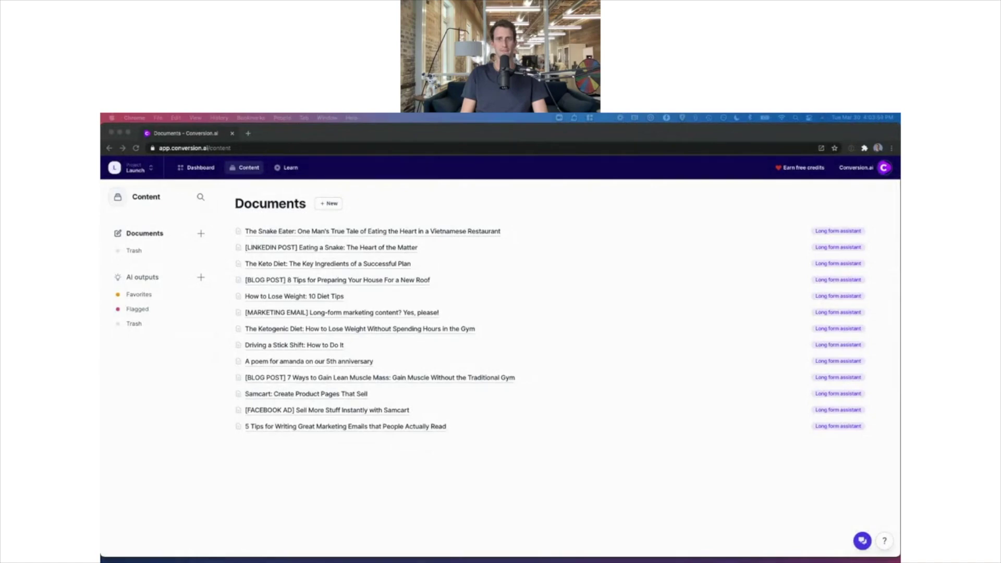
# Step: Preview the long-form assistant setup for a new document and return to the choice of document types
pyautogui.click(291, 502)
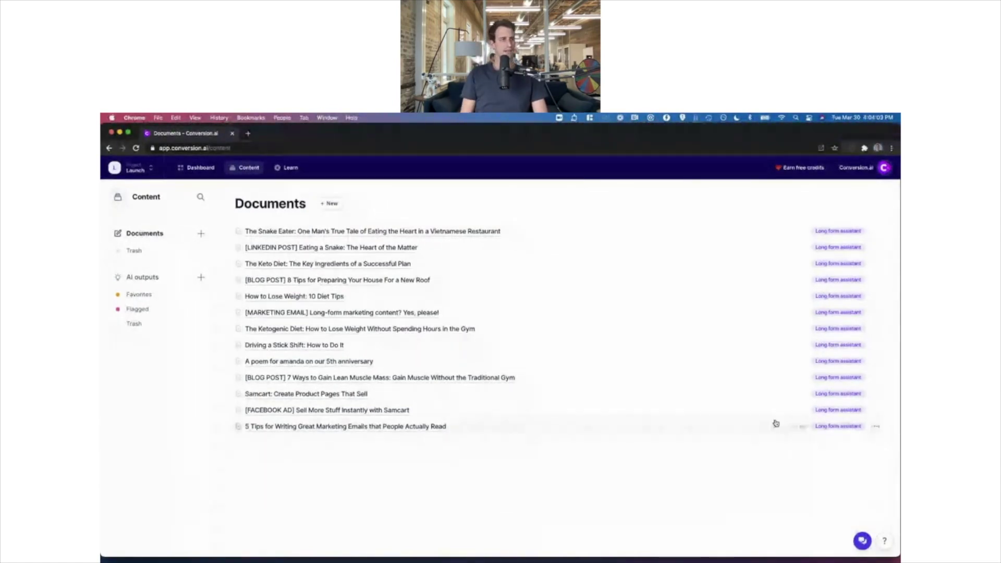
pyautogui.click(329, 205)
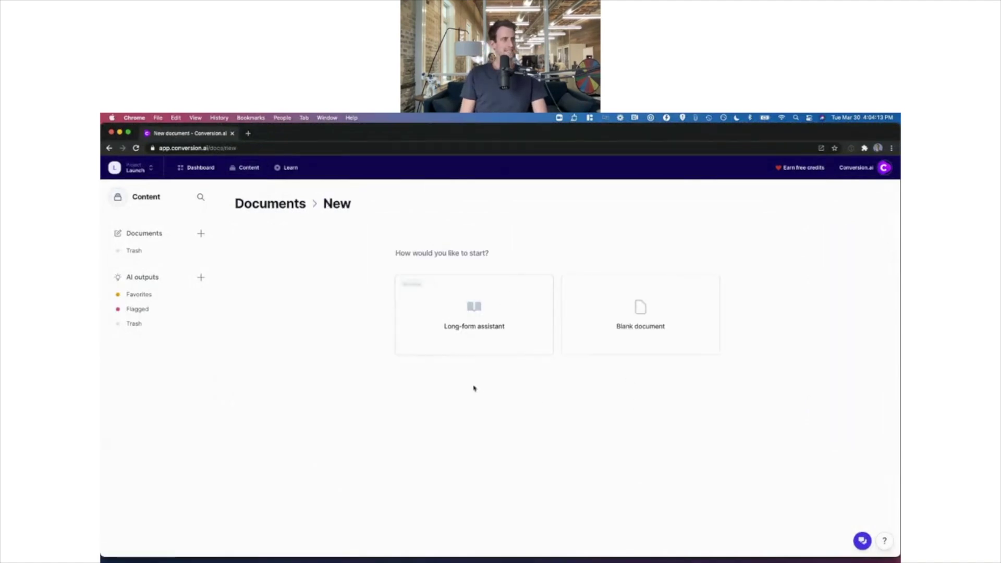
pyautogui.click(467, 334)
pyautogui.scroll(-4, 476, 368)
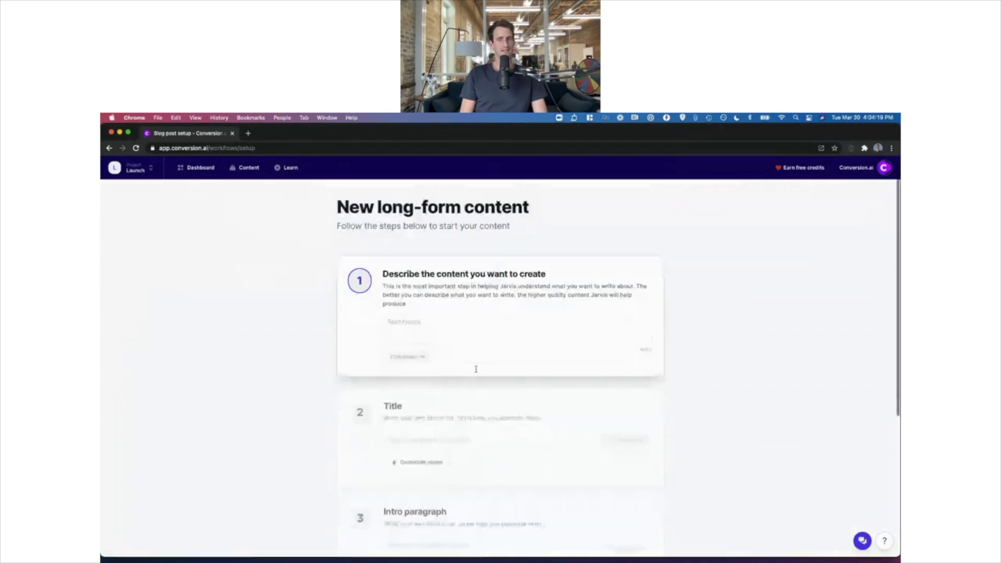
pyautogui.scroll(4, 476, 368)
pyautogui.hscroll(-5, 475, 369)
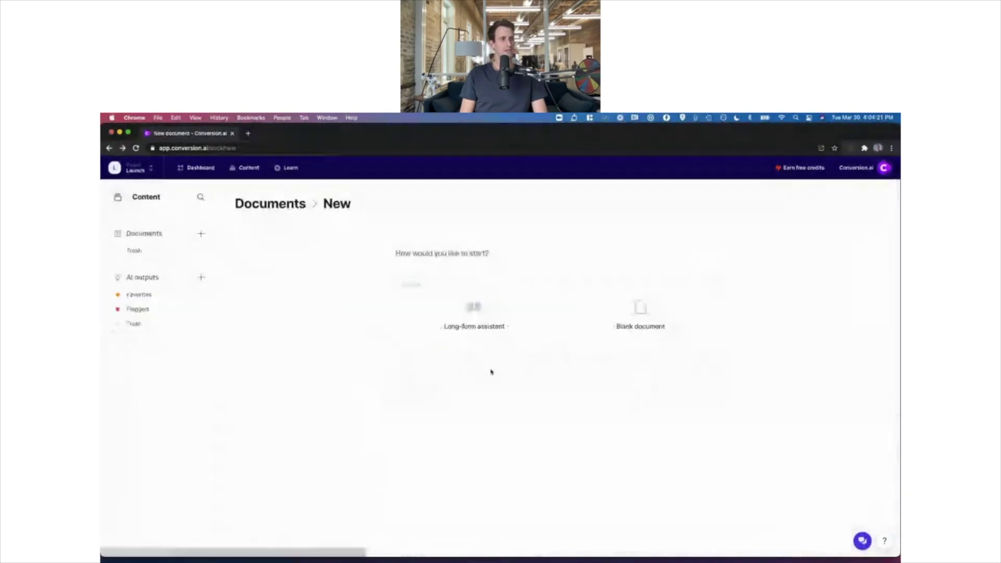
# Step: Create a blank document and view the Blog Post Topic Ideas and Facebook ad primary text templates
pyautogui.click(647, 341)
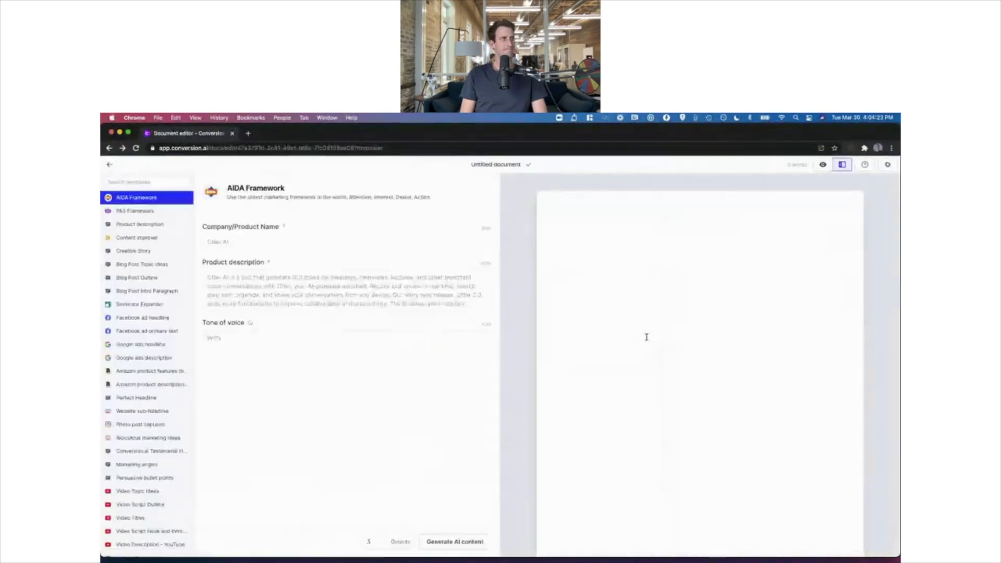
pyautogui.hscroll(-5, 399, 384)
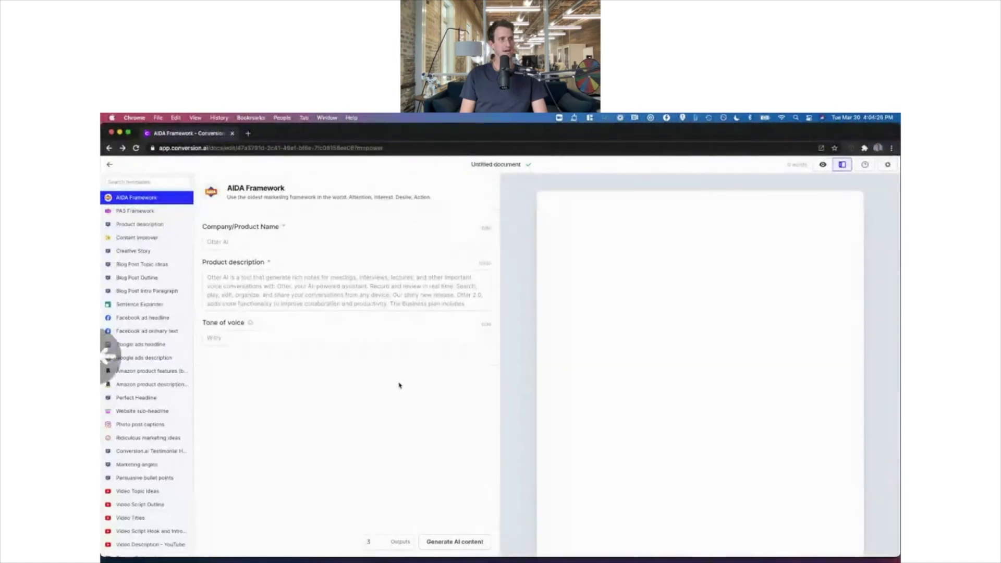
pyautogui.hscroll(5, 417, 225)
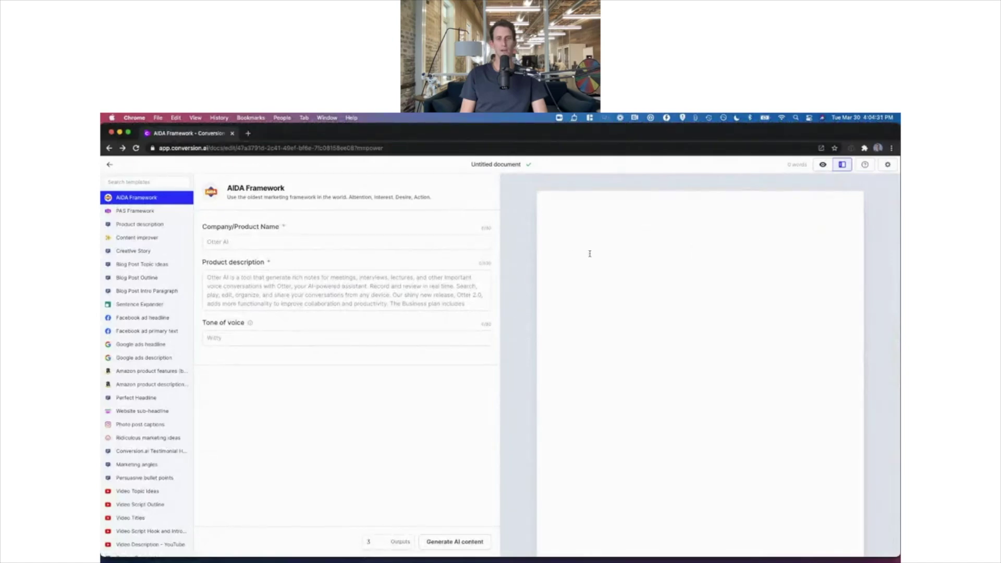
pyautogui.click(175, 265)
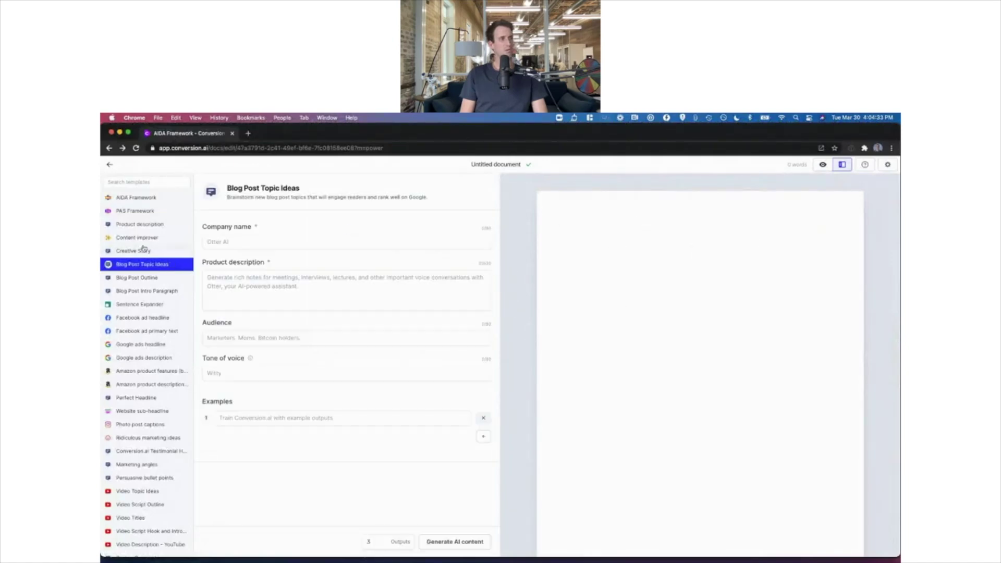
pyautogui.click(148, 331)
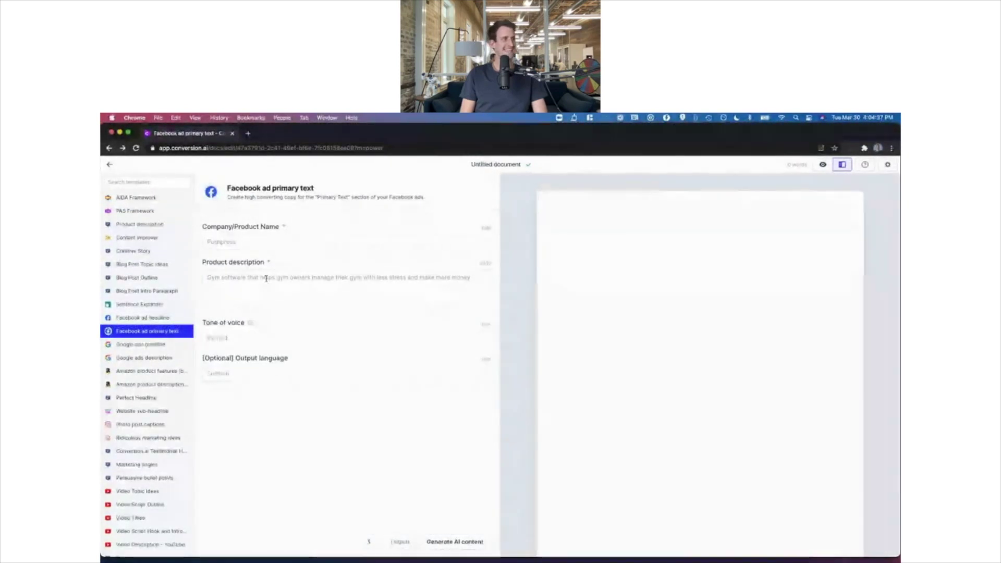
# Step: Copy the first generated keto diet outline from the Blog Post Outline template into the blank document
pyautogui.click(179, 279)
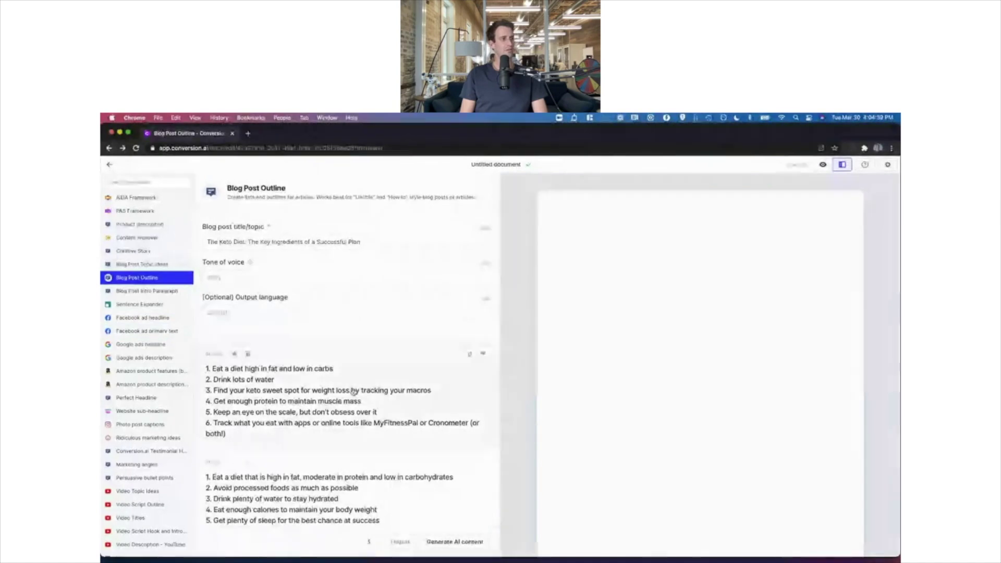
pyautogui.click(248, 353)
pyautogui.click(655, 250)
pyautogui.press('super+v')
# Step: Generate a reworded suggestion for the outline line "2. Drink lots of water" and dismiss it
pyautogui.moveTo(696, 220); pyautogui.dragTo(635, 232)
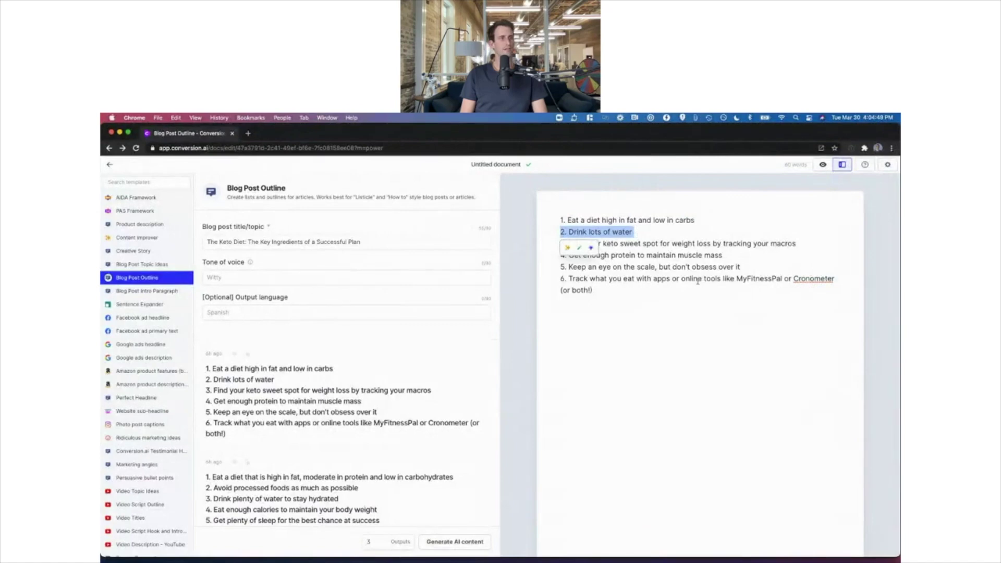
pyautogui.click(569, 248)
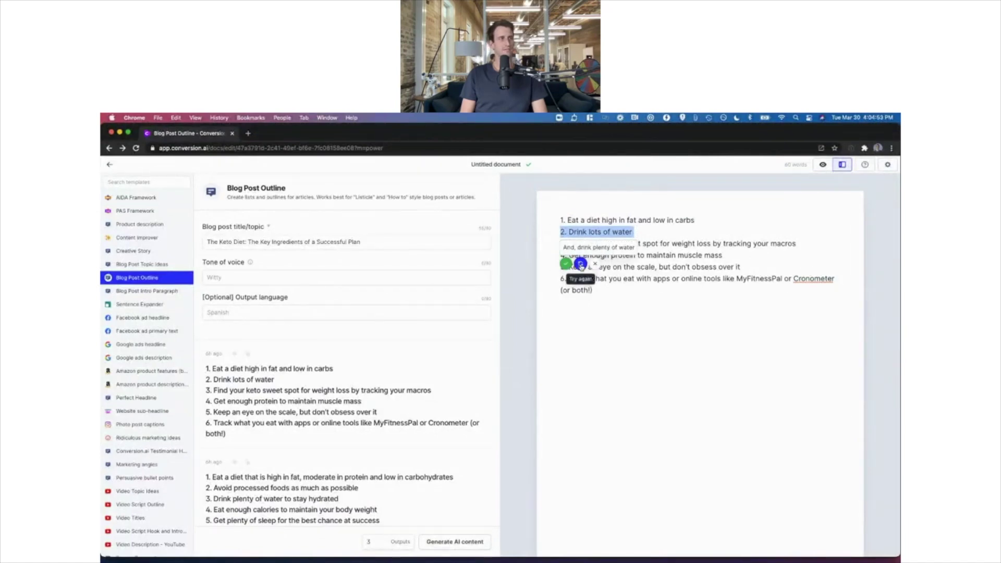
pyautogui.click(595, 264)
pyautogui.click(568, 279)
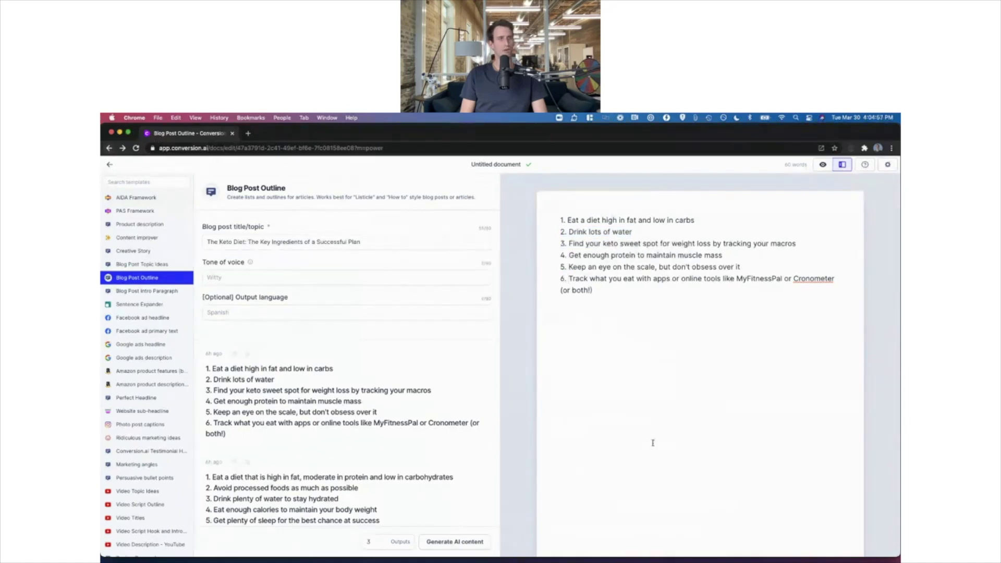
# Step: Return to the documents list and move the untitled document to the trash
pyautogui.click(109, 164)
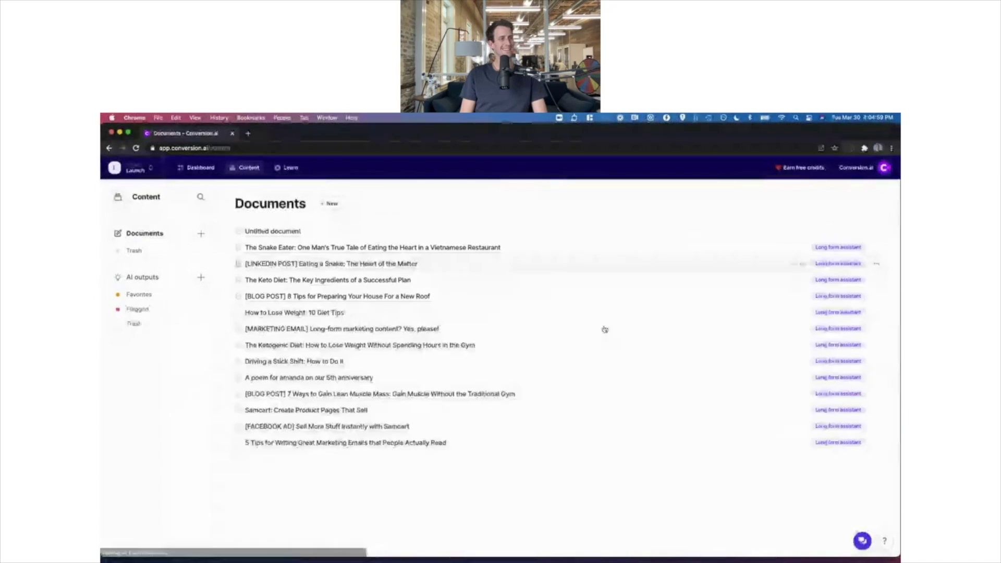
pyautogui.click(878, 234)
pyautogui.click(871, 274)
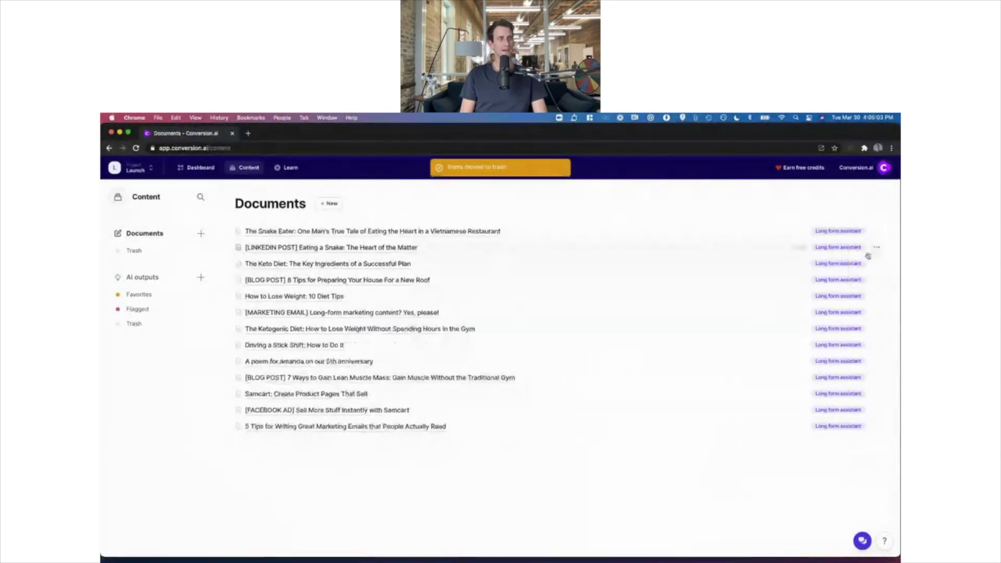
# Step: Start a new document with the long-form assistant and look over its setup steps
pyautogui.click(331, 204)
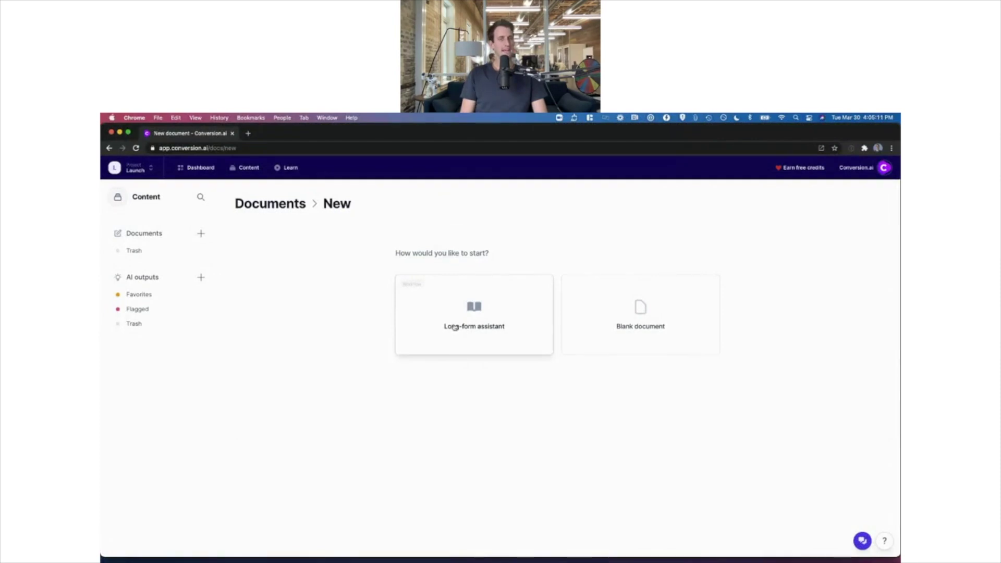
pyautogui.click(487, 318)
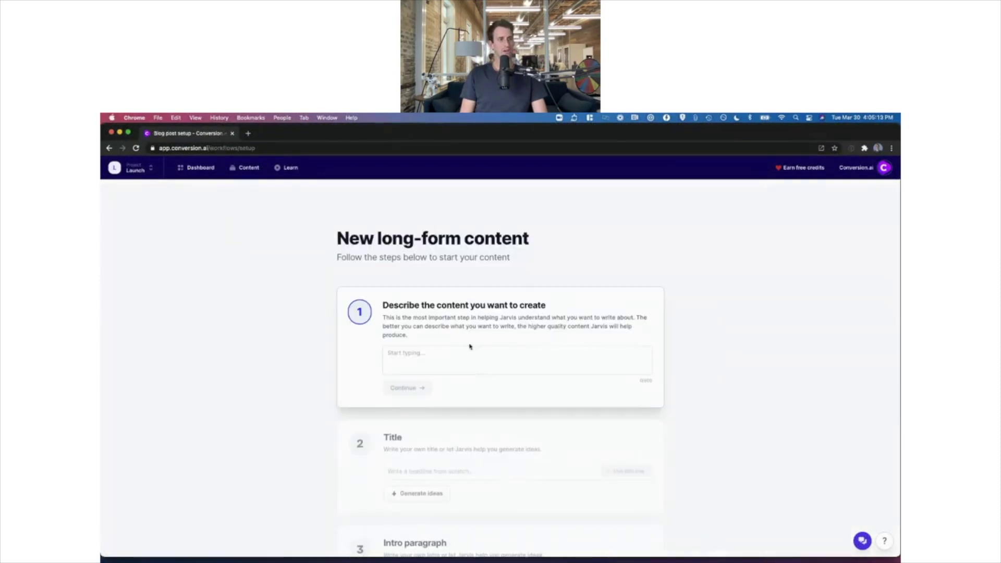
pyautogui.scroll(-4, 469, 346)
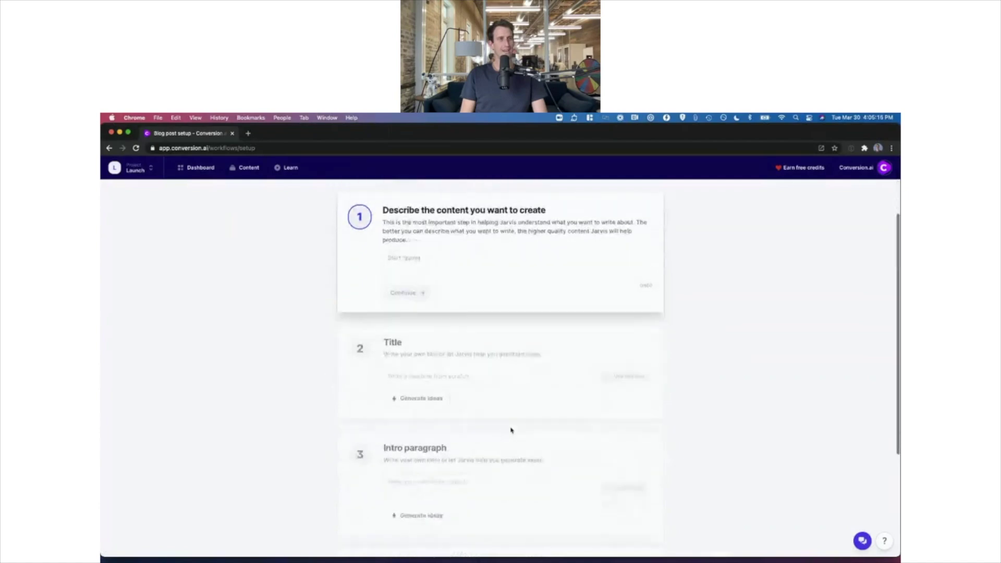
pyautogui.scroll(5, 509, 428)
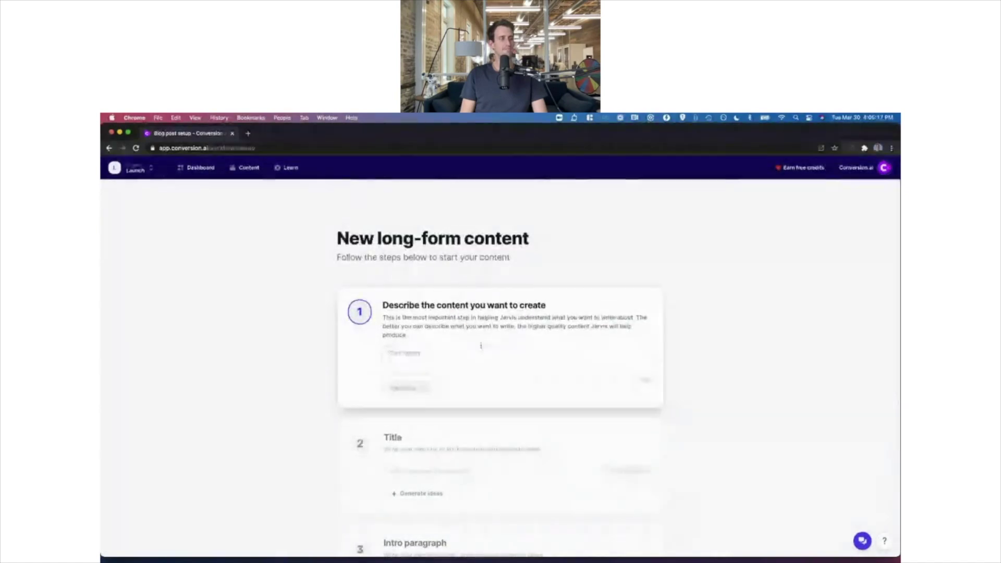
# Step: Describe the content to create as "A funny story about the time I broke my arm."
pyautogui.click(433, 358)
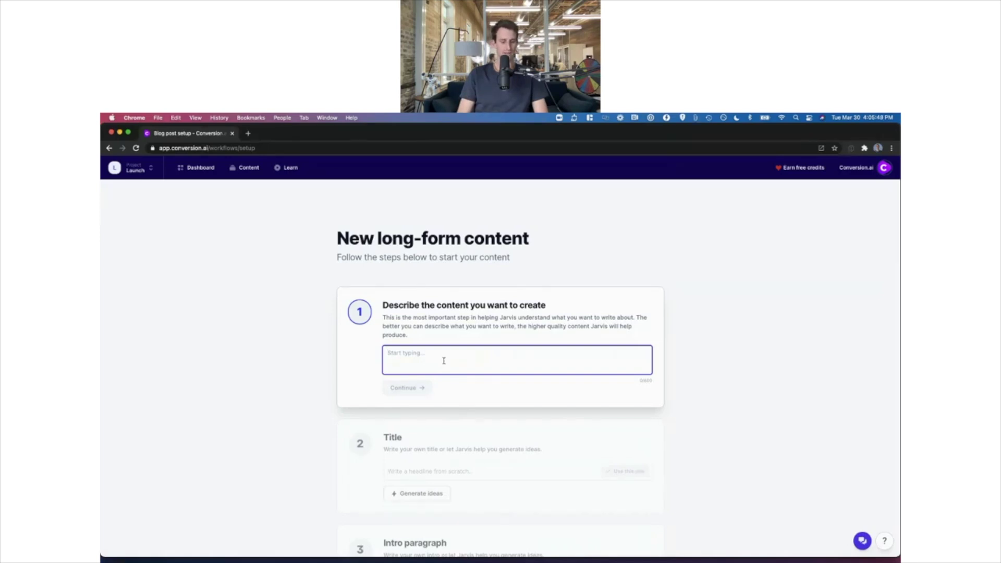
pyautogui.write('A stroy')
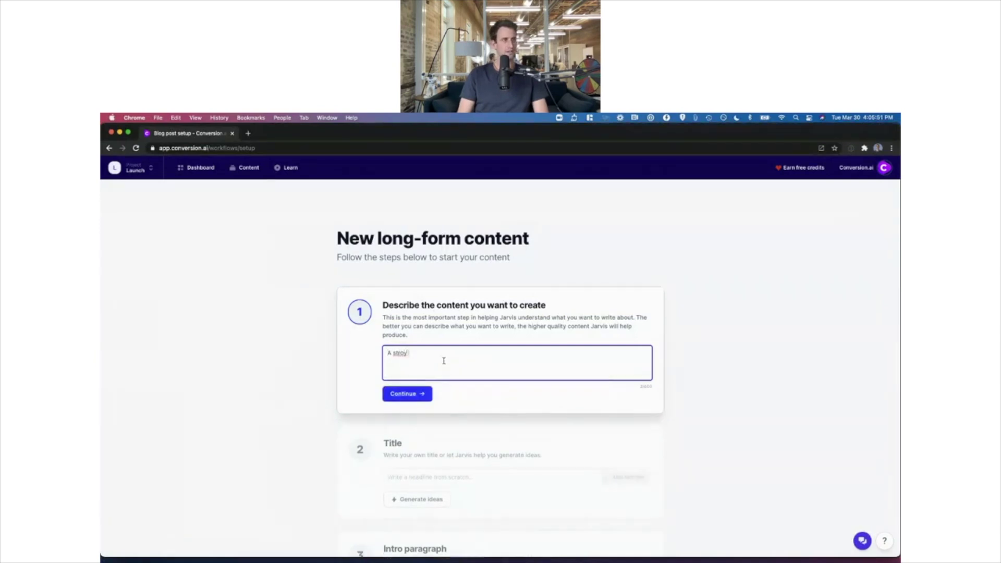
pyautogui.press('BackSpace')
pyautogui.press('BackSpace')
pyautogui.write('fu')
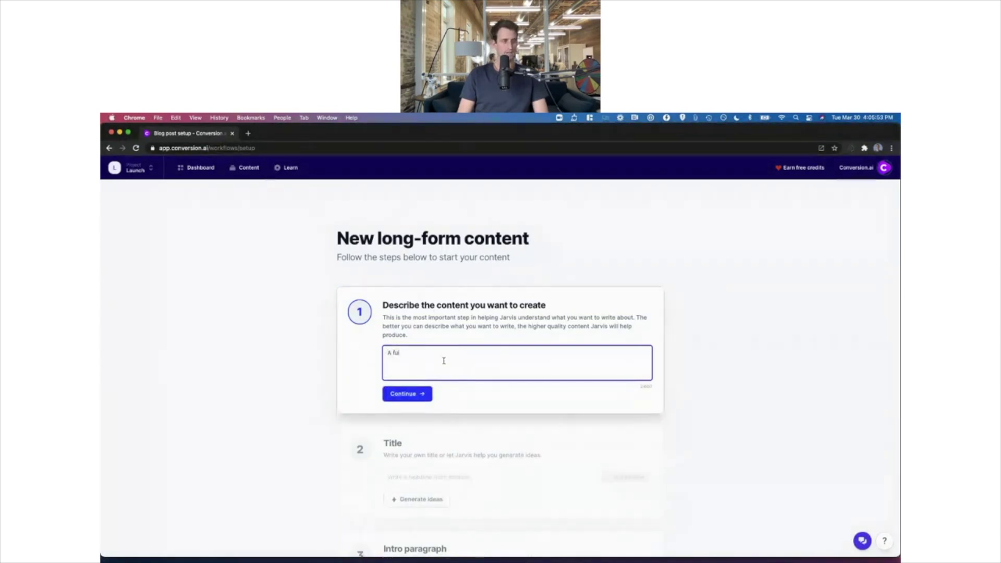
pyautogui.write('nny story about me')
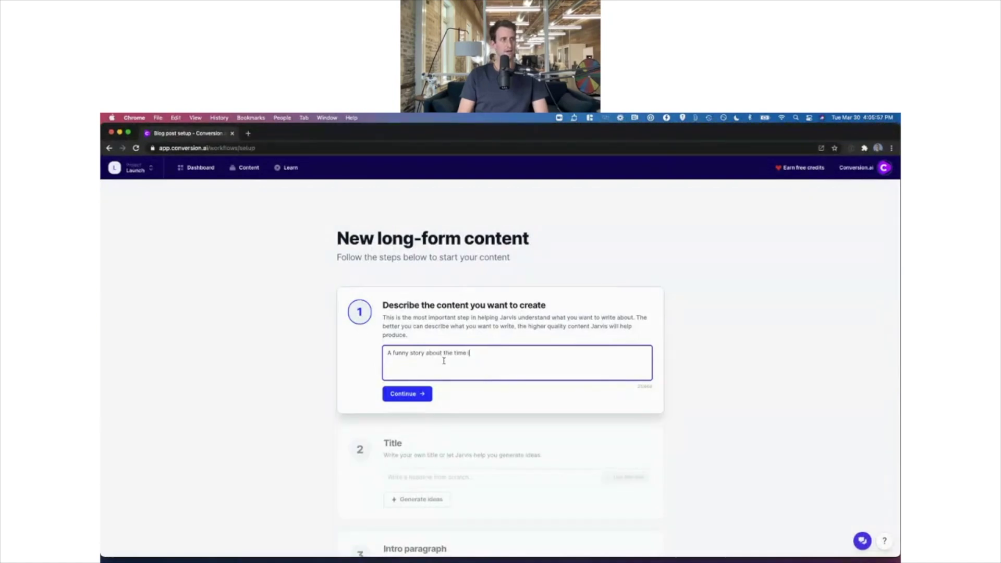
pyautogui.write(' time I broke my arm.')
# Step: Extend the description with "My mom showed up to help. I couldn't feel anything. Everyone was crying. I went to the hospital."
pyautogui.moveTo(530, 351); pyautogui.dragTo(384, 353)
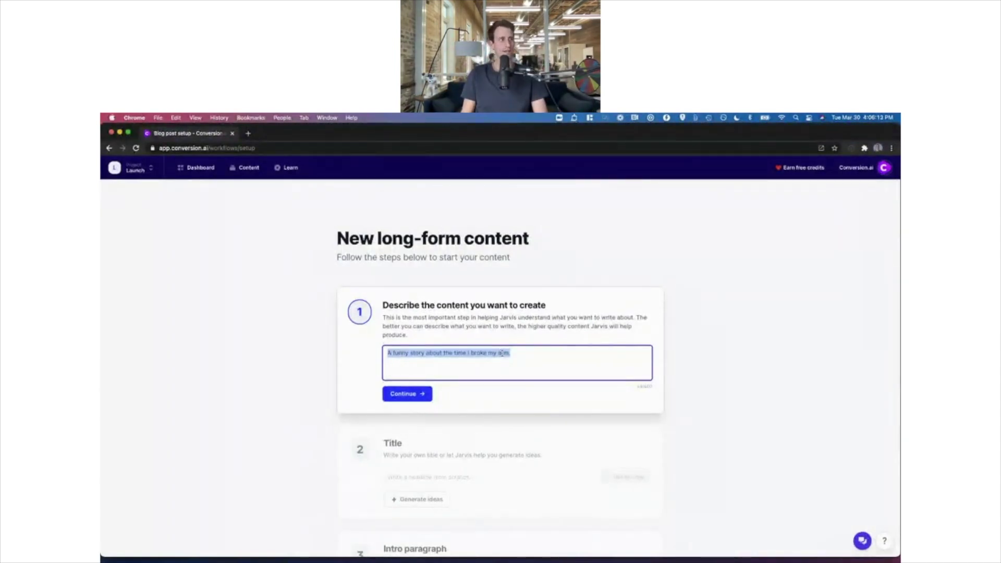
pyautogui.click(544, 355)
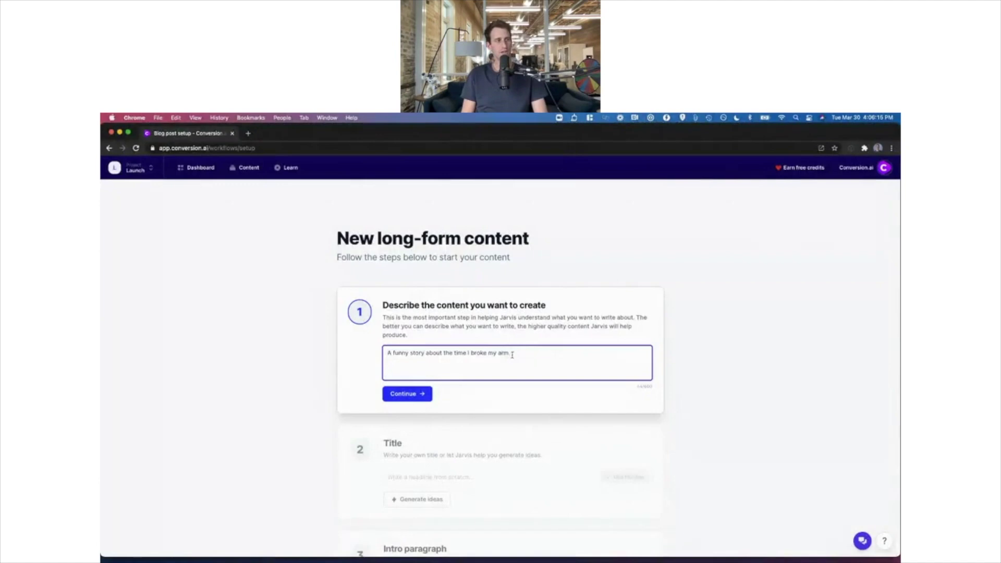
pyautogui.moveTo(510, 355); pyautogui.dragTo(380, 353)
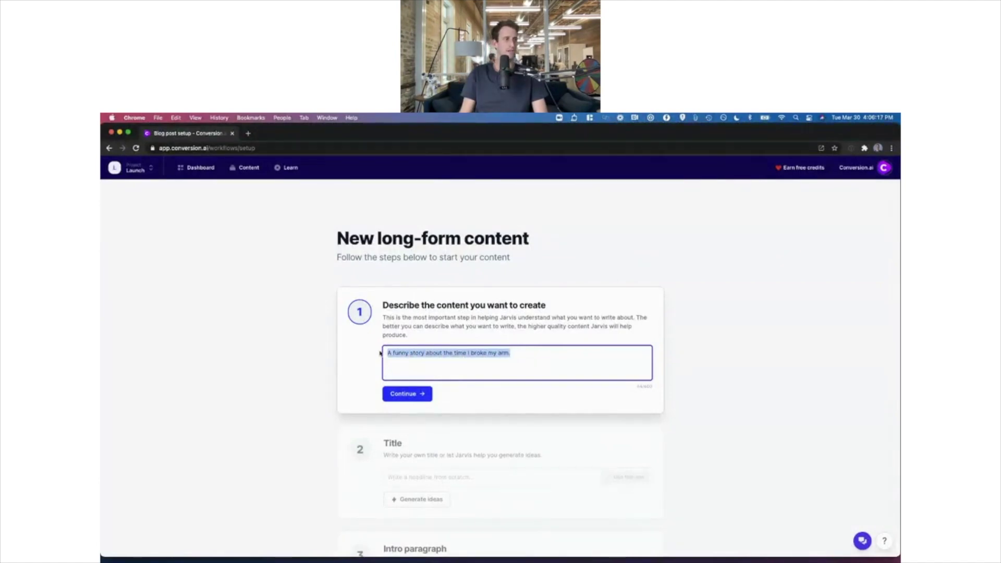
pyautogui.click(553, 359)
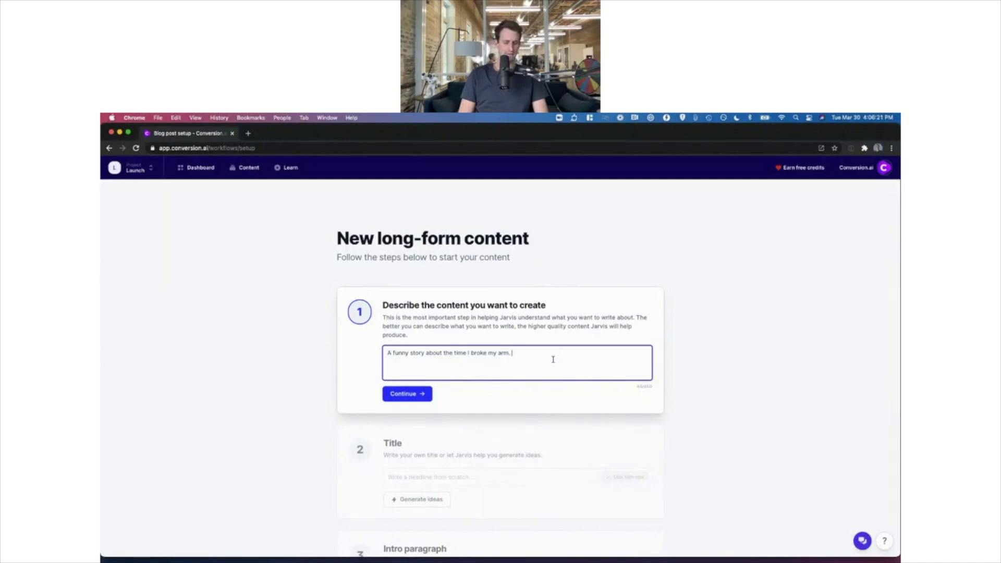
pyautogui.write('My mom showed up to help.')
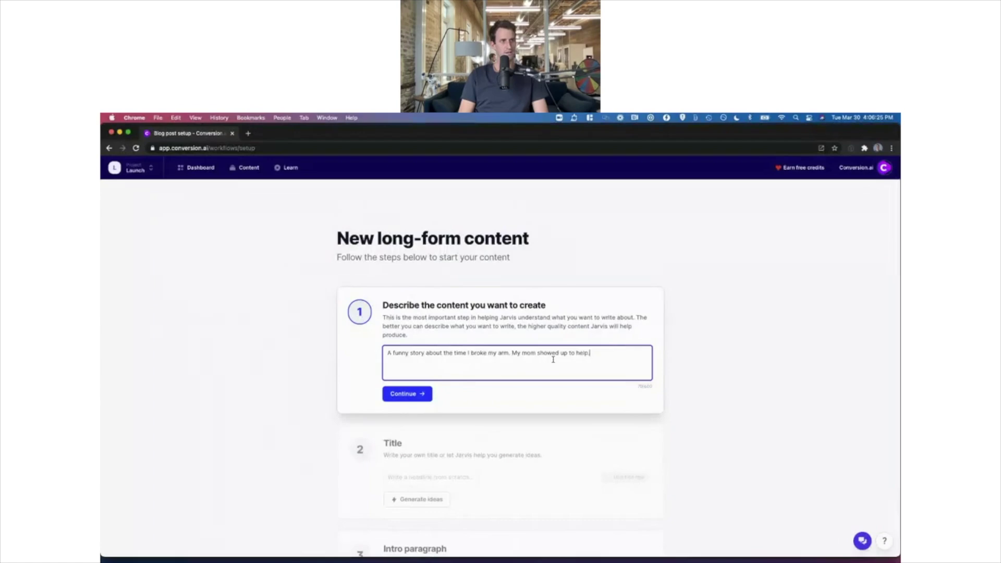
pyautogui.write(" I couldn't feel anything. Ever")
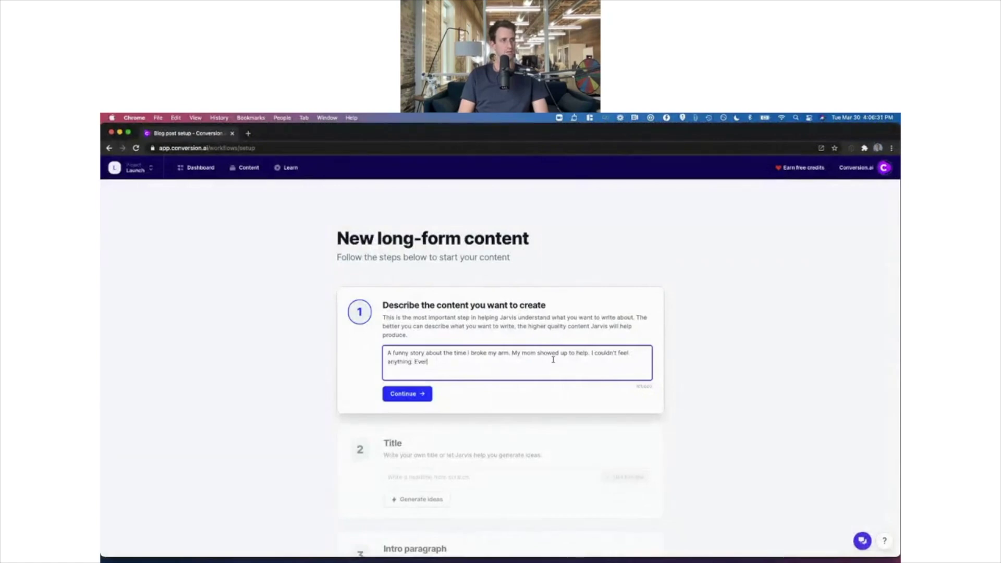
pyautogui.write('yone was crying. I went to the hospit')
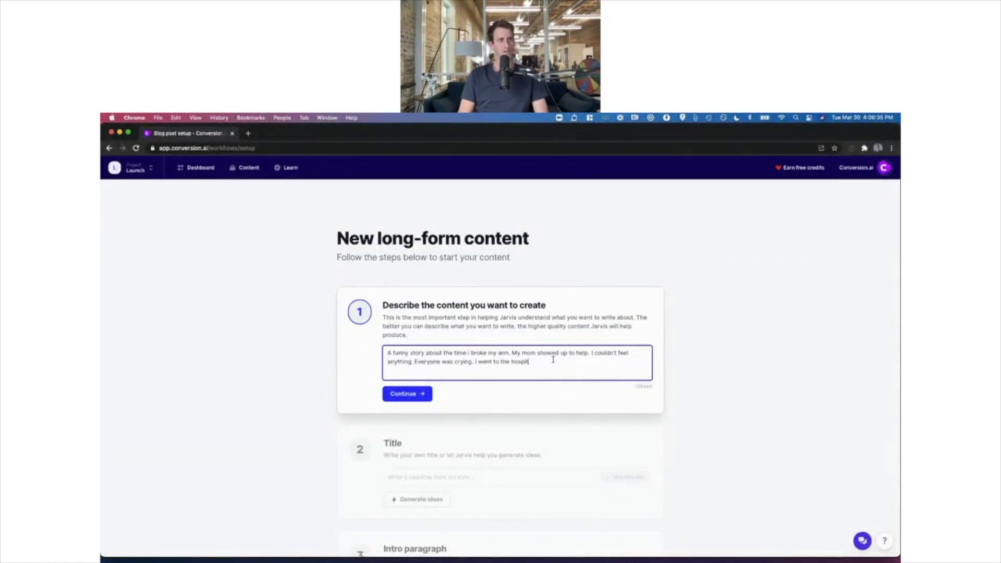
pyautogui.write('al.')
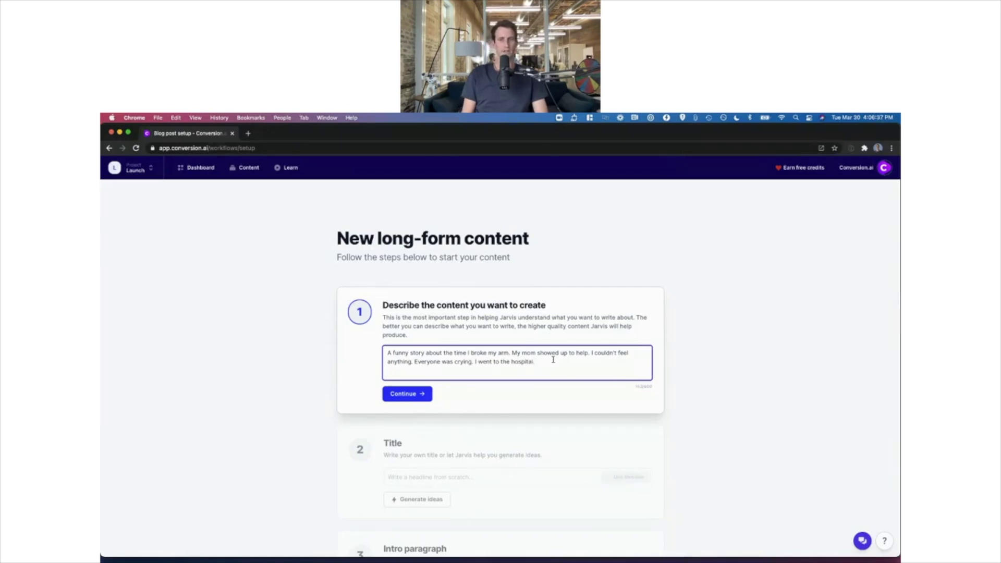
# Step: Clear the whole content description about the broken arm
pyautogui.moveTo(538, 361); pyautogui.dragTo(396, 345)
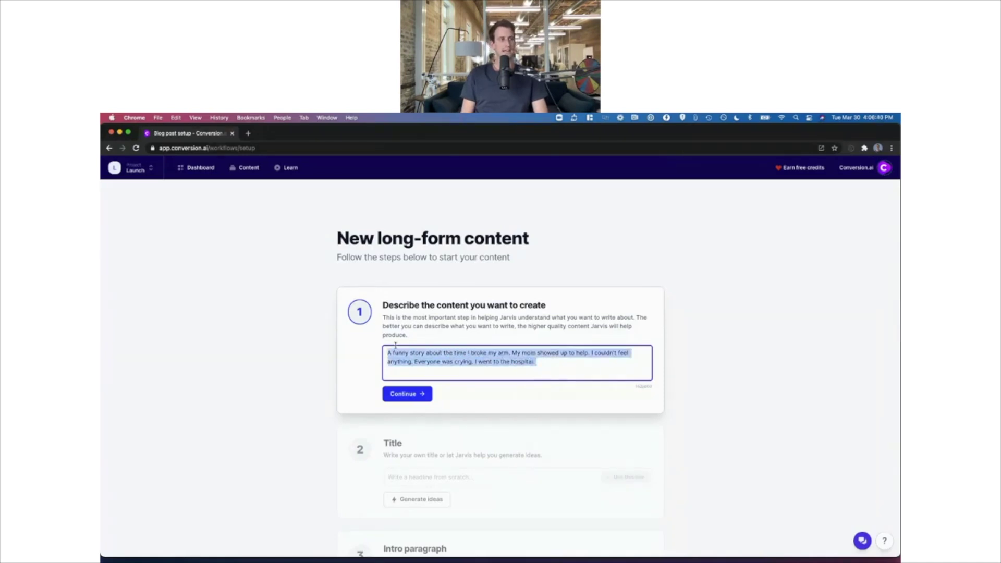
pyautogui.click(539, 363)
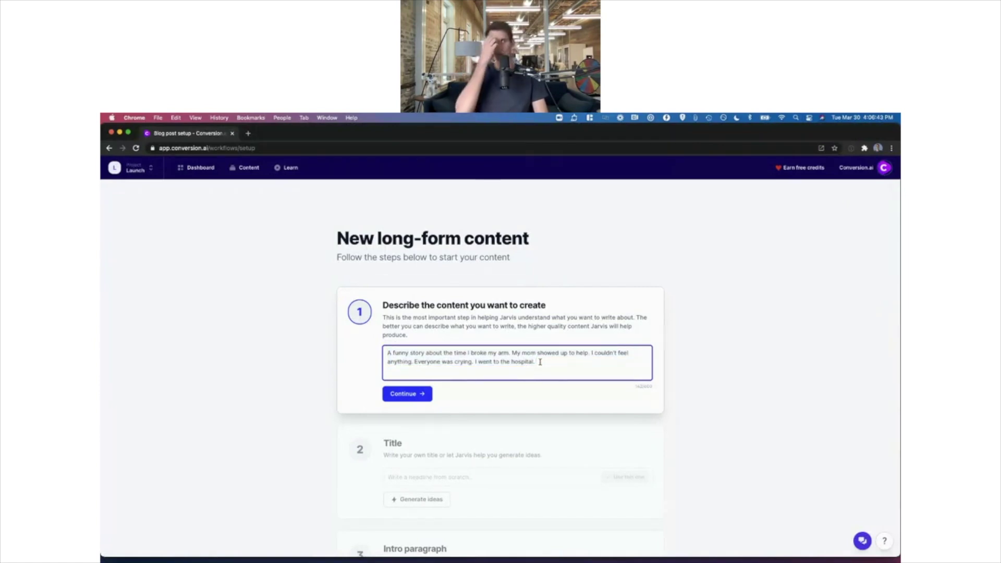
pyautogui.press('super+a')
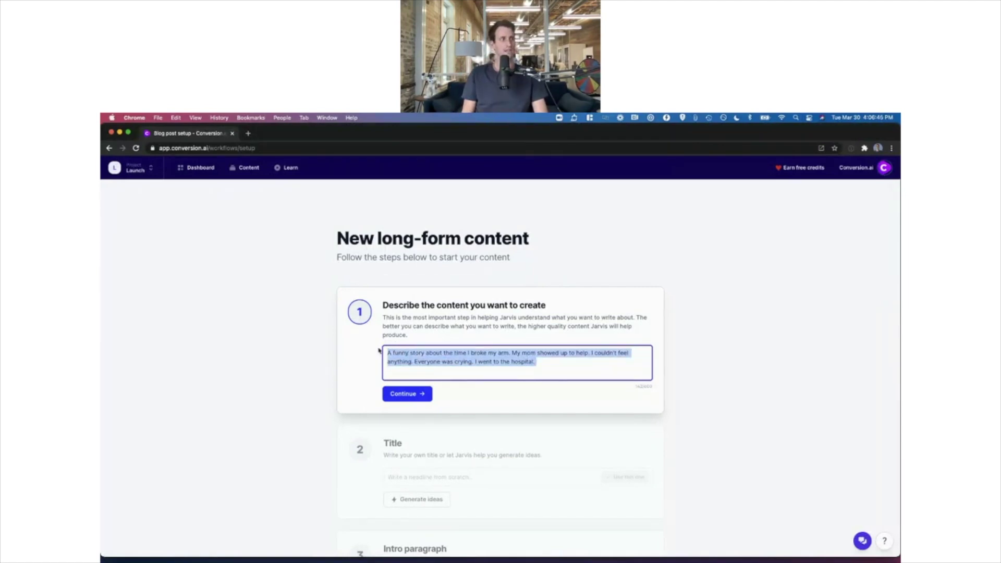
pyautogui.press('BackSpace')
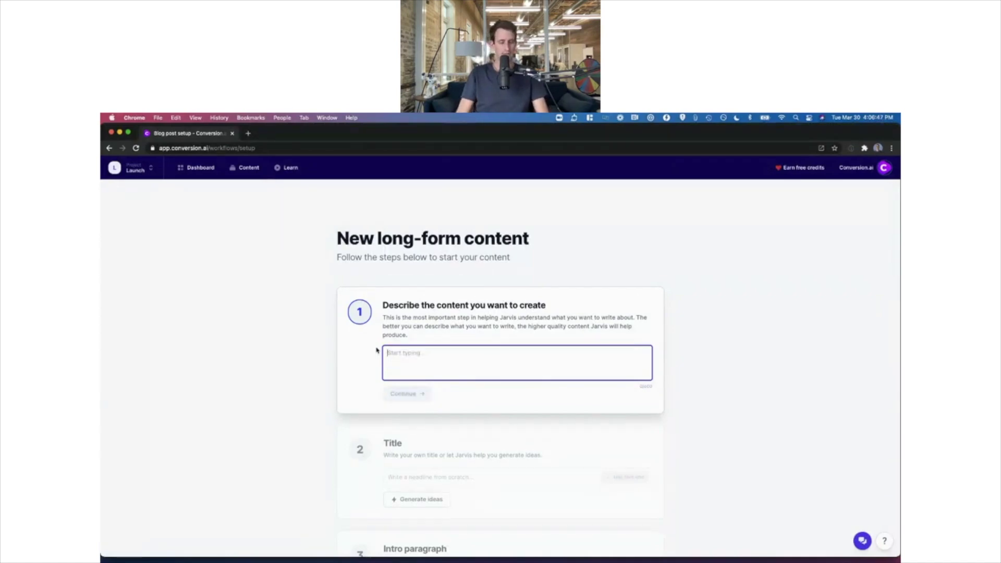
# Step: Describe the content to create as "A blog post about how to shoot lower scores in golf."
pyautogui.write('A blog post ')
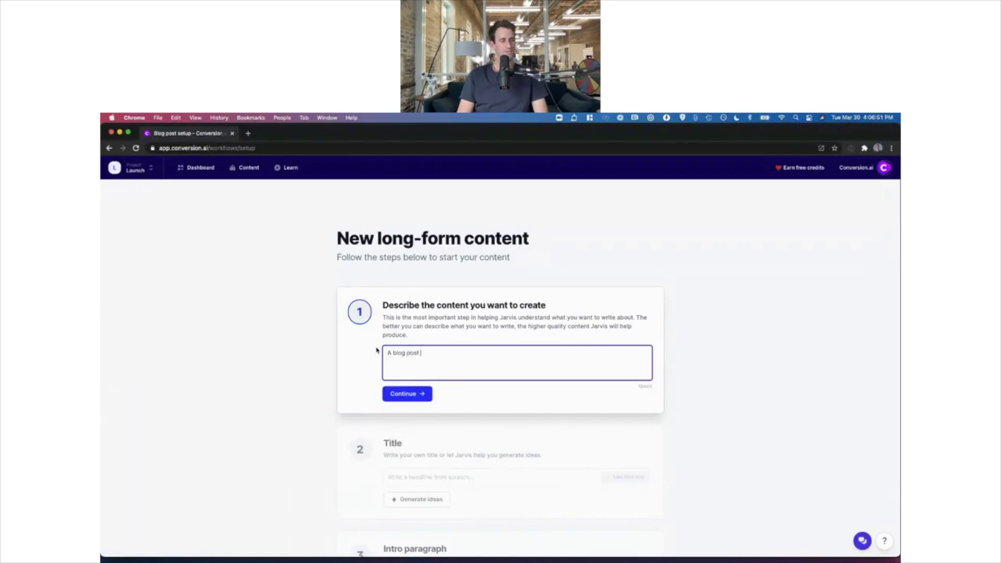
pyautogui.write('about ')
pyautogui.write('gw')
pyautogui.write(' to')
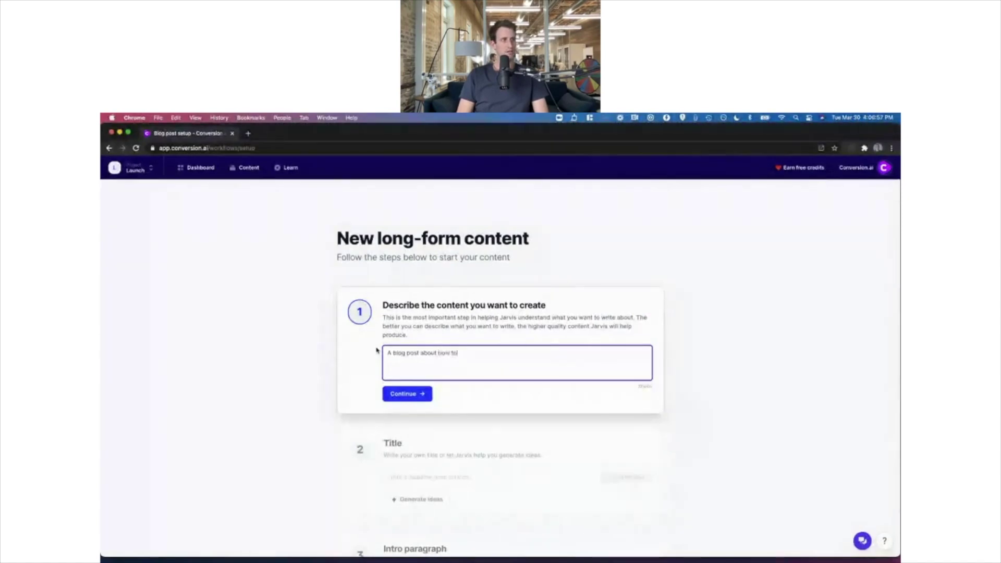
pyautogui.write(' shoot lower scores in golf.')
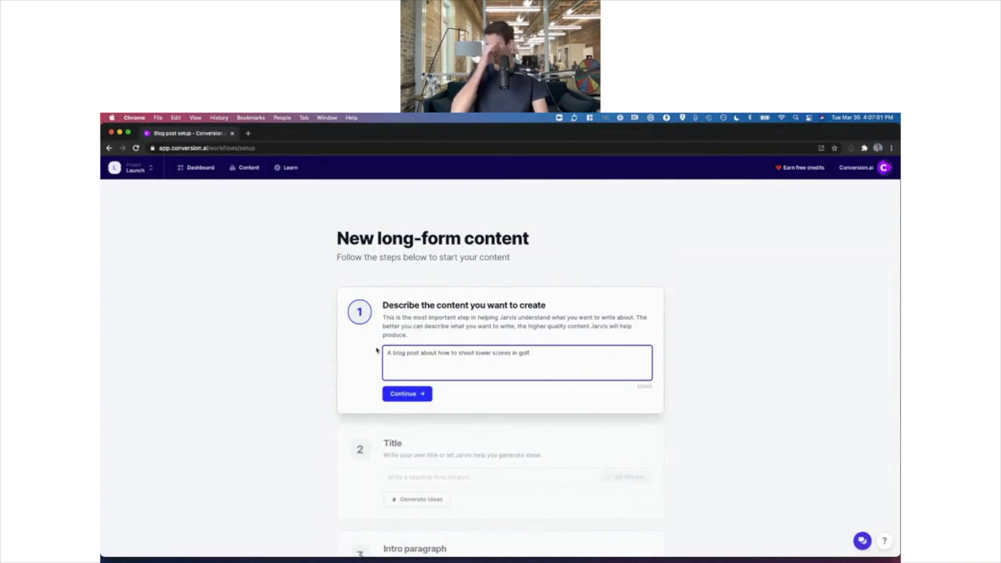
# Step: Extend the description with "The key to lower scores is scoring around the green. Chipping and putting are a must."
pyautogui.write(' The ')
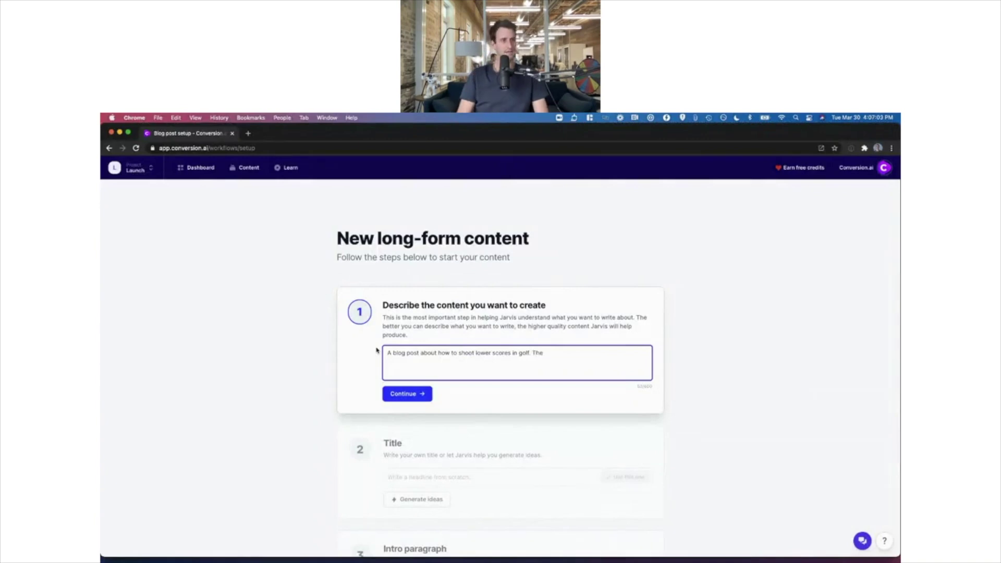
pyautogui.write('key sh')
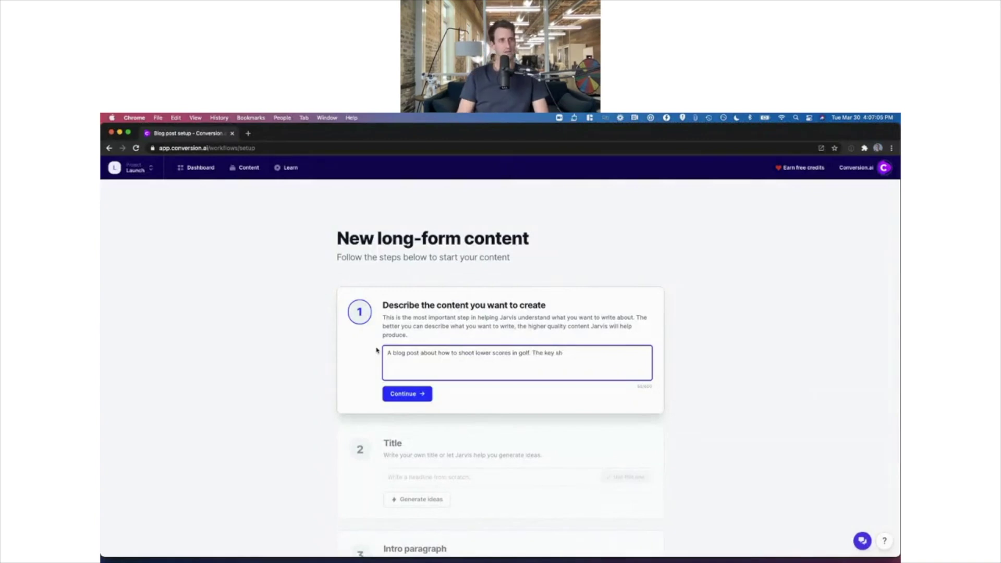
pyautogui.write('oul lower sc')
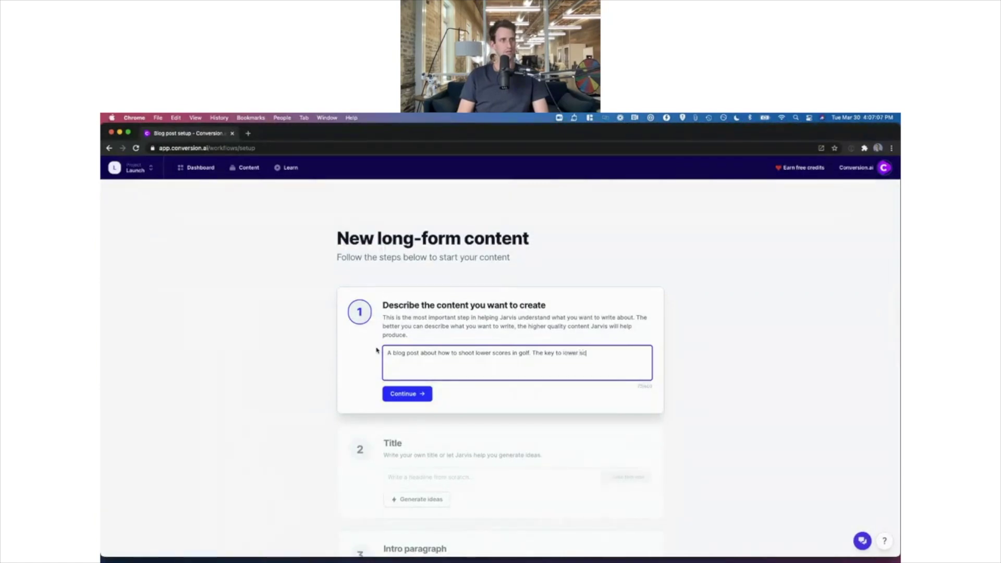
pyautogui.write('ors is ')
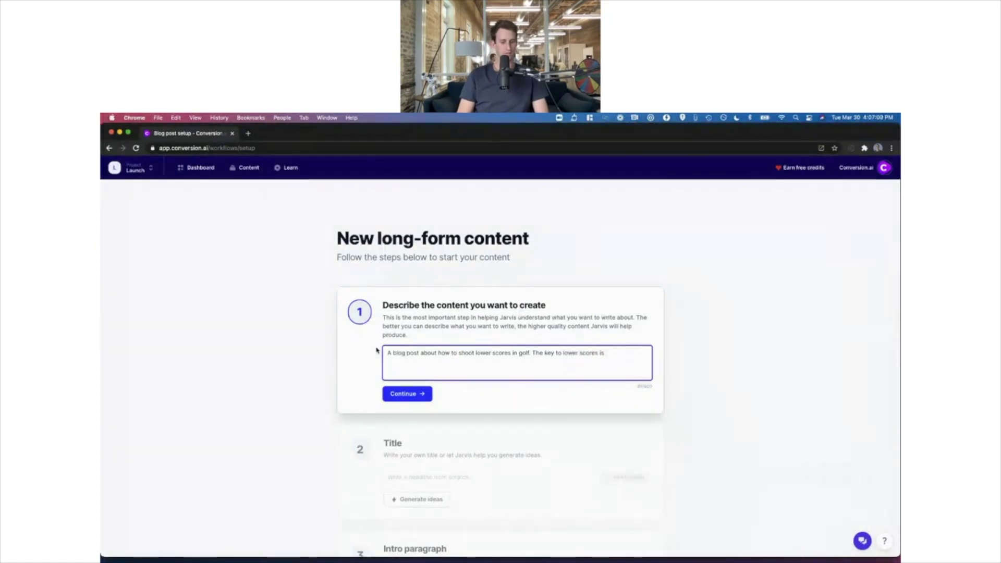
pyautogui.write('scoring aroudn the')
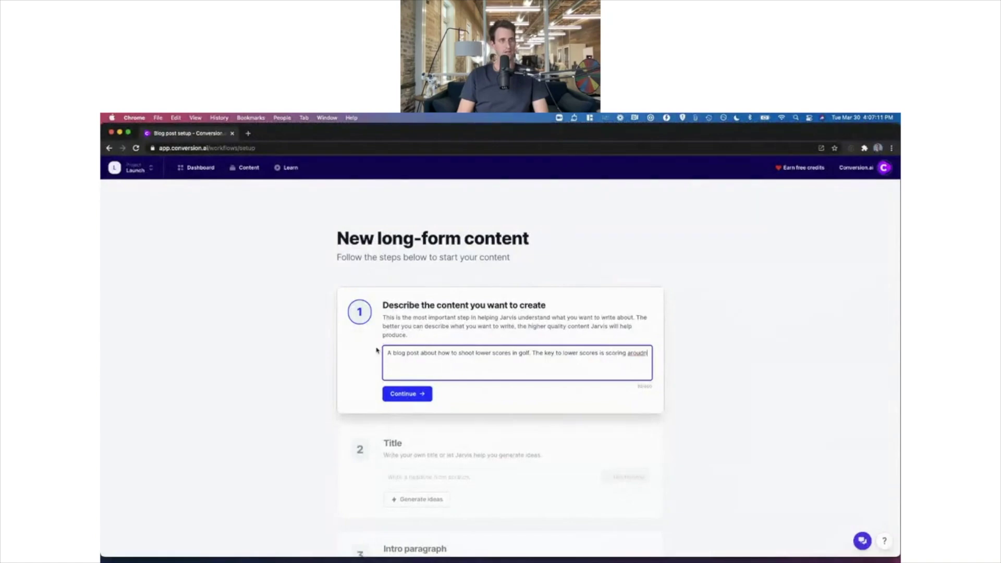
pyautogui.press('BackSpace')
pyautogui.press('BackSpace')
pyautogui.press('BackSpace')
pyautogui.write('ng g')
pyautogui.press('BackSpace')
pyautogui.press('BackSpace')
pyautogui.press('BackSpace')
pyautogui.write('d the gree')
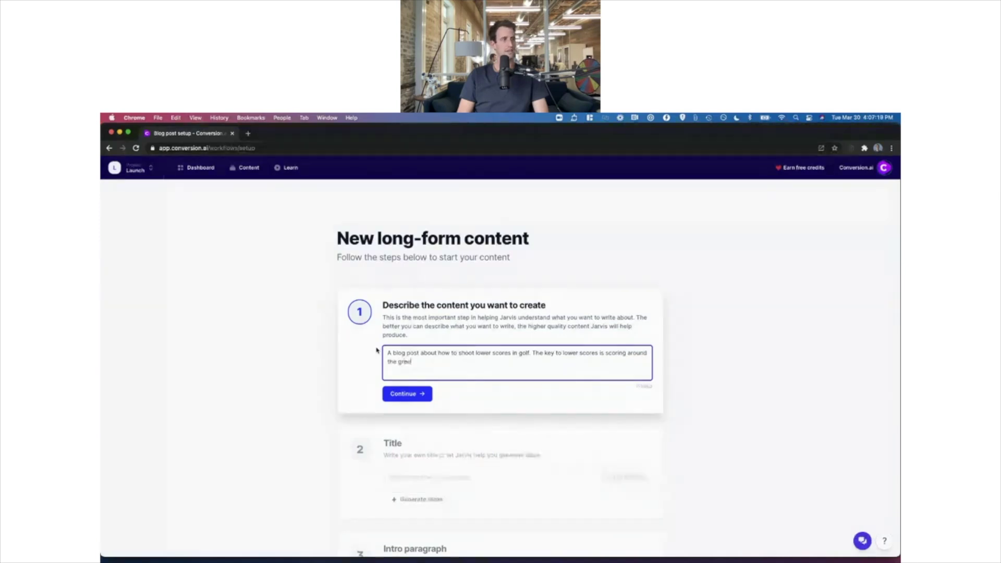
pyautogui.write('n. Chipping and putting are a must.')
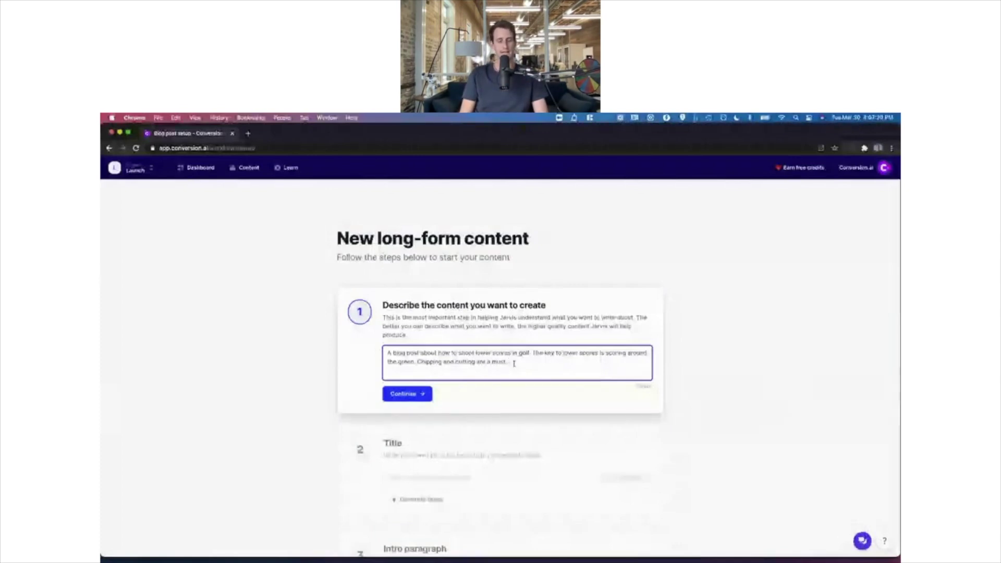
pyautogui.moveTo(513, 363); pyautogui.dragTo(380, 354)
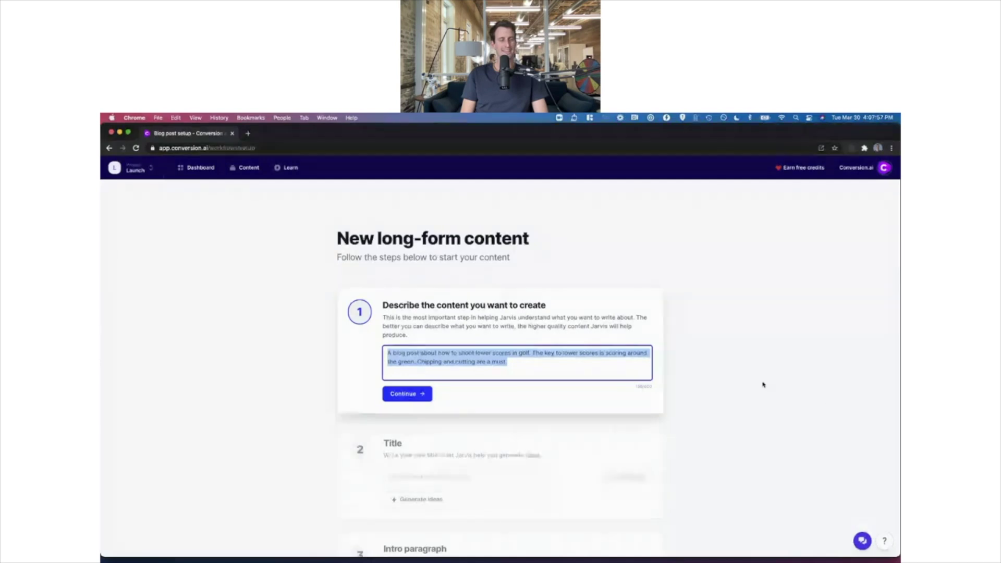
pyautogui.click(728, 376)
pyautogui.moveTo(566, 358); pyautogui.dragTo(417, 351)
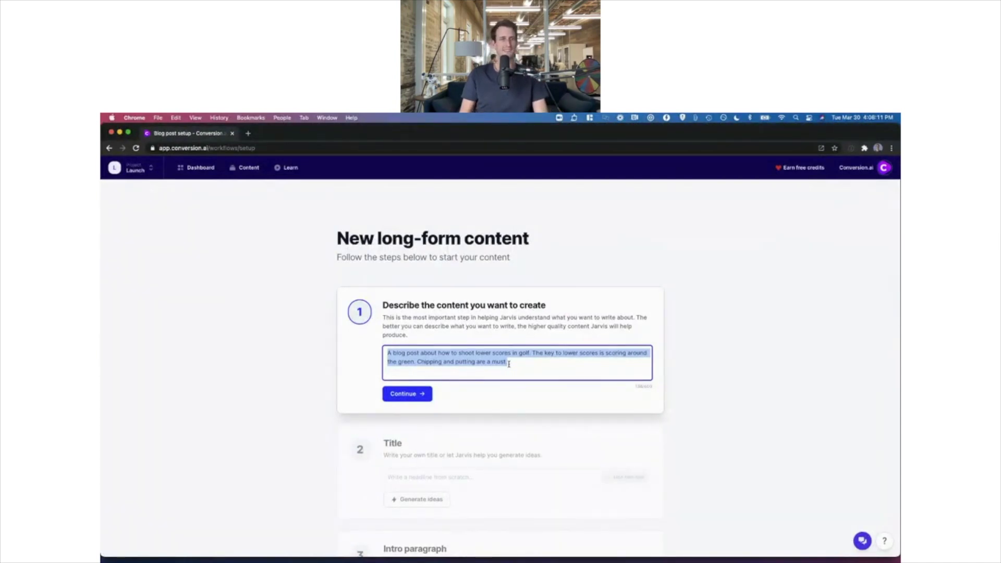
pyautogui.moveTo(512, 364); pyautogui.dragTo(388, 353)
# Step: Add the sentence "The keyword to focus on is "Golf tips"." to the end of the description
pyautogui.click(516, 362)
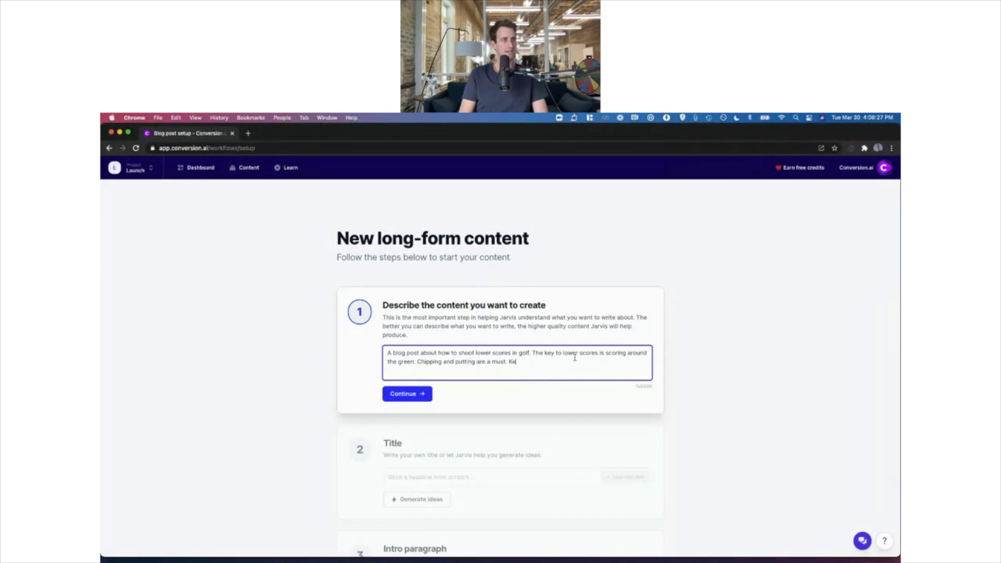
pyautogui.write('o')
pyautogui.press('BackSpace')
pyautogui.press('BackSpace')
pyautogui.press('BackSpace')
pyautogui.write('The keyword to focus on is')
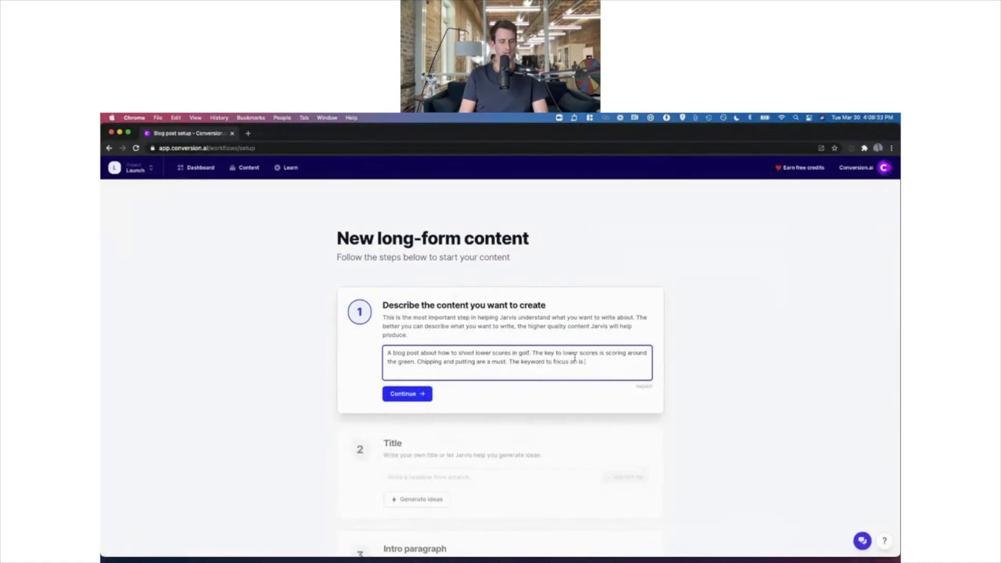
pyautogui.write(' golf')
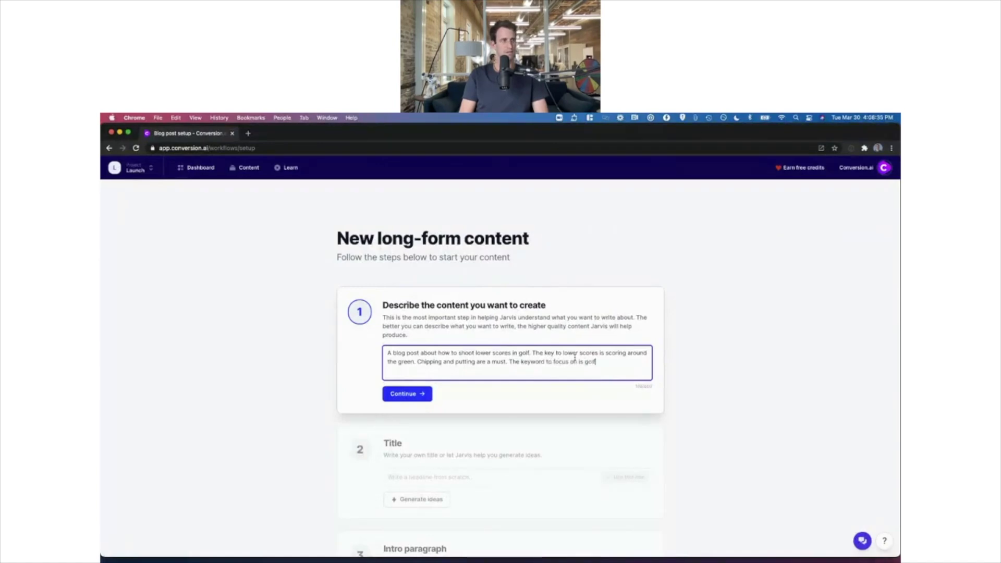
pyautogui.write('ting.')
pyautogui.write('ps".')
# Step: Reword the start of the keyword sentence in the plural as "The keywords to focus on are"
pyautogui.moveTo(615, 361); pyautogui.dragTo(384, 346)
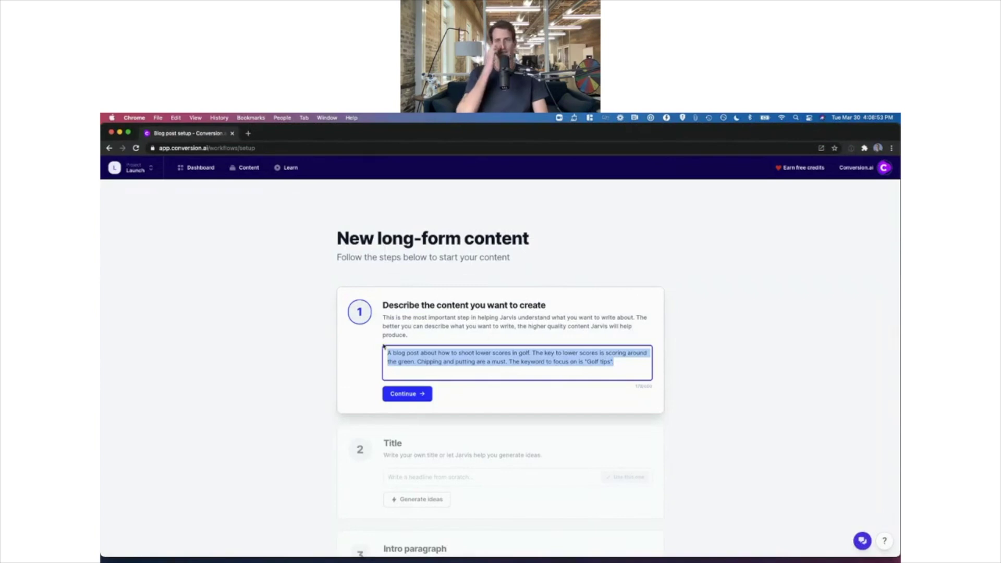
pyautogui.click(616, 362)
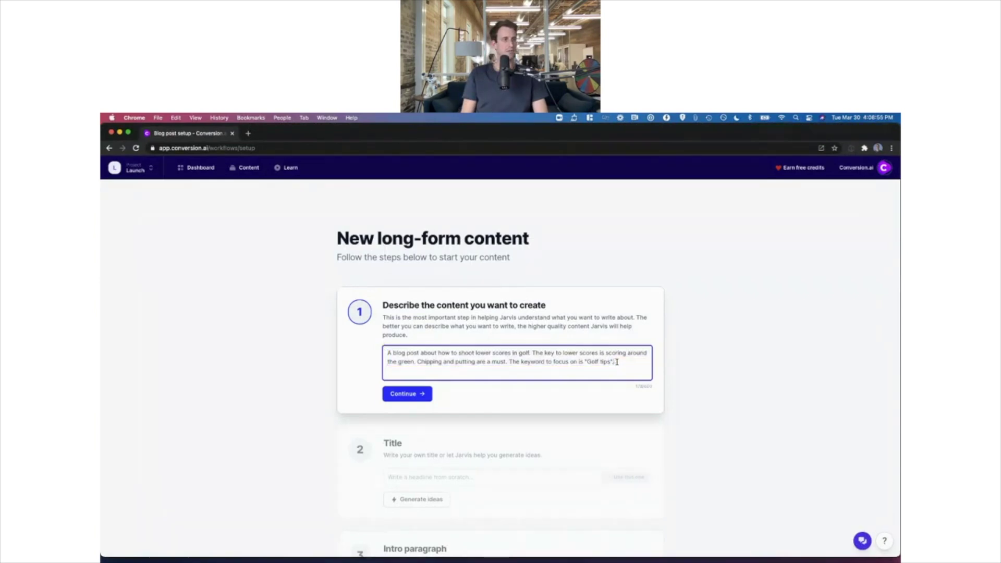
pyautogui.click(545, 361)
pyautogui.write('s')
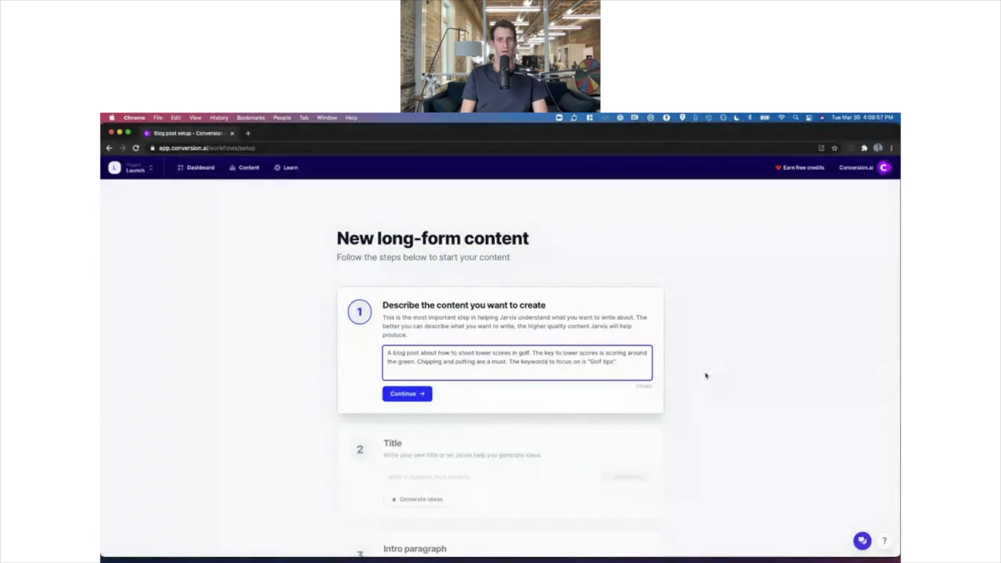
pyautogui.click(593, 360)
pyautogui.press('BackSpace')
pyautogui.write('G')
pyautogui.click(587, 361)
pyautogui.press('BackSpace')
pyautogui.press('BackSpace')
pyautogui.write('are')
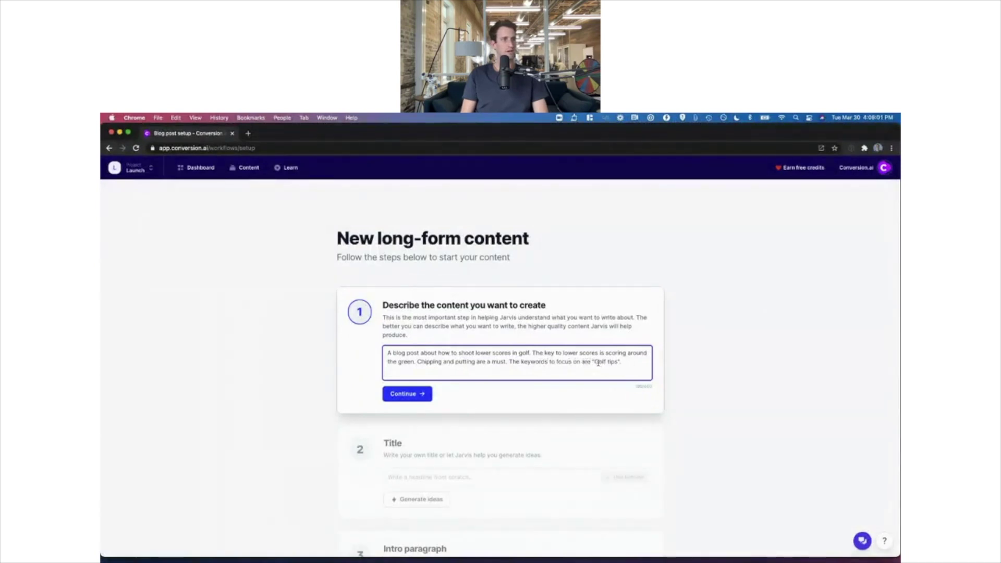
# Step: Add "Golf training aids" as a second keyword after "Golf tips" and submit the content description
pyautogui.write(' "Golf tips" and "')
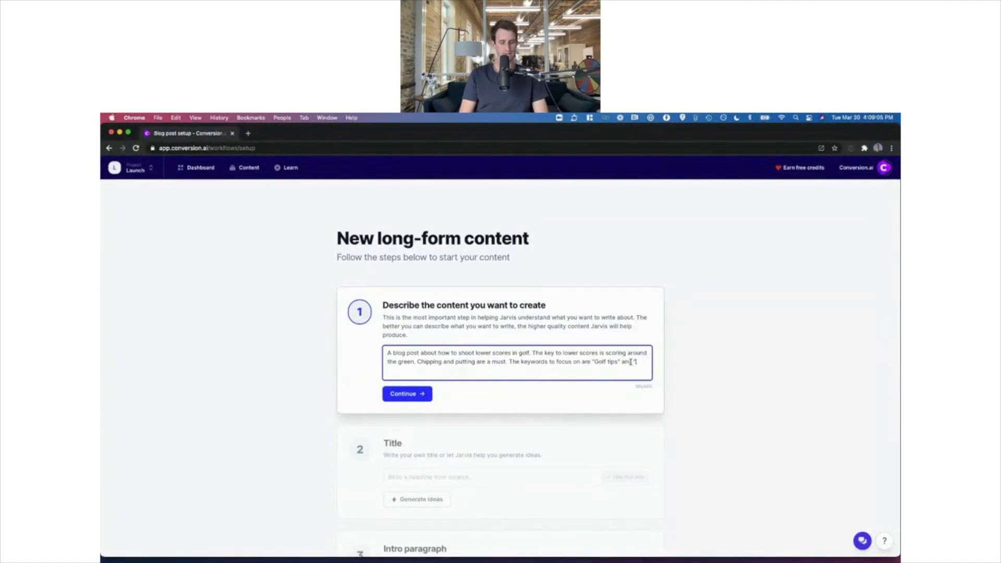
pyautogui.write('Golf ')
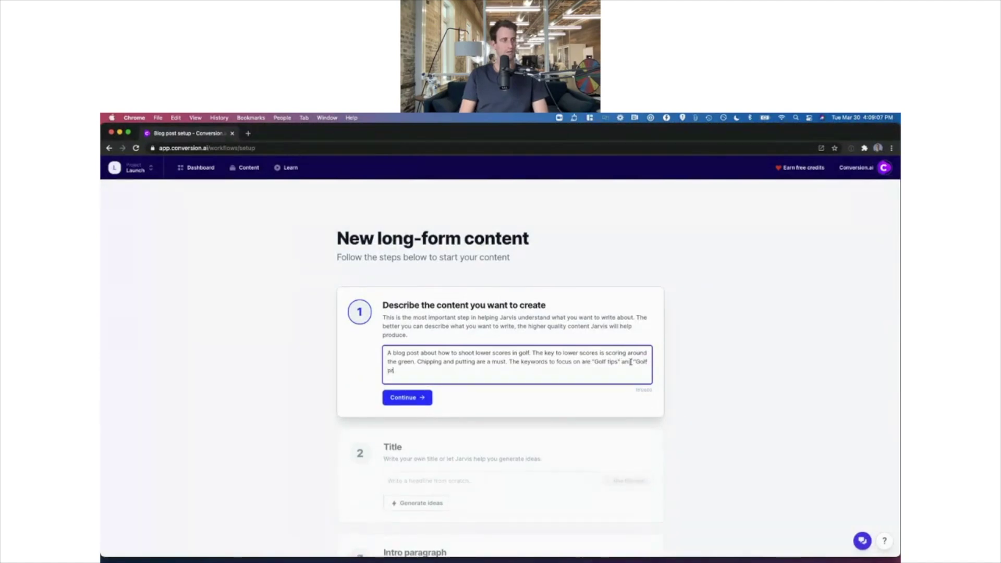
pyautogui.write('training aids".')
pyautogui.moveTo(538, 373); pyautogui.dragTo(341, 350)
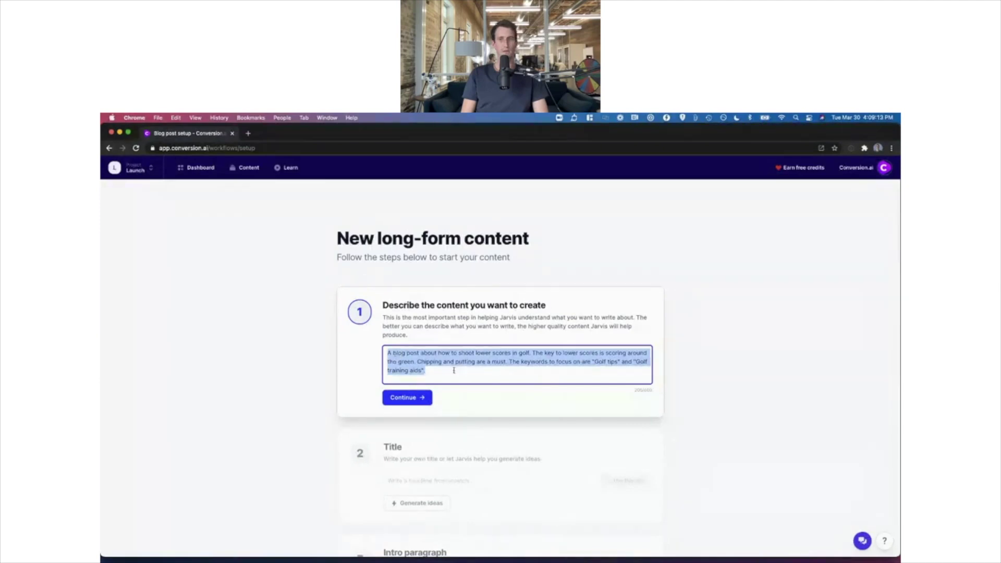
pyautogui.press('Right')
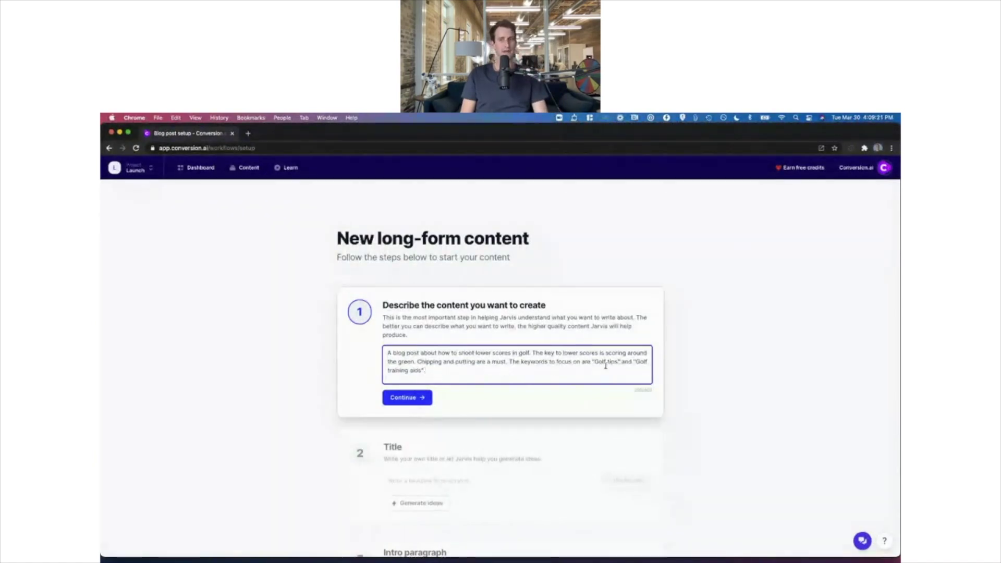
pyautogui.rightClick(536, 368)
pyautogui.click(449, 359)
pyautogui.click(423, 400)
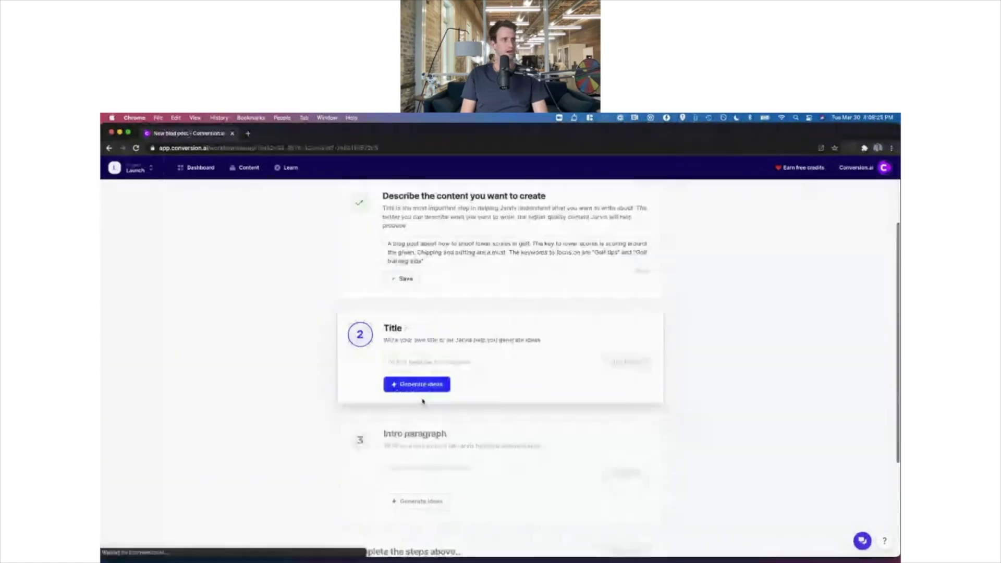
# Step: Generate title ideas and use "8 Keys to Lowering Your Golf Scores: Chipping and Putting" as the title
pyautogui.click(426, 386)
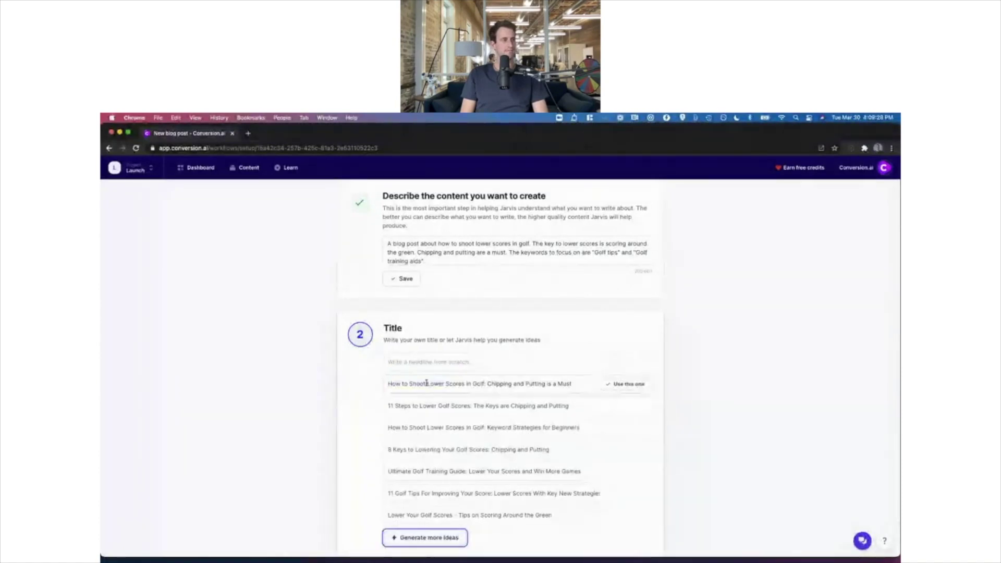
pyautogui.scroll(-2, 474, 417)
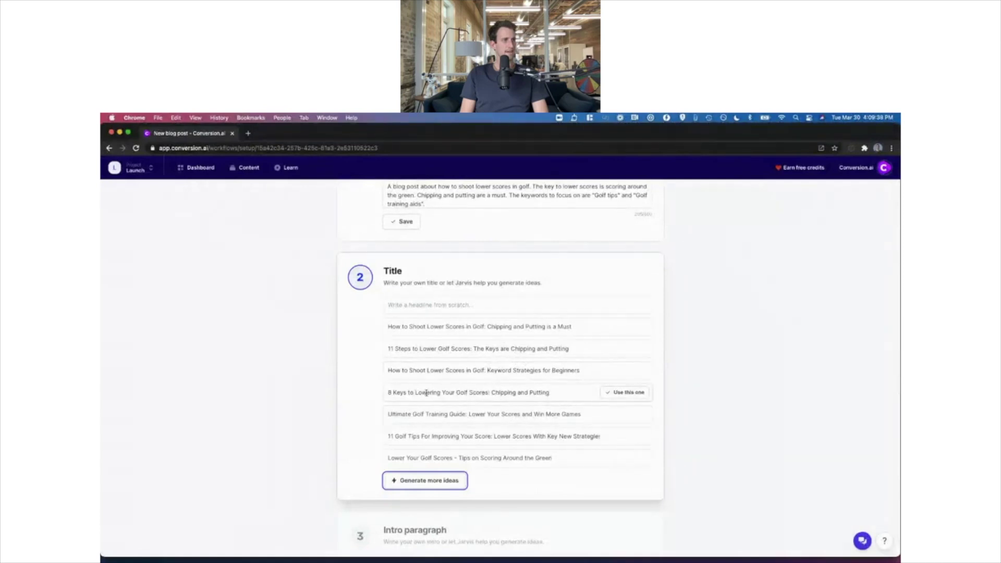
pyautogui.click(628, 392)
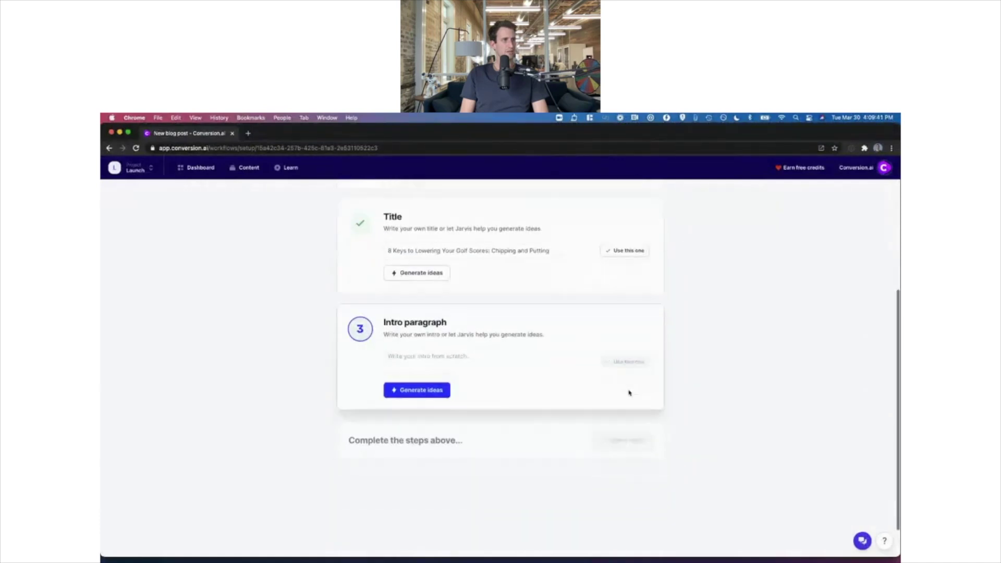
# Step: Generate intro paragraph ideas and read through the first suggested intro
pyautogui.click(424, 392)
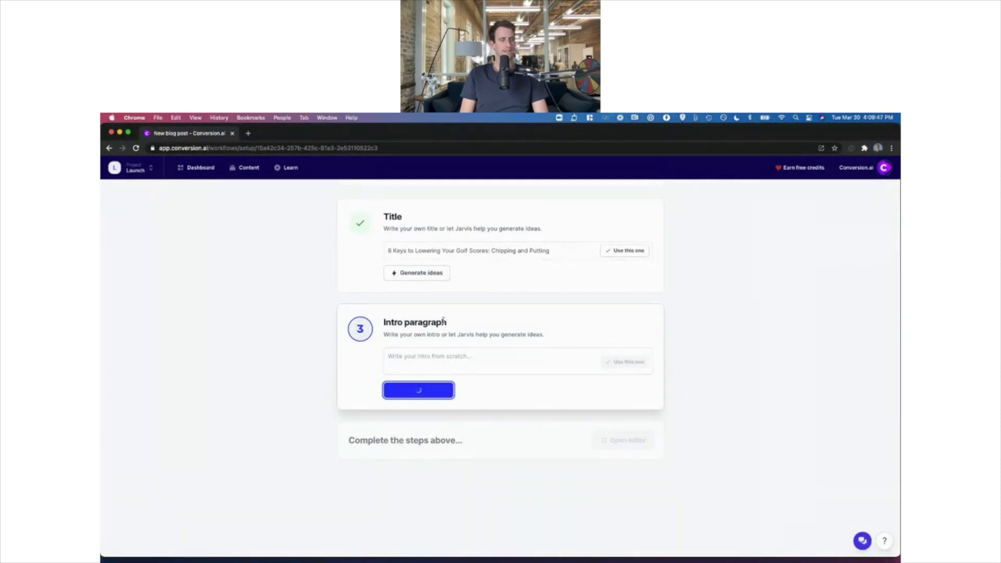
pyautogui.scroll(5, 445, 319)
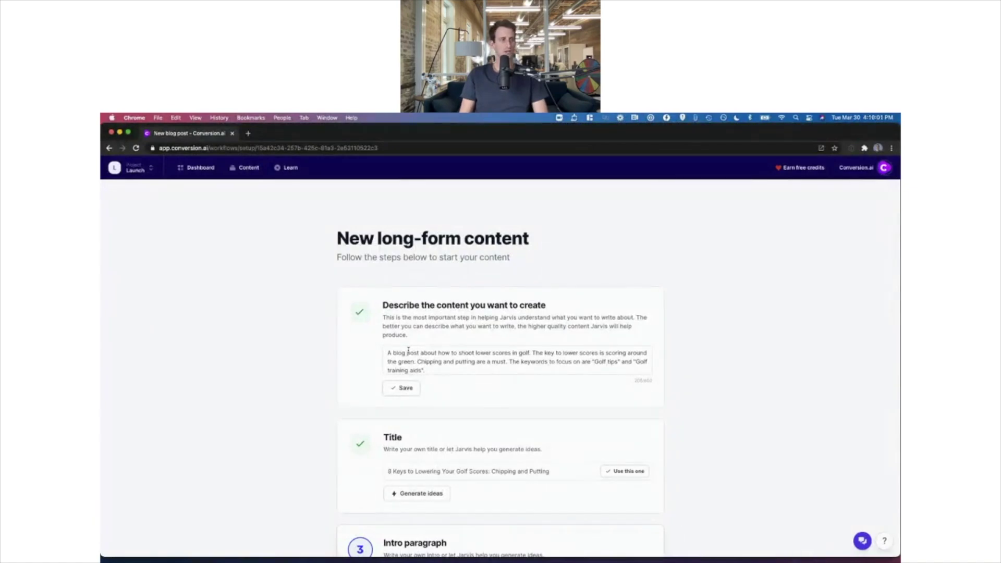
pyautogui.scroll(-1, 414, 354)
pyautogui.scroll(-5, 472, 436)
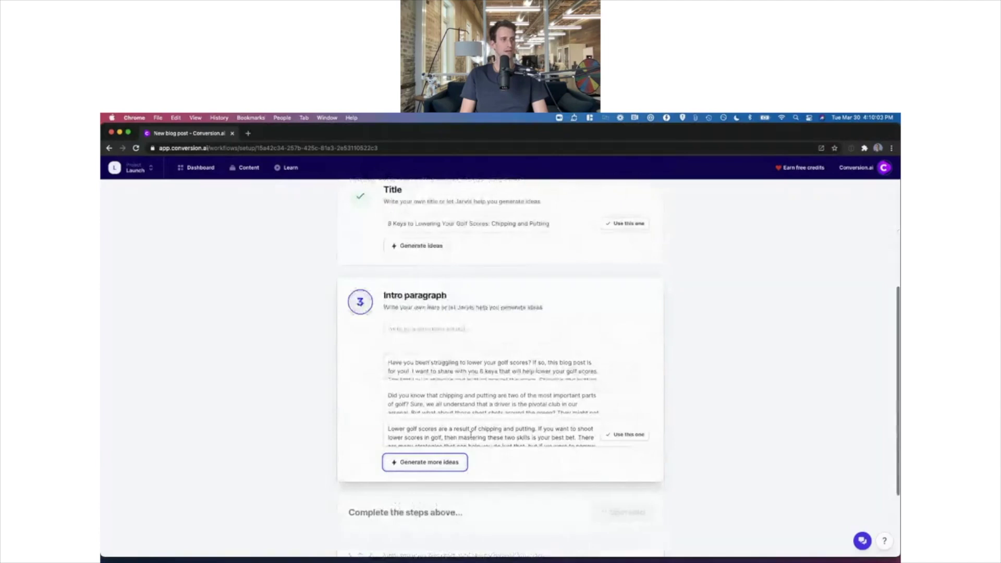
pyautogui.scroll(-1, 417, 378)
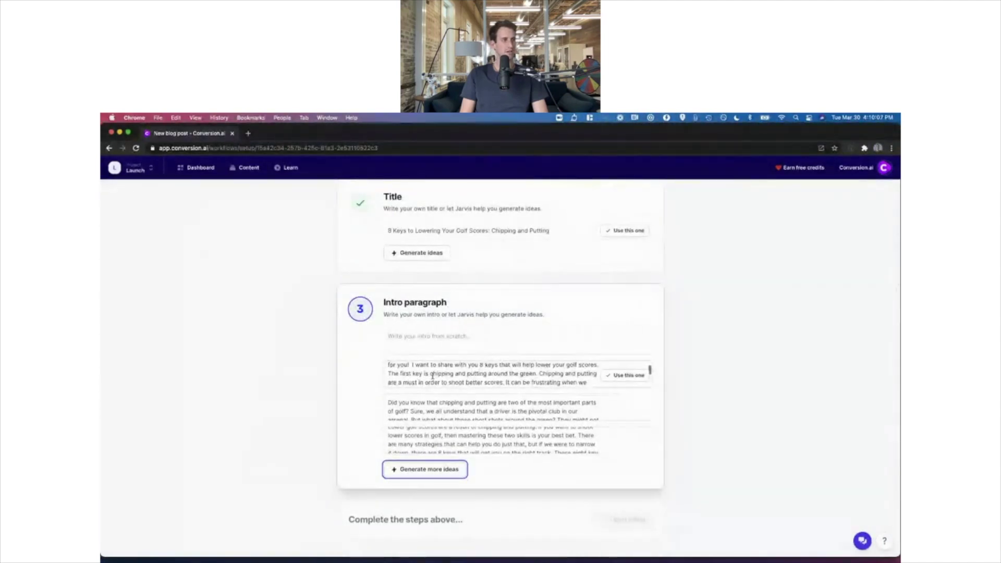
pyautogui.scroll(2, 432, 375)
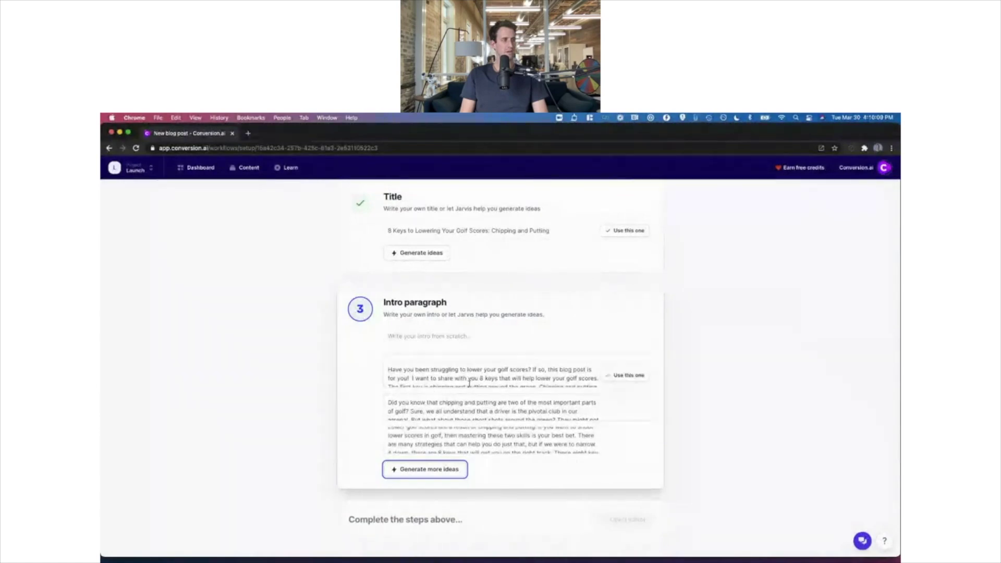
pyautogui.scroll(1, 523, 373)
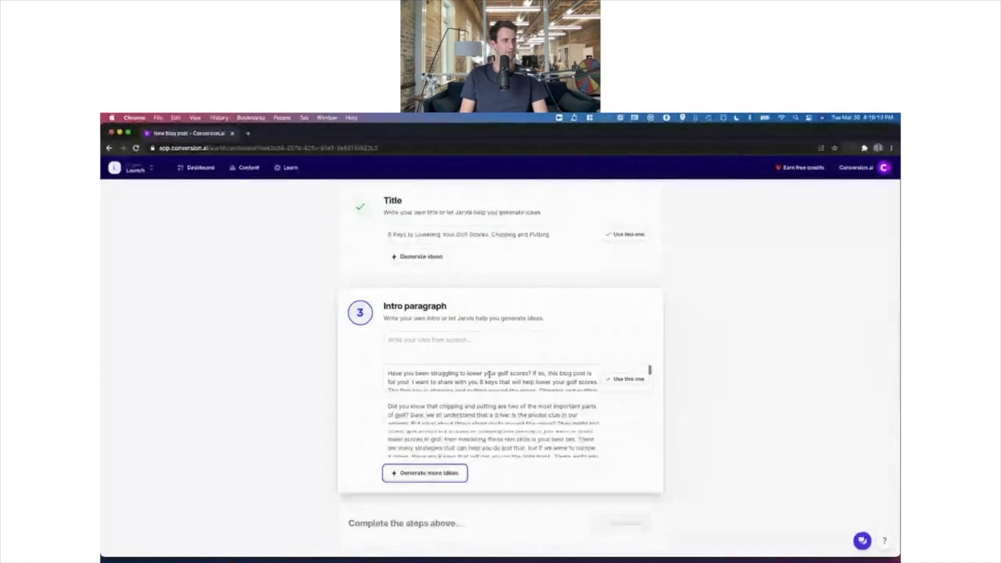
pyautogui.scroll(-5, 560, 375)
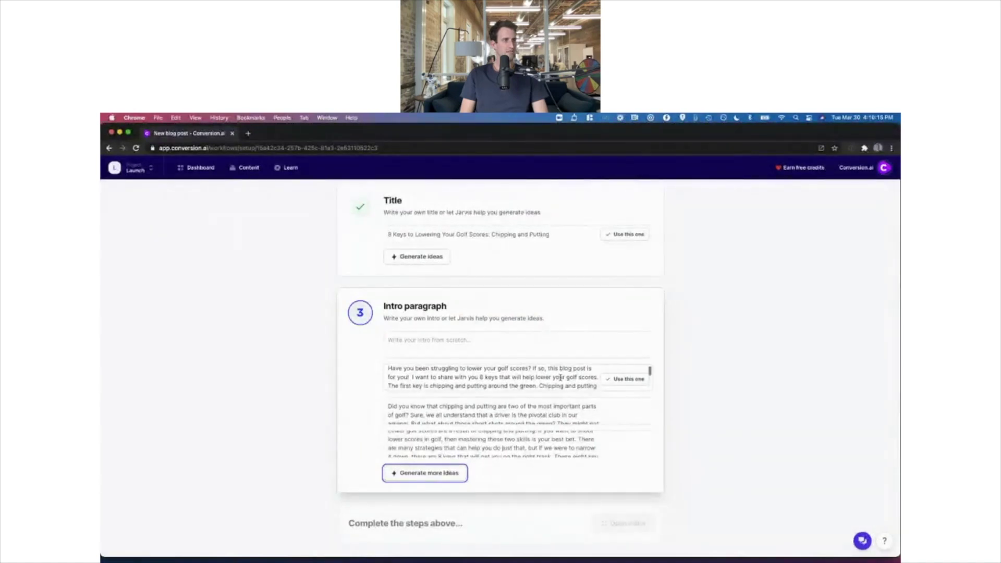
pyautogui.scroll(-2, 560, 376)
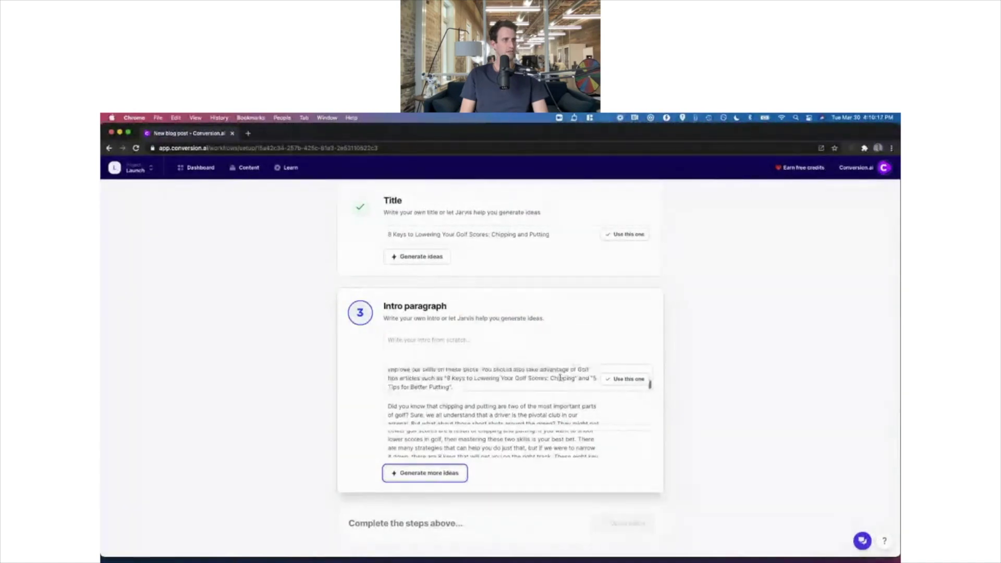
# Step: Use the first suggested intro paragraph for the blog post and open it in the document editor
pyautogui.scroll(6, 632, 380)
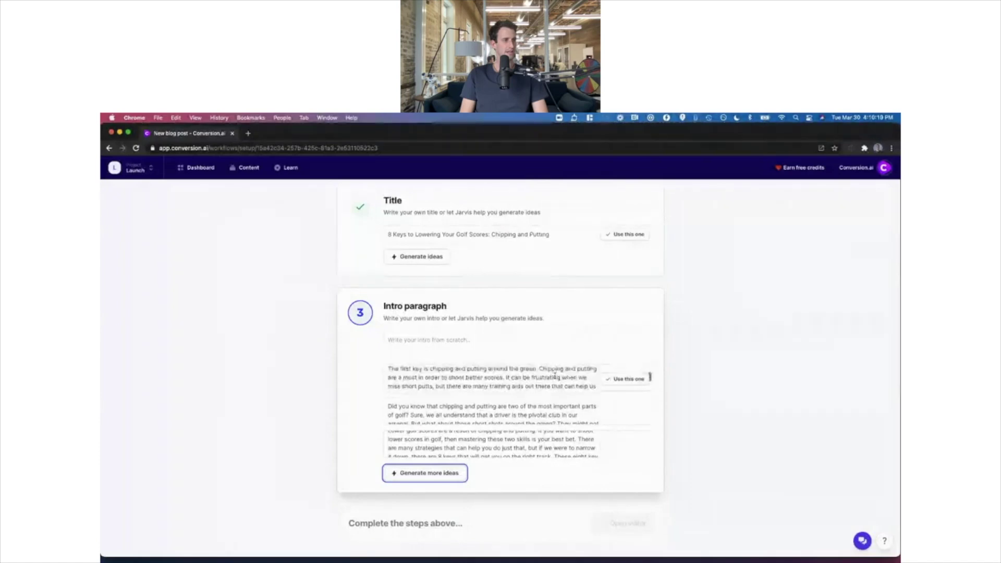
pyautogui.click(620, 383)
pyautogui.click(620, 396)
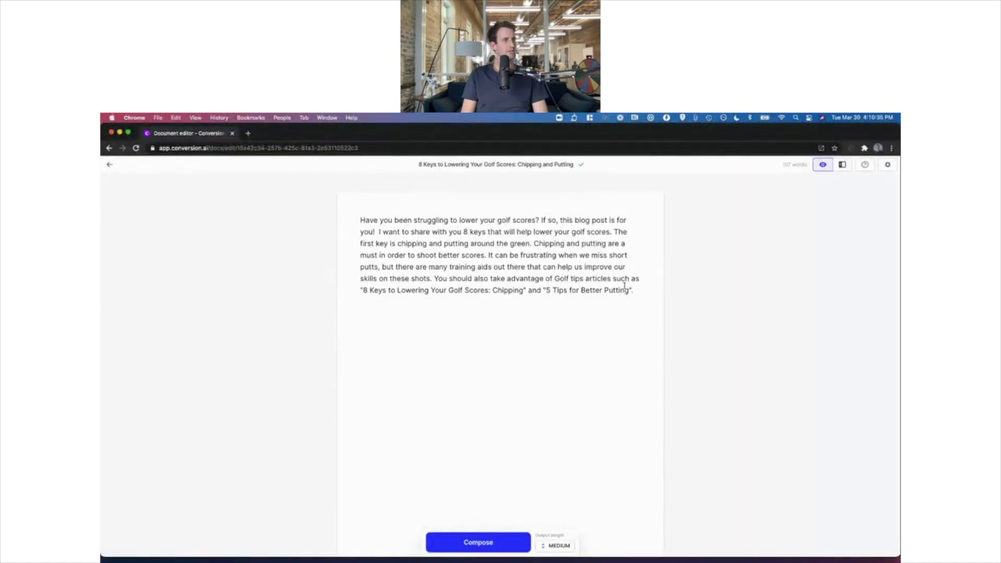
# Step: Delete the last sentence of the intro, which recommends golf tips articles
pyautogui.moveTo(633, 290); pyautogui.dragTo(434, 279)
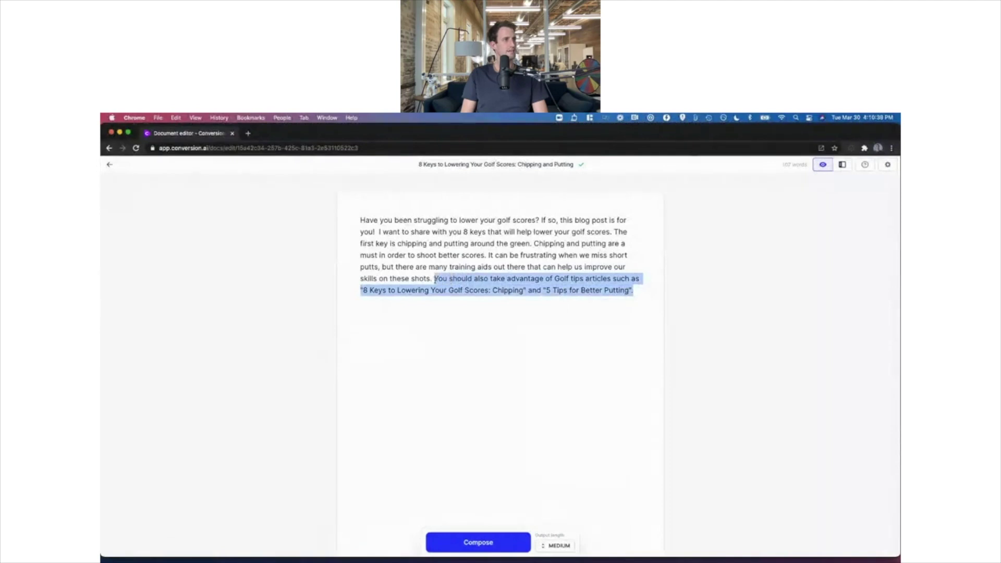
pyautogui.press('BackSpace')
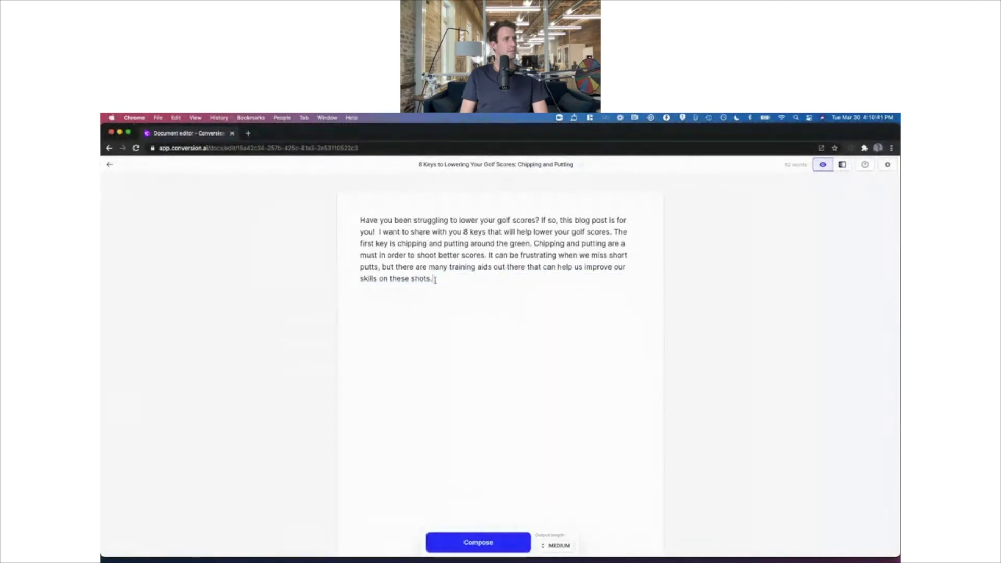
pyautogui.press('Return')
pyautogui.press('Return')
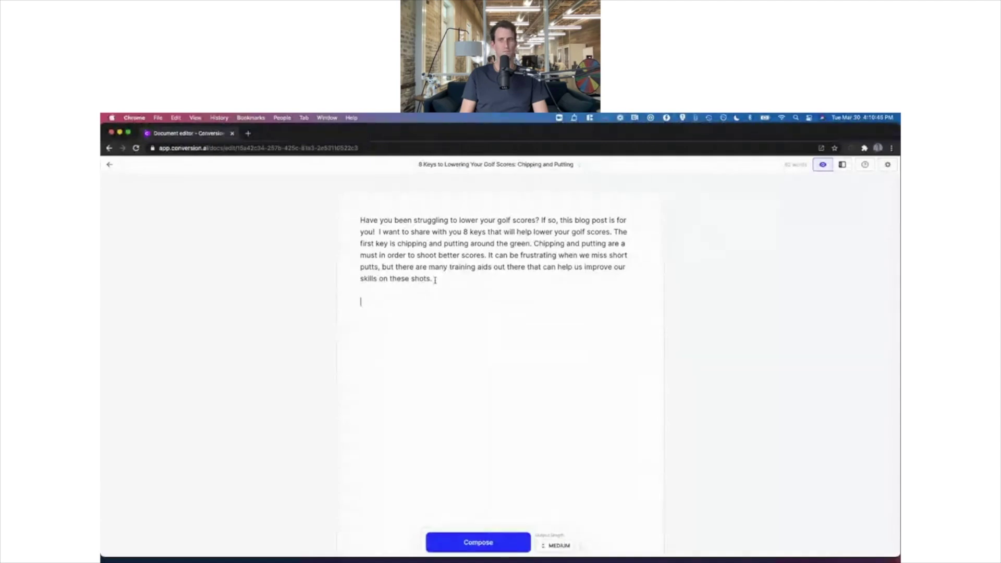
pyautogui.press('BackSpace')
pyautogui.press('BackSpace')
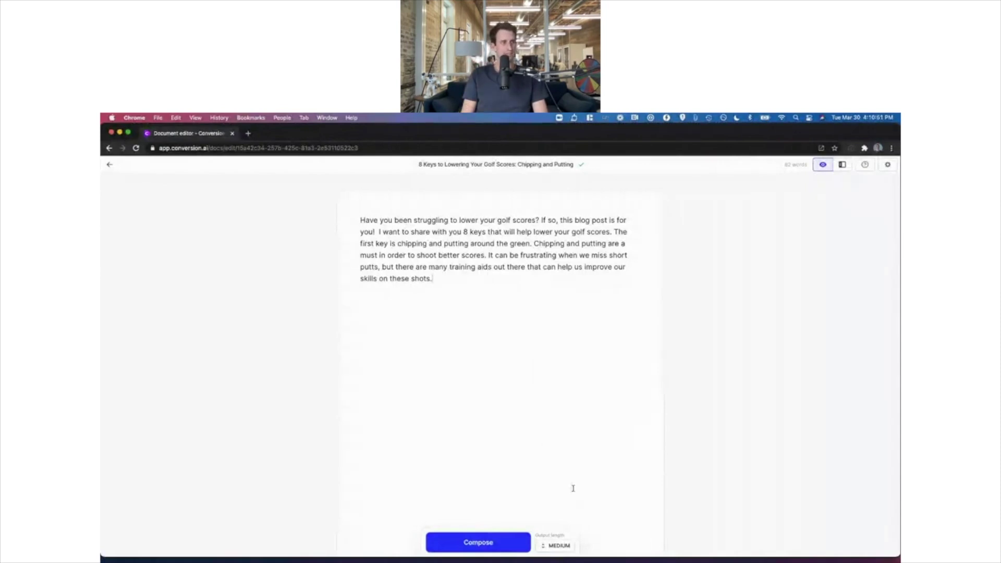
# Step: Set the output length to Long and compose the next part of the post from the intro paragraph
pyautogui.click(556, 545)
pyautogui.click(541, 518)
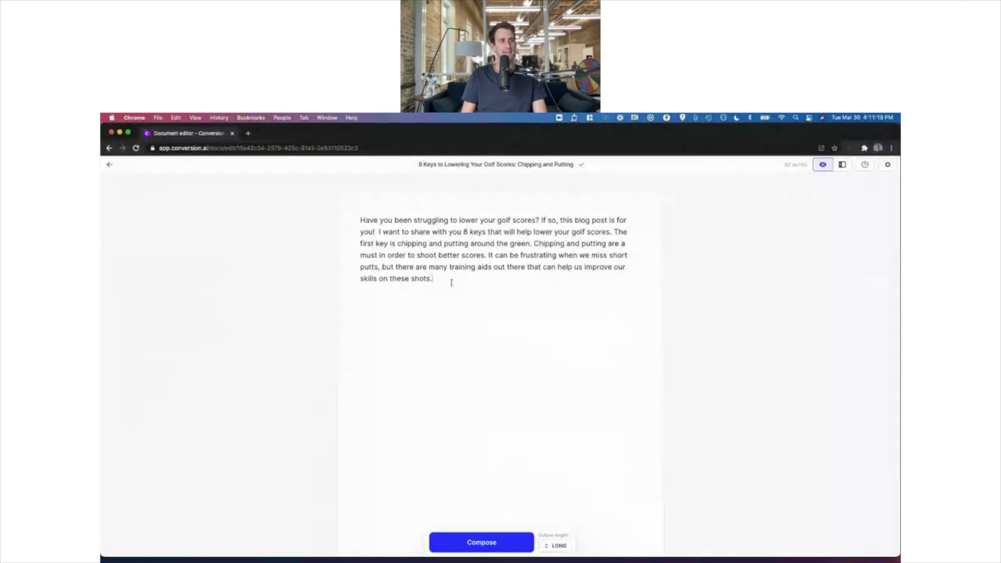
pyautogui.moveTo(450, 282); pyautogui.dragTo(359, 218)
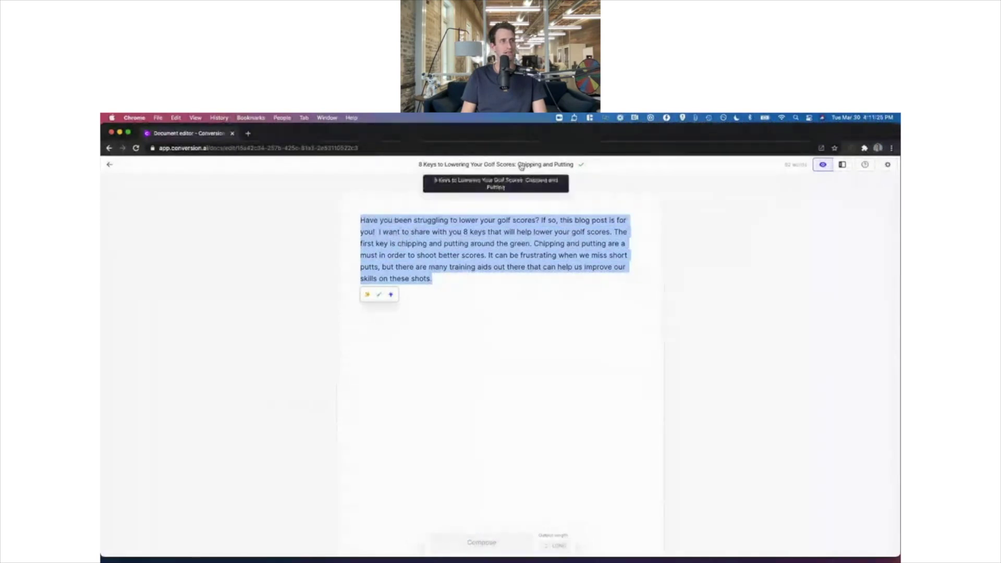
pyautogui.click(493, 165)
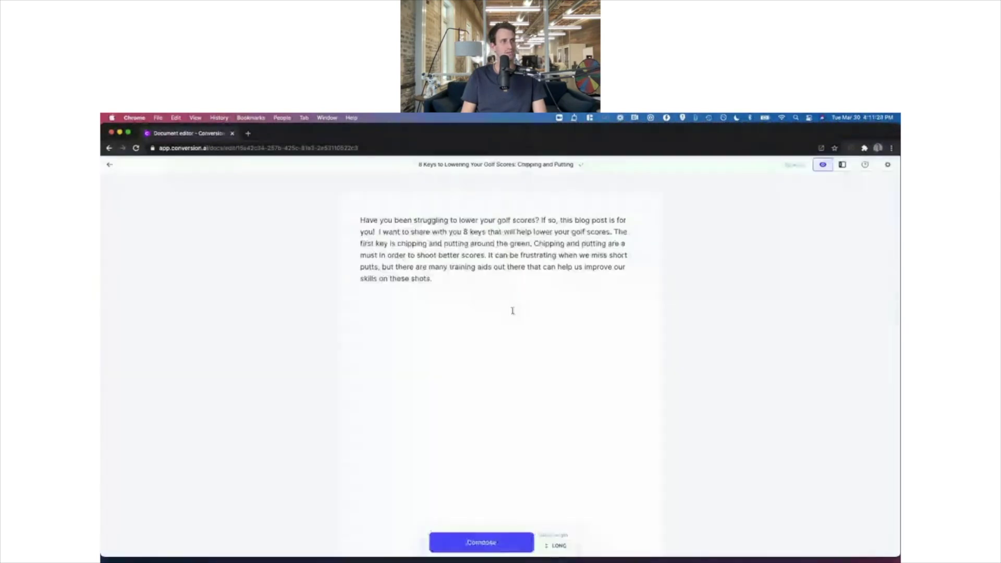
pyautogui.press('Escape')
pyautogui.tripleClick(444, 278)
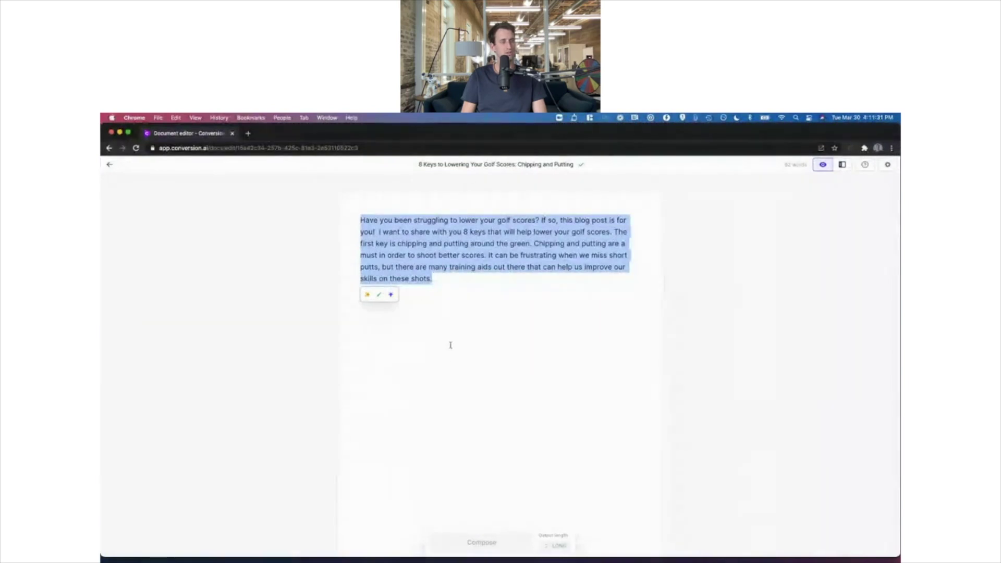
pyautogui.click(445, 282)
pyautogui.tripleClick(443, 280)
pyautogui.click(451, 283)
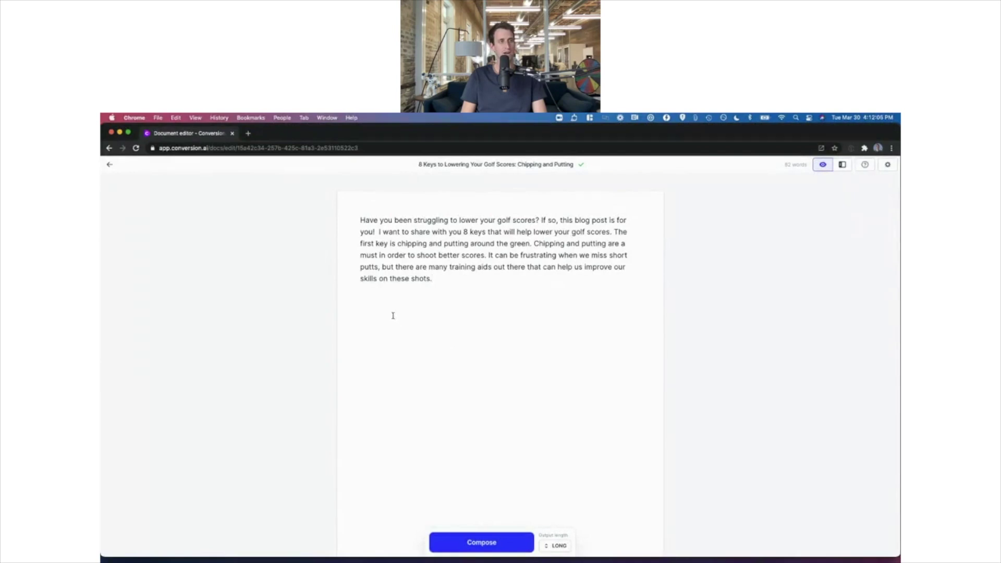
pyautogui.click(482, 542)
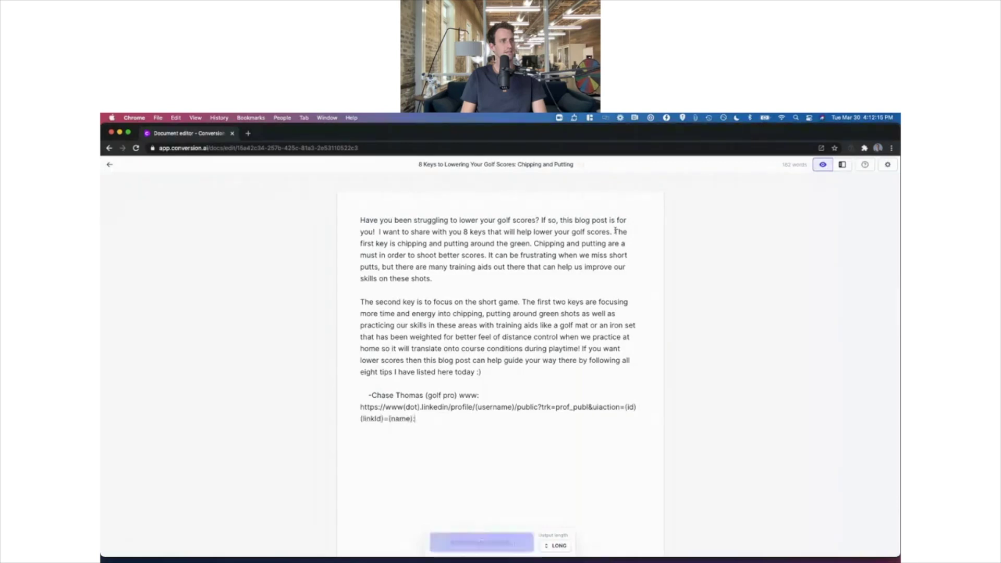
# Step: Split the first key into its own section, numbered "1)", with its opening sentence as a separate heading line
pyautogui.click(615, 231)
pyautogui.press('Return')
pyautogui.press('Return')
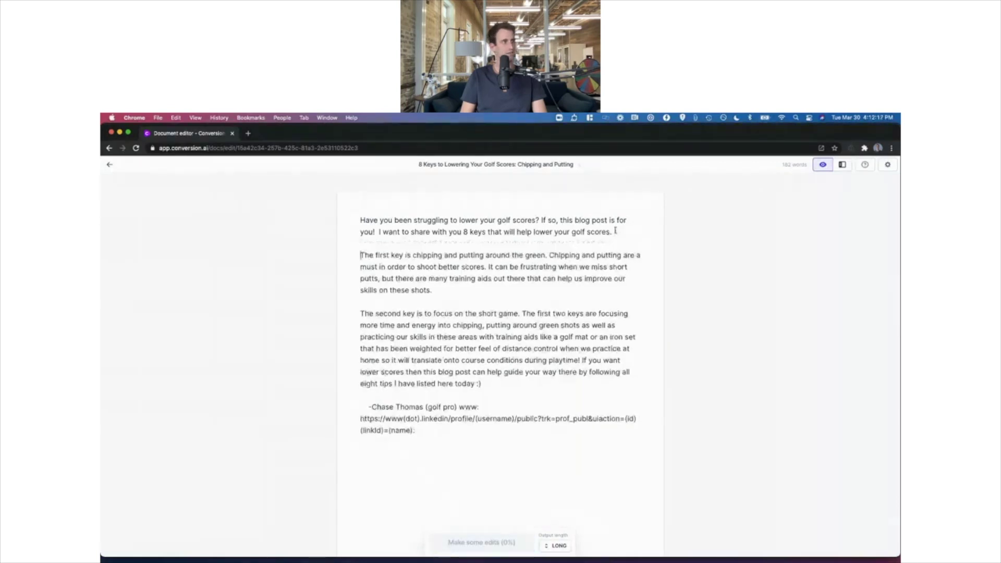
pyautogui.write('1)')
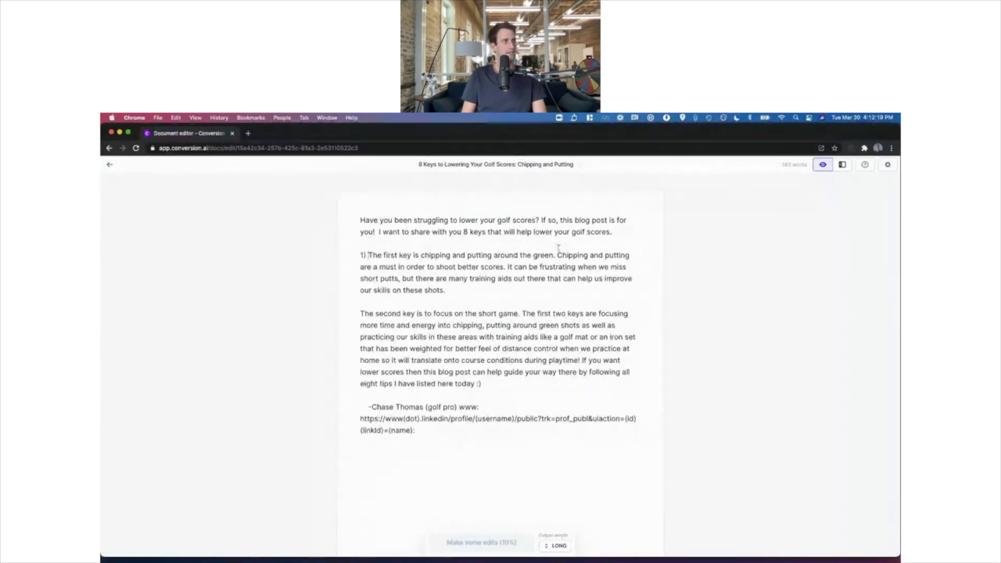
pyautogui.click(555, 254)
pyautogui.press('Return')
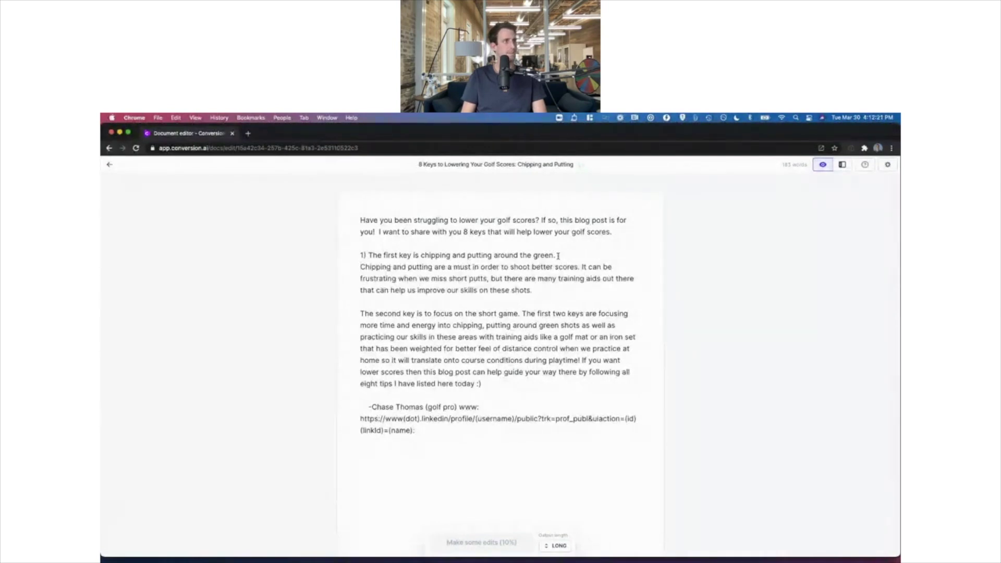
# Step: Put the second key's opening sentence on its own line and number it "2)"
pyautogui.click(523, 314)
pyautogui.press('Return')
pyautogui.press('Return')
pyautogui.press('BackSpace')
pyautogui.press('BackSpace')
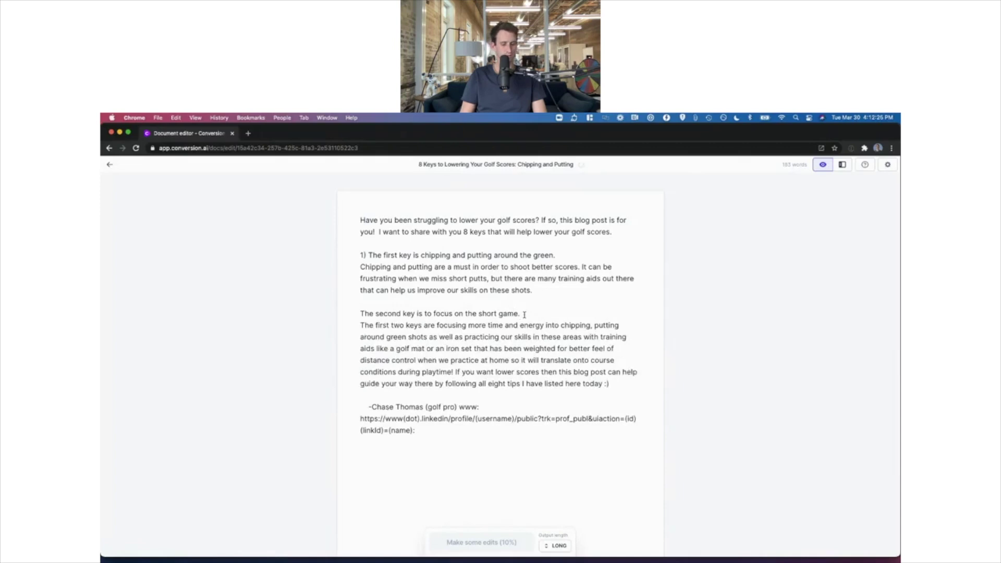
pyautogui.press('Return')
pyautogui.click(360, 313)
pyautogui.write('2)')
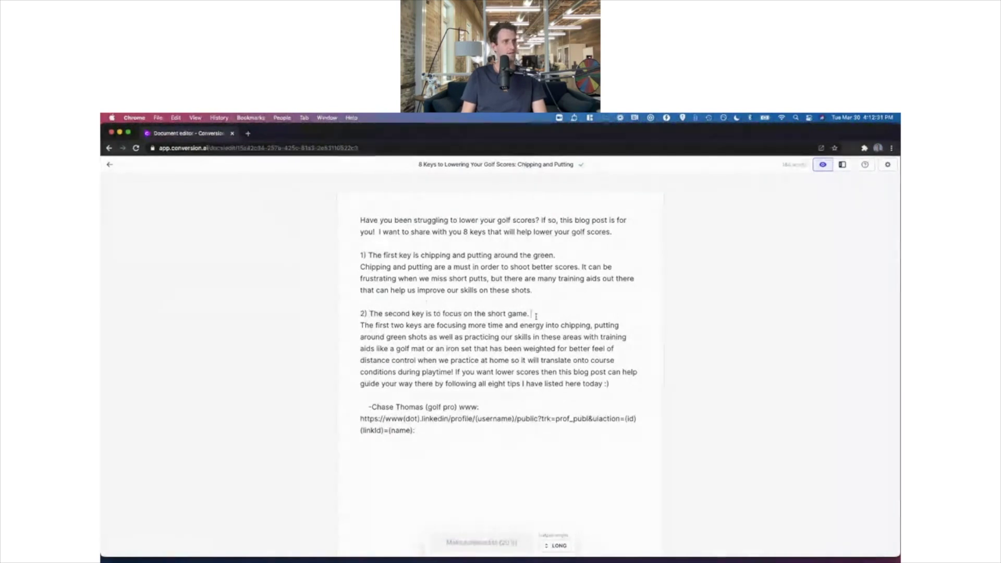
# Step: Delete the generated author signature with its link and replace the closing smiley with a period
pyautogui.moveTo(453, 441); pyautogui.dragTo(363, 406)
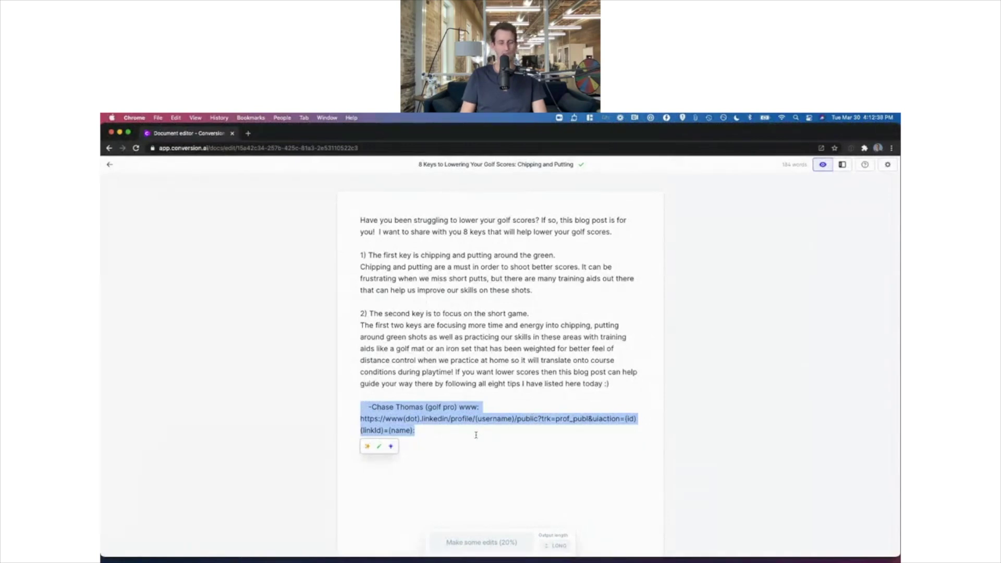
pyautogui.press('BackSpace')
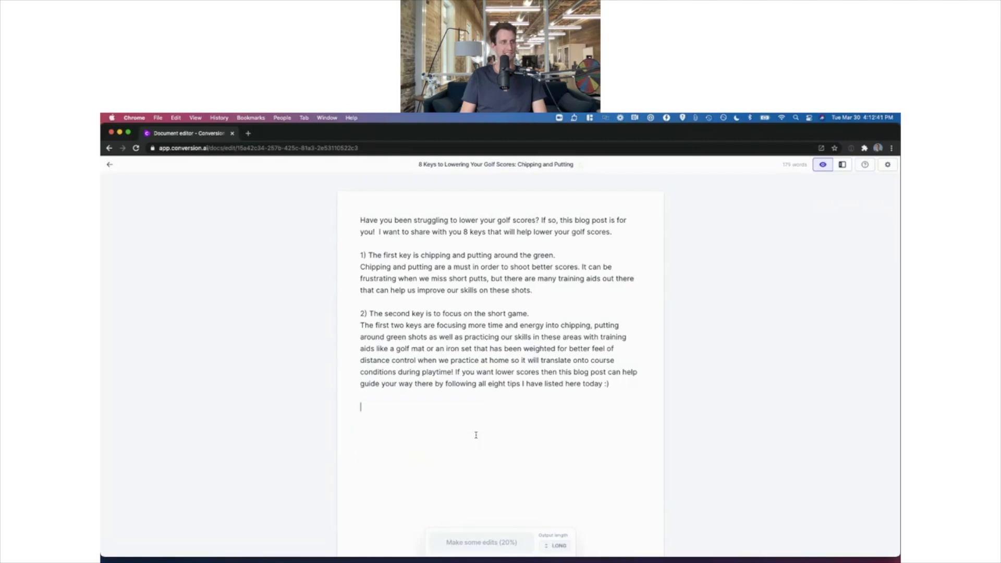
pyautogui.press('BackSpace')
pyautogui.press('BackSpace')
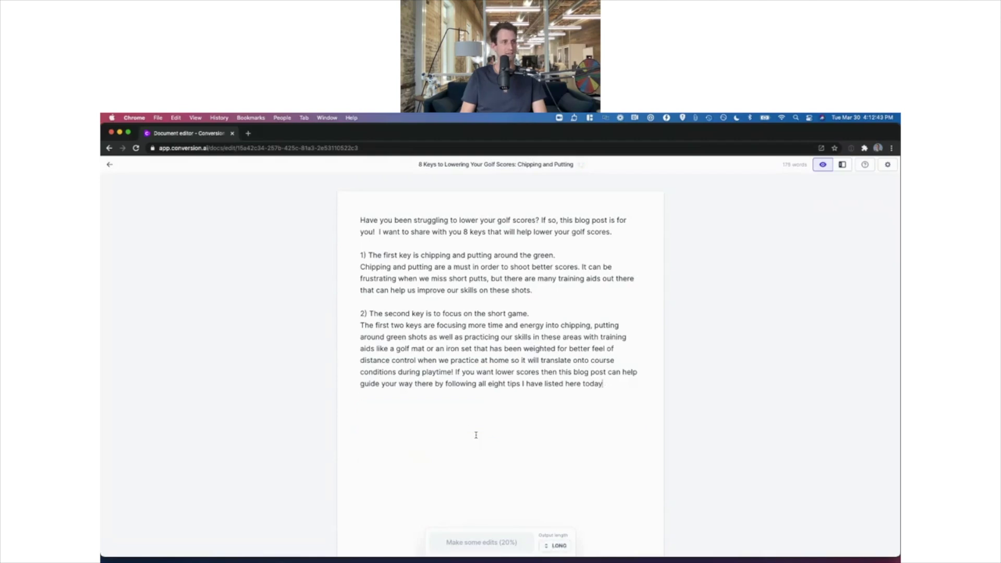
pyautogui.write('.')
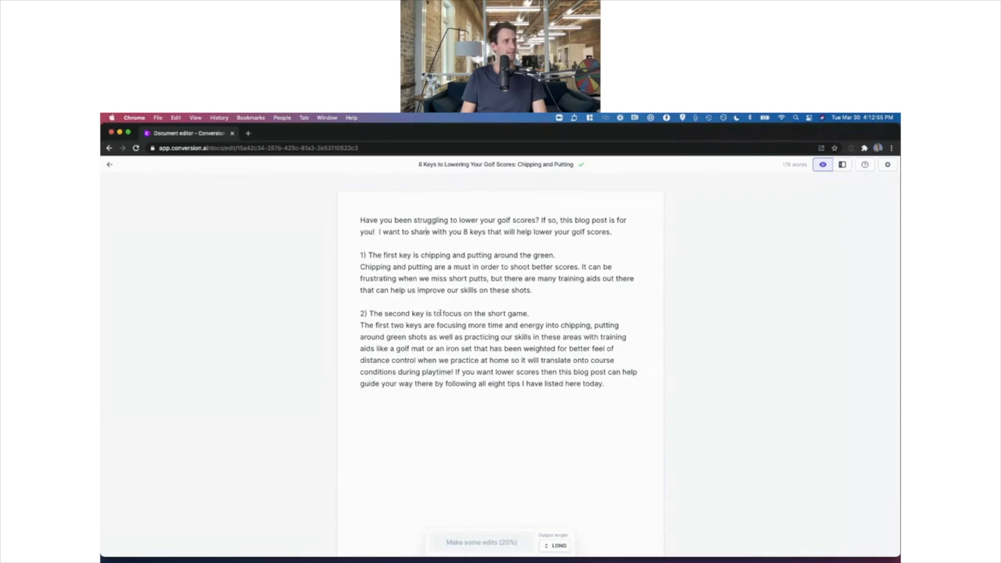
# Step: Mark both numbered key headings with "##" in front of their numbers
pyautogui.click(360, 255)
pyautogui.write('##')
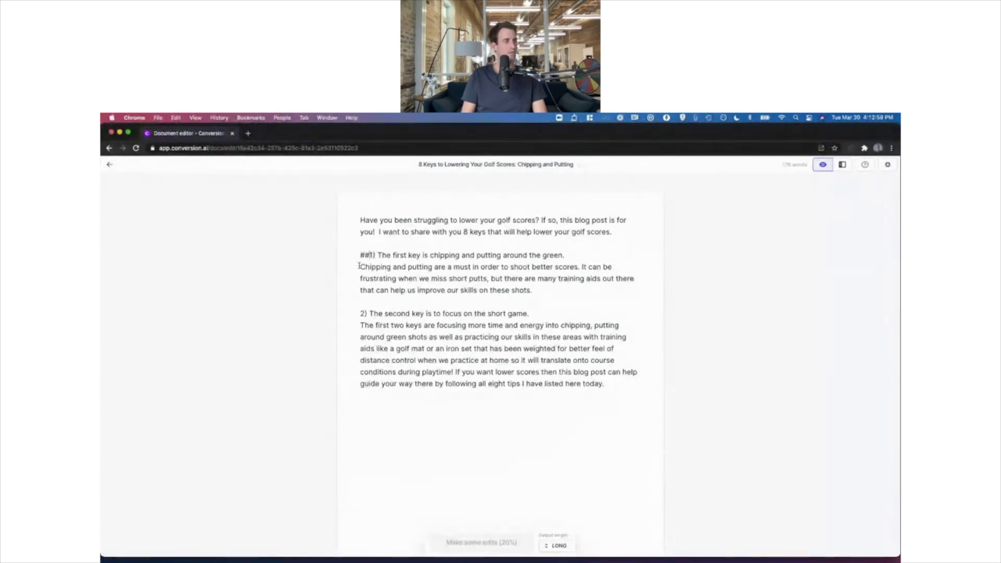
pyautogui.click(361, 313)
pyautogui.write('##')
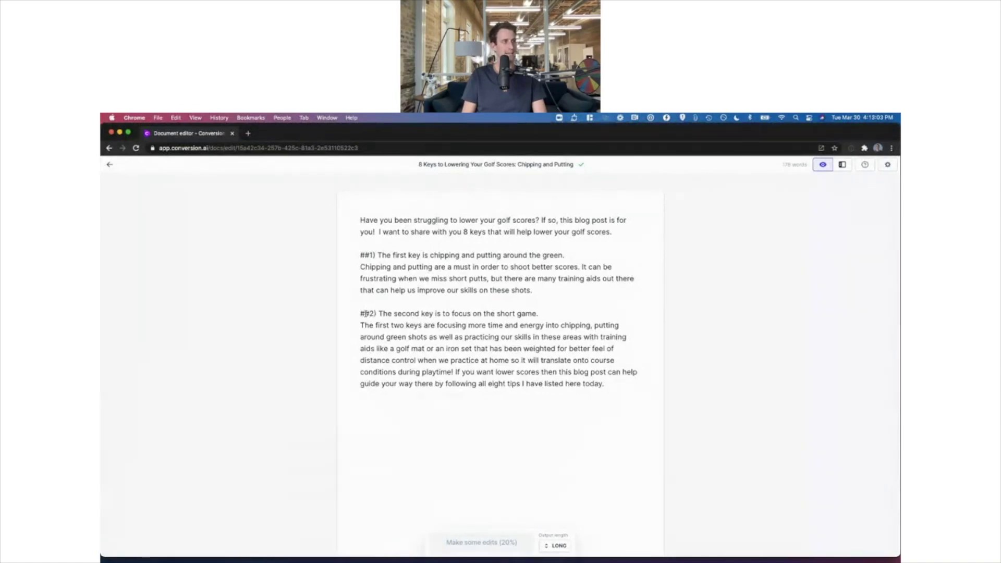
pyautogui.moveTo(369, 313); pyautogui.dragTo(354, 313)
pyautogui.moveTo(370, 255); pyautogui.dragTo(353, 254)
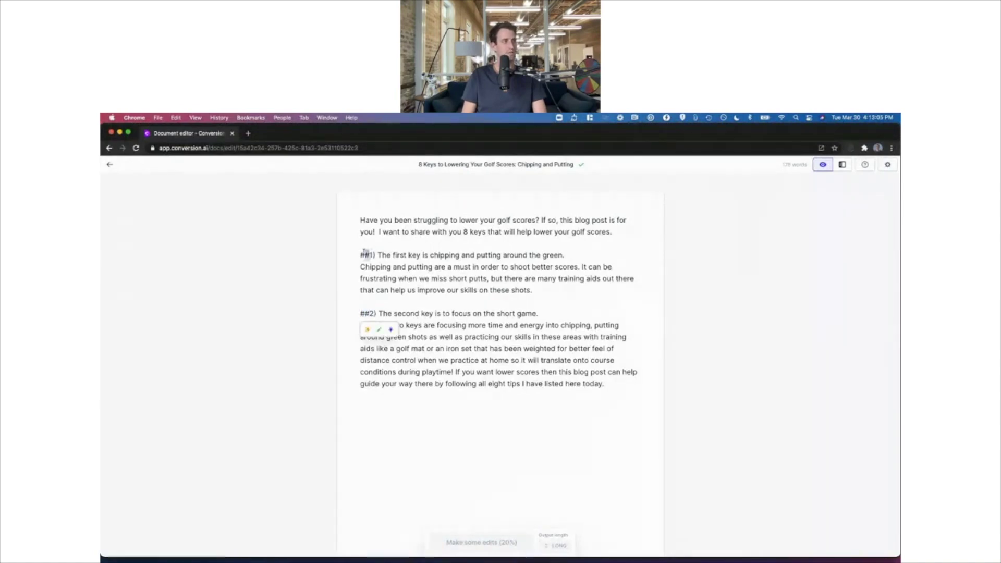
# Step: Insert two extra lines between the first key's paragraph and the second key's heading
pyautogui.click(549, 289)
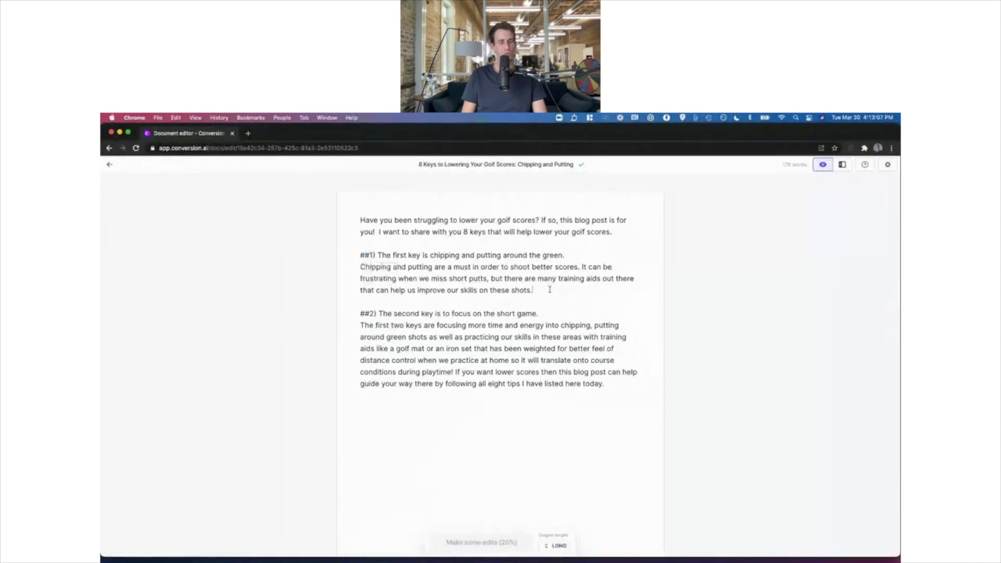
pyautogui.press('Return')
pyautogui.press('Return')
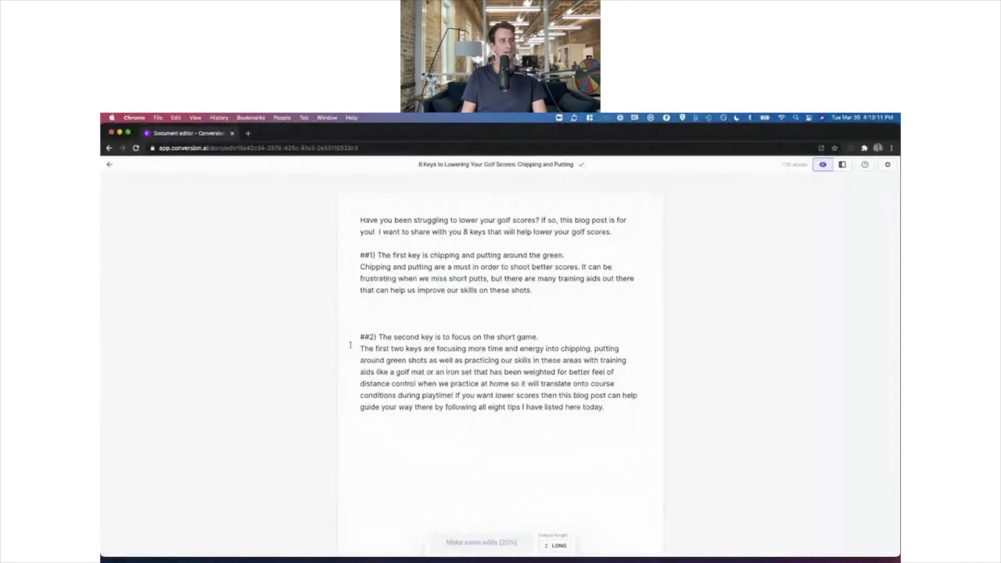
pyautogui.press('BackSpace')
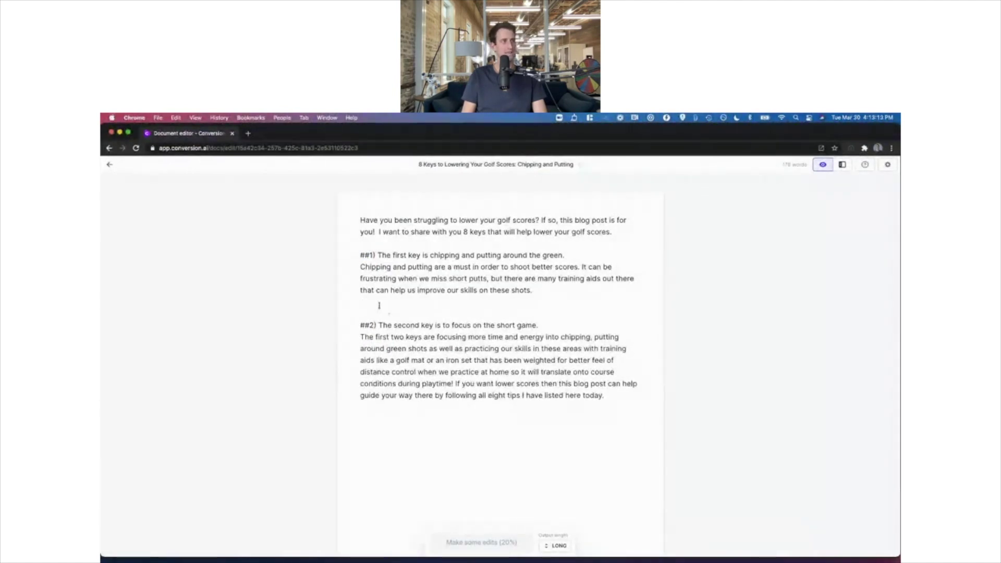
pyautogui.press('Return')
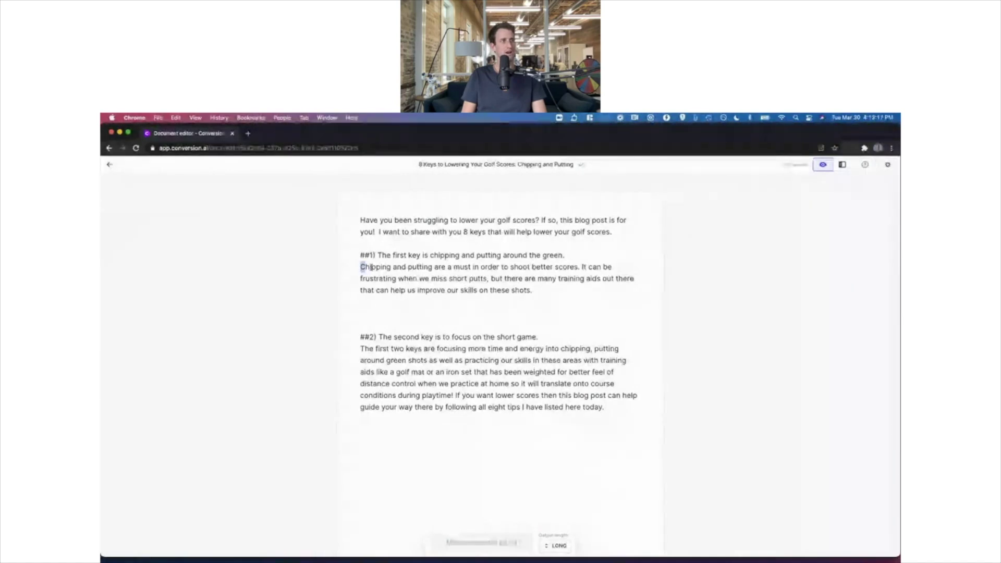
pyautogui.moveTo(361, 267); pyautogui.dragTo(532, 290)
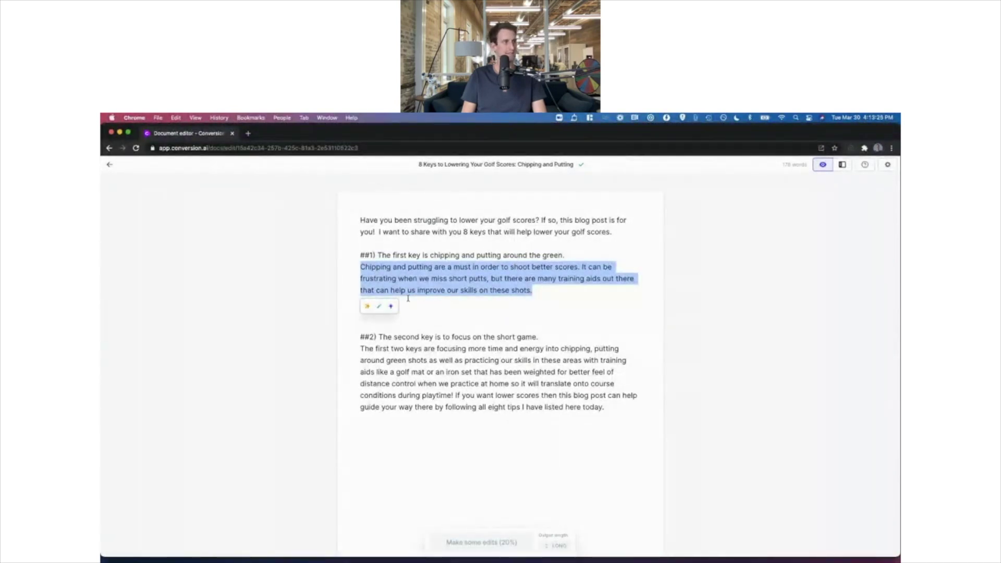
pyautogui.click(449, 308)
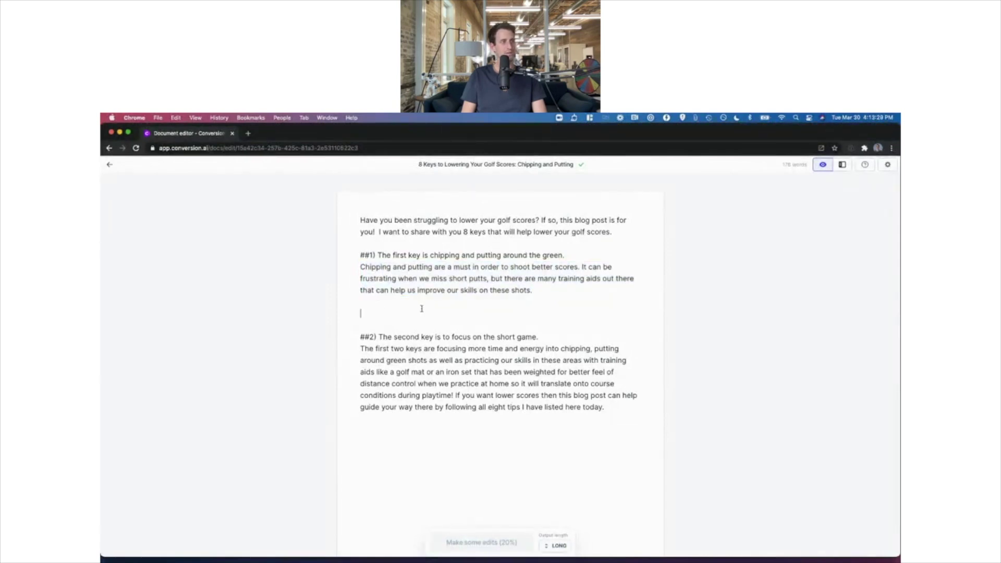
pyautogui.moveTo(361, 253); pyautogui.dragTo(372, 255)
pyautogui.click(373, 304)
pyautogui.moveTo(372, 305); pyautogui.dragTo(362, 252)
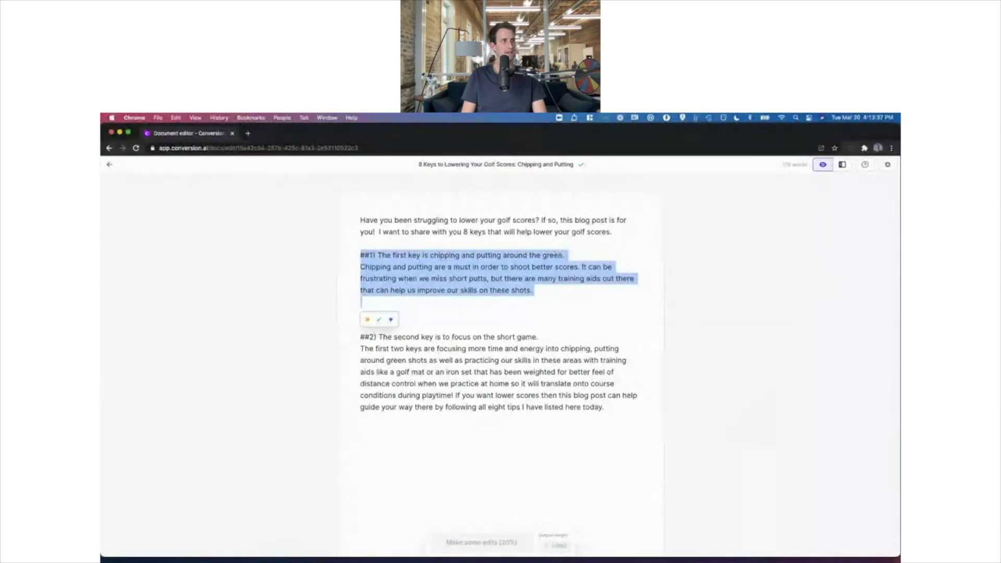
pyautogui.click(564, 255)
pyautogui.moveTo(565, 255); pyautogui.dragTo(348, 260)
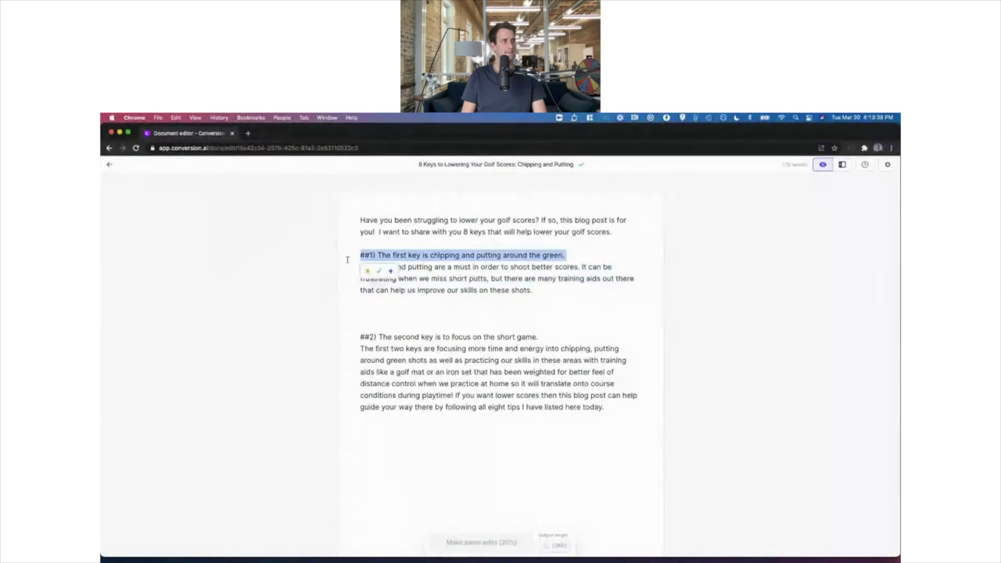
# Step: Start a paragraph under the first key with "My favorite training aid for learning how to chip is" and compose its continuation
pyautogui.click(400, 288)
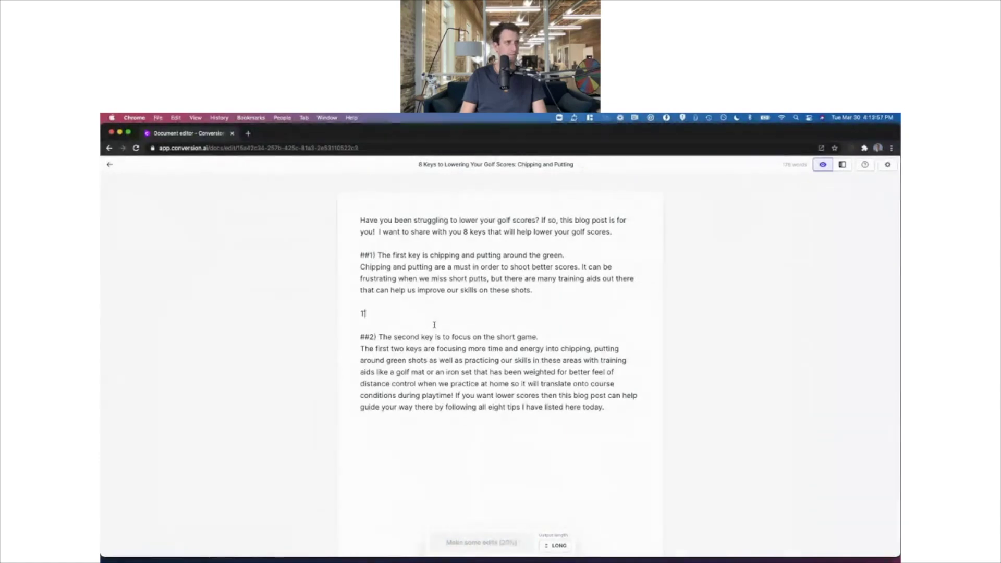
pyautogui.write('My favorite training aid for learning how to chip is')
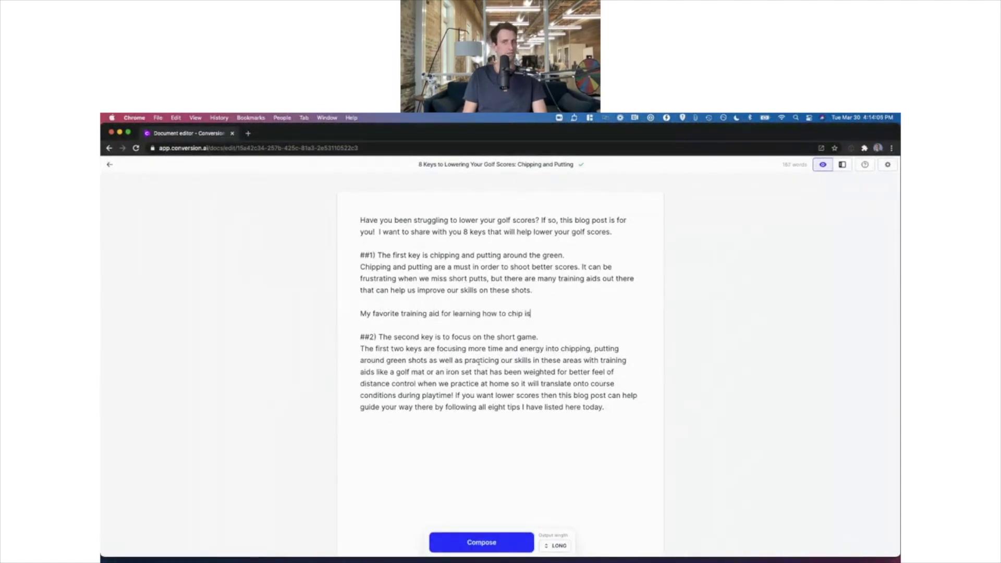
pyautogui.click(484, 545)
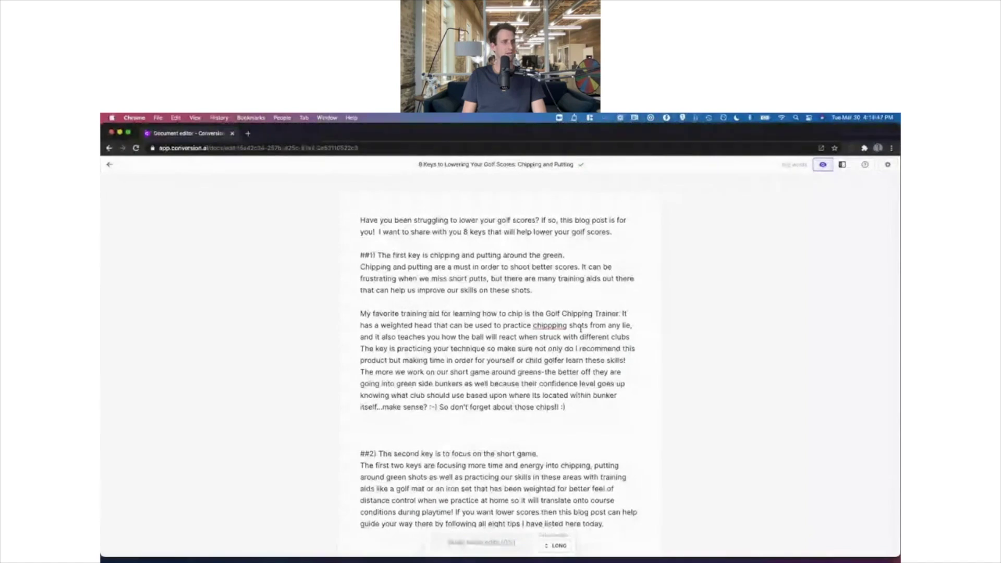
# Step: Correct the misspelled "chipping" in the training-aid paragraph and delete everything after "make sense?", including both smileys
pyautogui.click(552, 324)
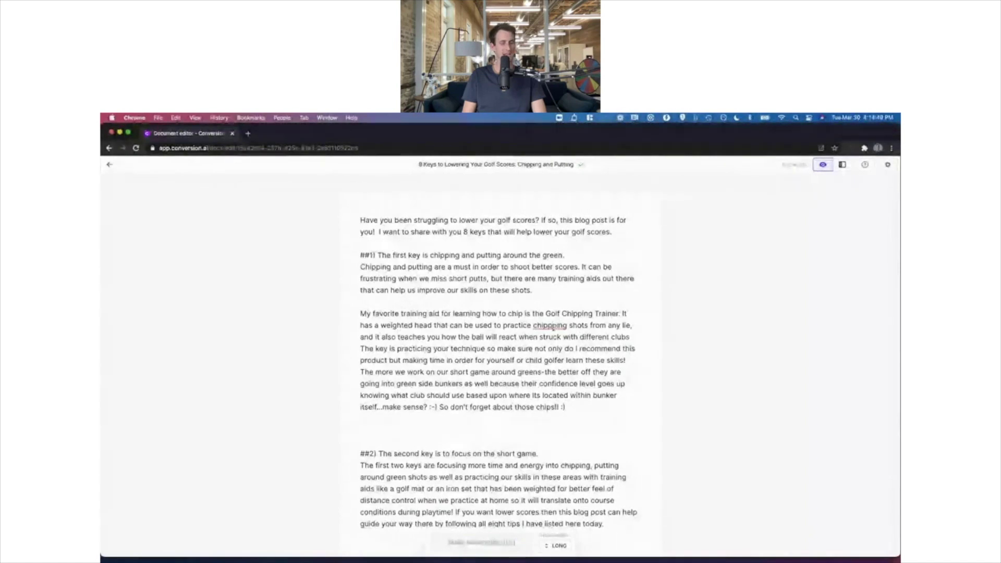
pyautogui.press('BackSpace')
pyautogui.click(578, 409)
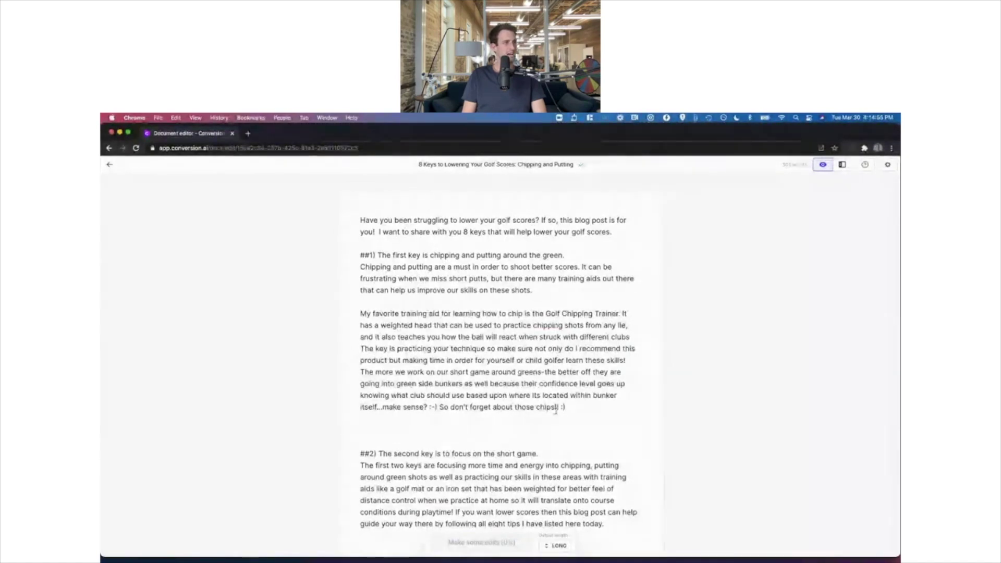
pyautogui.moveTo(565, 407); pyautogui.dragTo(425, 407)
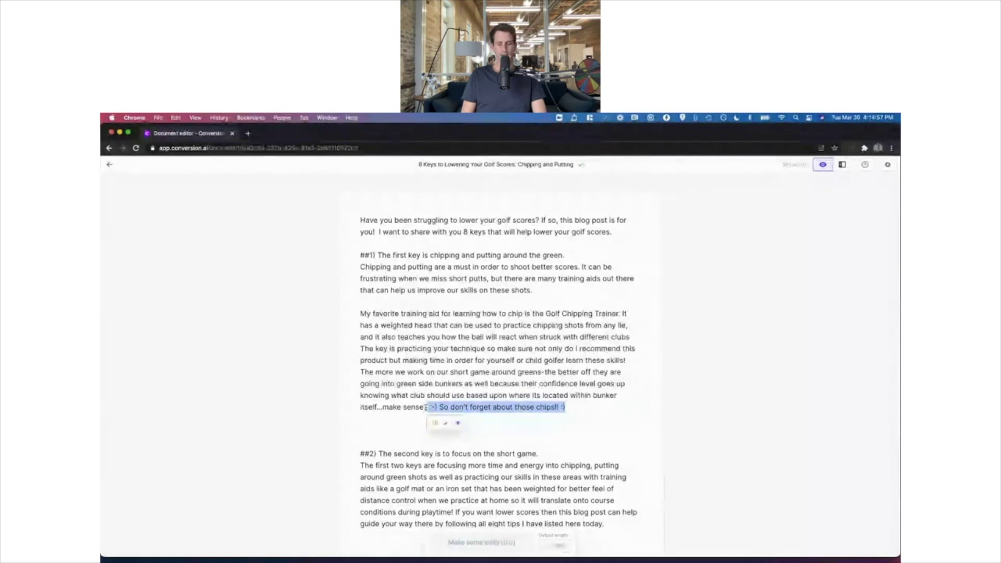
pyautogui.press('BackSpace')
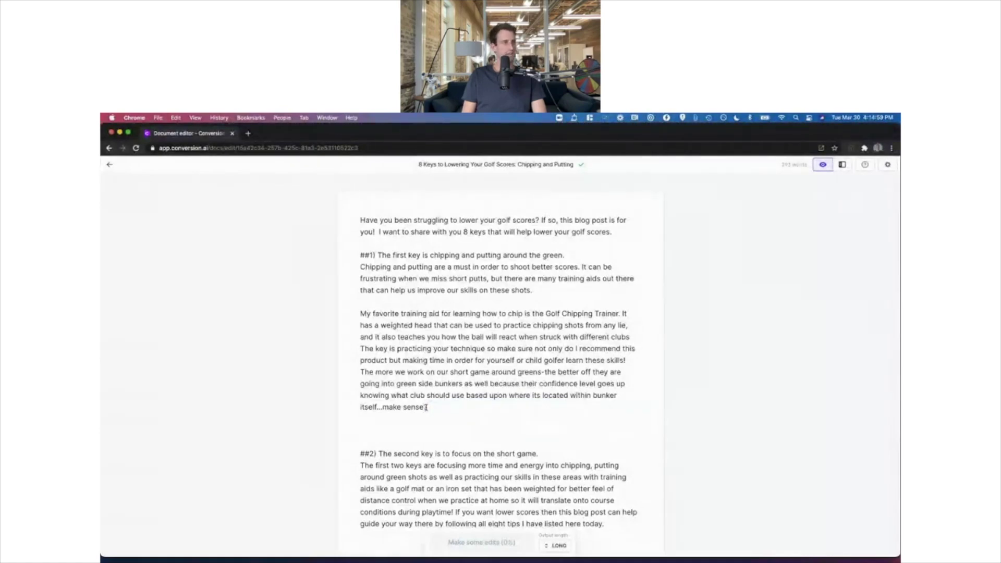
# Step: Start a separate paragraph at "The key is practicing your technique" and reduce the gap above the second key's heading to one blank line
pyautogui.click(361, 348)
pyautogui.press('Return')
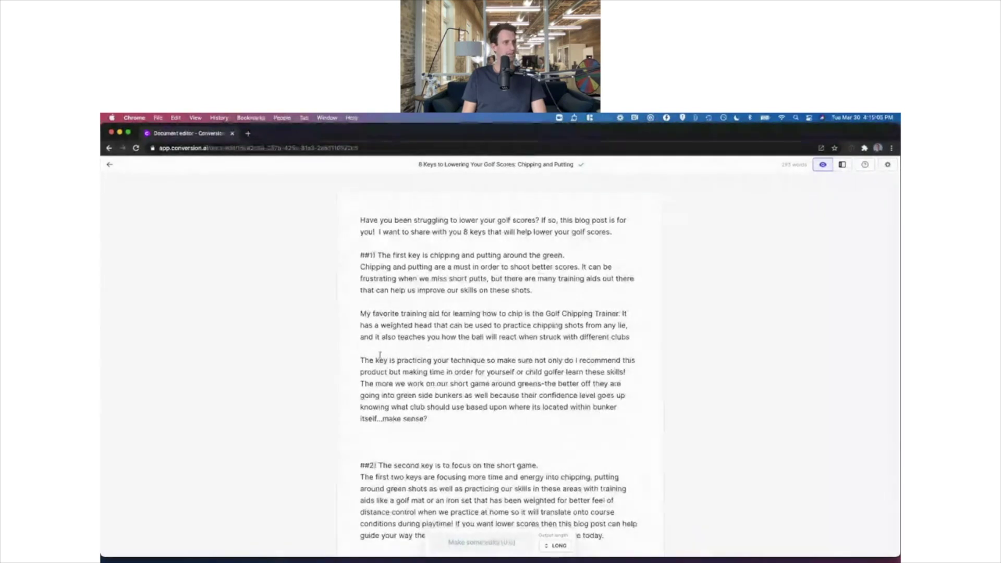
pyautogui.click(415, 440)
pyautogui.press('BackSpace')
pyautogui.press('BackSpace')
pyautogui.press('Return')
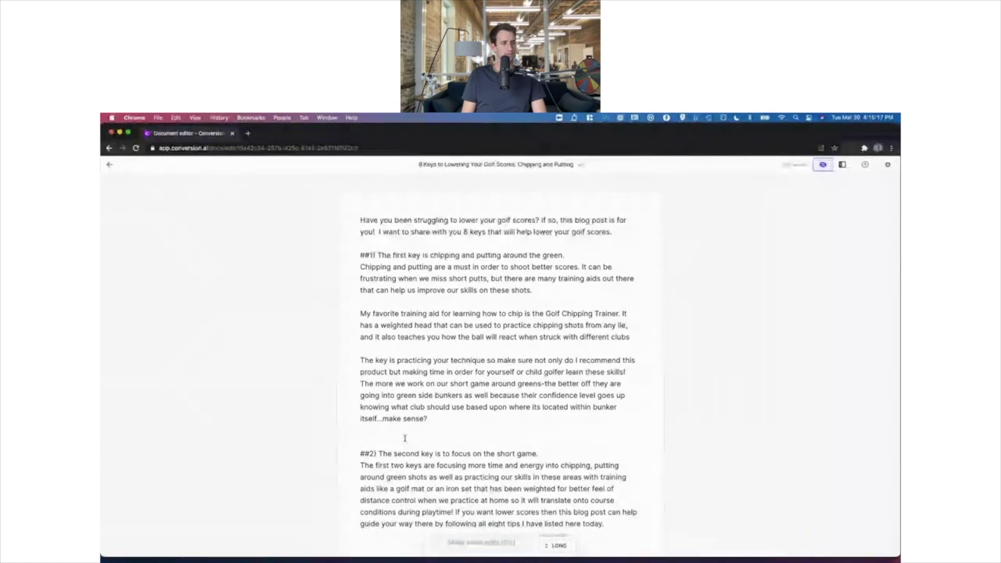
pyautogui.press('BackSpace')
pyautogui.scroll(-2, 405, 438)
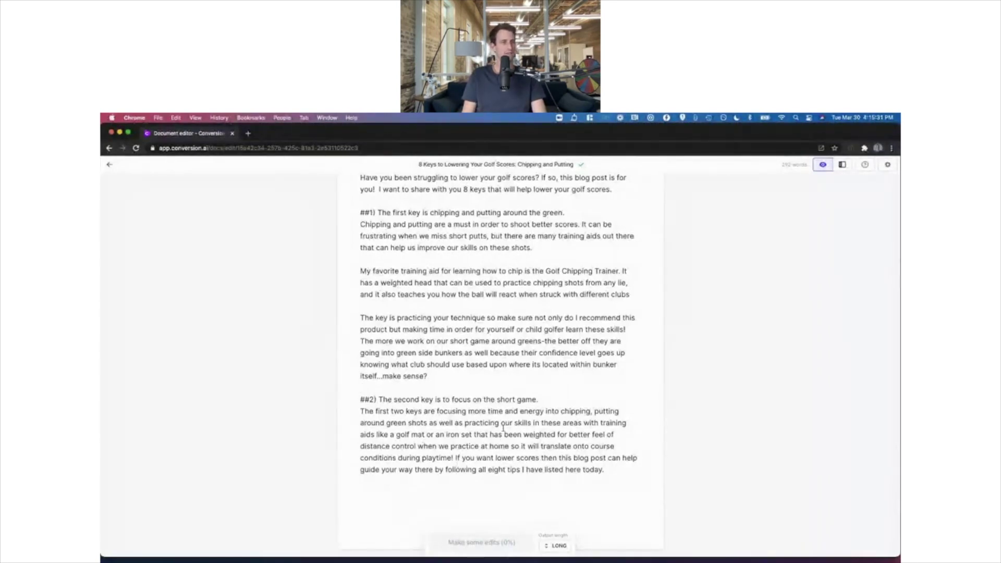
pyautogui.scroll(2, 521, 375)
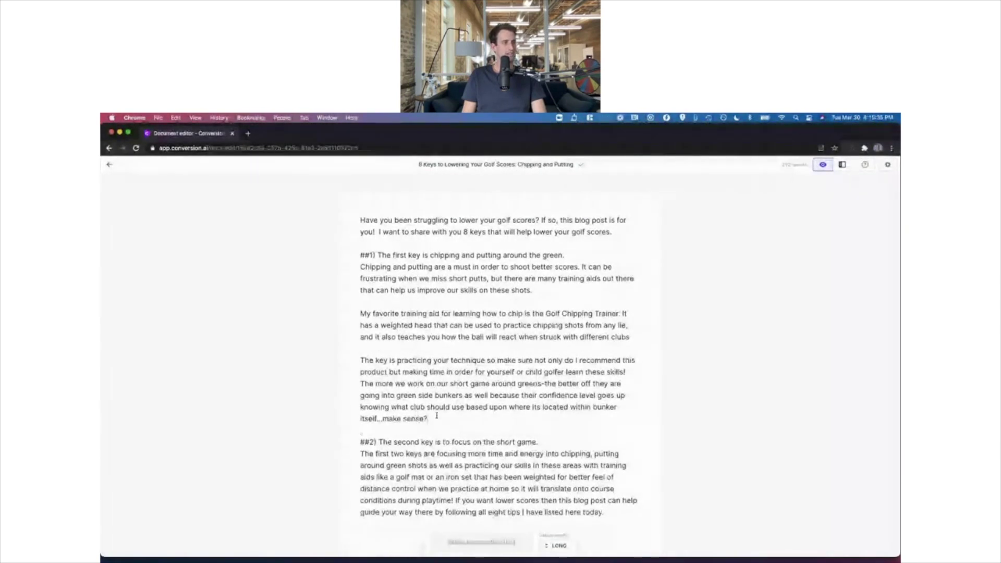
# Step: Insert two extra blank lines between "make sense?" and the second key's heading
pyautogui.click(437, 415)
pyautogui.press('Return')
pyautogui.press('BackSpace')
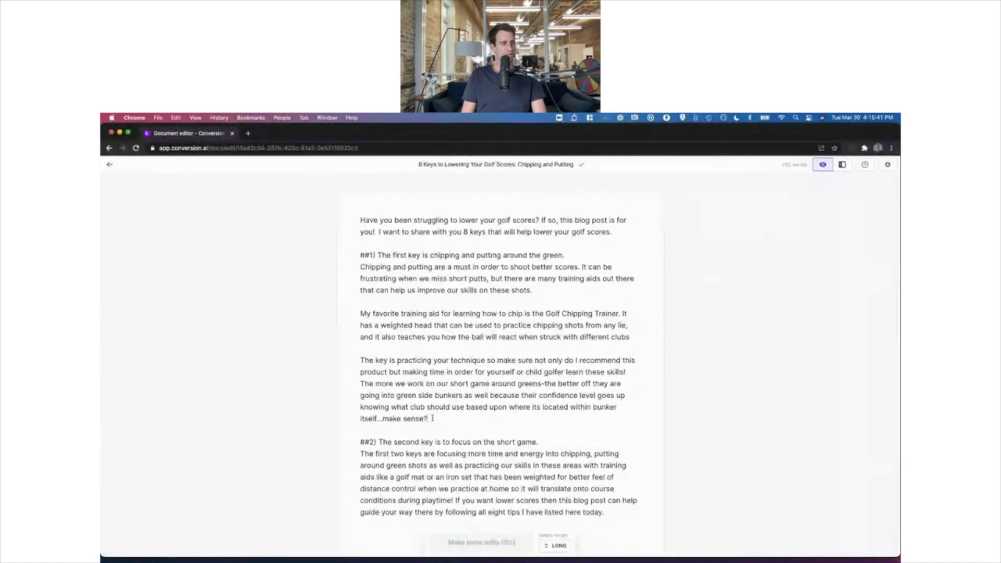
pyautogui.press('Return')
pyautogui.press('Return')
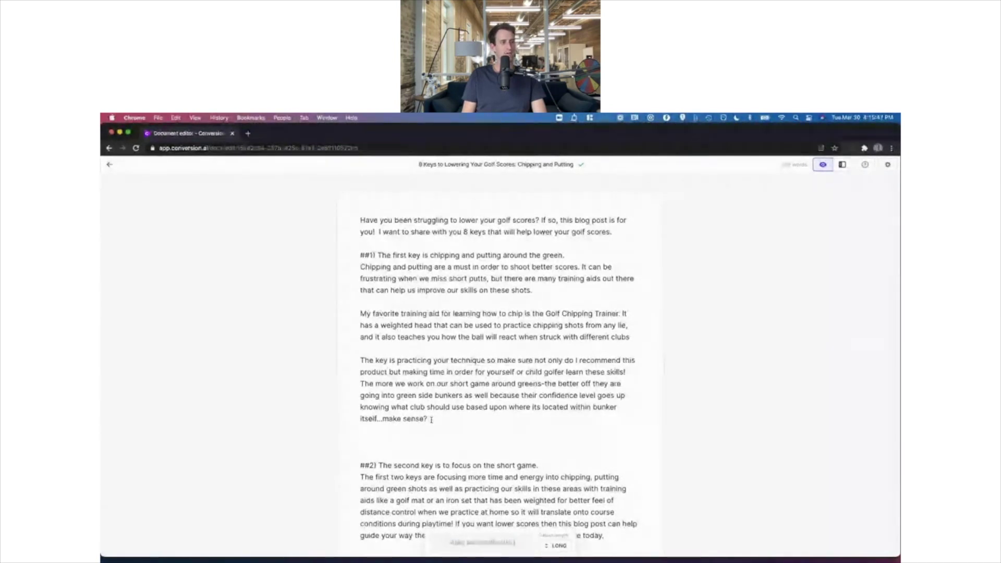
# Step: Copy the training-aid and practice paragraphs, open Character Count Tool in a new tab, and count the copied text in place of its sample text
pyautogui.moveTo(427, 420); pyautogui.dragTo(361, 310)
pyautogui.press('super+c')
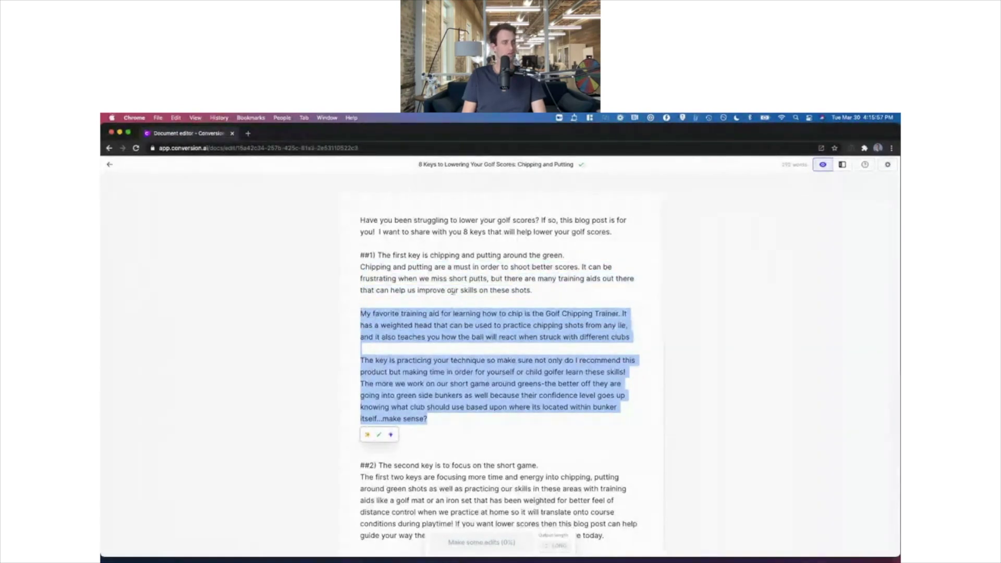
pyautogui.press('super+t')
pyautogui.write('char')
pyautogui.press('Return')
pyautogui.write("Weightlifting can be a very demanding workout, but if it is done well and with the support and guidance of a professional coach, it can be very rewarding! You might have heard horror stories of people getting injured or even killed while training, but this is not true at all. In fact, weightlifting has one of the lowest injury rates when compared against other strength sports like power lifting or bodybuilding. So don't be afraid to get started, just make sure you know the basics and that you're being safe.")
pyautogui.press('super+v')
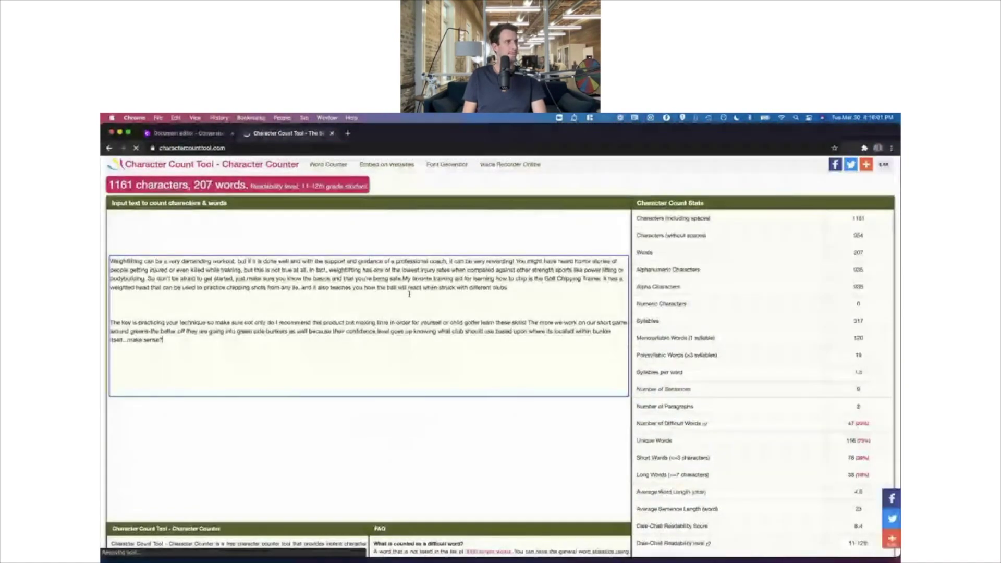
pyautogui.press('super+a')
pyautogui.press('super+v')
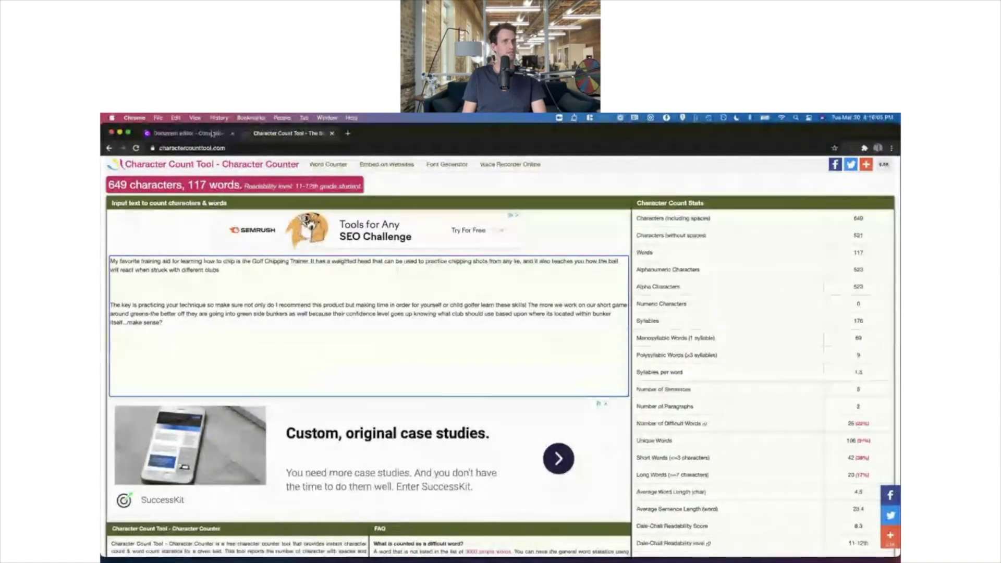
# Step: Return to the document editor, highlight the counted passage, and review the title and content description in the document settings
pyautogui.click(187, 134)
pyautogui.click(429, 421)
pyautogui.moveTo(429, 421); pyautogui.dragTo(482, 313)
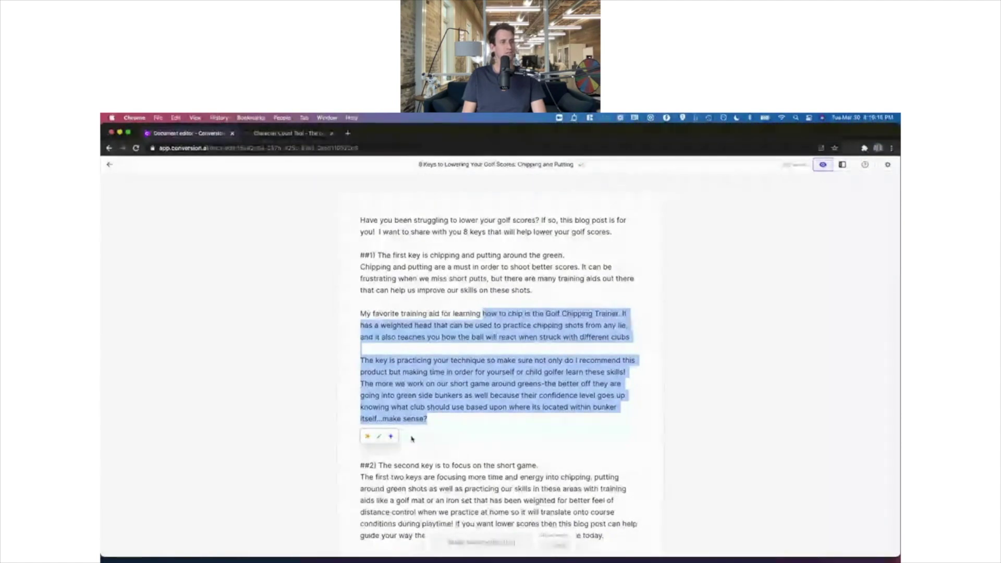
pyautogui.click(529, 166)
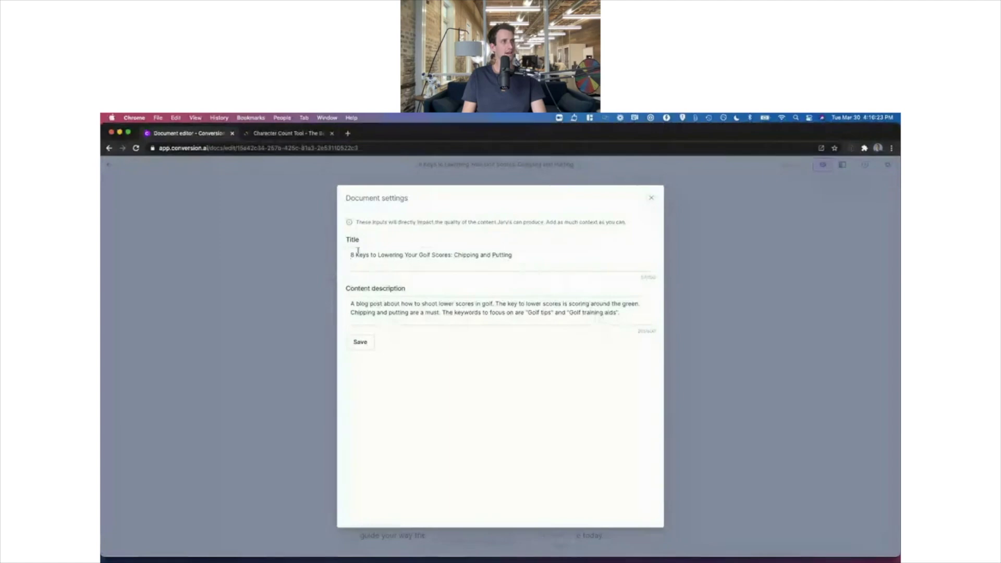
pyautogui.click(367, 343)
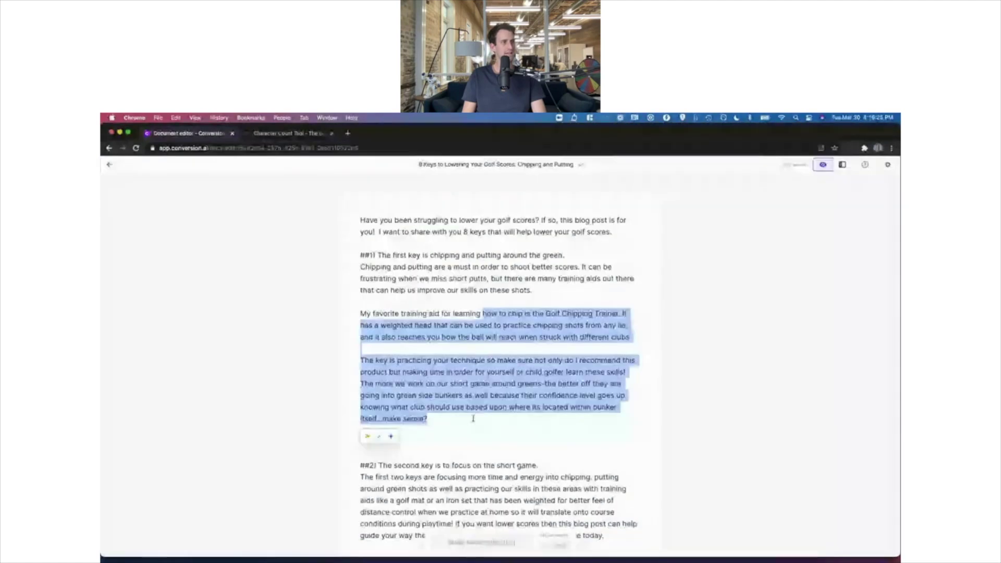
# Step: Highlight the document text from the introduction through "make sense?", then clear the selection
pyautogui.moveTo(484, 344); pyautogui.dragTo(482, 313)
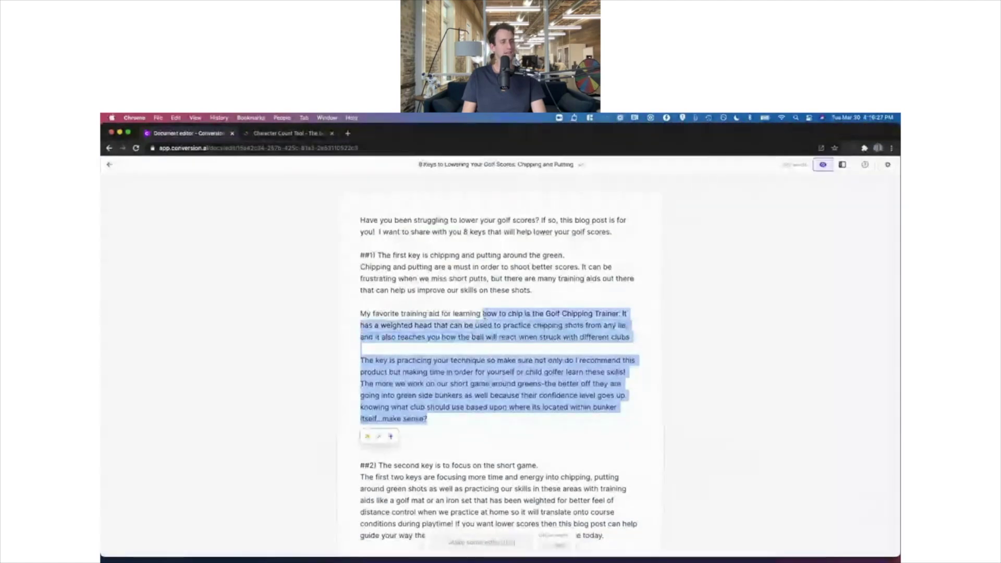
pyautogui.moveTo(427, 419); pyautogui.dragTo(352, 212)
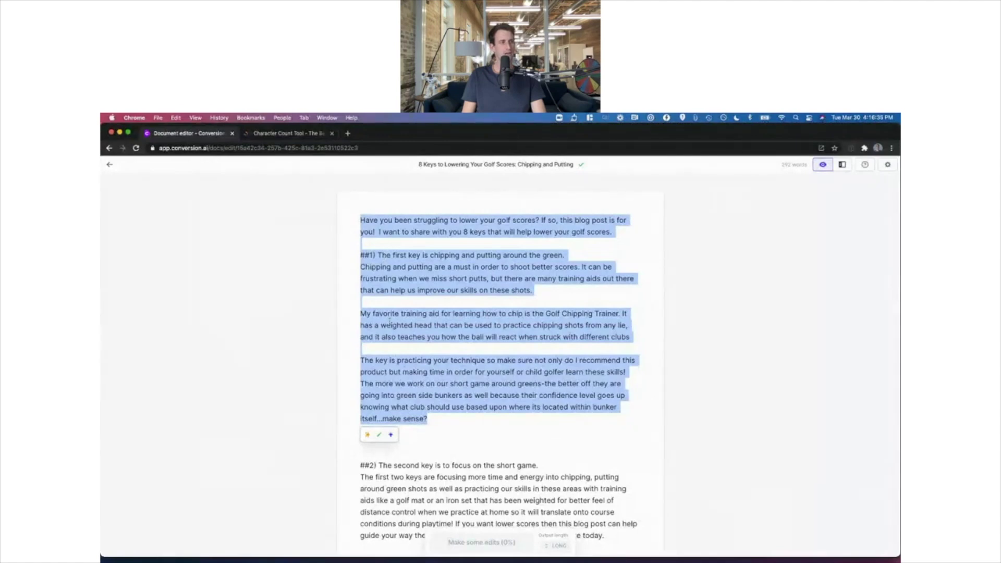
pyautogui.click(387, 338)
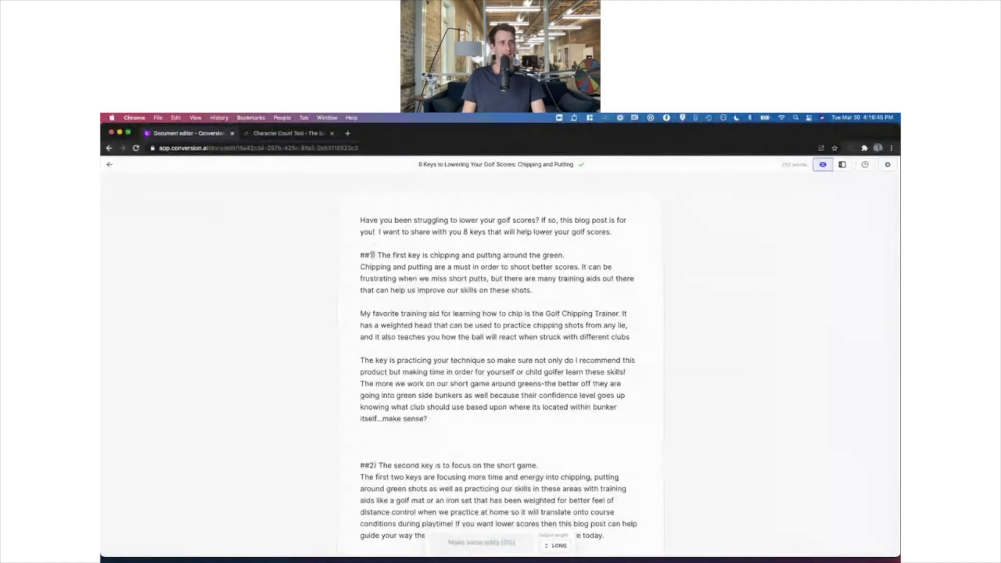
pyautogui.click(362, 314)
pyautogui.press('BackSpace')
pyautogui.press('BackSpace')
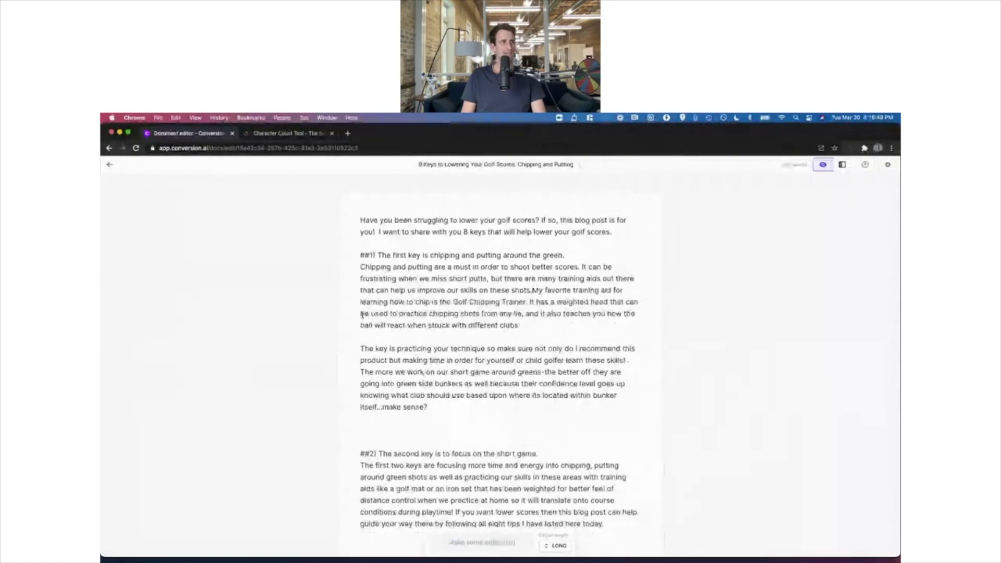
pyautogui.press('Return')
pyautogui.press('Return')
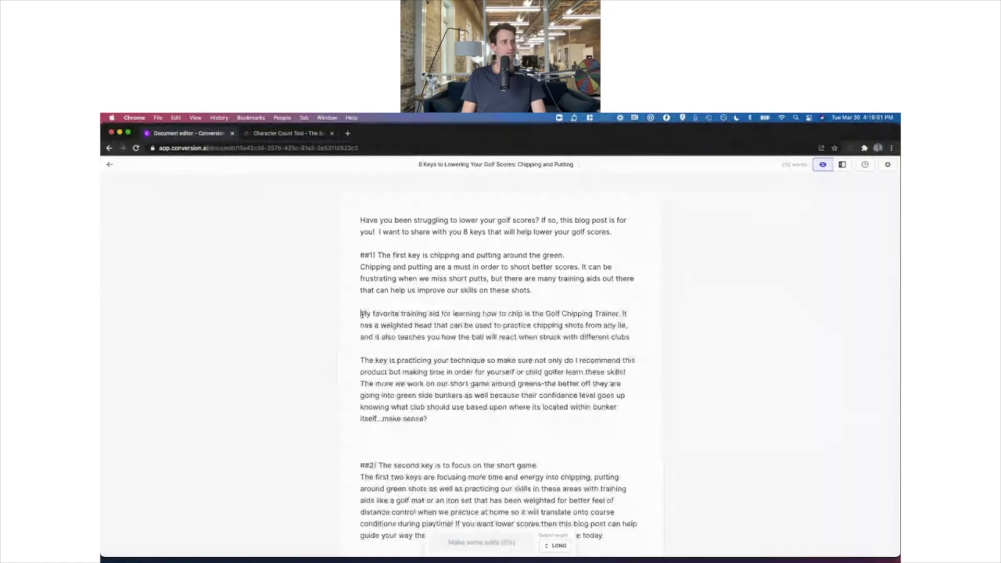
# Step: Delete the paragraph starting "The key is practicing your technique" and end the preceding sentence with a period after "clubs"
pyautogui.moveTo(378, 371); pyautogui.dragTo(433, 424)
pyautogui.press('BackSpace')
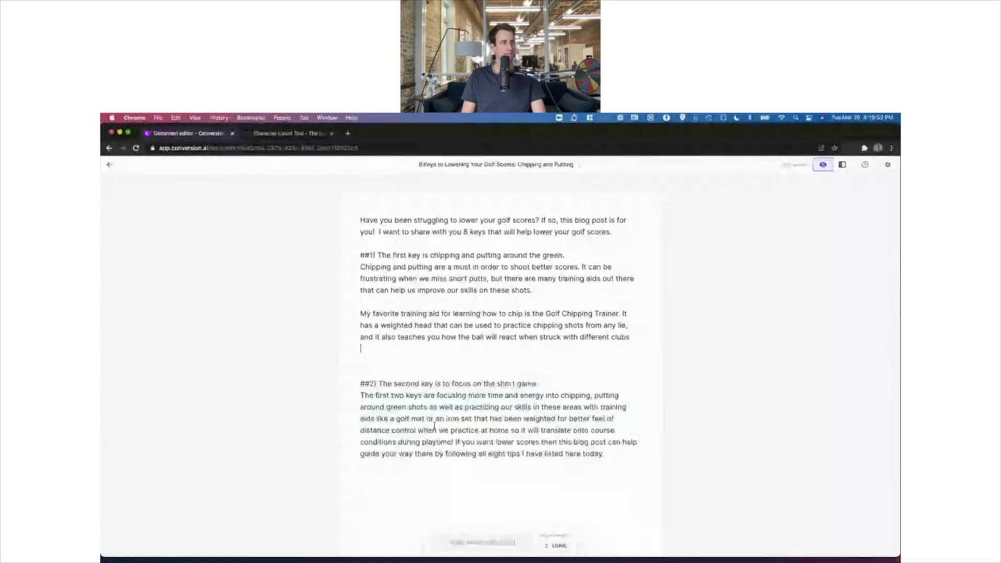
pyautogui.press('BackSpace')
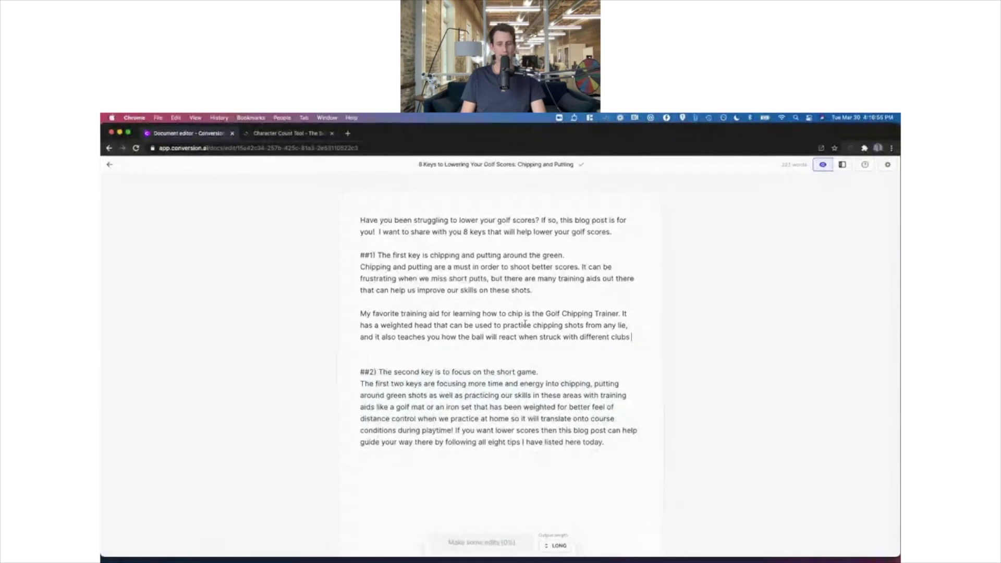
# Step: Highlight the first key's whole section, its heading alone, and its two body paragraphs to examine the section's structure
pyautogui.moveTo(631, 338); pyautogui.dragTo(358, 255)
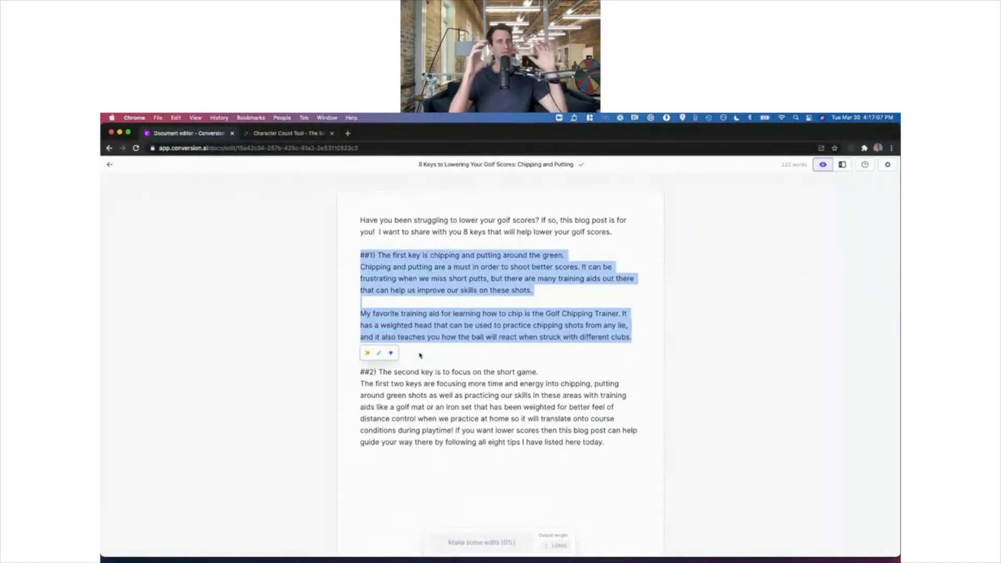
pyautogui.tripleClick(395, 254)
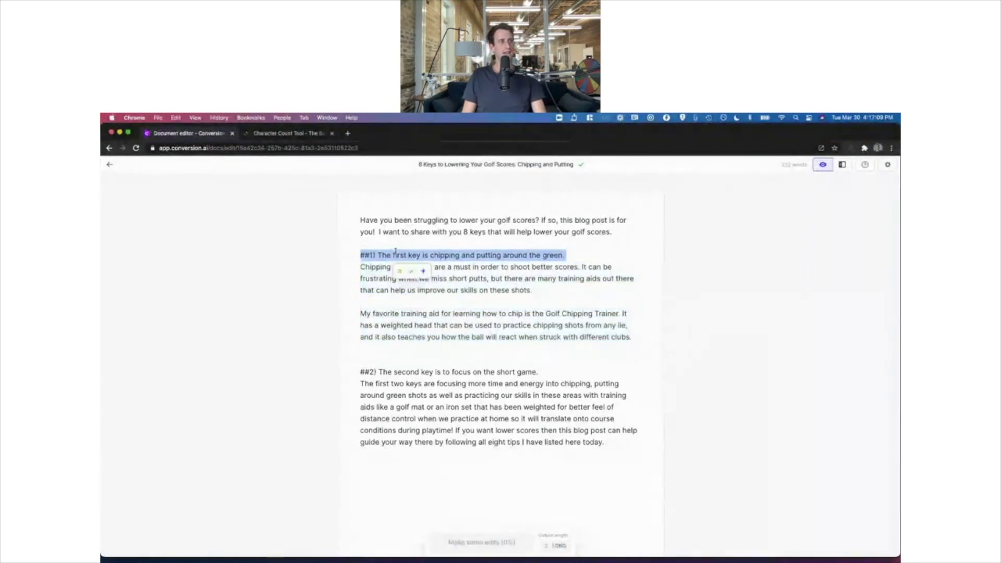
pyautogui.click(363, 255)
pyautogui.click(577, 245)
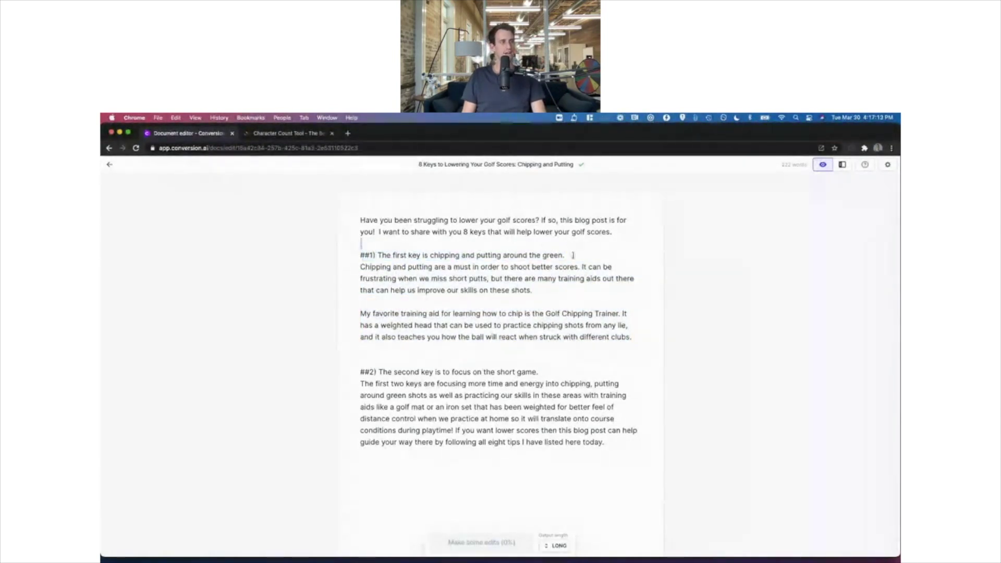
pyautogui.moveTo(360, 267); pyautogui.dragTo(641, 334)
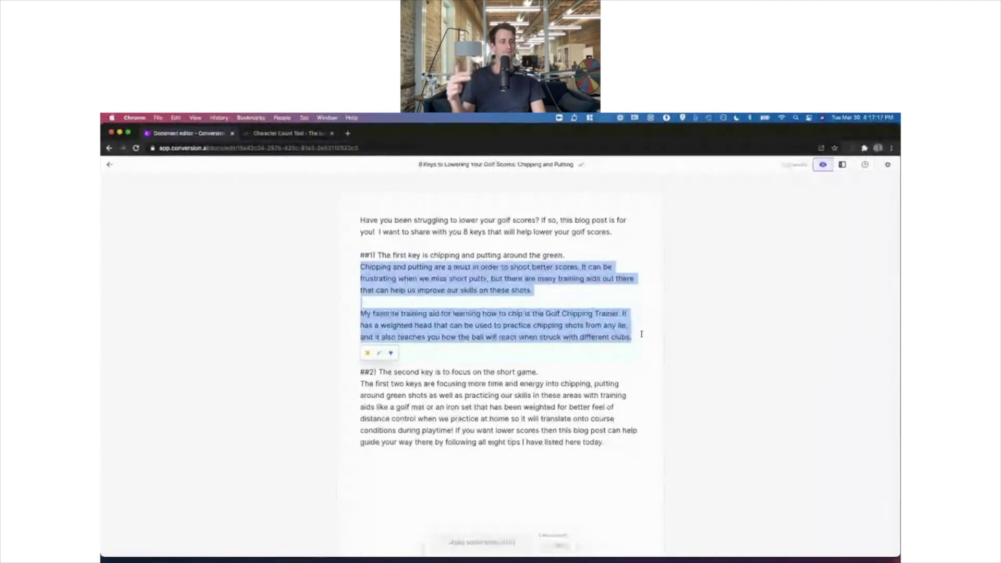
# Step: Remove the extra blank line above the second key's heading and delete the body paragraph below that heading
pyautogui.click(449, 357)
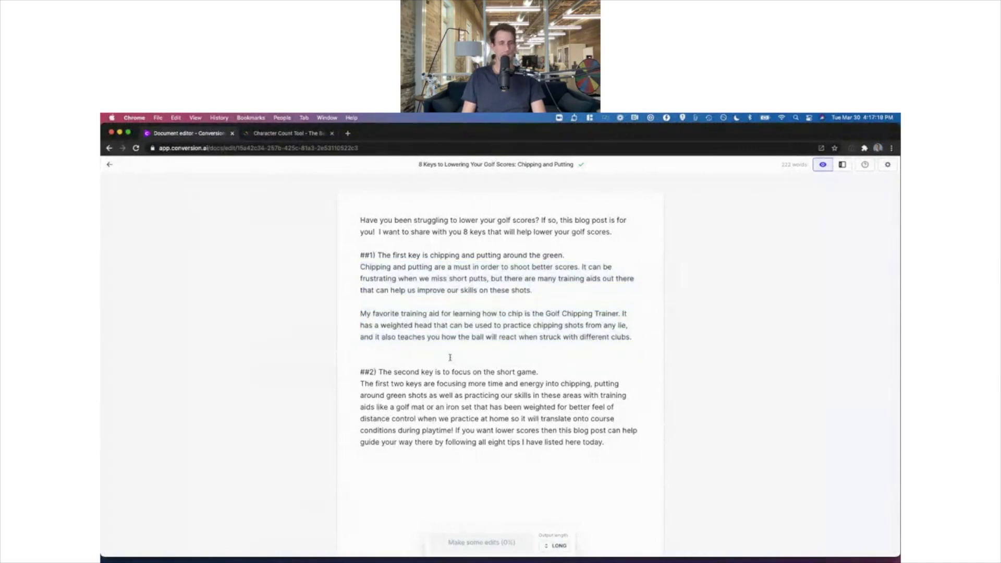
pyautogui.press('BackSpace')
pyautogui.moveTo(360, 371); pyautogui.dragTo(605, 435)
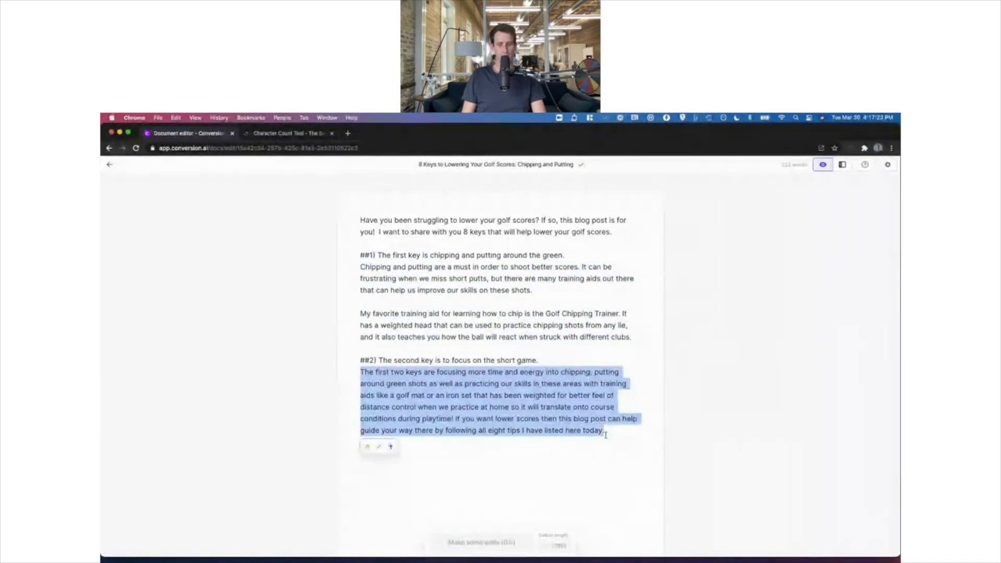
pyautogui.press('BackSpace')
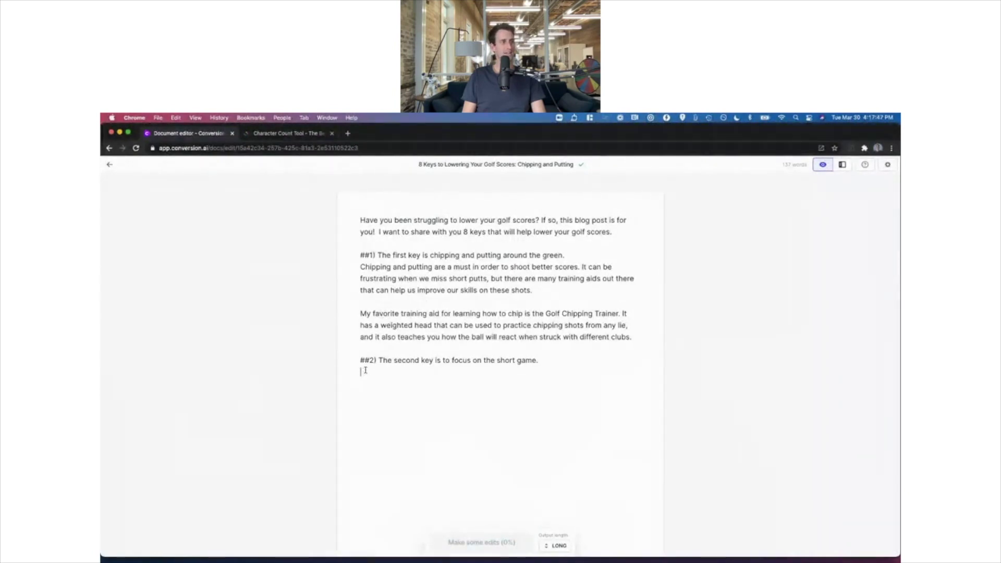
# Step: Replace "short game" in the second key's heading with "bunker shots", keeping the closing period
pyautogui.moveTo(363, 368); pyautogui.dragTo(354, 259)
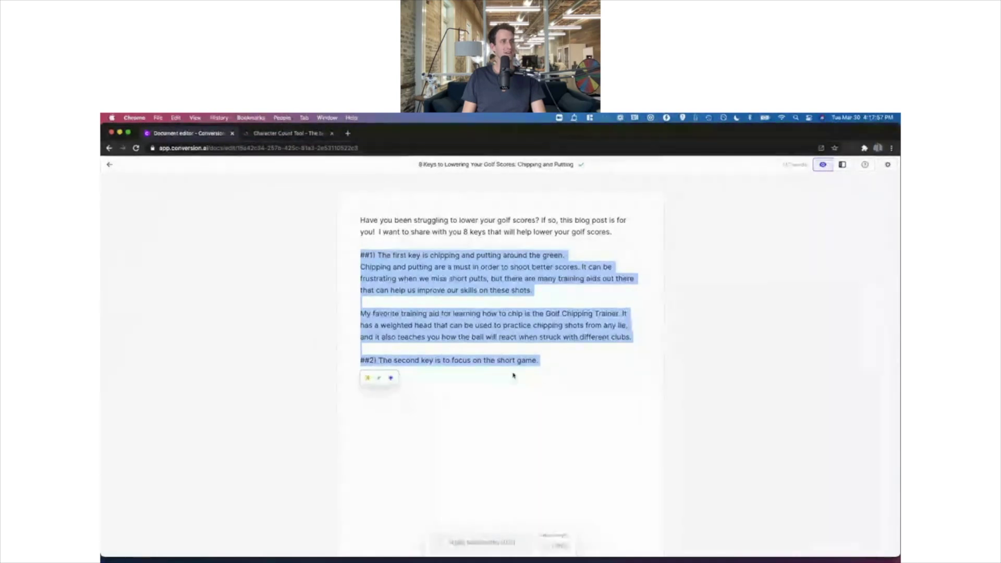
pyautogui.click(469, 373)
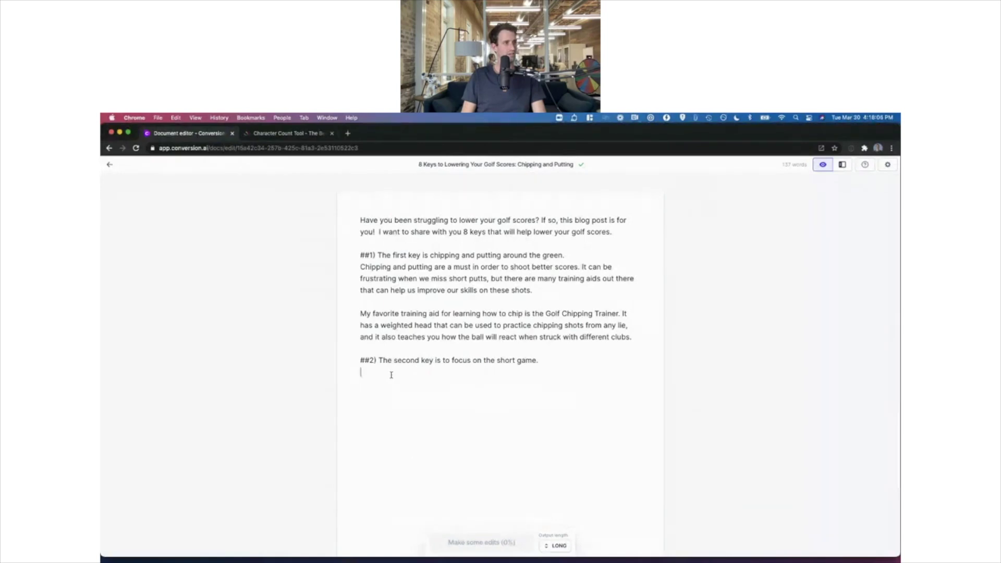
pyautogui.moveTo(554, 360); pyautogui.dragTo(497, 360)
pyautogui.write('Driving')
pyautogui.press('BackSpace')
pyautogui.press('BackSpace')
pyautogui.press('BackSpace')
pyautogui.press('BackSpace')
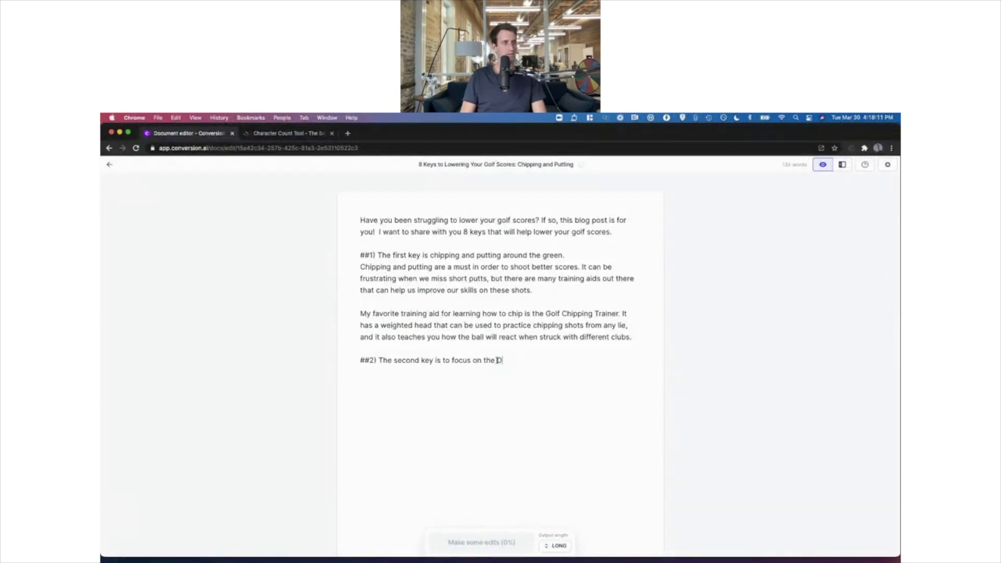
pyautogui.write('san')
pyautogui.write('ker shi')
pyautogui.write('ots.')
# Step: Start the body under the second key's heading with "Most amateurs hate getting in the sand. Yet," and compose its continuation
pyautogui.press('Return')
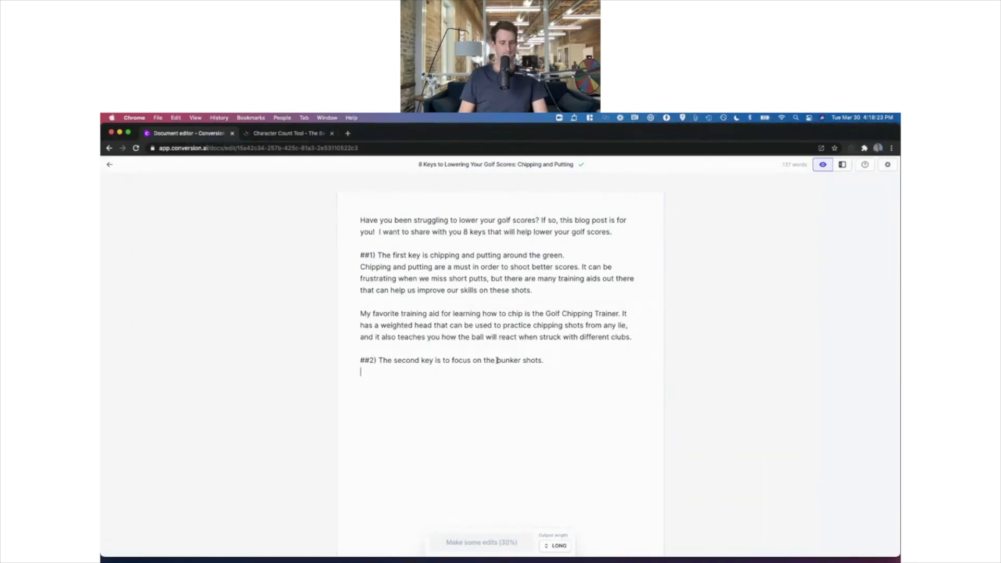
pyautogui.write('Gett')
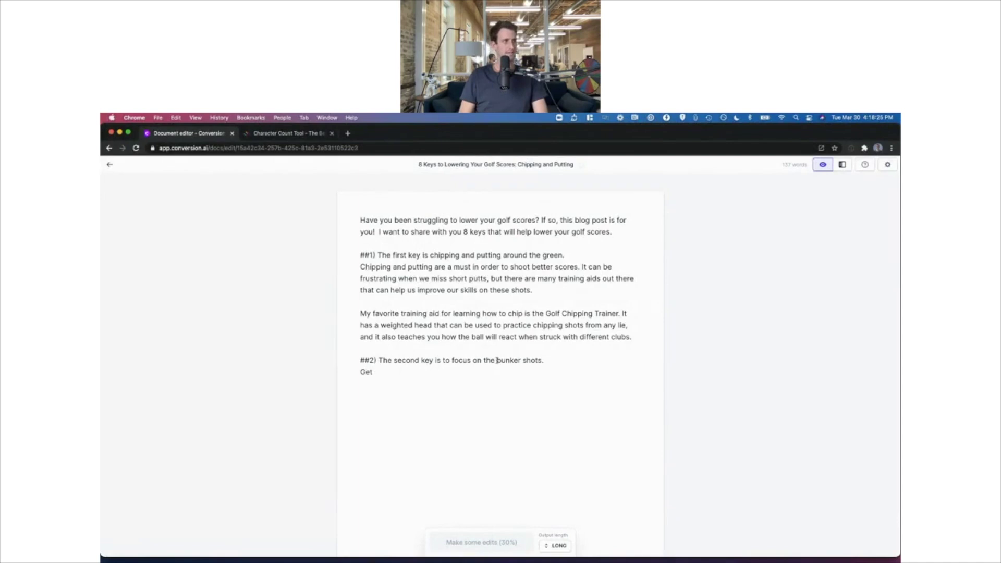
pyautogui.press('BackSpace')
pyautogui.write('Most amateurs hate ')
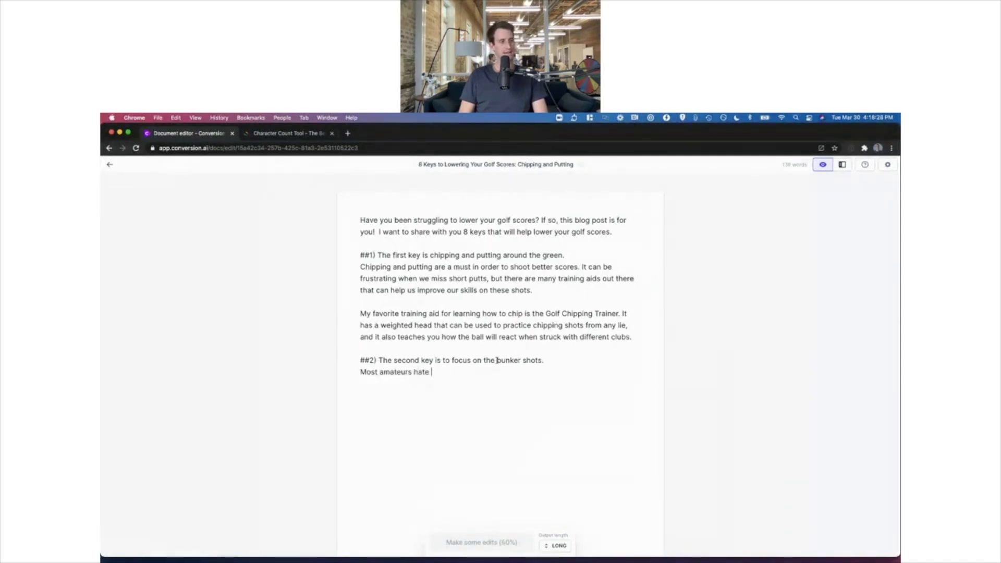
pyautogui.write('getting in the sand. Yet,')
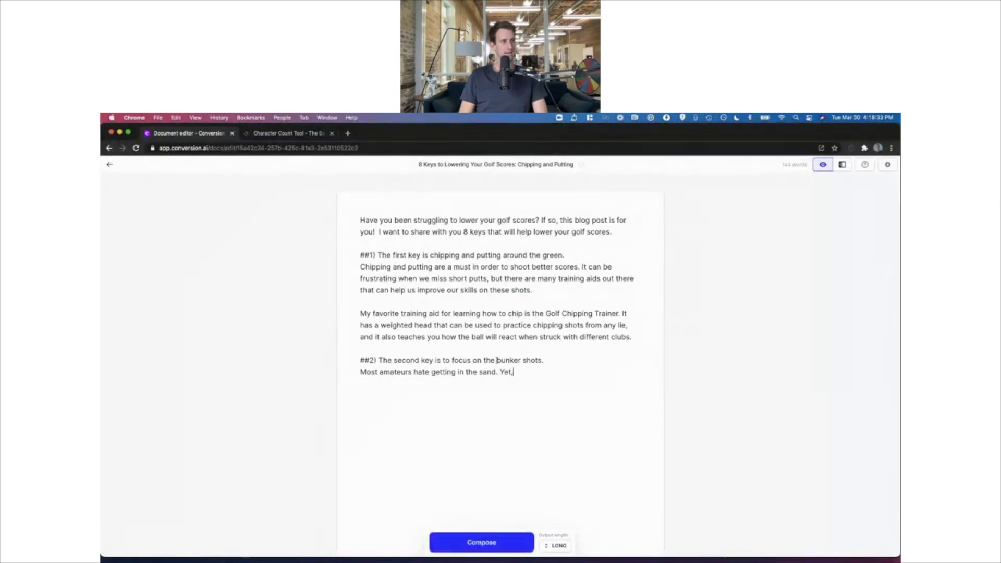
pyautogui.click(504, 544)
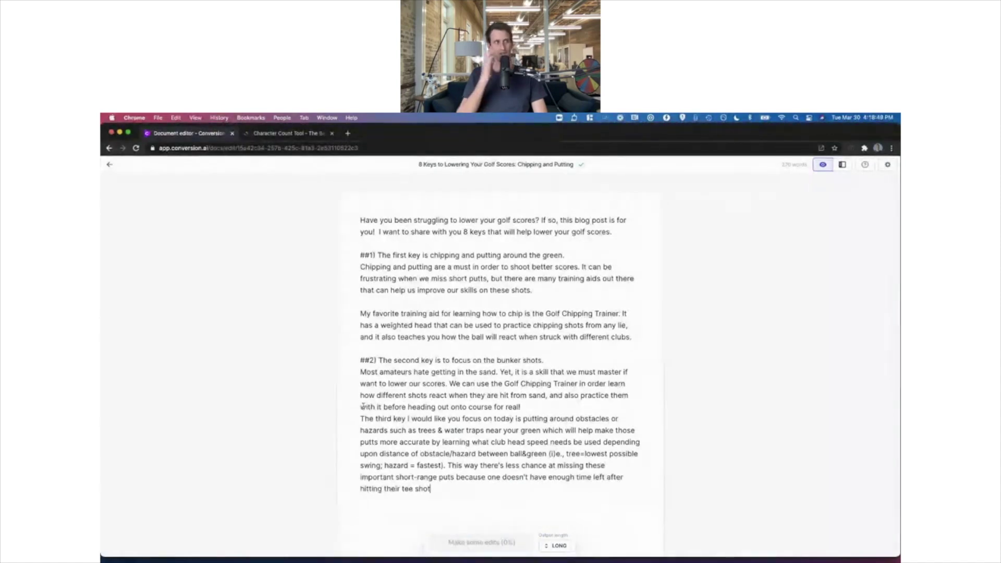
# Step: Insert two blank lines between the second key's body and the paragraph starting "The third key"
pyautogui.click(534, 408)
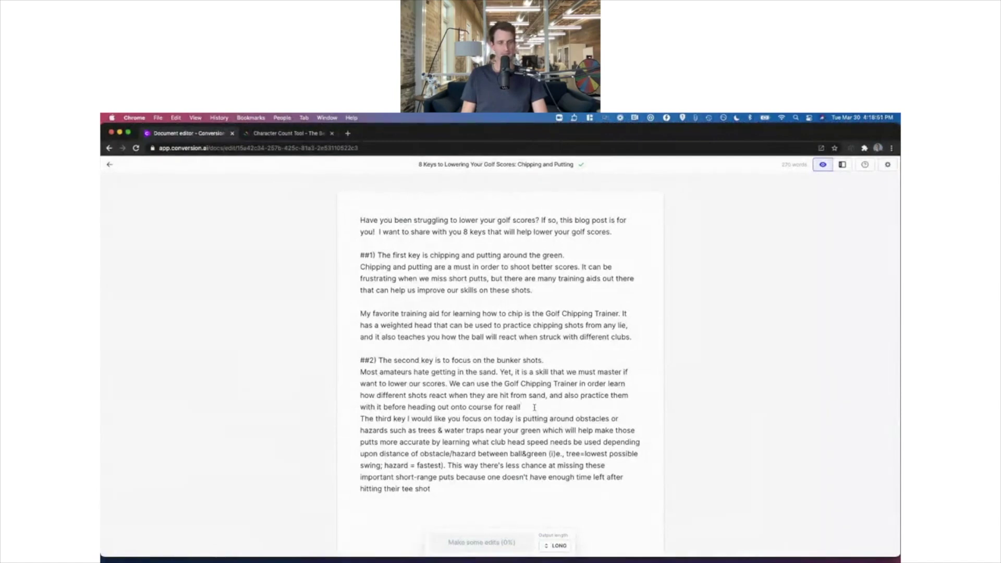
pyautogui.press('Return')
pyautogui.press('Return')
pyautogui.moveTo(361, 442); pyautogui.dragTo(405, 442)
pyautogui.click(363, 441)
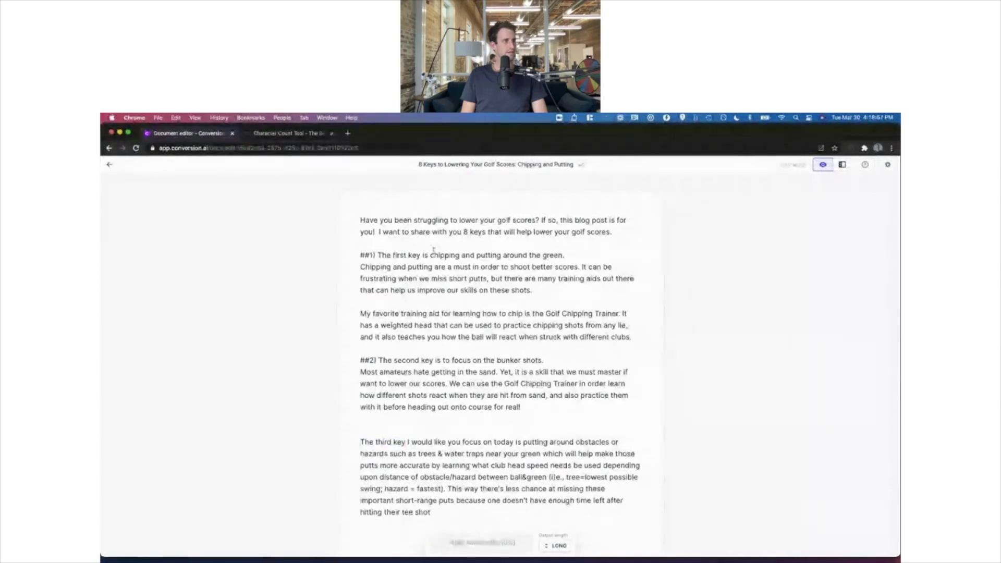
# Step: Shorten the first two key headings to "Chipping and putting around the green." and "focus on the bunker shots."
pyautogui.moveTo(433, 250); pyautogui.dragTo(376, 254)
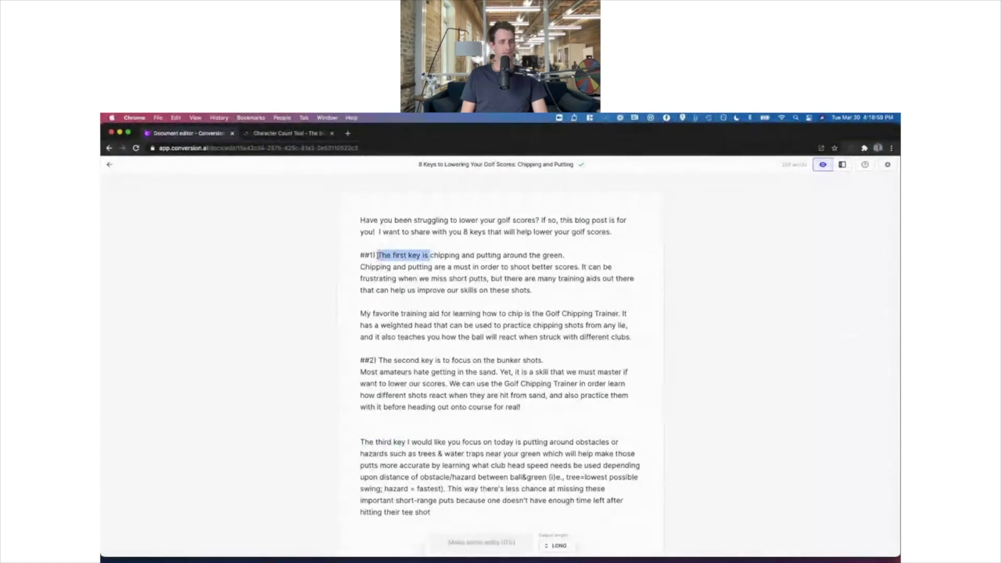
pyautogui.press('BackSpace')
pyautogui.press('Delete')
pyautogui.write('C')
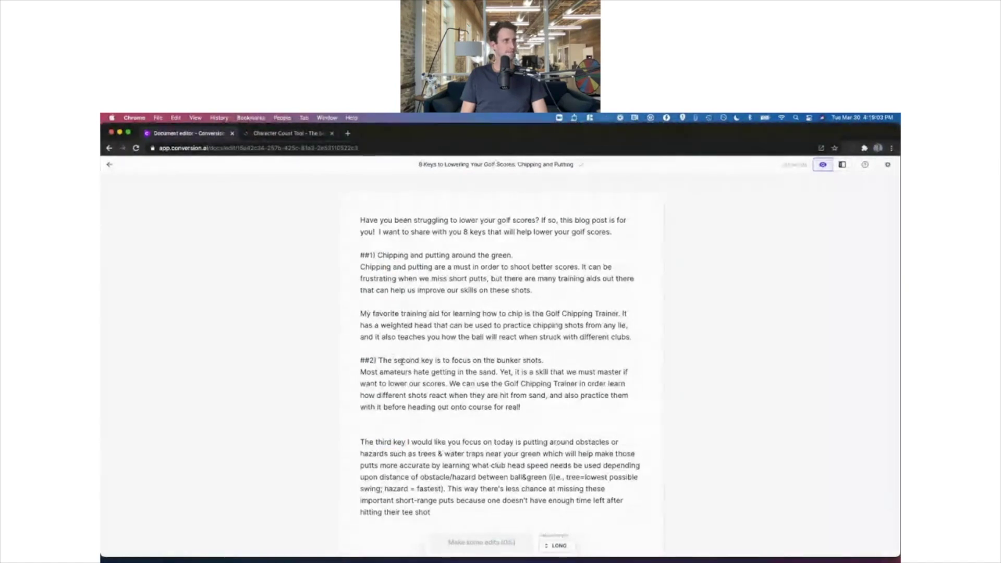
pyautogui.moveTo(434, 359); pyautogui.dragTo(387, 359)
pyautogui.moveTo(452, 359); pyautogui.dragTo(376, 360)
pyautogui.write('F')
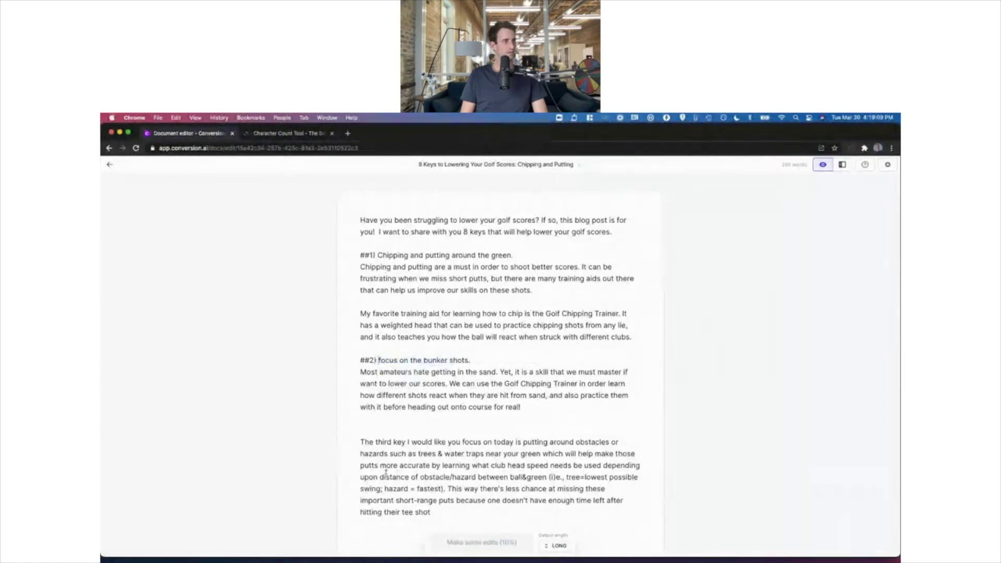
# Step: Turn the third key's opening into its own heading line, "##3)putting around obstacles or hazards such as trees & water traps"
pyautogui.click(359, 442)
pyautogui.write('##4')
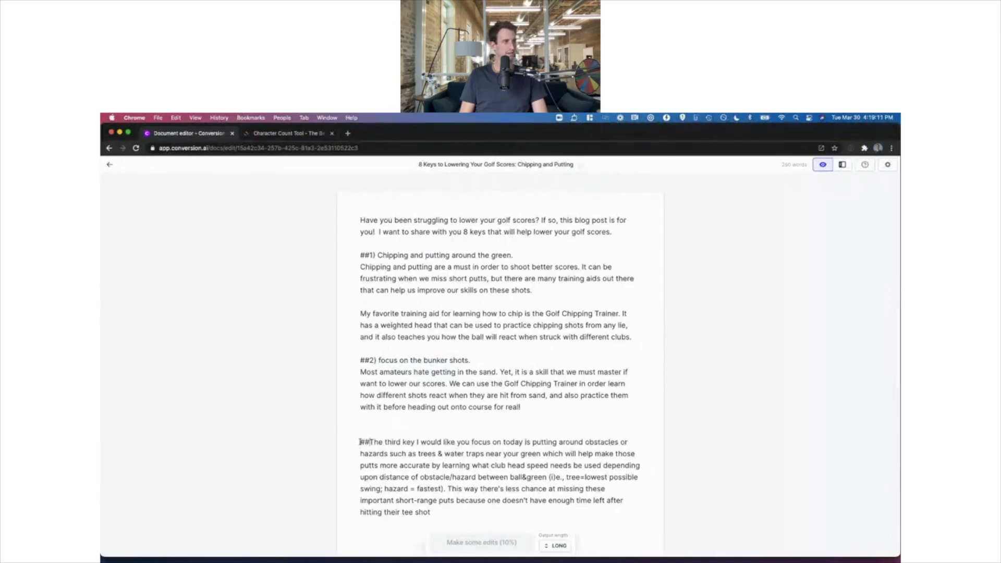
pyautogui.write(')')
pyautogui.moveTo(376, 441); pyautogui.dragTo(539, 442)
pyautogui.press('BackSpace')
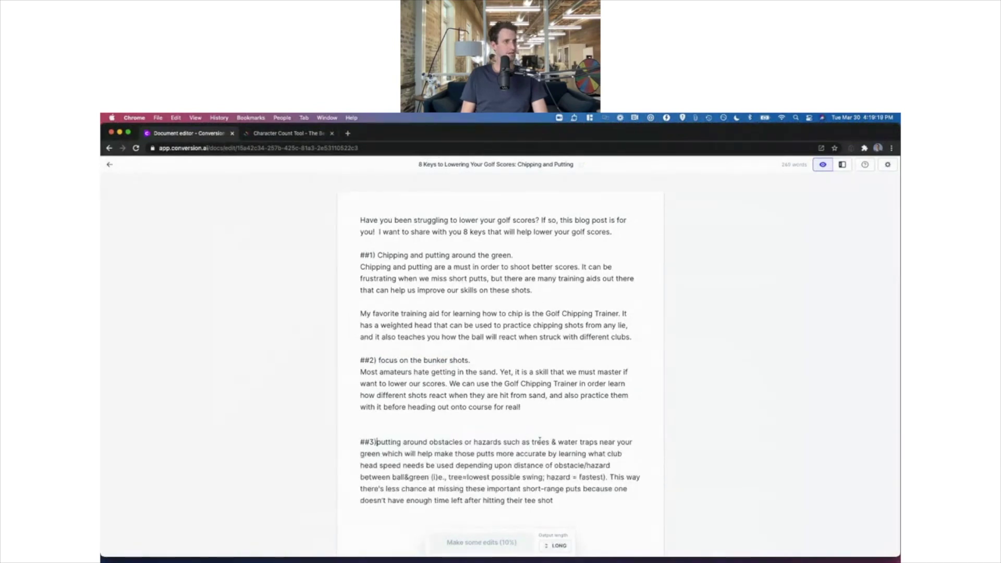
pyautogui.click(600, 442)
pyautogui.press('Return')
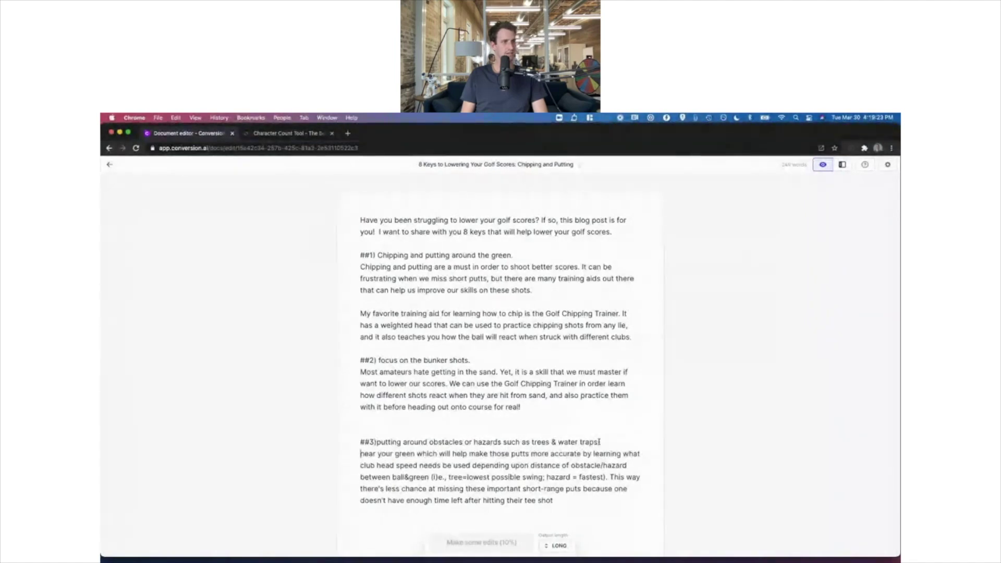
pyautogui.press('Return')
pyautogui.press('BackSpace')
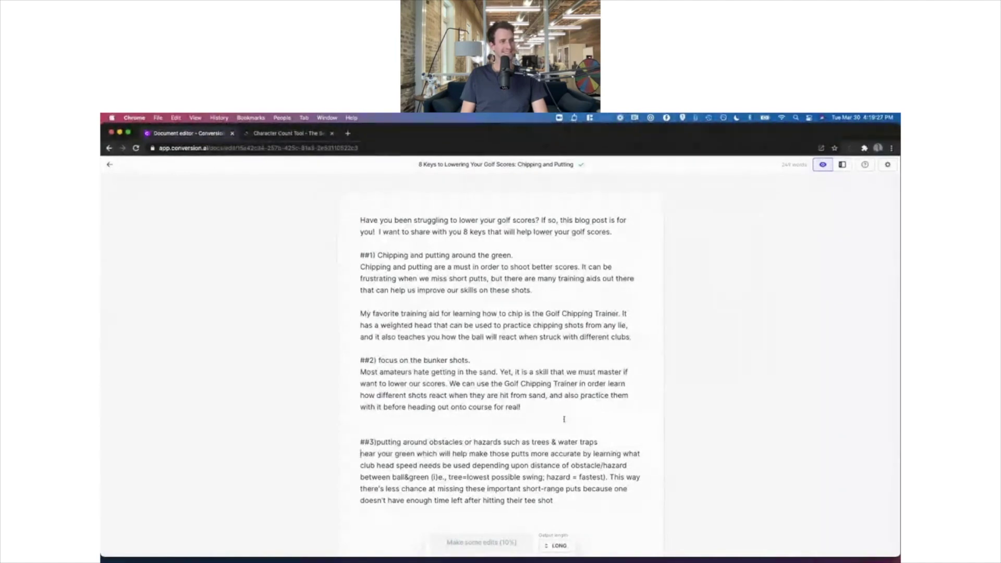
pyautogui.moveTo(359, 453); pyautogui.dragTo(573, 497)
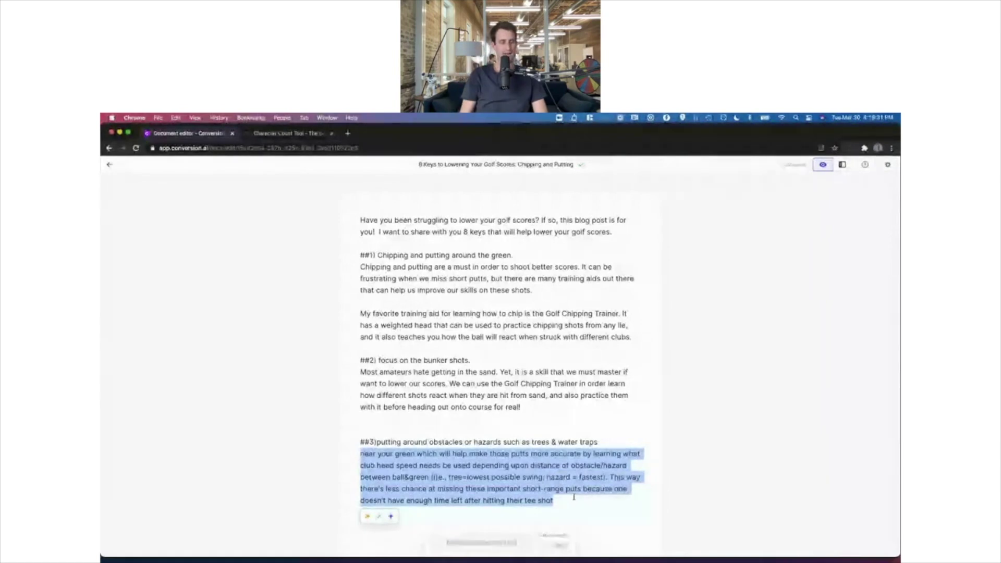
# Step: Add a paragraph starting "The key to good bunker shots is to stand" after the second key's body and compose its continuation
pyautogui.click(525, 410)
pyautogui.press('Return')
pyautogui.press('Return')
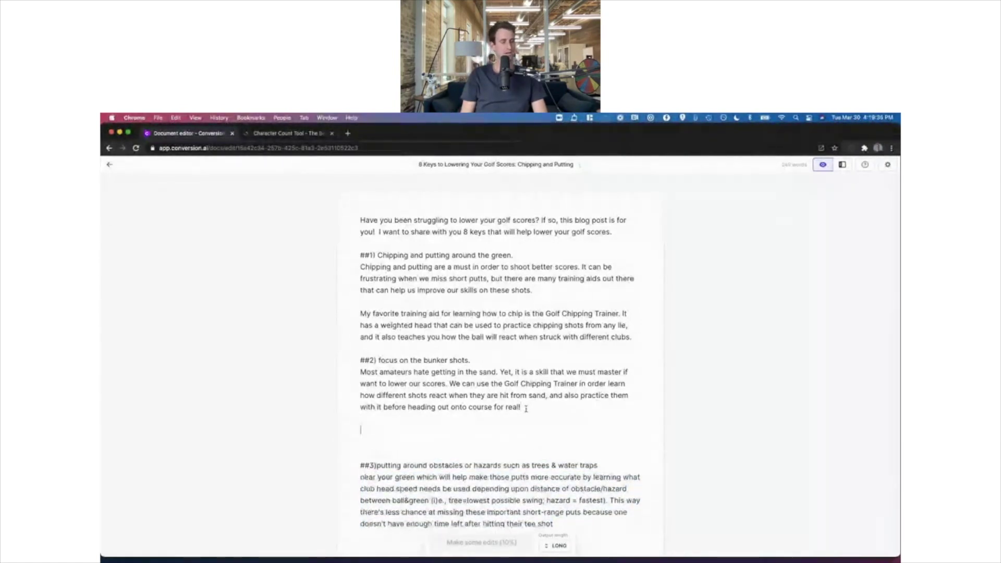
pyautogui.press('BackSpace')
pyautogui.press('Return')
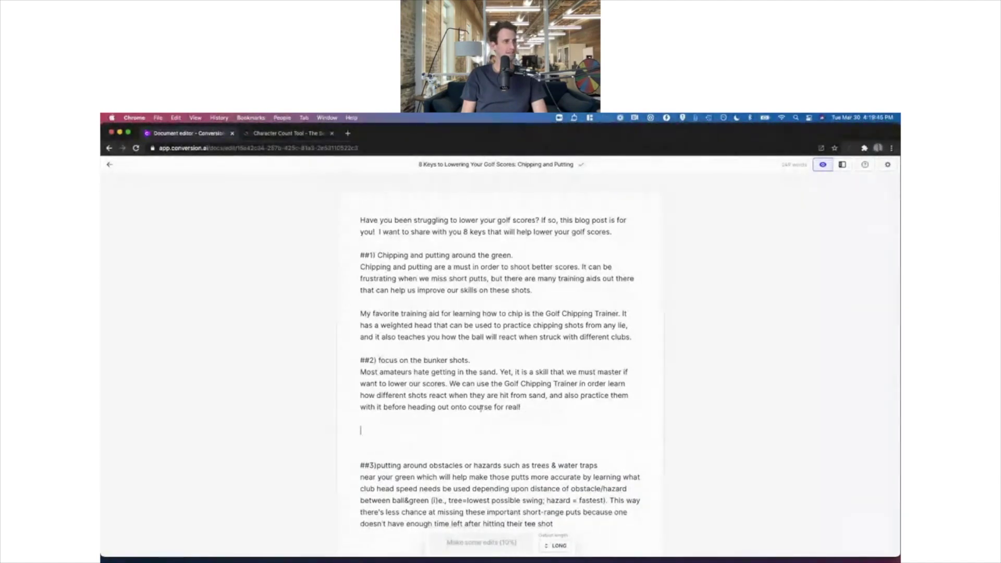
pyautogui.write('The key to ')
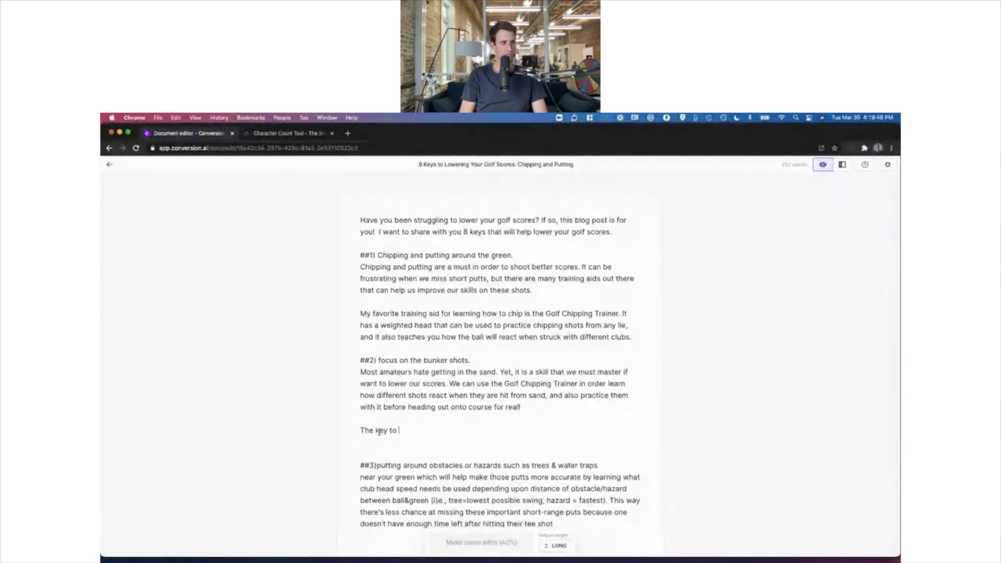
pyautogui.write('good')
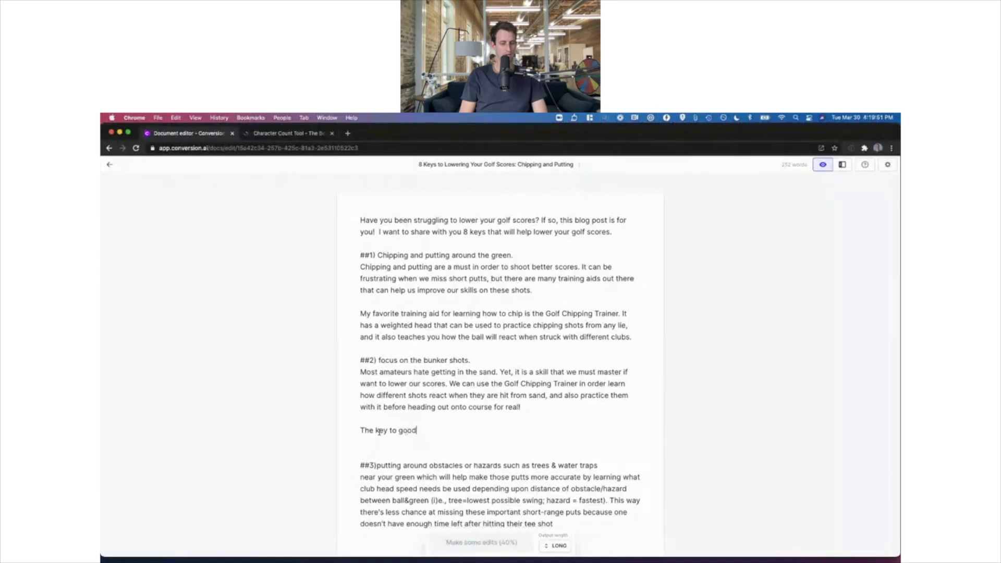
pyautogui.write(' bunker shots is to stand')
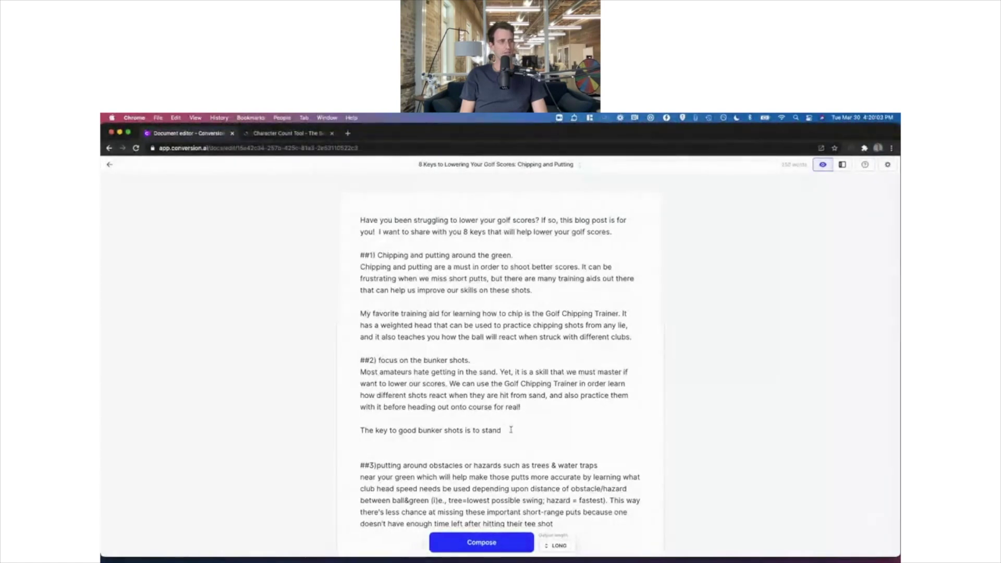
pyautogui.click(489, 545)
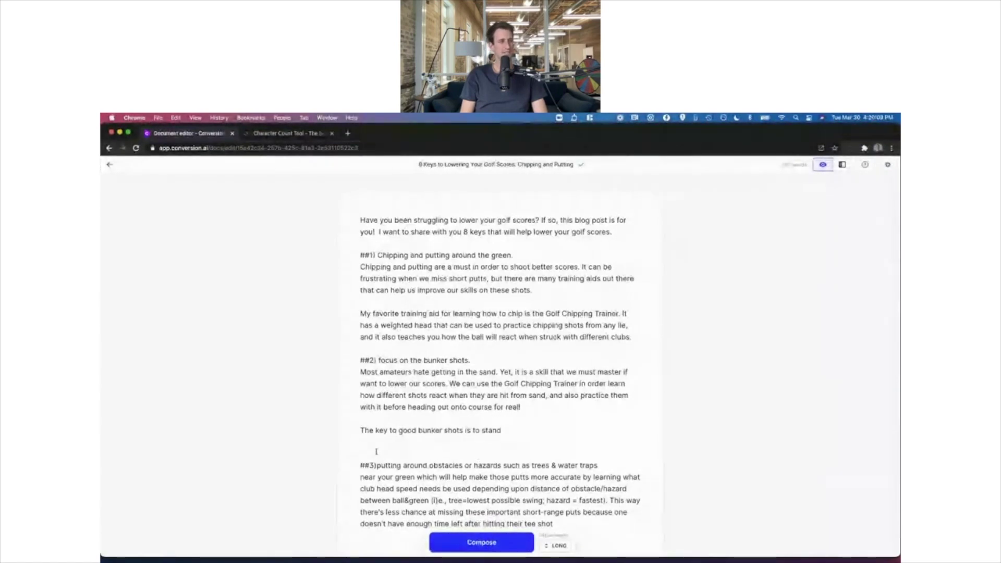
pyautogui.click(490, 541)
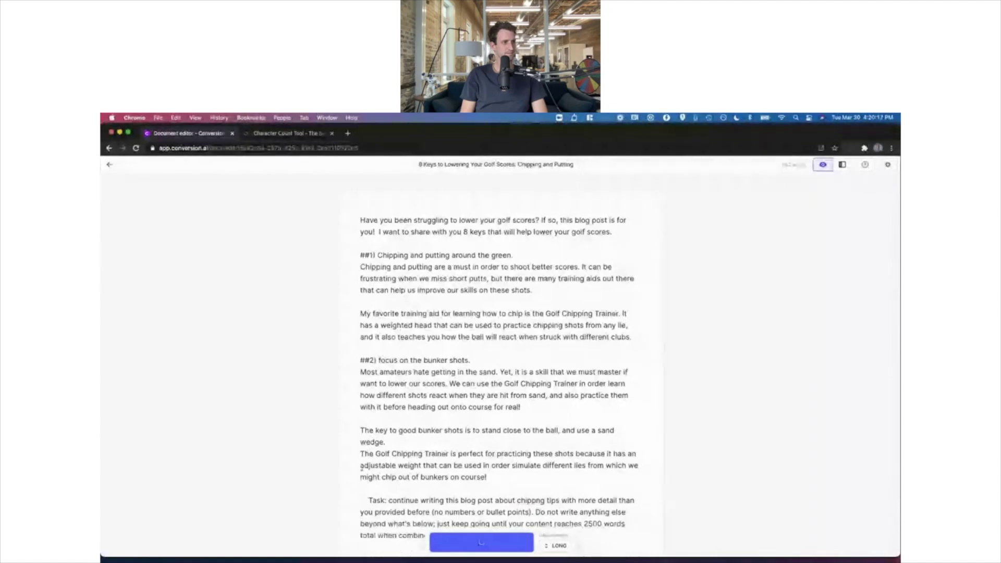
# Step: Join the "The Golf Chipping Trainer" line to the sentence ending in "wedge." and delete the generated paragraph starting "Task:"
pyautogui.scroll(-1, 361, 451)
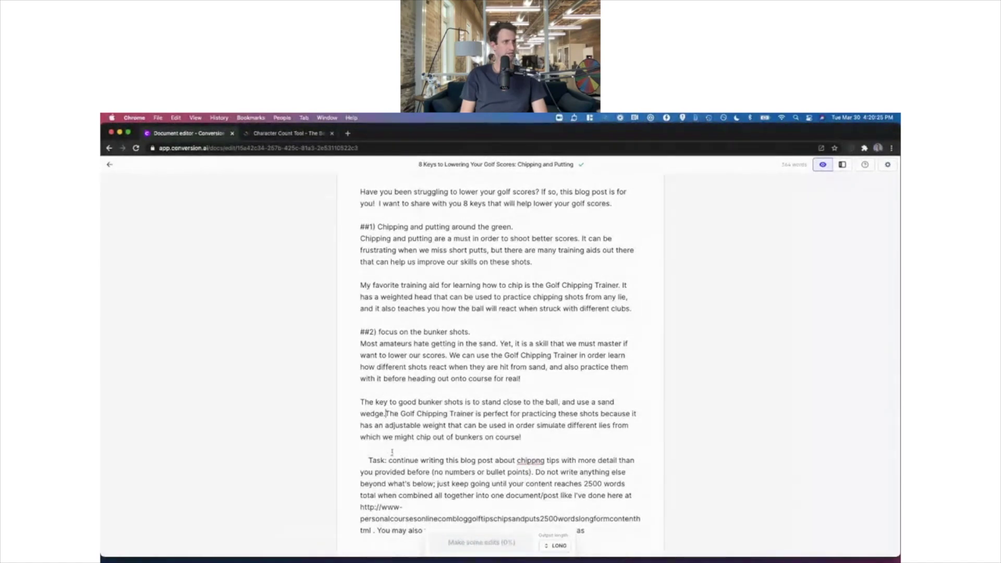
pyautogui.scroll(-1, 392, 452)
pyautogui.moveTo(364, 454); pyautogui.dragTo(593, 469)
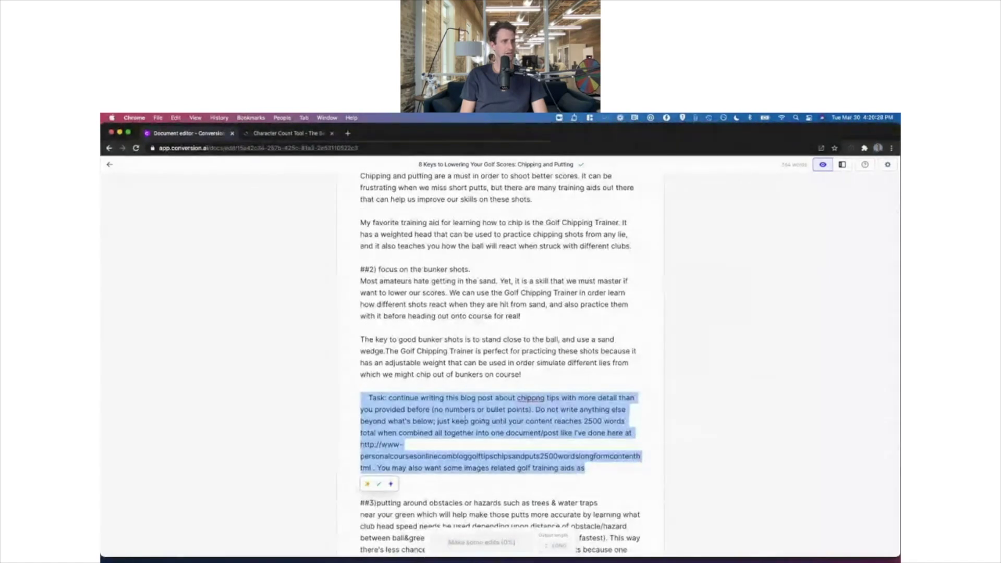
pyautogui.press('BackSpace')
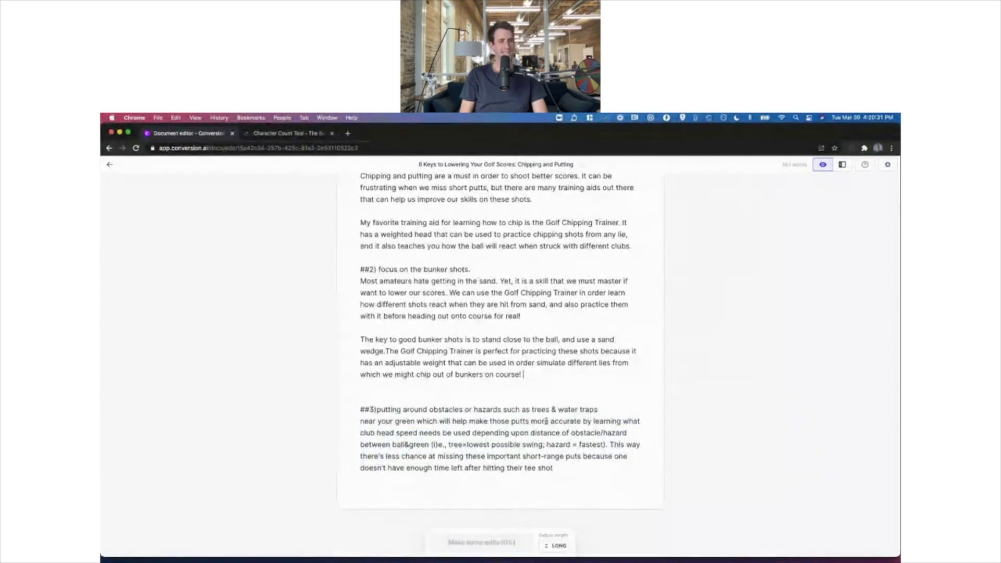
# Step: Remove the extra blank line above the third key's heading and delete the body text below that heading
pyautogui.click(461, 397)
pyautogui.press('BackSpace')
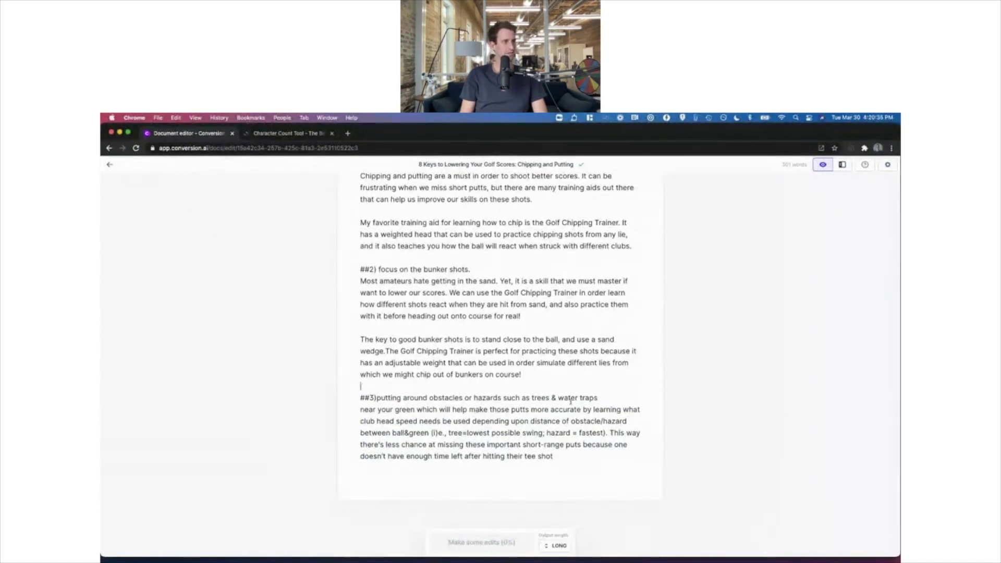
pyautogui.moveTo(361, 409); pyautogui.dragTo(583, 465)
pyautogui.press('BackSpace')
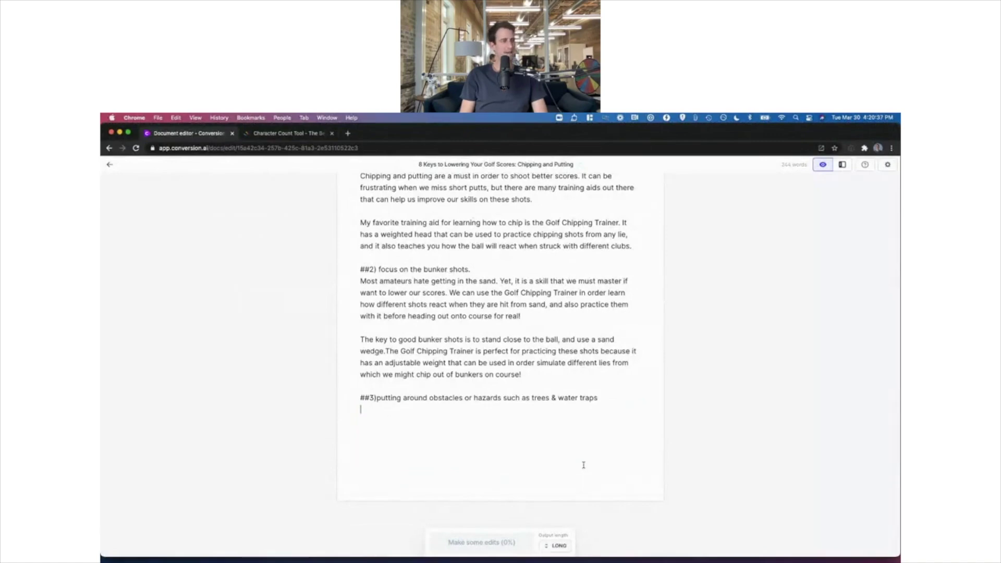
pyautogui.press('BackSpace')
pyautogui.scroll(4, 379, 409)
pyautogui.press('Return')
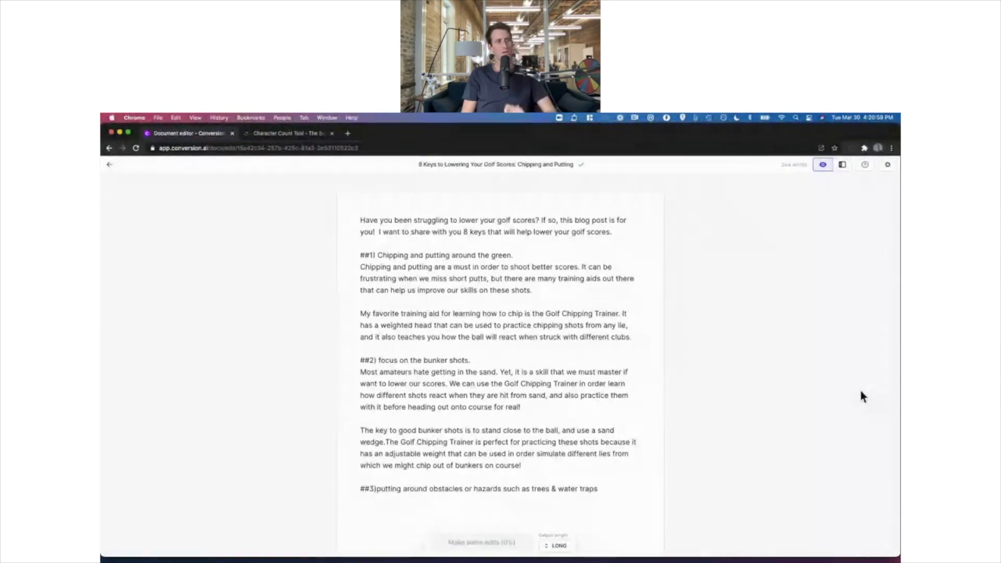
# Step: Highlight the text from the introduction through the second key's first paragraph to examine the context available to the AI
pyautogui.moveTo(476, 383); pyautogui.dragTo(477, 394)
pyautogui.click(476, 390)
pyautogui.moveTo(546, 407); pyautogui.dragTo(355, 221)
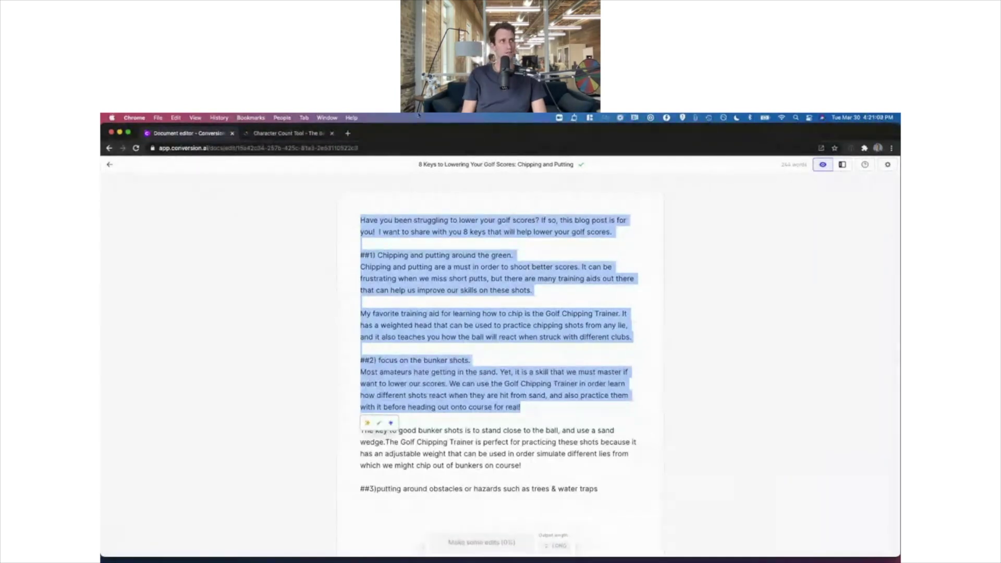
# Step: Open the document settings at the content description
pyautogui.click(495, 165)
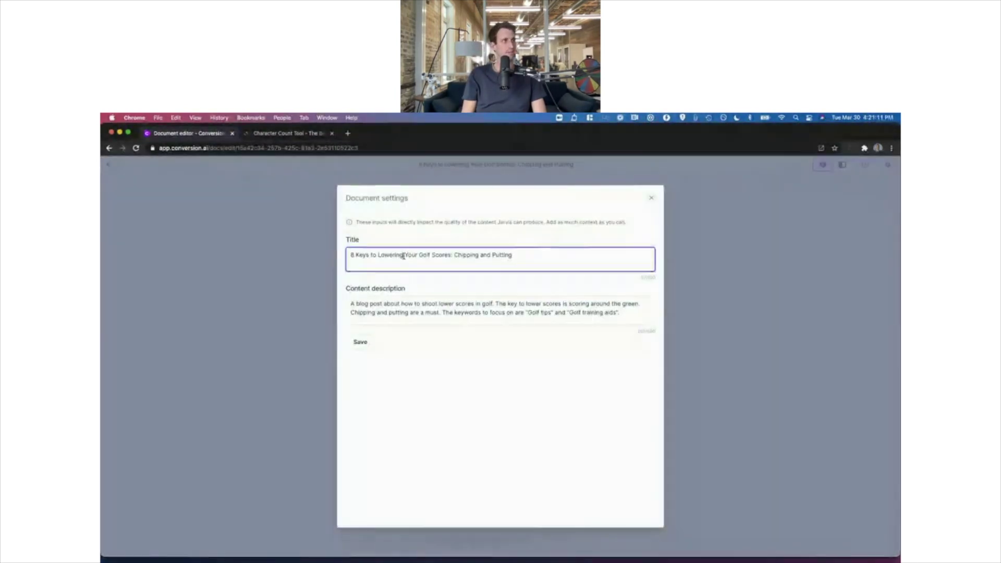
pyautogui.click(367, 307)
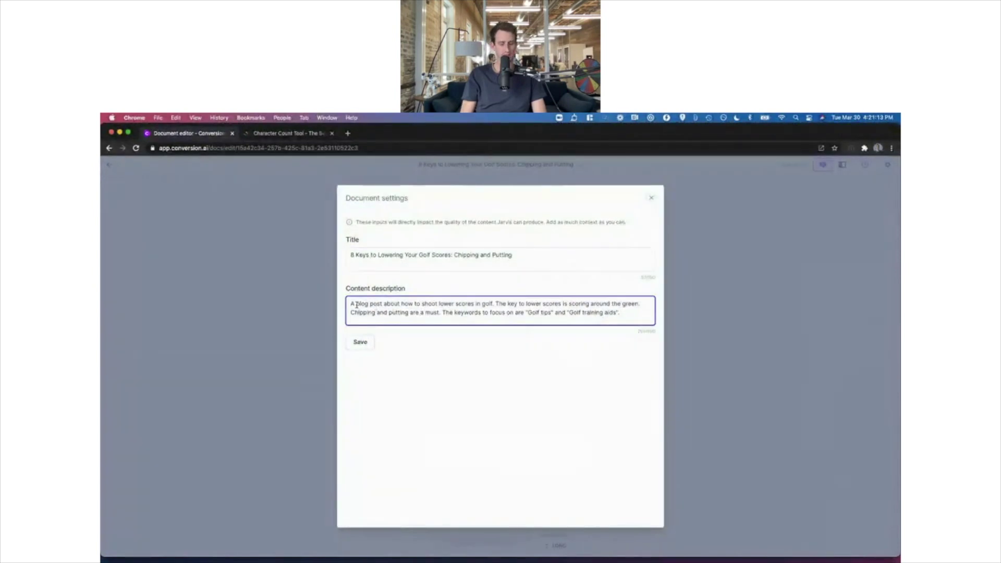
# Step: Try adding "snarky" before "blog post" in the content description, and remove the word again
pyautogui.click(357, 306)
pyautogui.write('snarky')
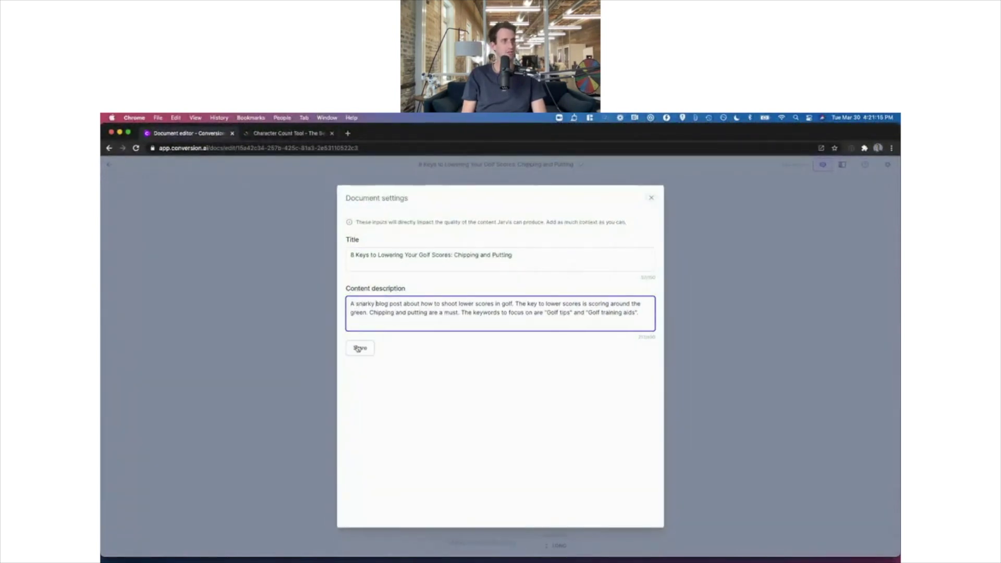
pyautogui.press('BackSpace')
pyautogui.press('BackSpace')
pyautogui.press('BackSpace')
pyautogui.press('BackSpace')
pyautogui.press('BackSpace')
pyautogui.press('BackSpace')
pyautogui.press('BackSpace')
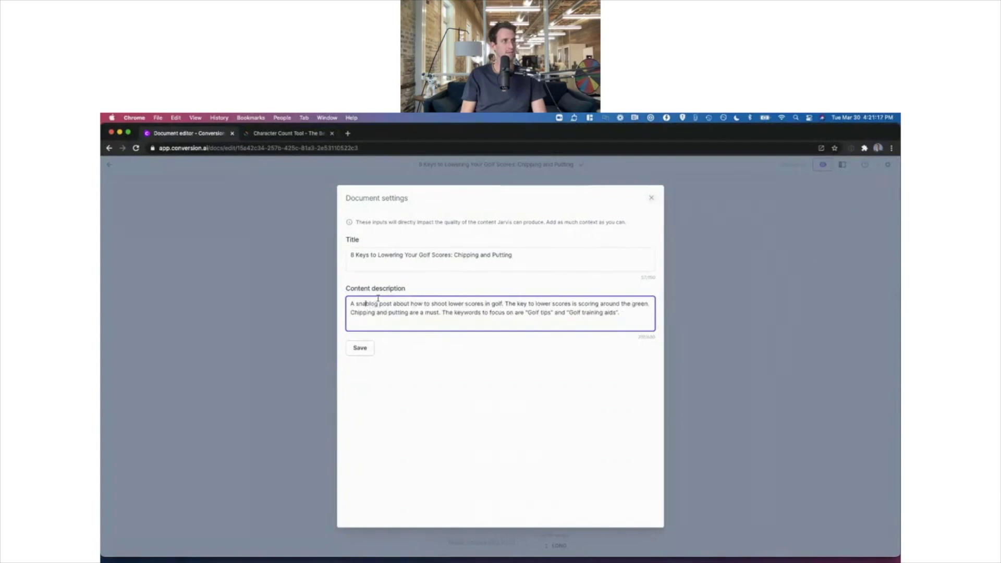
# Step: Append "the tone of the blog post should be witty." to the content description and save the document settings
pyautogui.write('.  ')
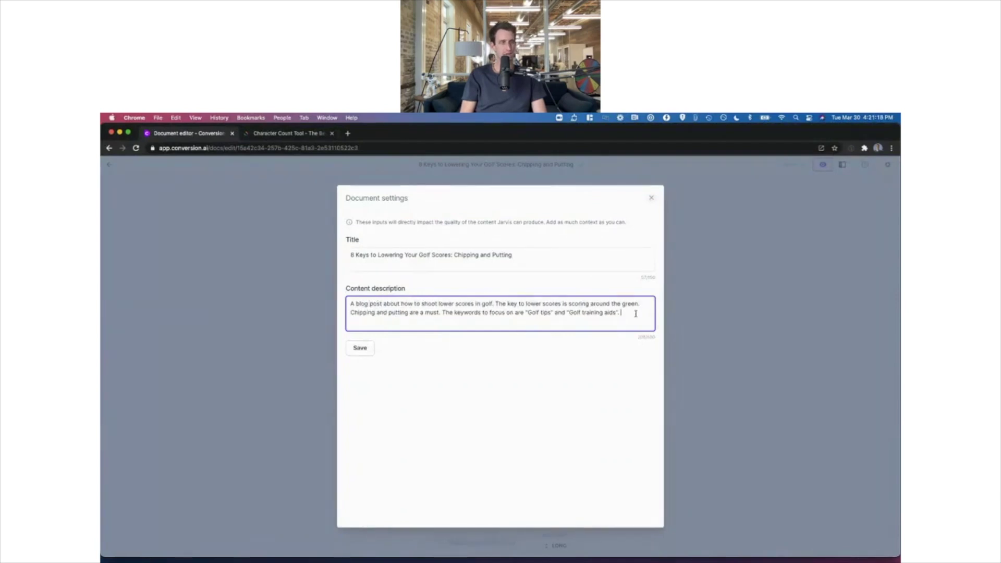
pyautogui.write('the tone of the blog post should be ')
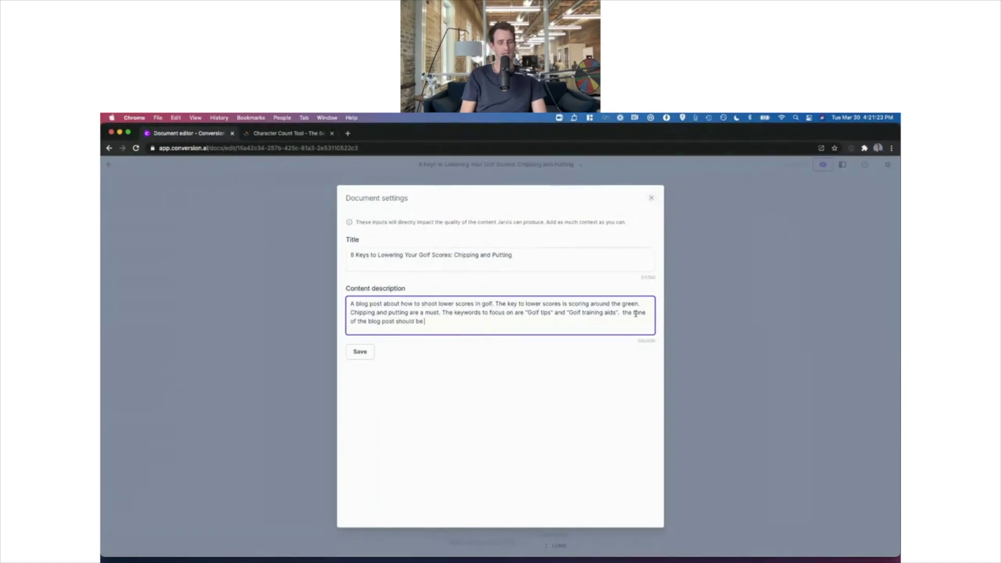
pyautogui.write('witty.')
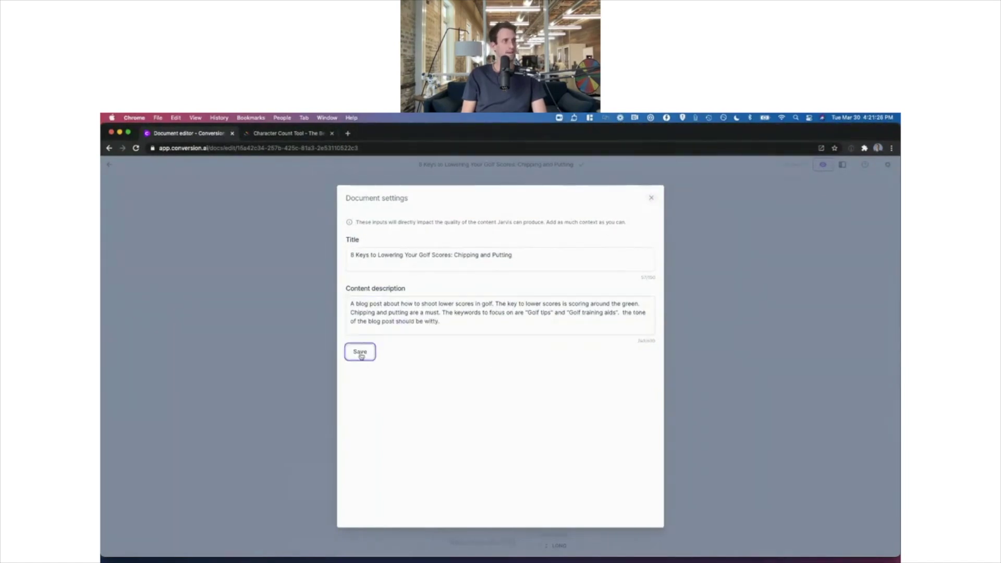
pyautogui.click(359, 351)
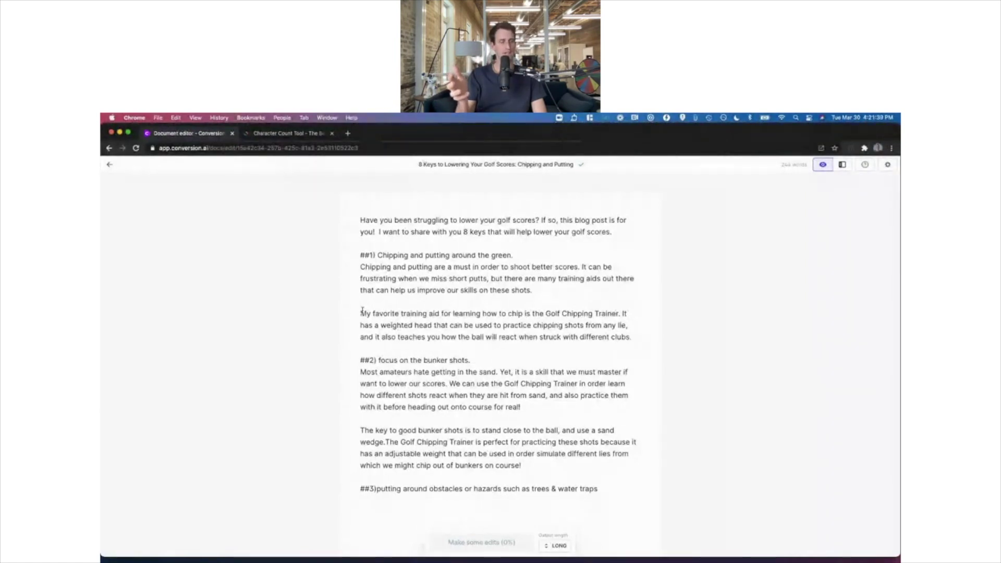
# Step: Delete the entire blog post text, from the introduction through the third key's heading
pyautogui.moveTo(362, 254); pyautogui.dragTo(359, 221)
pyautogui.click(598, 489)
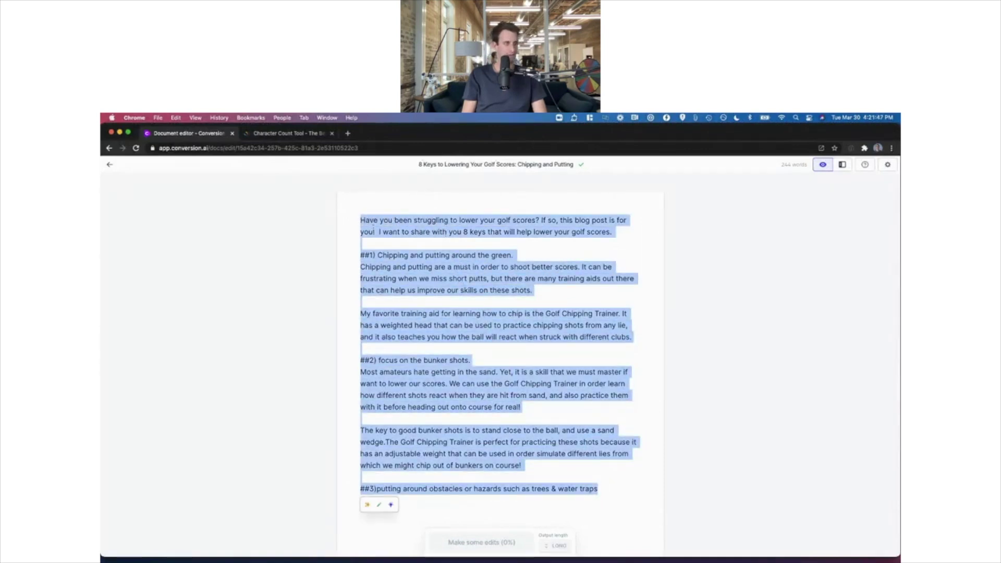
pyautogui.press('BackSpace')
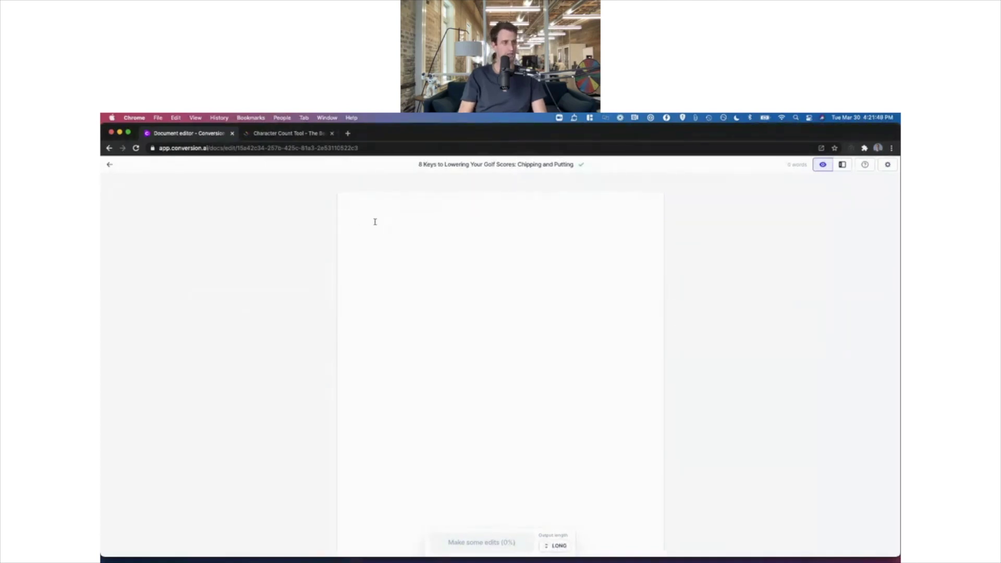
# Step: Write the opening lines "Stuck shooting high golf scores?" and "Sucks, don't it?" as separate paragraphs
pyautogui.write('Stuck ')
pyautogui.write('shooting high ')
pyautogui.write('golf scores? ')
pyautogui.write("Sucks, don't it?")
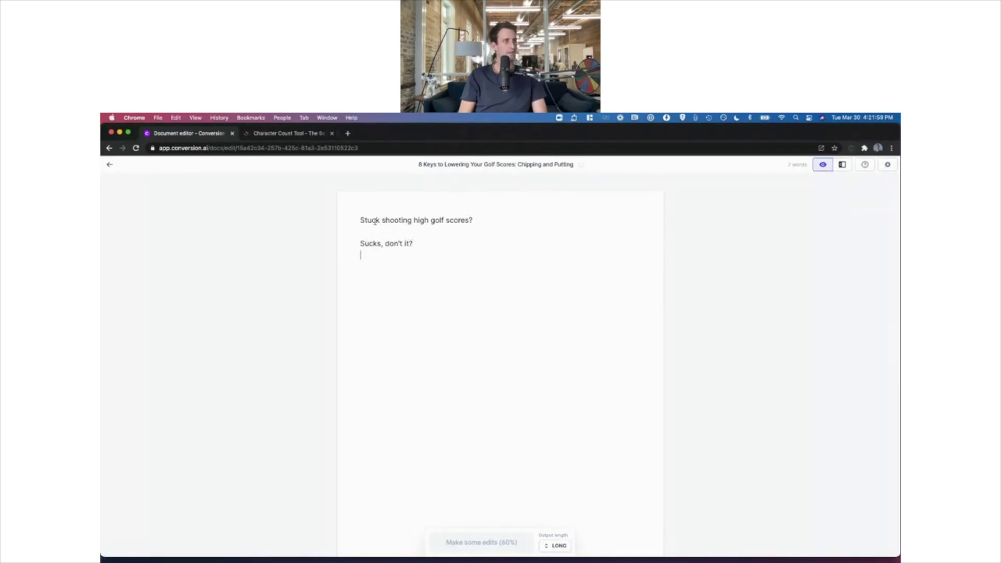
# Step: Add a third paragraph reading "Probably want to be pounding your college buddies, right?"
pyautogui.press('BackSpace')
pyautogui.press('BackSpace')
pyautogui.write('robably want to')
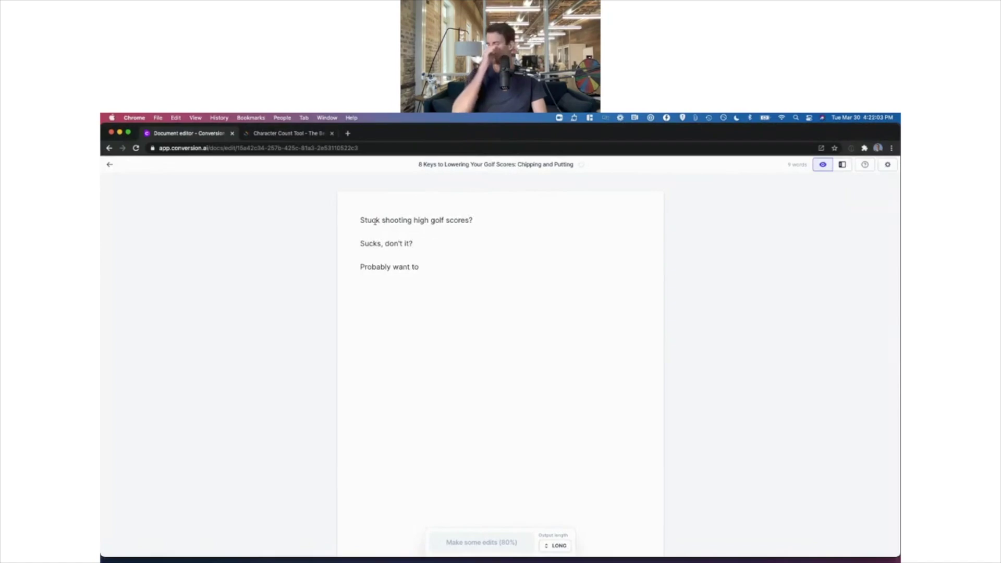
pyautogui.write(' be ')
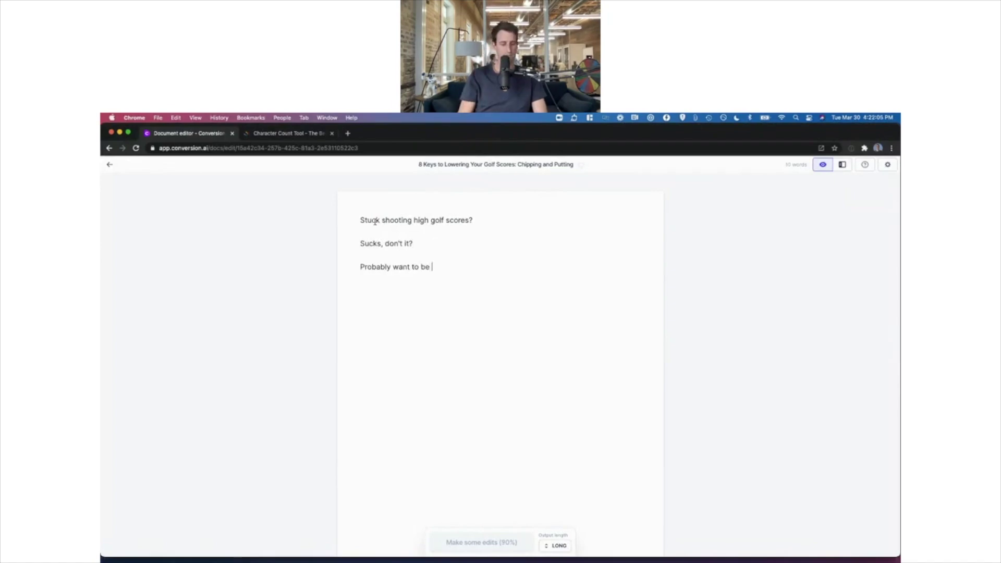
pyautogui.write('pounding your')
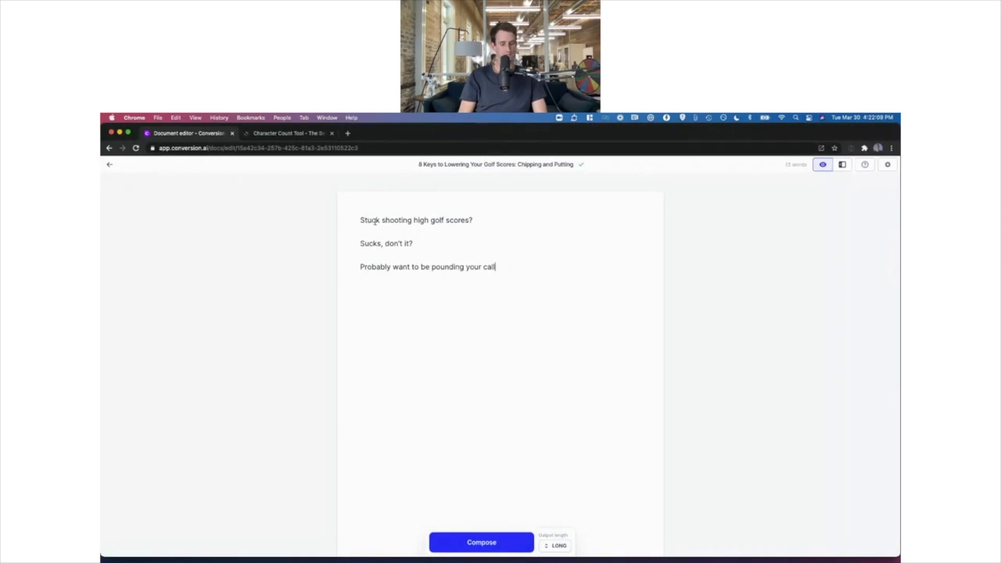
pyautogui.write(' college bu')
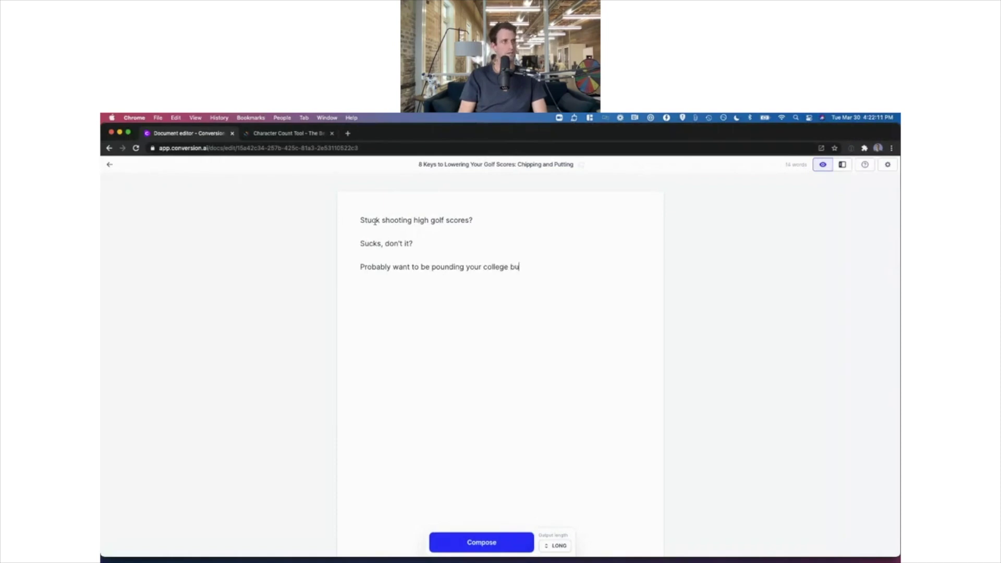
pyautogui.write('ddies, right?')
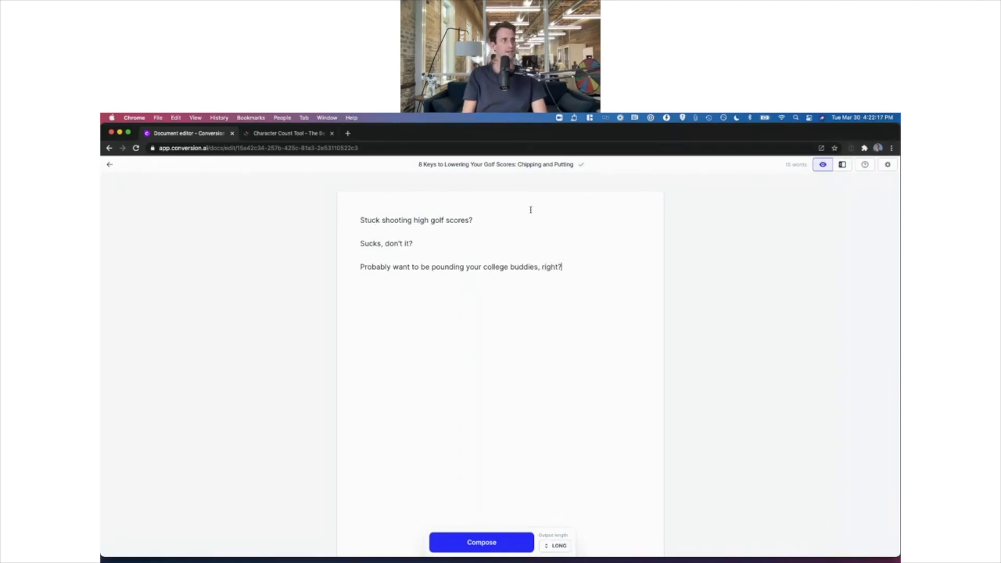
# Step: Review the content description in the document settings and highlight the three opening lines as context for the AI
pyautogui.click(519, 164)
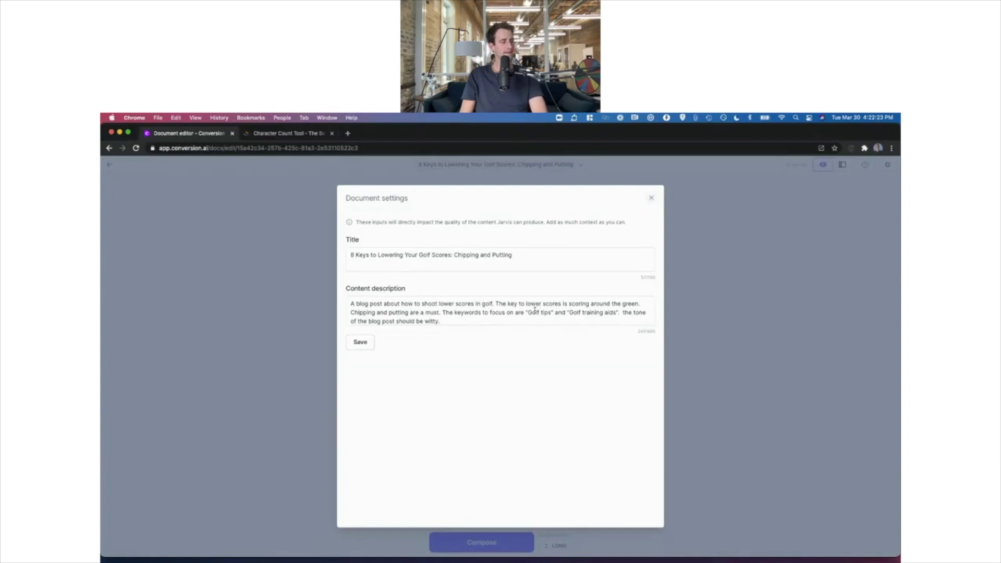
pyautogui.click(367, 341)
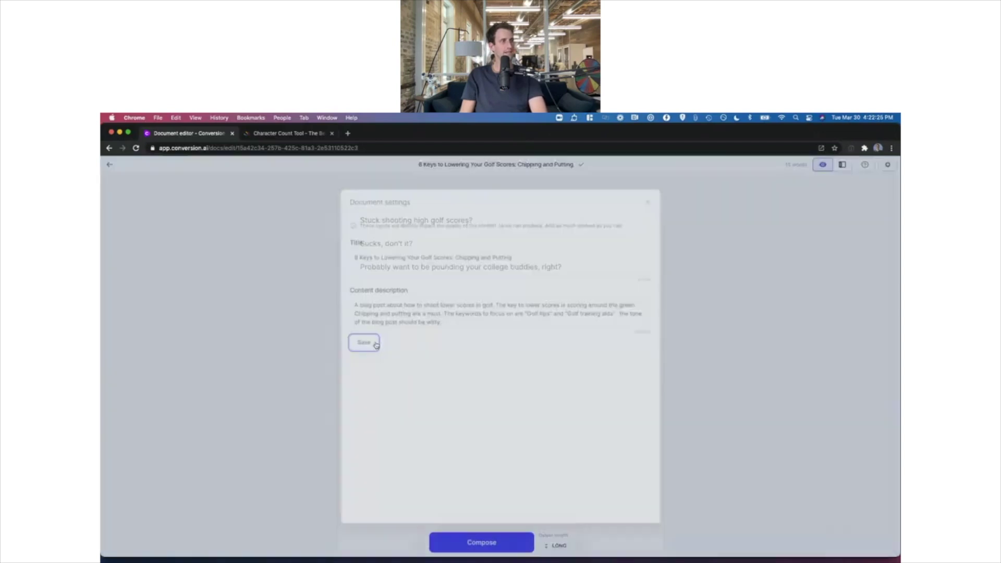
pyautogui.moveTo(599, 269); pyautogui.dragTo(343, 195)
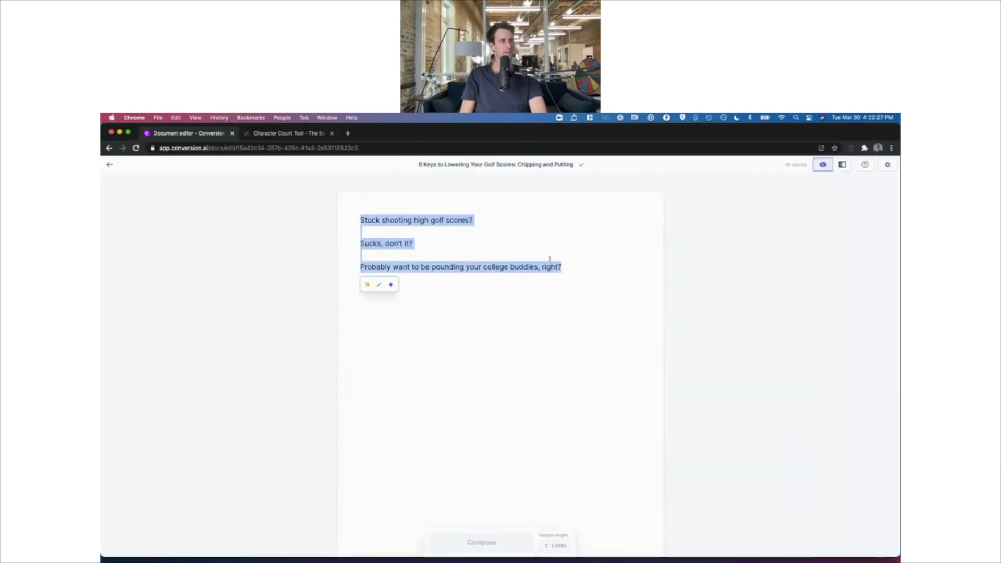
pyautogui.click(569, 267)
# Step: Replace "pounding" with "beating" in the third line and have the AI compose a long continuation
pyautogui.click(513, 545)
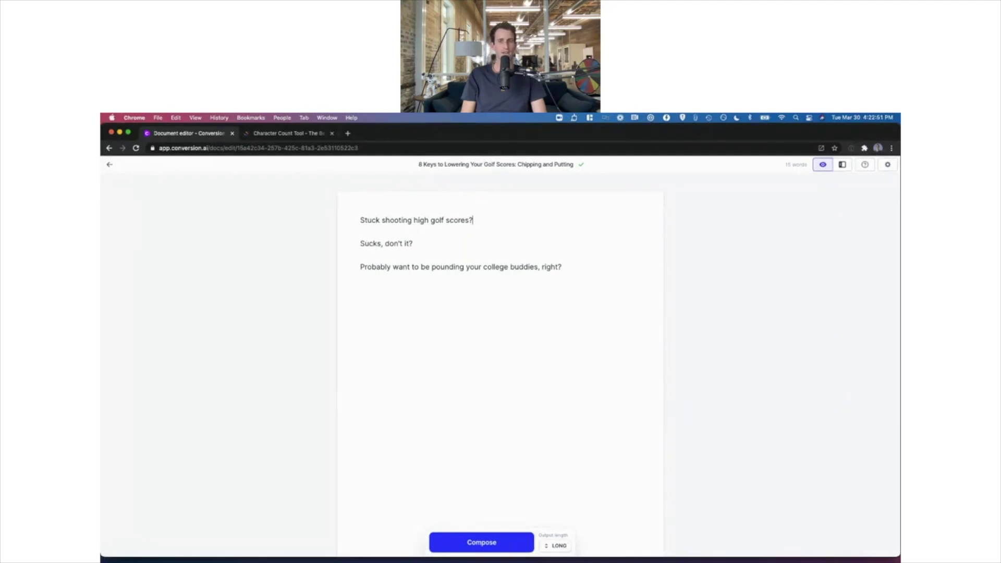
pyautogui.click(488, 283)
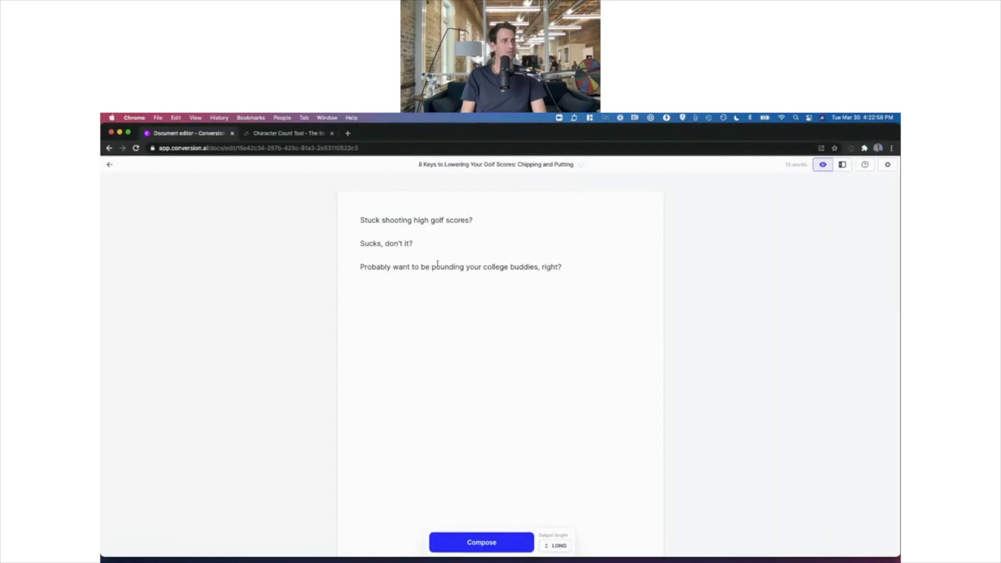
pyautogui.moveTo(432, 267); pyautogui.dragTo(463, 267)
pyautogui.click(463, 266)
pyautogui.write('beating')
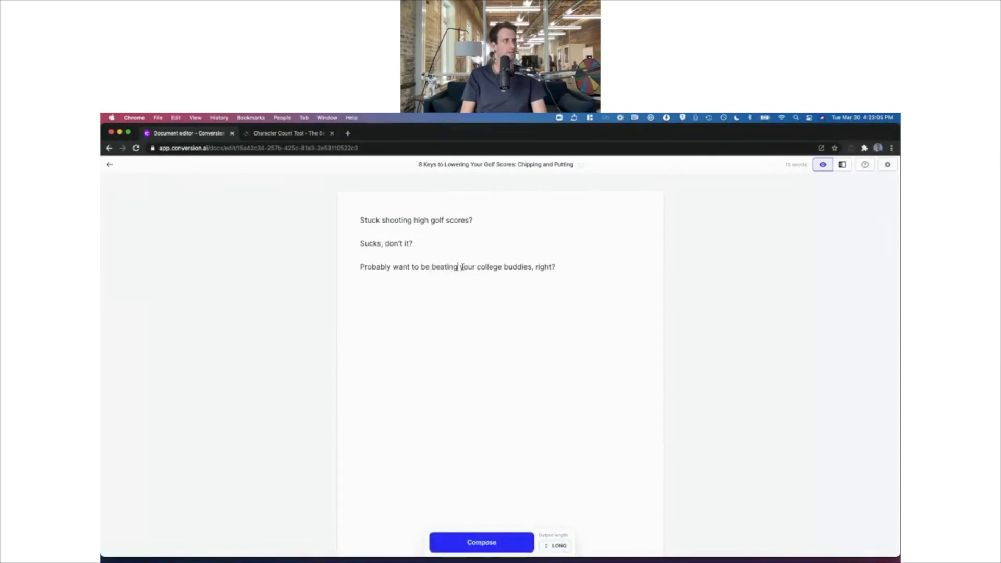
pyautogui.click(458, 545)
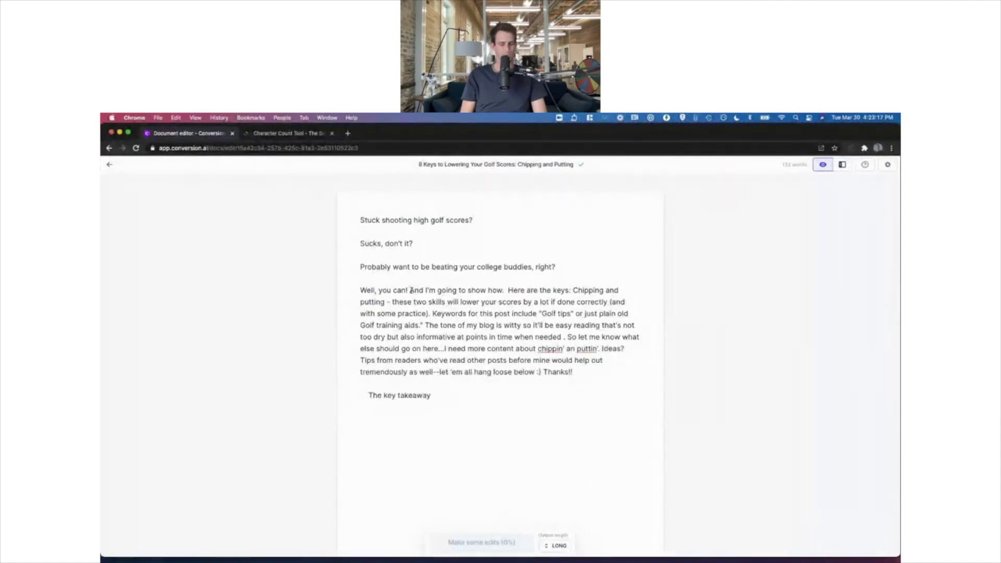
# Step: Set "Well, you can!" and "And I'm going to show how." as separate paragraphs, and delete everything from "Keywords for this post" onward
pyautogui.click(411, 290)
pyautogui.press('Return')
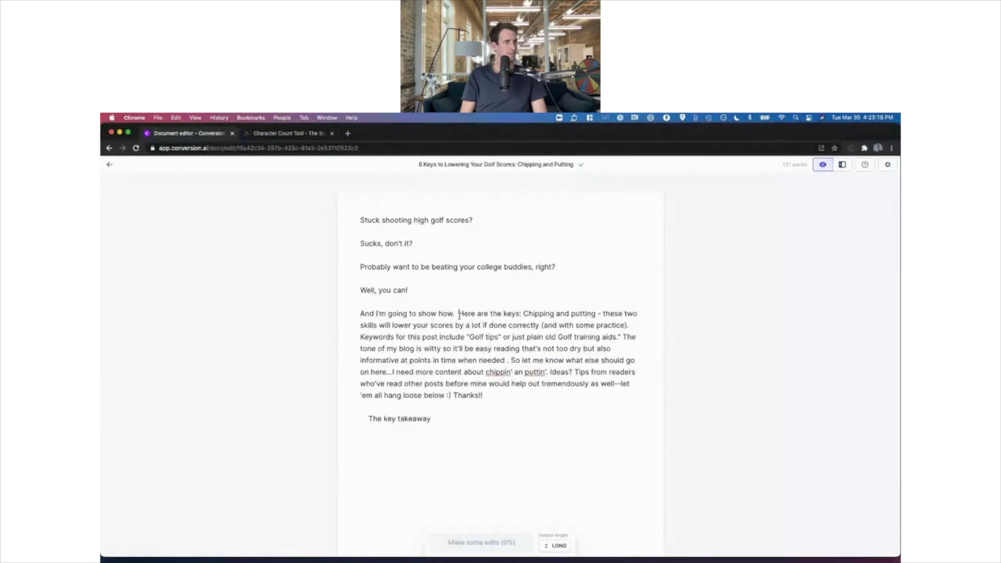
pyautogui.click(458, 315)
pyautogui.press('Return')
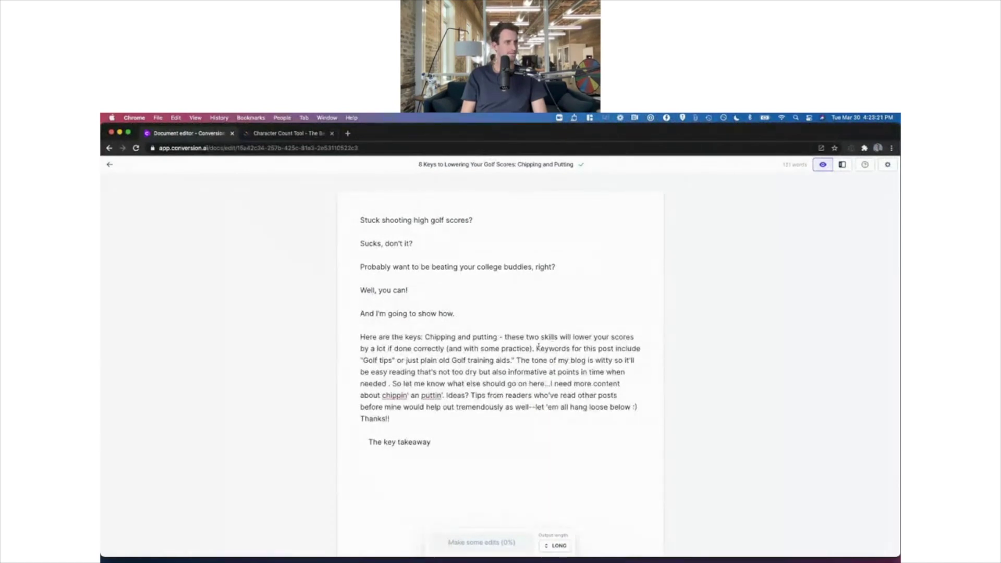
pyautogui.moveTo(537, 348); pyautogui.dragTo(553, 441)
pyautogui.press('BackSpace')
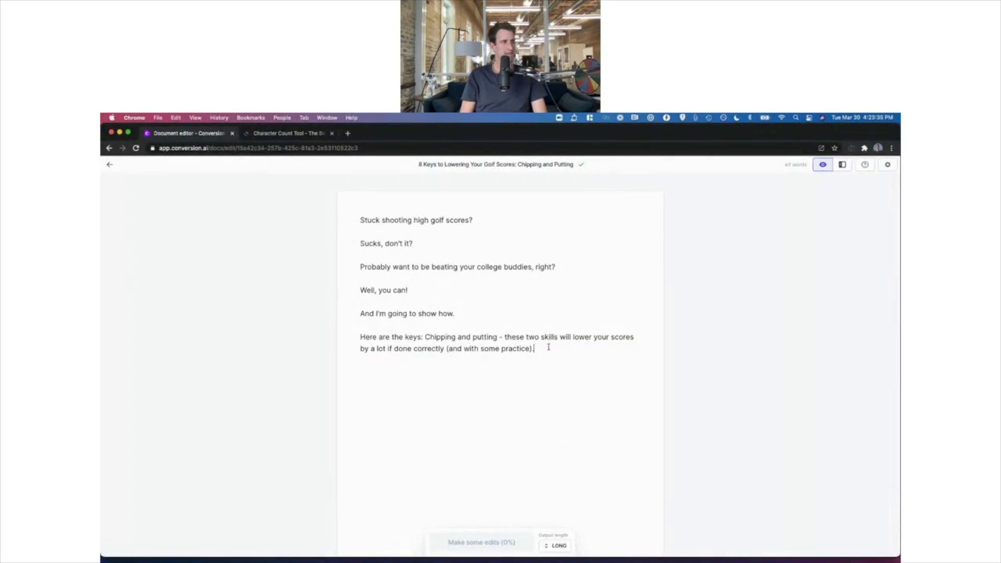
# Step: Add the paragraphs "But, how do you get started?" and "I recommend two simple drills." at the end of the post
pyautogui.write('But, how do you get started?')
pyautogui.press('Return')
pyautogui.write('I recomm')
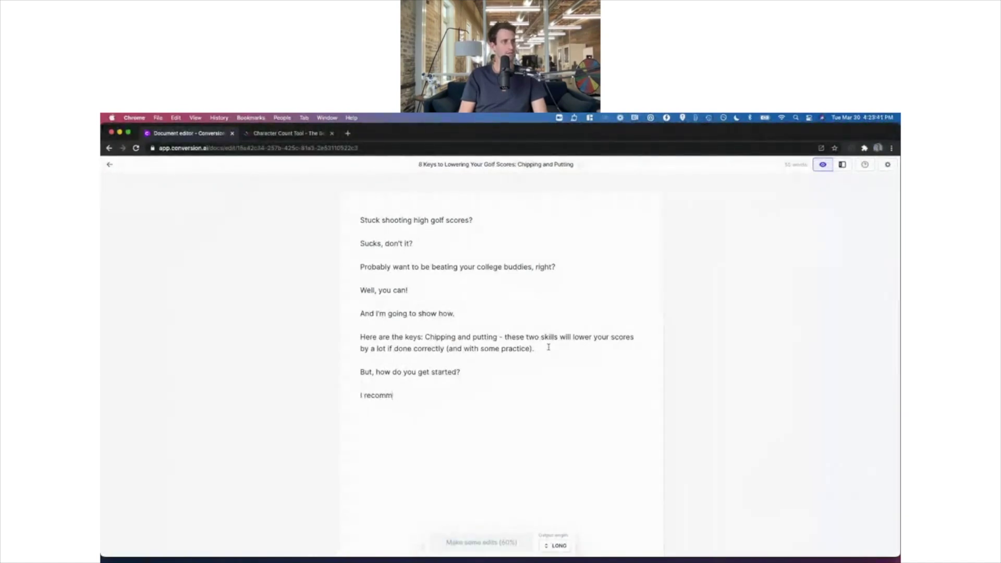
pyautogui.write('end two simple ')
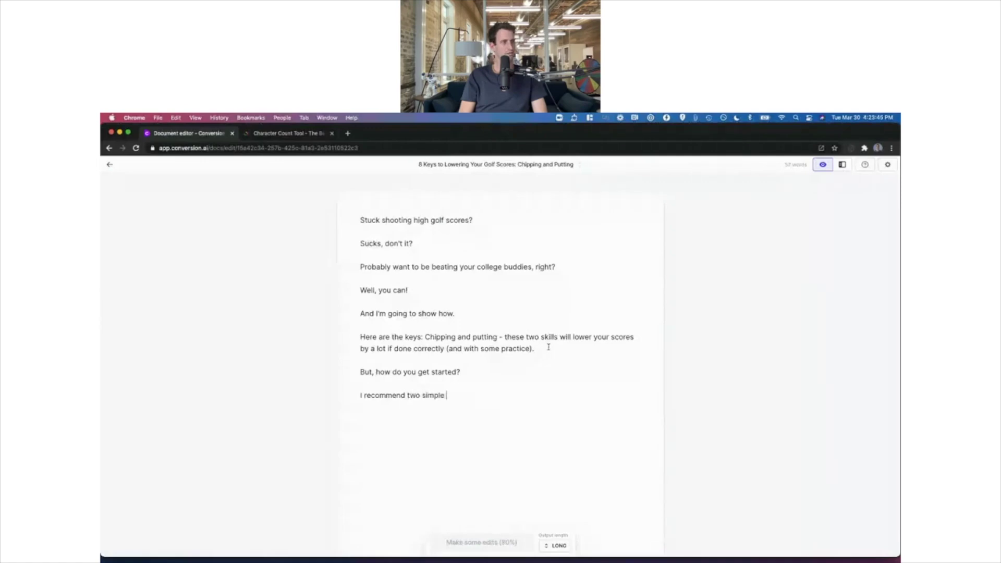
pyautogui.write('drills.')
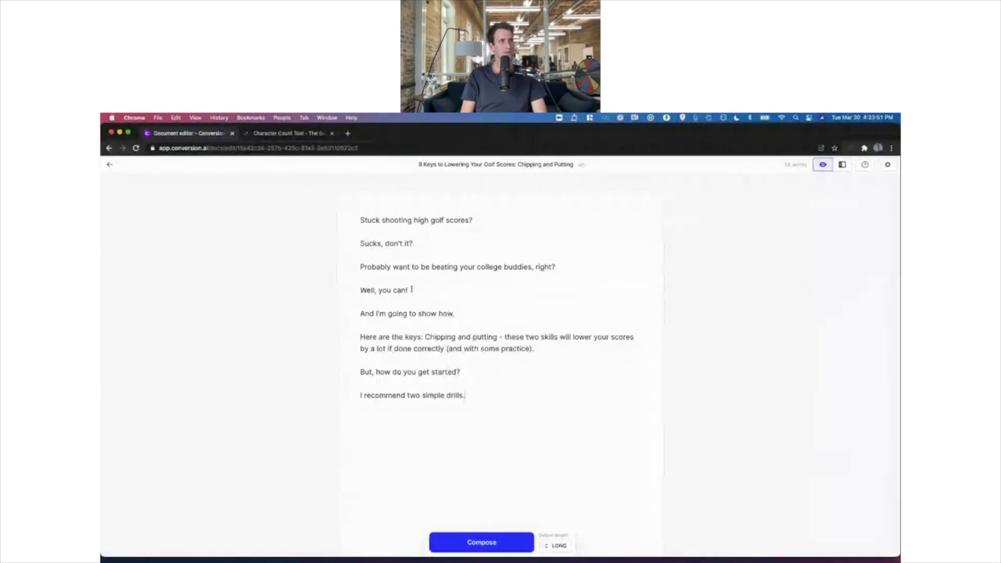
# Step: Start a new paragraph with "The first" after the drills sentence and have the AI compose the continuation
pyautogui.click(484, 543)
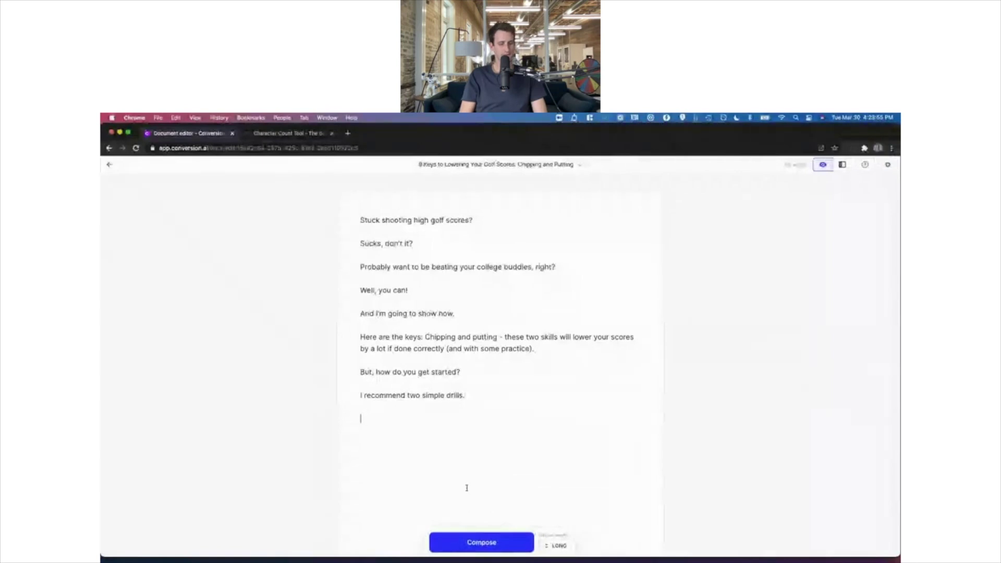
pyautogui.press('BackSpace')
pyautogui.press('BackSpace')
pyautogui.press('BackSpace')
pyautogui.press('BackSpace')
pyautogui.press('BackSpace')
pyautogui.write('the')
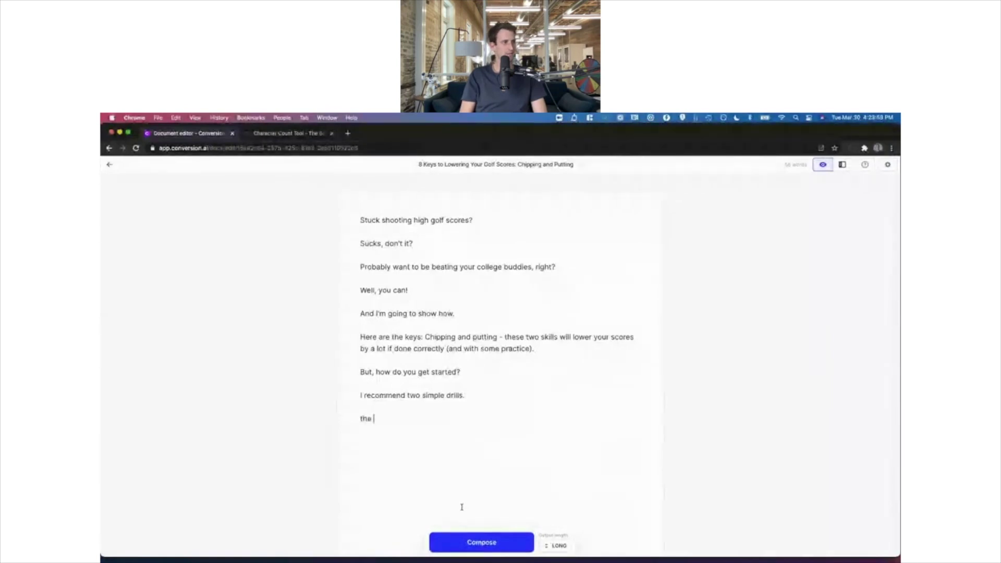
pyautogui.press('BackSpace')
pyautogui.press('BackSpace')
pyautogui.press('BackSpace')
pyautogui.press('BackSpace')
pyautogui.write('The fi')
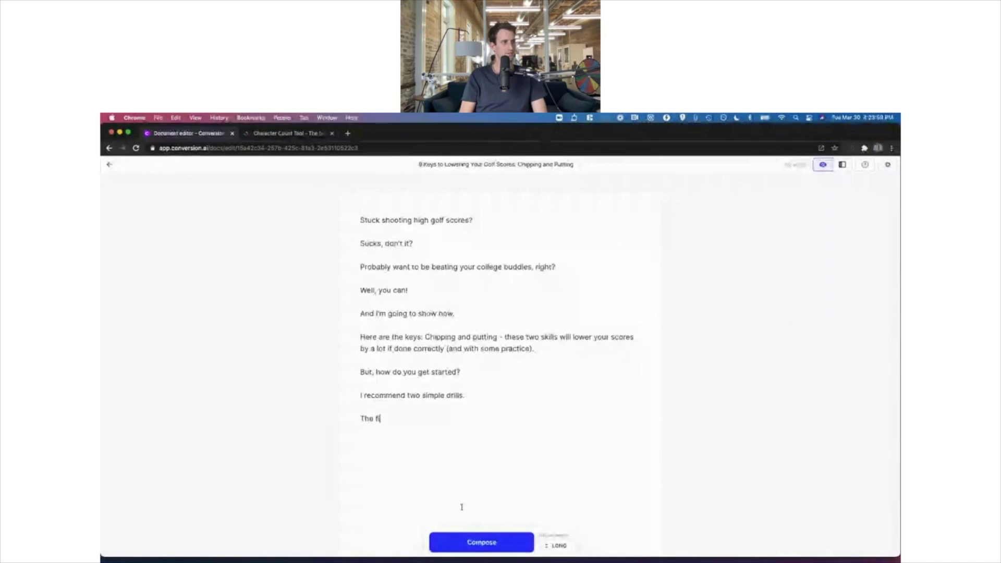
pyautogui.write('rst')
pyautogui.click(480, 544)
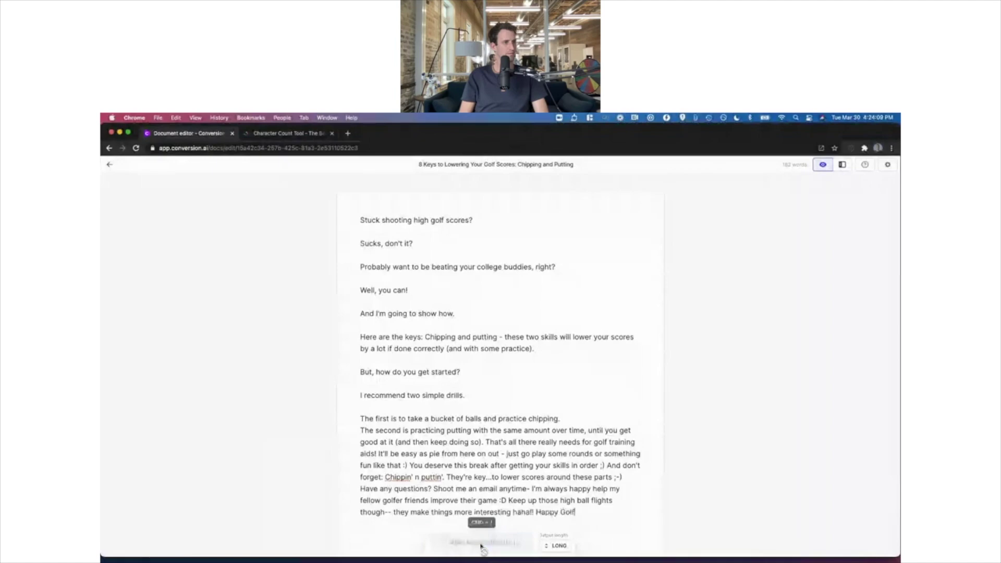
# Step: Separate the two drills with a blank line and start a new paragraph at "That's all there really needs"
pyautogui.click(569, 421)
pyautogui.press('Return')
pyautogui.click(487, 453)
pyautogui.press('Return')
pyautogui.press('Return')
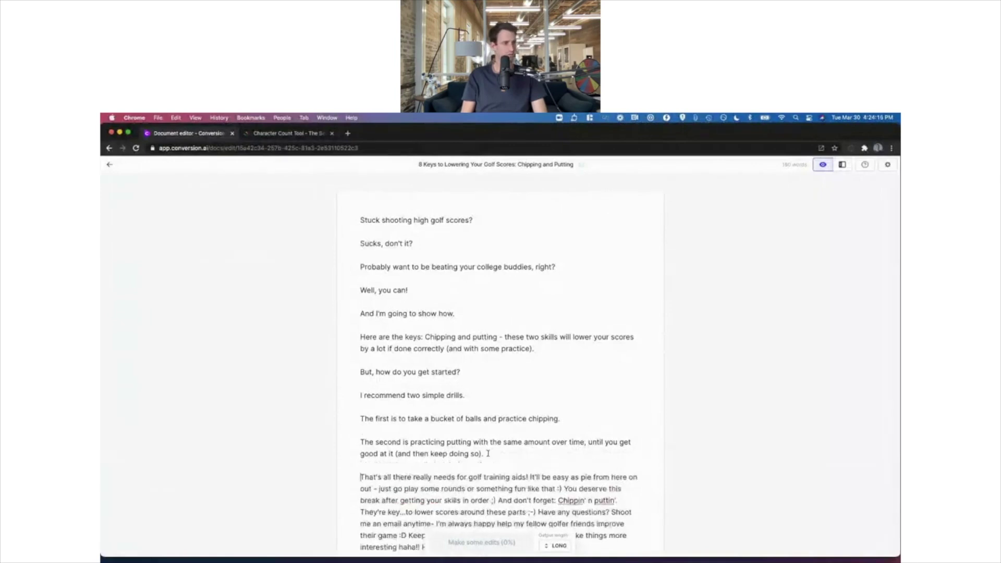
# Step: Start new paragraphs at "You deserve this break" and at "And don't forget"
pyautogui.click(561, 489)
pyautogui.press('Return')
pyautogui.scroll(-1, 563, 490)
pyautogui.press('Return')
pyautogui.scroll(-3, 563, 489)
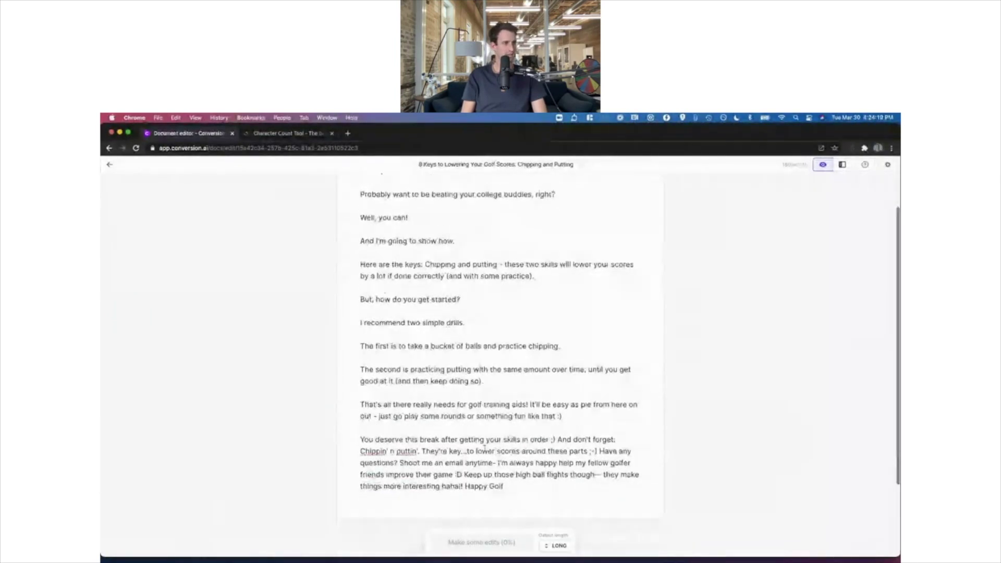
pyautogui.click(558, 440)
pyautogui.press('Return')
pyautogui.press('Return')
pyautogui.scroll(2, 490, 179)
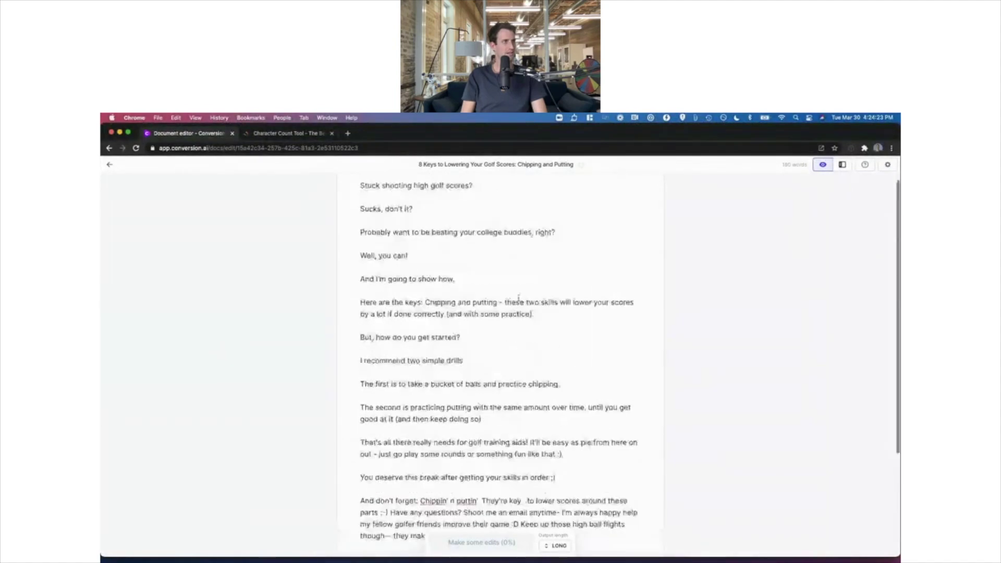
# Step: Compare the content description in the document settings with the tone of the composed text through its end
pyautogui.click(493, 164)
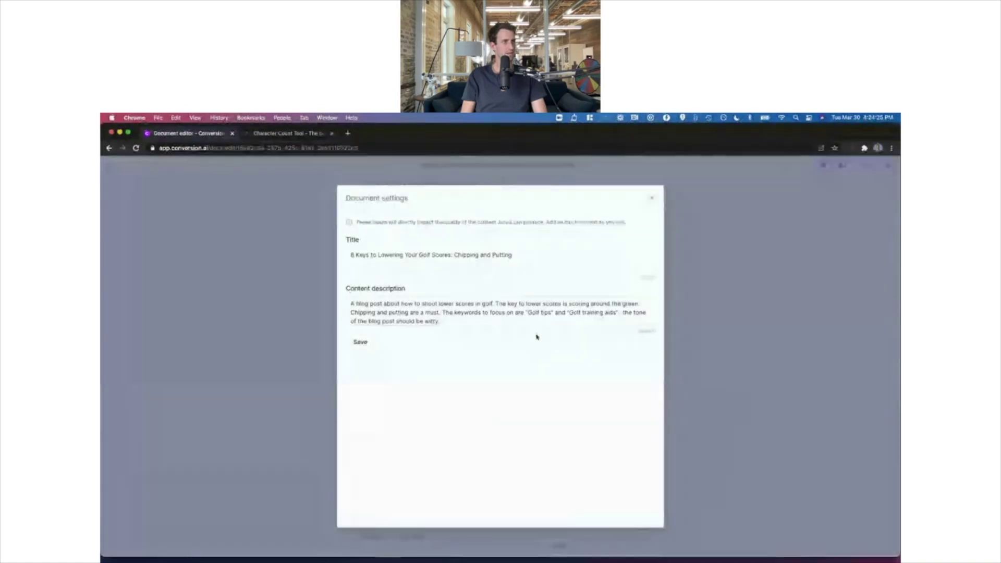
pyautogui.click(354, 344)
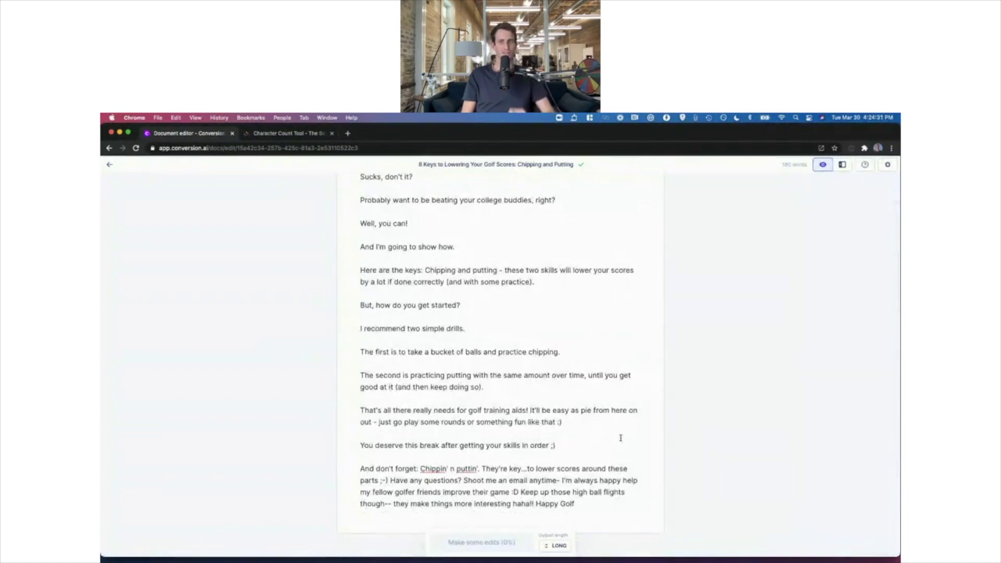
pyautogui.scroll(-5, 515, 427)
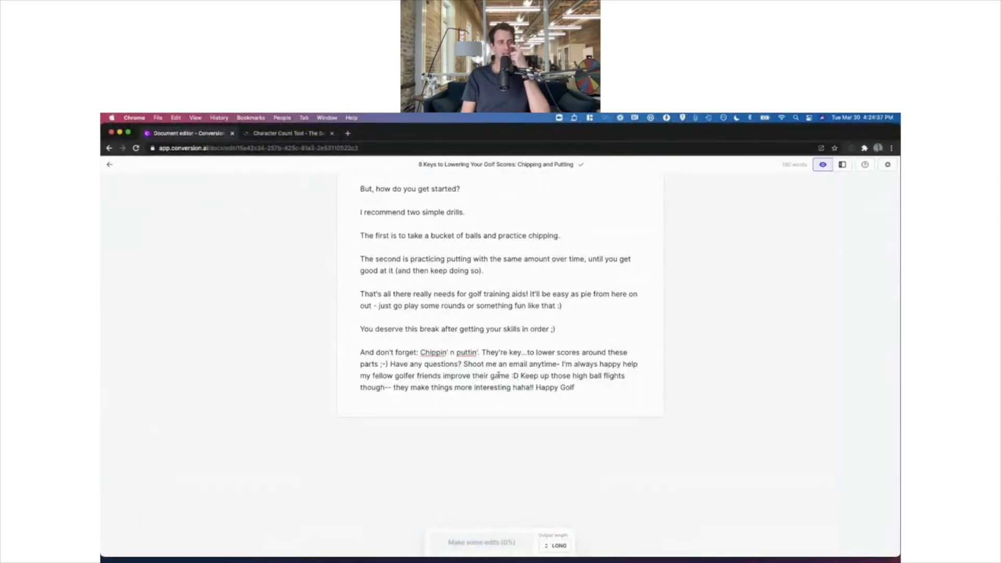
# Step: Cut the closing text after "improve their game", end that sentence with a period and start a new line below it
pyautogui.scroll(1, 499, 375)
pyautogui.scroll(5, 499, 374)
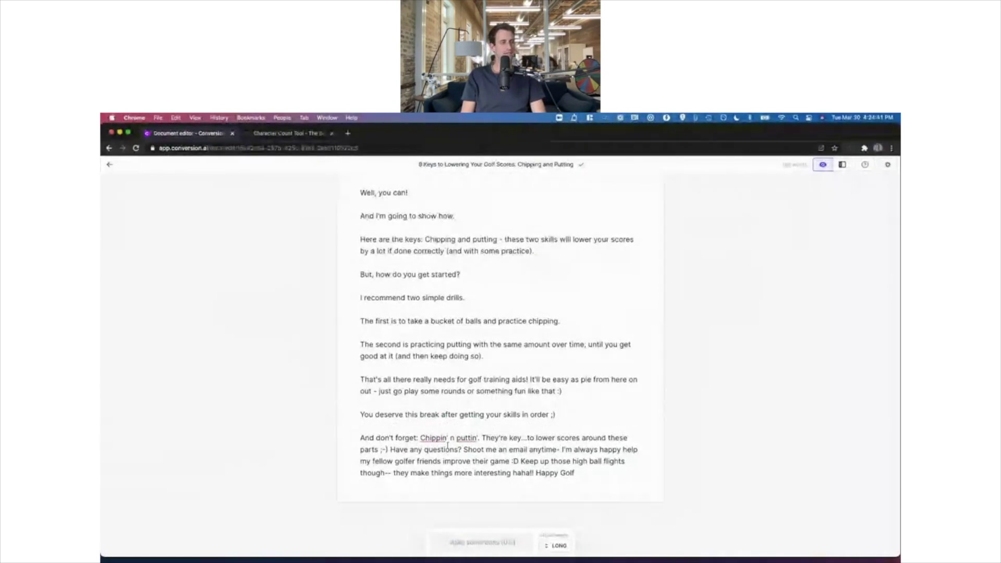
pyautogui.moveTo(581, 470); pyautogui.dragTo(506, 461)
pyautogui.press('BackSpace')
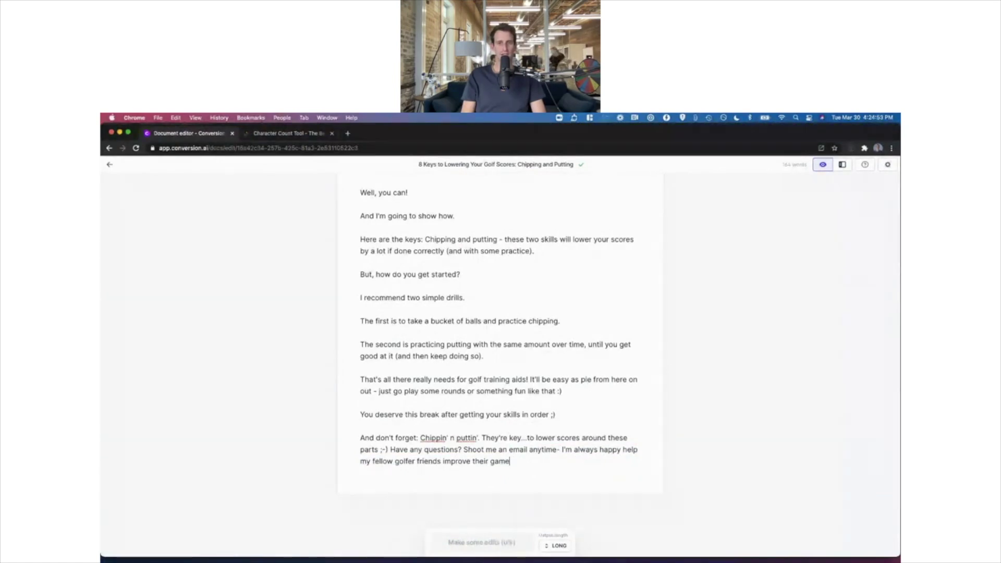
pyautogui.write('.')
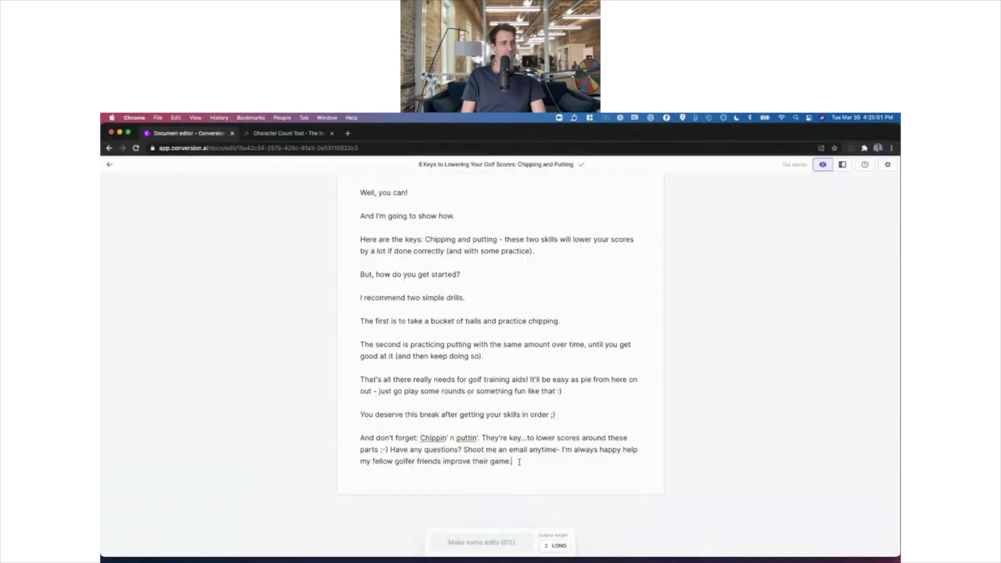
pyautogui.press('Return')
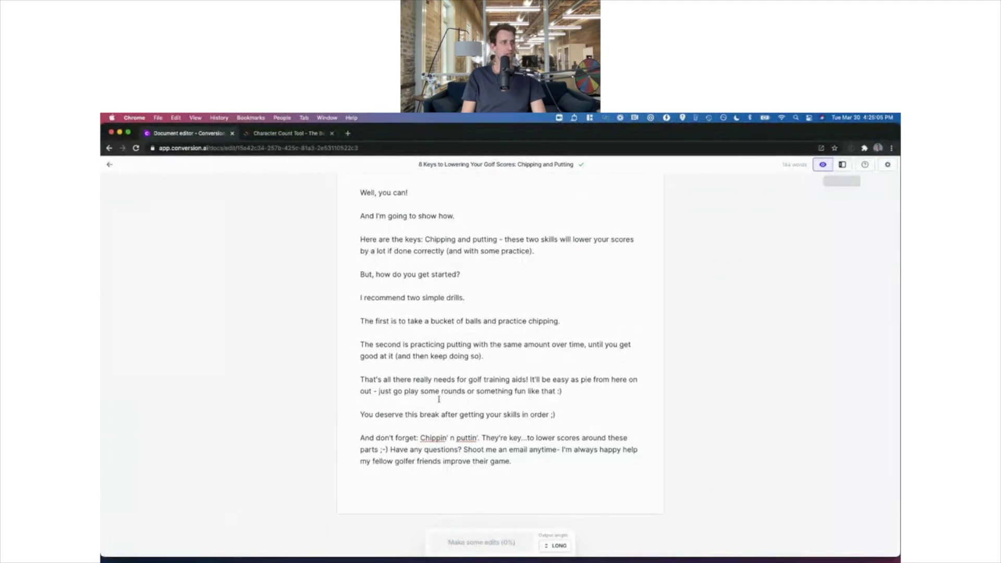
# Step: Show the writing templates beside the document and look through AIDA Framework, PAS Framework, Product description, Content improver and Facebook ad headline
pyautogui.click(840, 163)
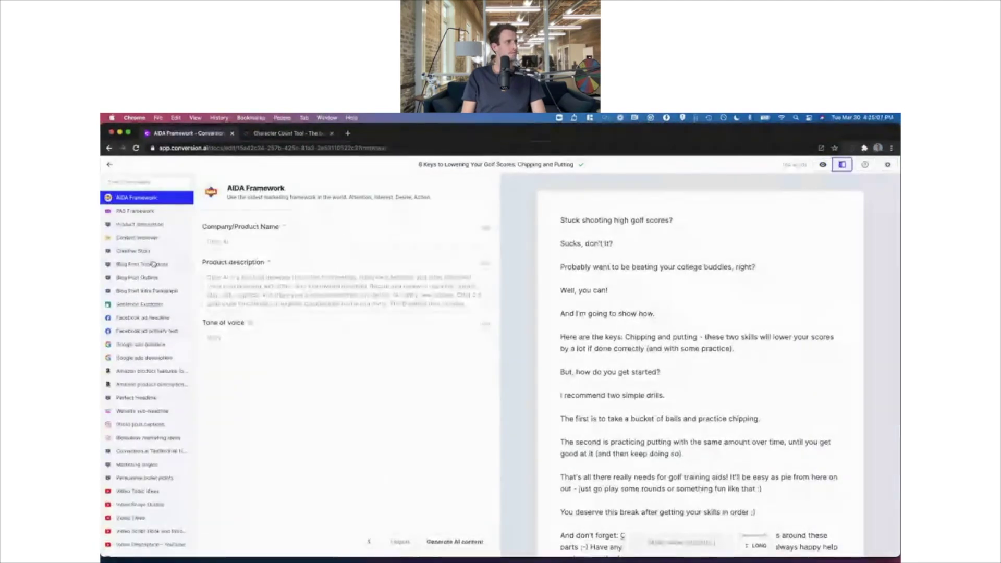
pyautogui.click(163, 225)
pyautogui.click(142, 210)
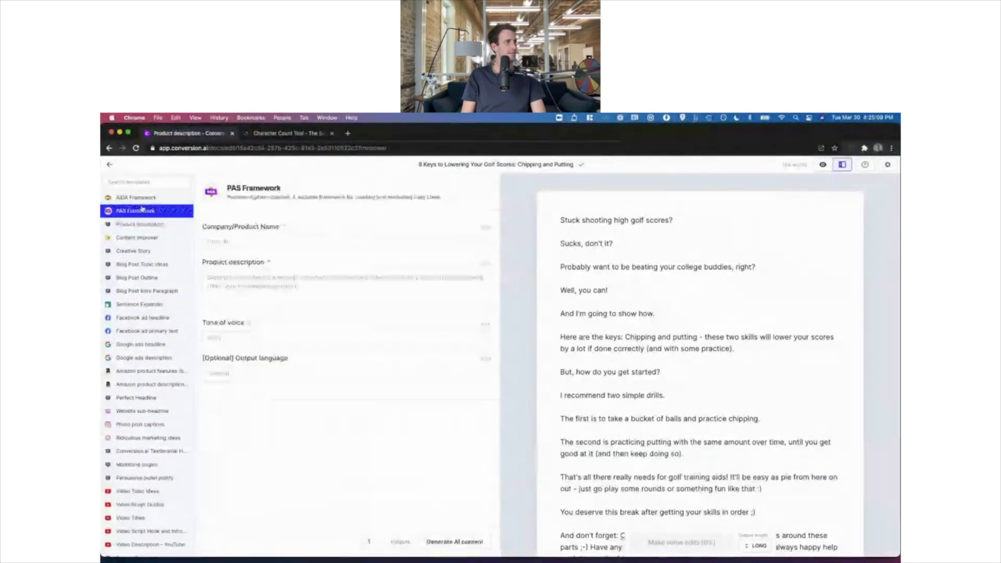
pyautogui.click(139, 198)
pyautogui.click(137, 238)
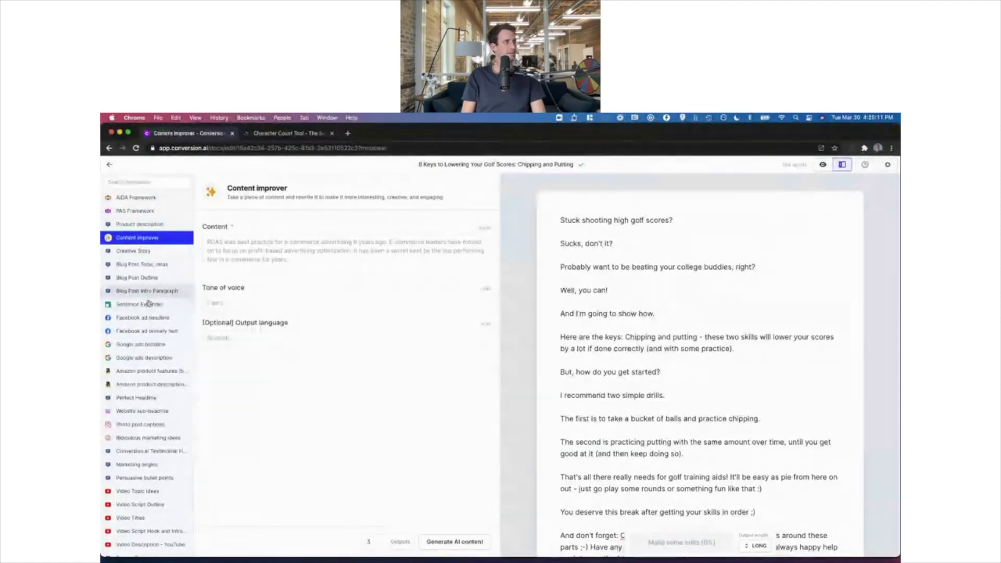
pyautogui.click(150, 318)
# Step: Reopen the golf scores post from the document list and start a new line below its closing paragraph
pyautogui.click(109, 166)
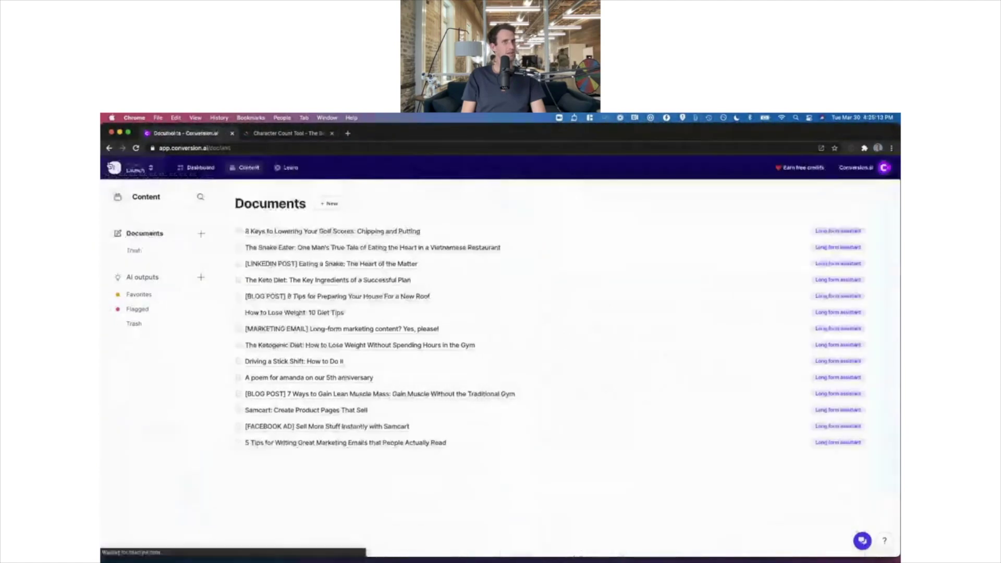
pyautogui.click(466, 230)
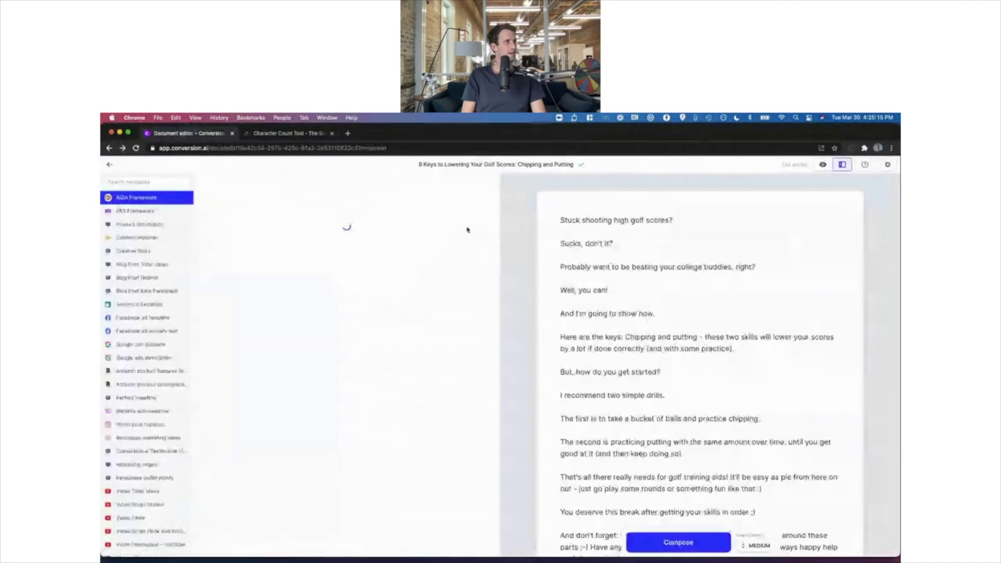
pyautogui.scroll(-3, 572, 334)
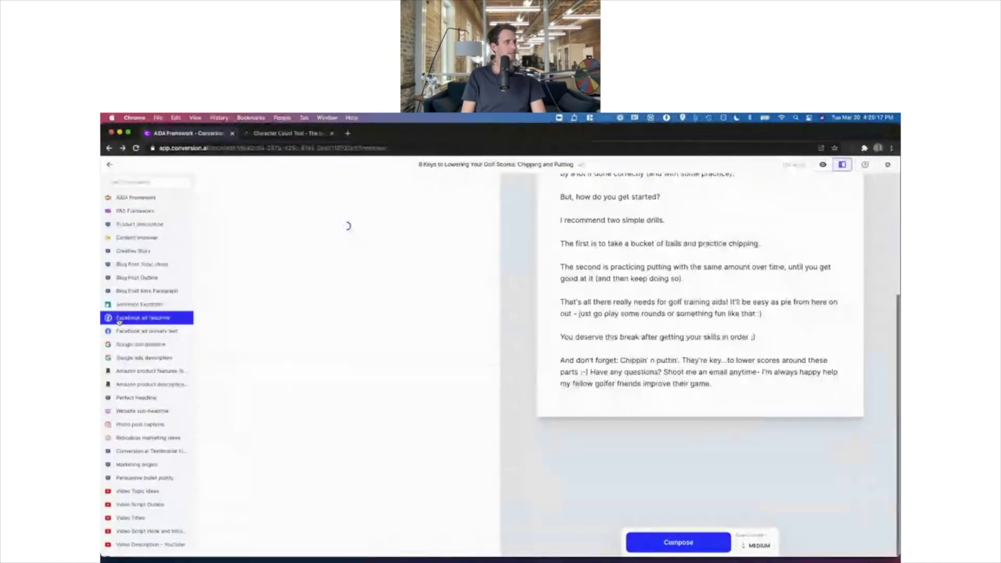
pyautogui.click(695, 402)
pyautogui.press('Return')
pyautogui.press('Return')
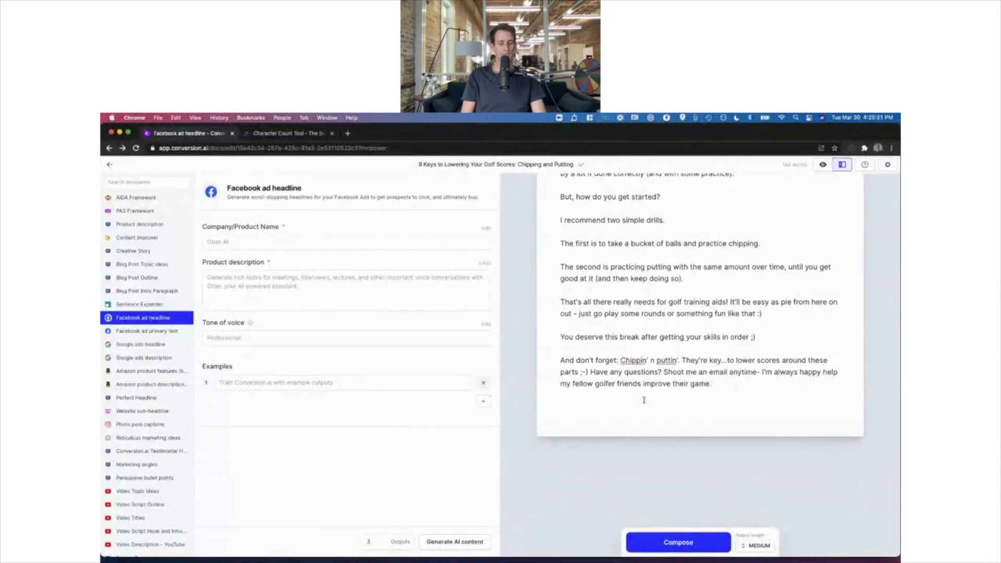
pyautogui.press('BackSpace')
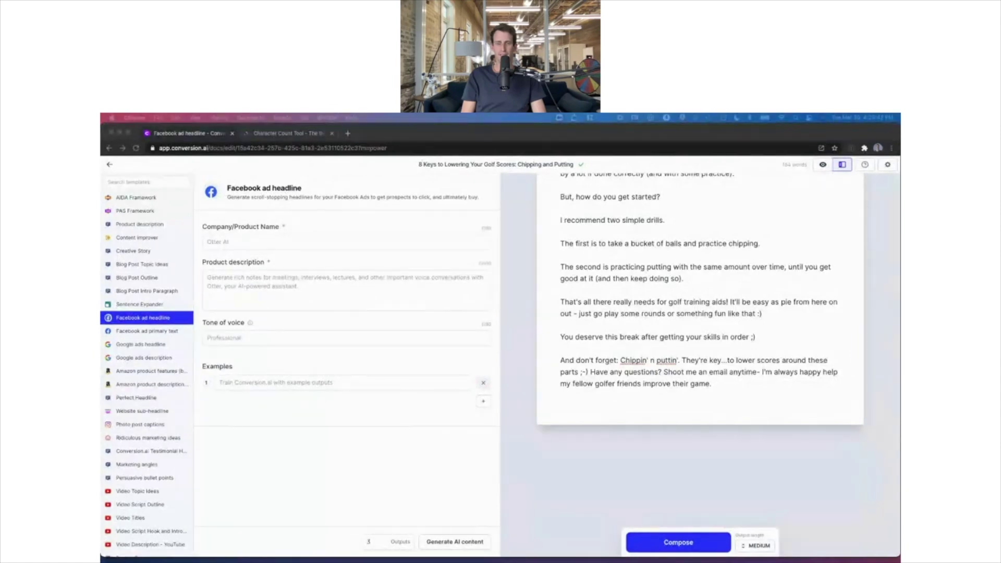
# Step: Review the whole golf post, highlighting it from the closing paragraph back up to "Probably want to be beating your college buddies"
pyautogui.scroll(4, 645, 281)
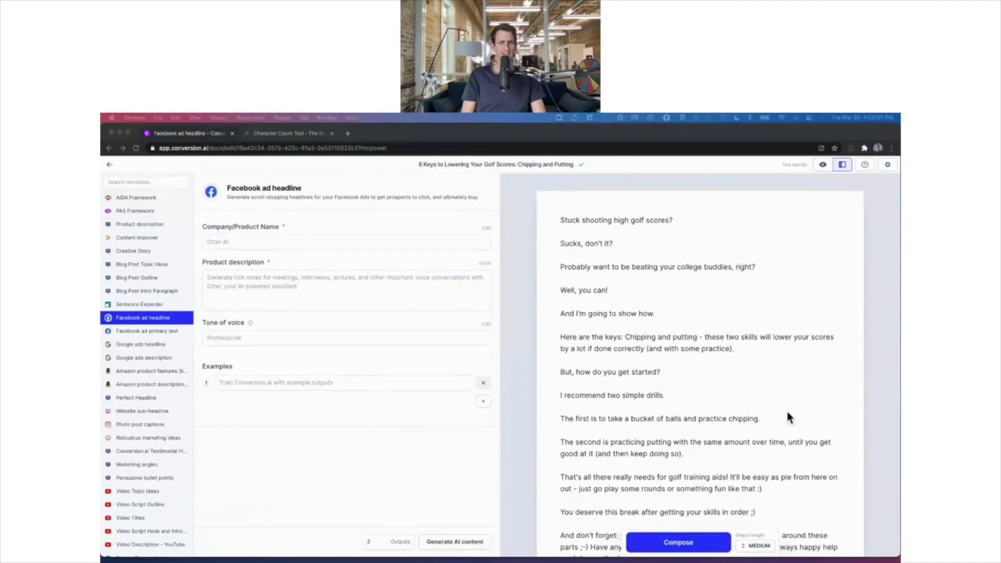
pyautogui.scroll(-5, 617, 398)
pyautogui.click(617, 398)
pyautogui.moveTo(711, 395); pyautogui.dragTo(556, 266)
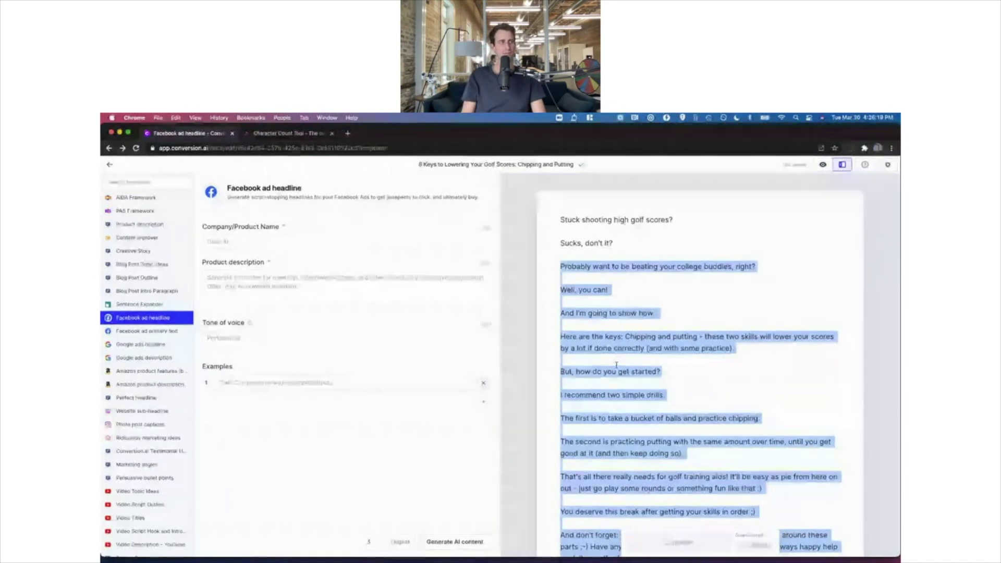
pyautogui.click(514, 308)
# Step: Open the blog post on 8 tips for preparing a house for a new roof and remove "##" from the first tip's heading
pyautogui.click(109, 165)
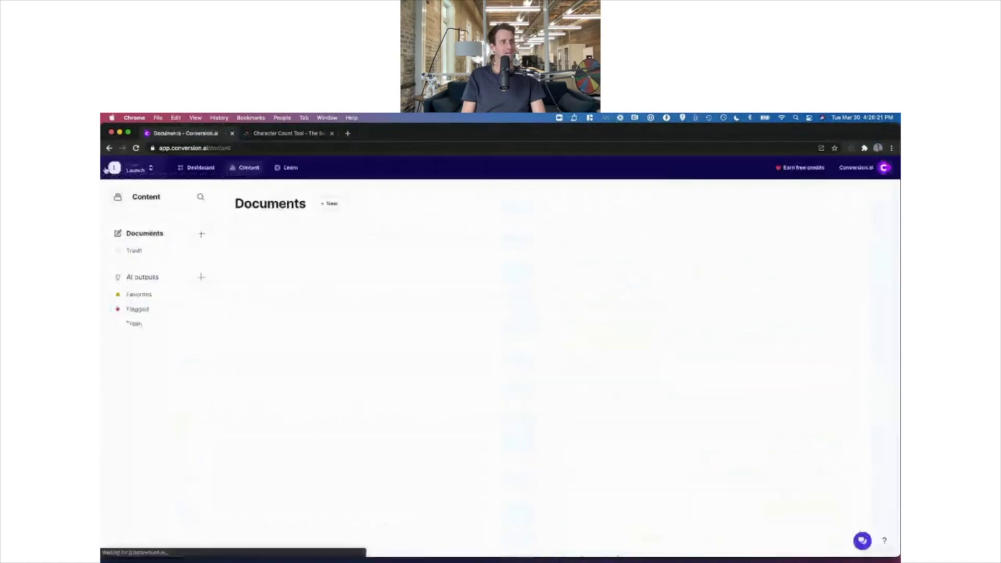
pyautogui.click(282, 292)
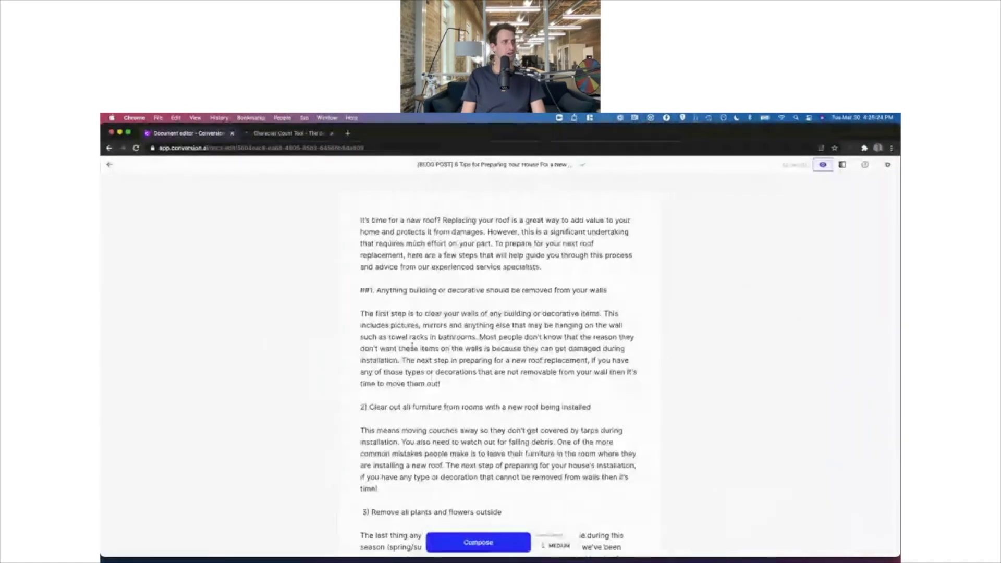
pyautogui.click(450, 387)
pyautogui.press('Return')
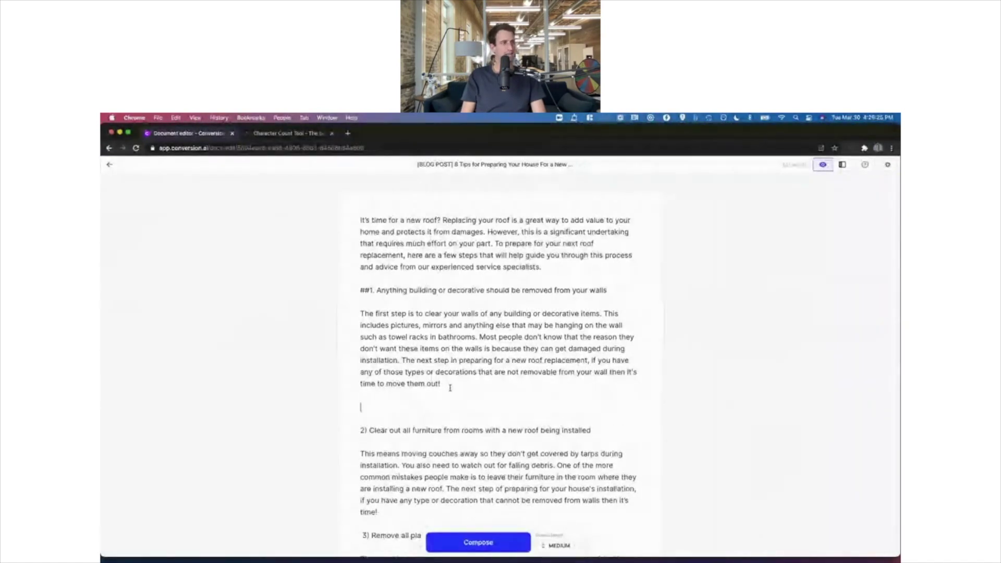
pyautogui.press('BackSpace')
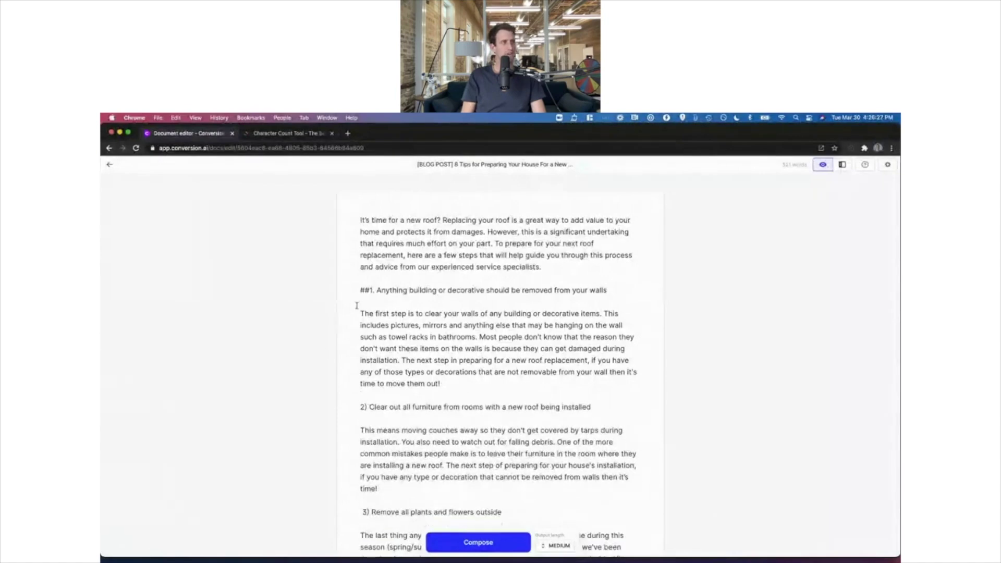
pyautogui.moveTo(367, 290); pyautogui.dragTo(359, 290)
pyautogui.press('BackSpace')
# Step: Delete the first tip's text from "Most people don't know" through "time to move them out!"
pyautogui.click(449, 385)
pyautogui.moveTo(439, 381); pyautogui.dragTo(479, 338)
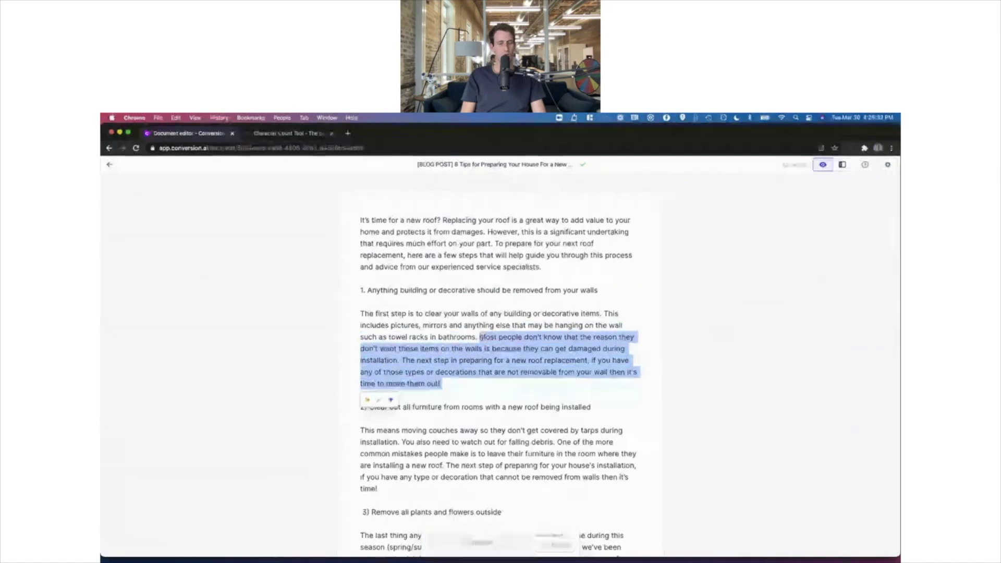
pyautogui.press('BackSpace')
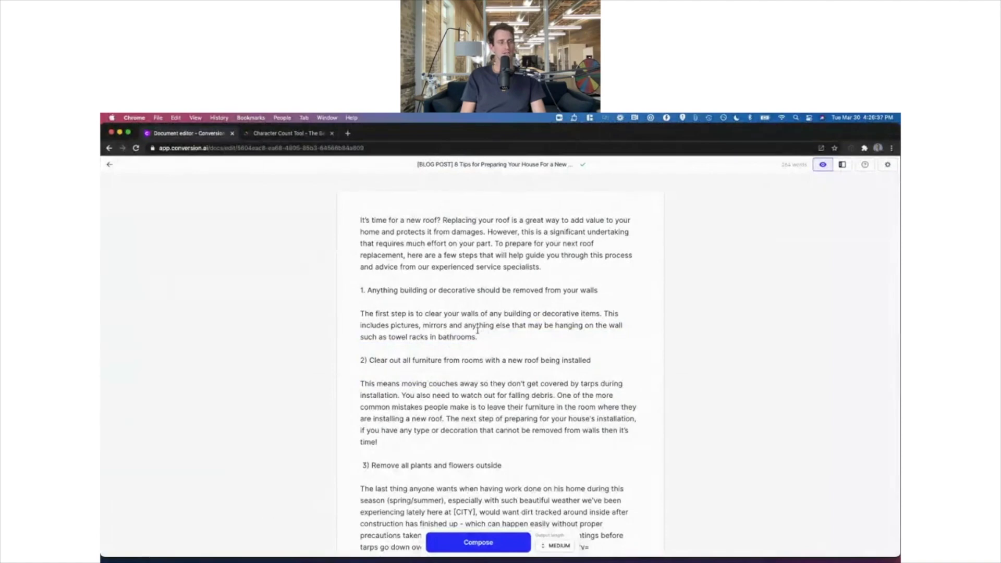
# Step: Highlight the first tip's paragraph and heading, mark the heading with "##" and remove the marker again
pyautogui.moveTo(355, 307); pyautogui.dragTo(479, 338)
pyautogui.moveTo(366, 290); pyautogui.dragTo(561, 289)
pyautogui.click(603, 290)
pyautogui.click(360, 290)
pyautogui.write('##')
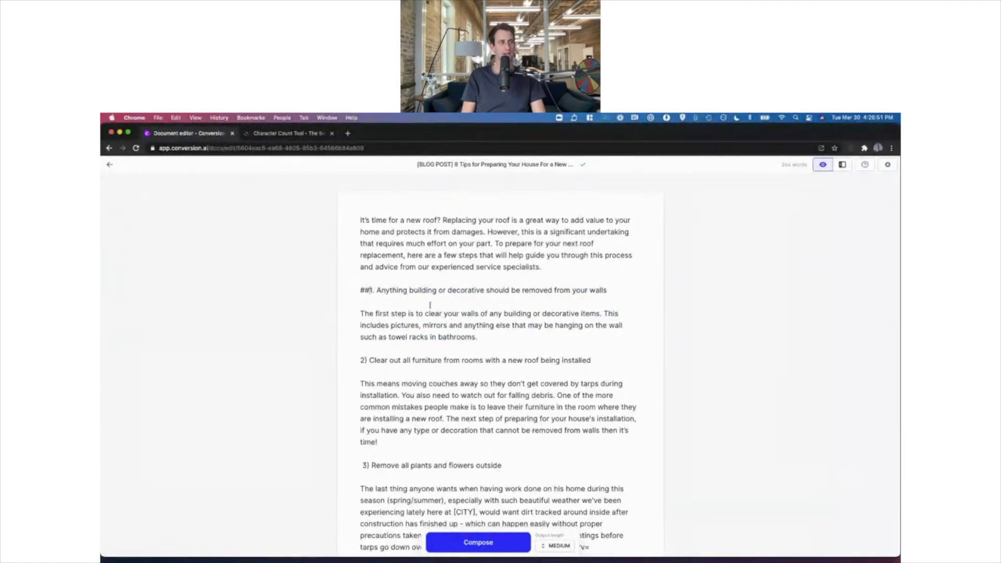
pyautogui.press('BackSpace')
pyautogui.press('BackSpace')
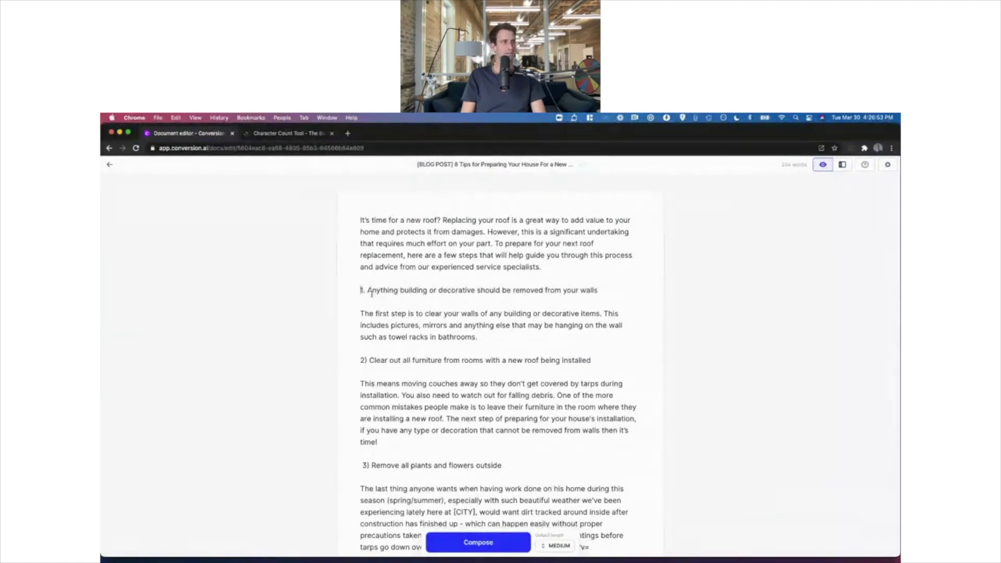
# Step: Delete everything below the first tip's heading, from its paragraph through the unfinished fourth tip
pyautogui.moveTo(359, 308); pyautogui.dragTo(364, 406)
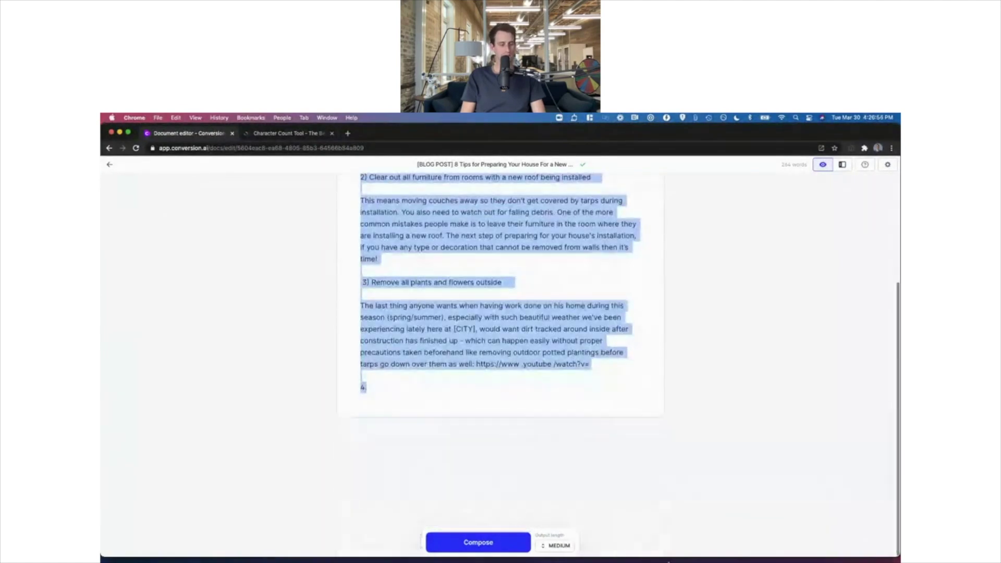
pyautogui.press('BackSpace')
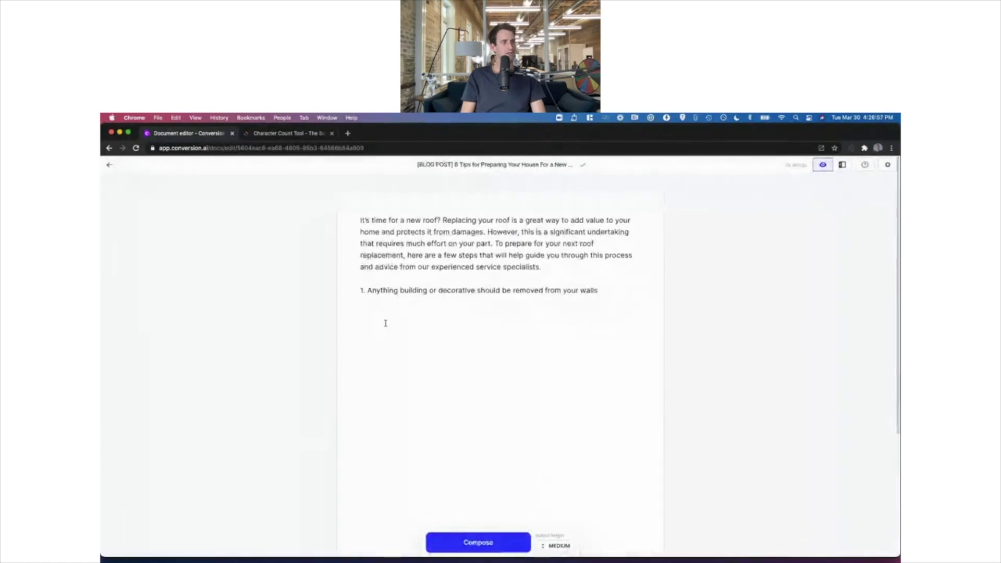
pyautogui.press('Return')
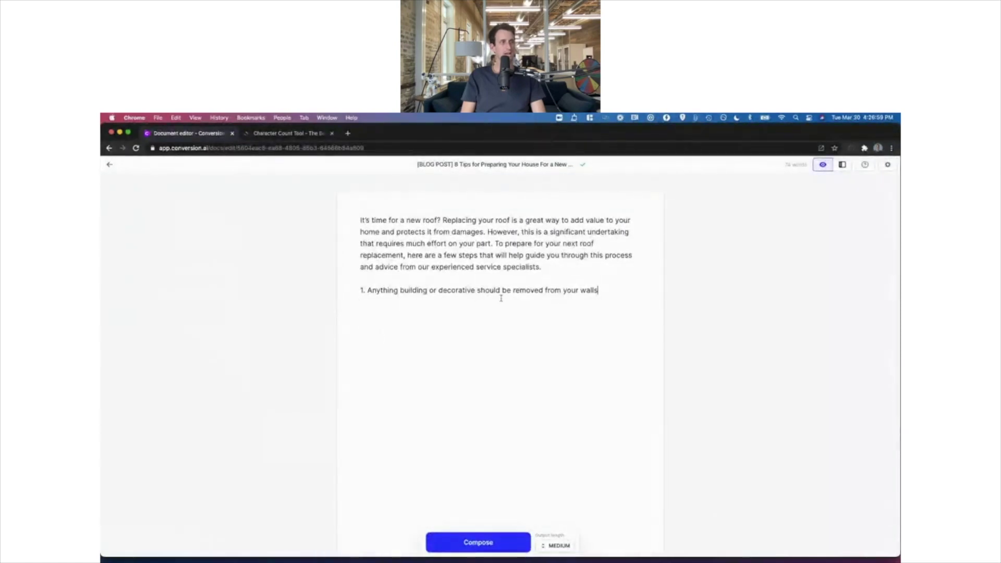
# Step: Have the AI compose a medium-length continuation after the first tip's heading, then delete the composed wallpaper paragraph
pyautogui.click(505, 541)
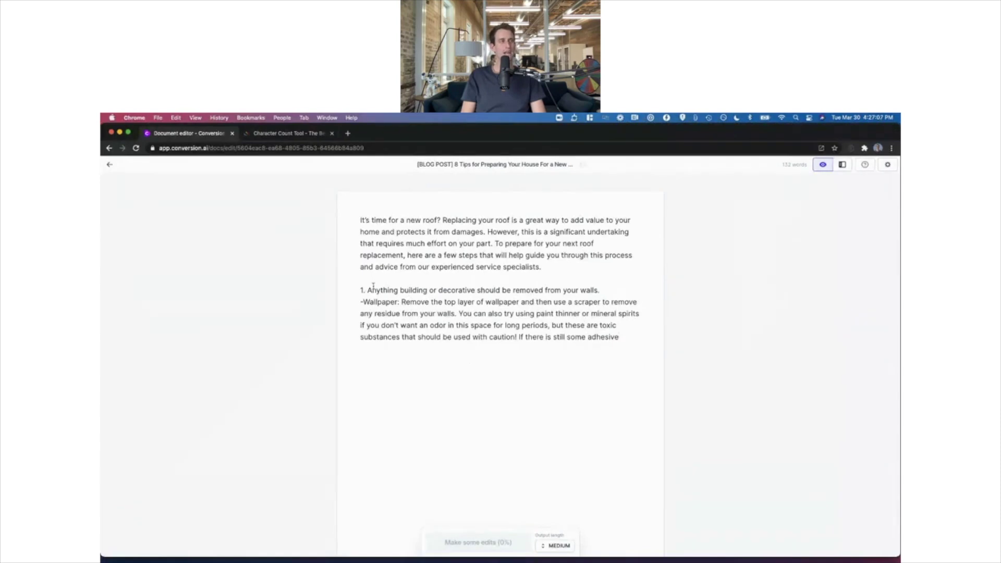
pyautogui.moveTo(360, 302); pyautogui.dragTo(618, 349)
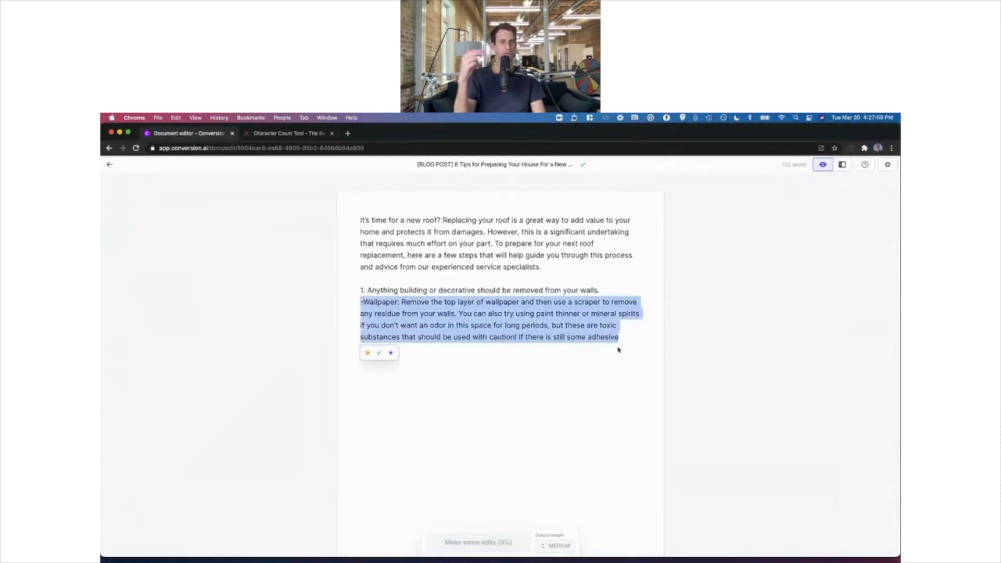
pyautogui.press('BackSpace')
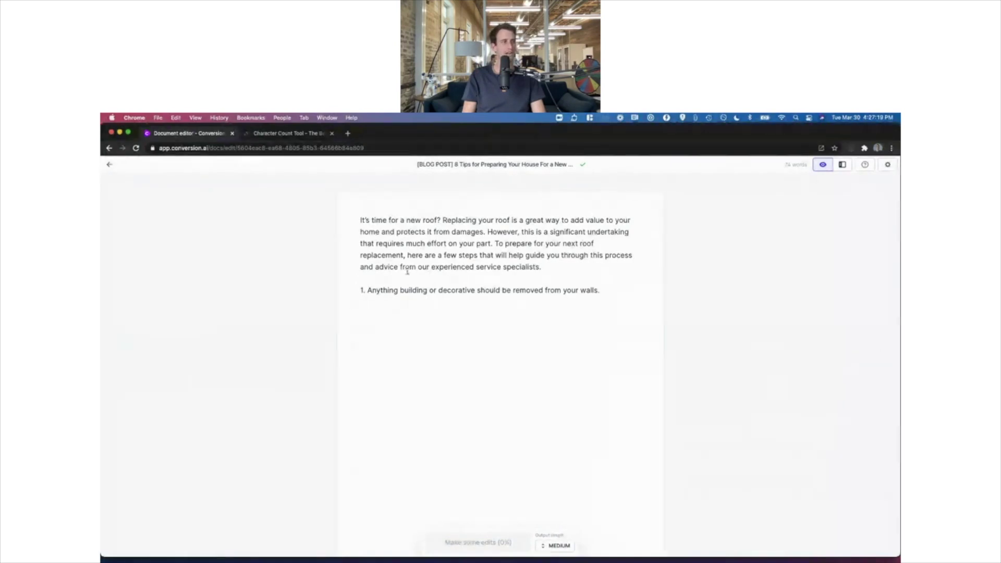
# Step: Highlight the first tip's heading, return to its end and start a new paragraph below it
pyautogui.tripleClick(391, 290)
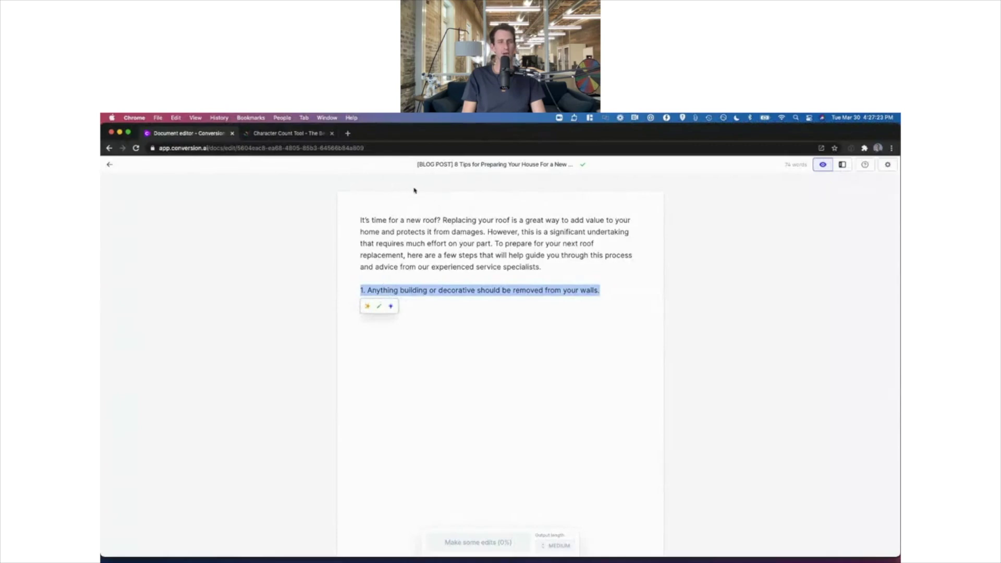
pyautogui.click(585, 363)
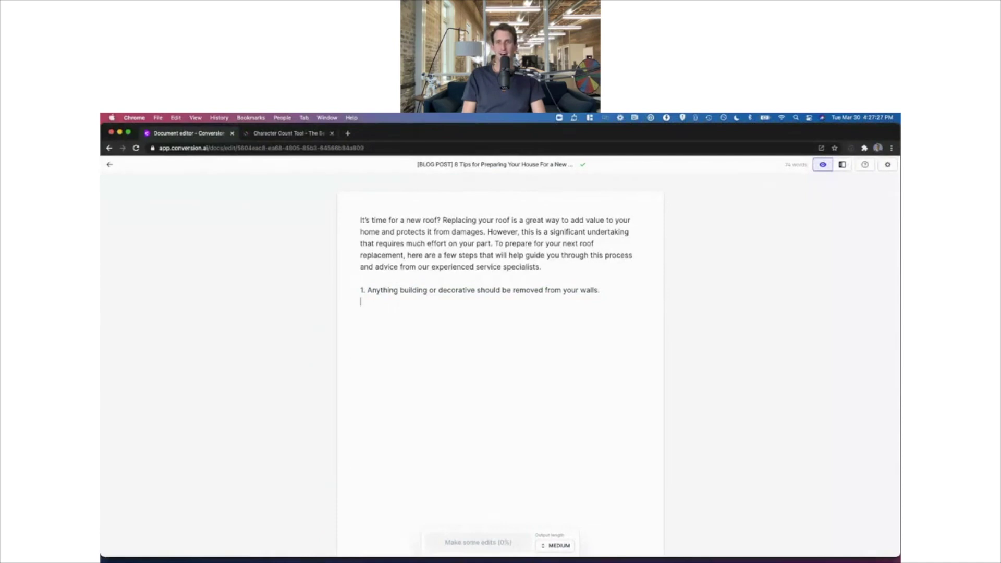
pyautogui.hscroll(-5, 536, 452)
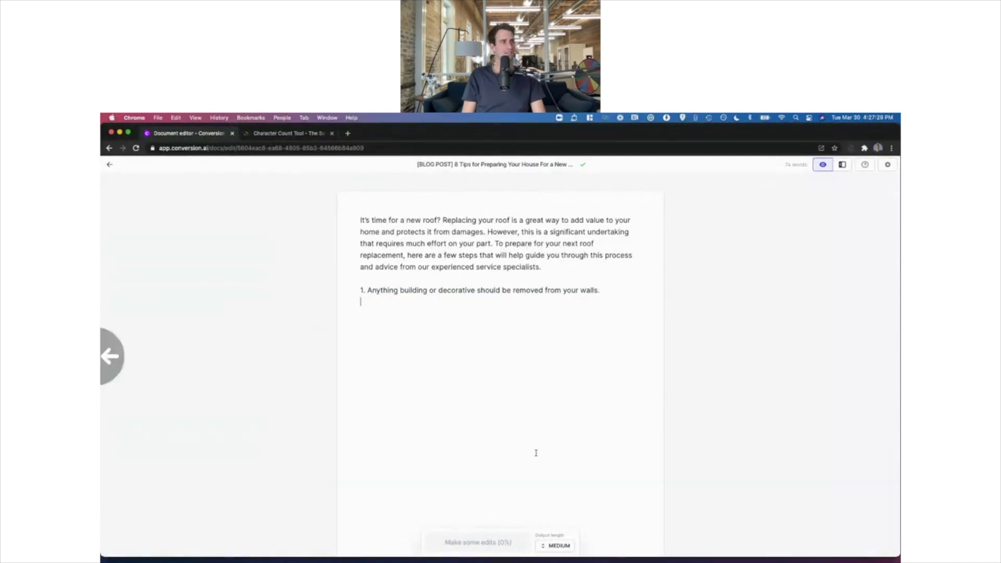
pyautogui.click(332, 234)
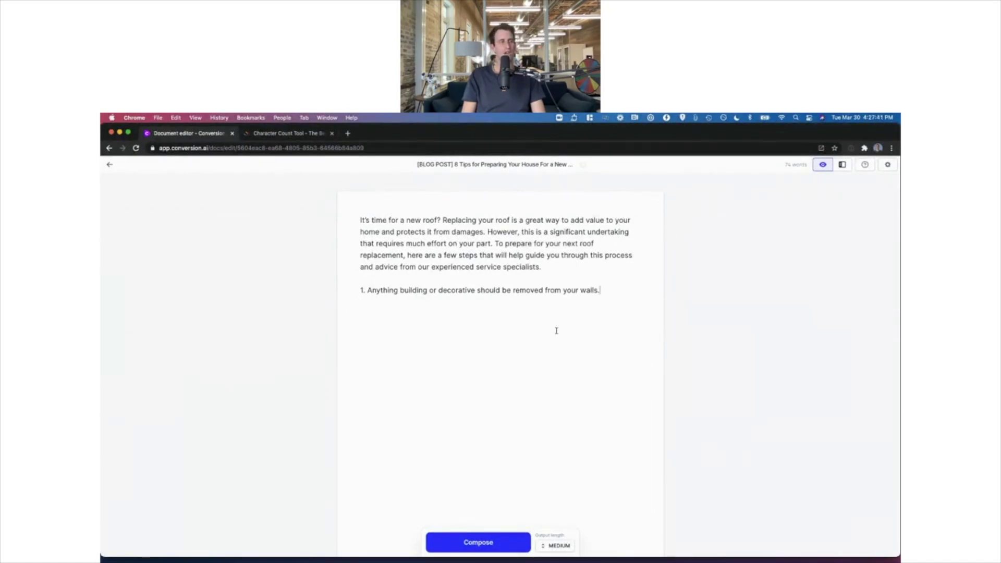
pyautogui.press('Return')
pyautogui.press('Return')
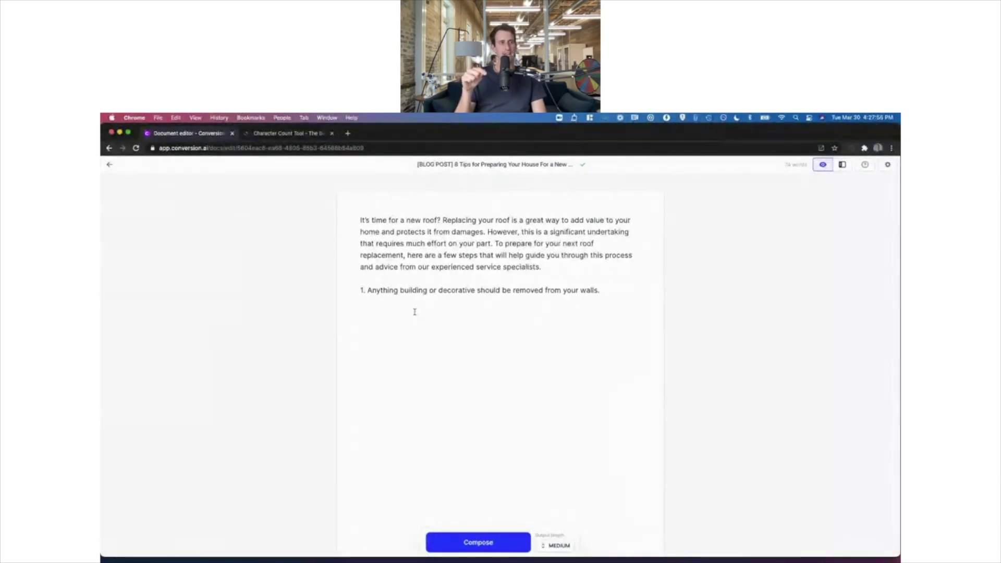
# Step: Shorten the first tip's heading to "1. Anything building" and select the text from there back to the post's beginning
pyautogui.moveTo(597, 295); pyautogui.dragTo(428, 292)
pyautogui.press('BackSpace')
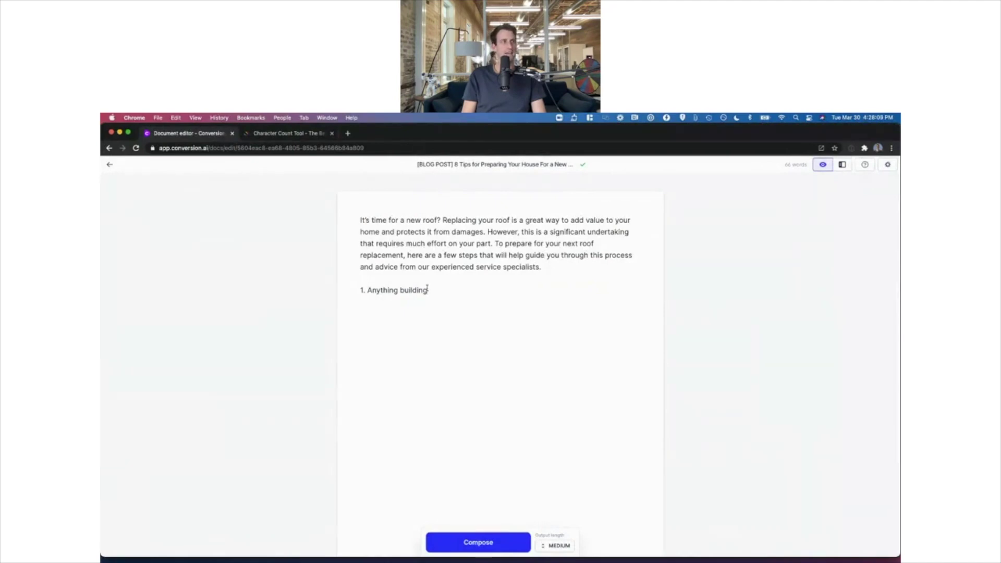
pyautogui.moveTo(427, 290); pyautogui.dragTo(352, 219)
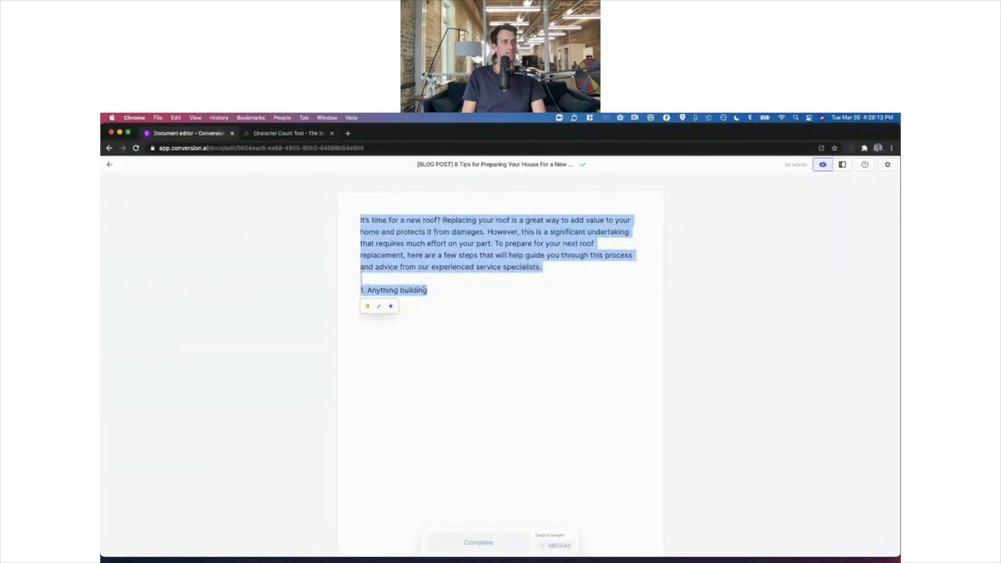
# Step: Add "or" to the end of the first tip's heading and highlight the heading line
pyautogui.click(433, 290)
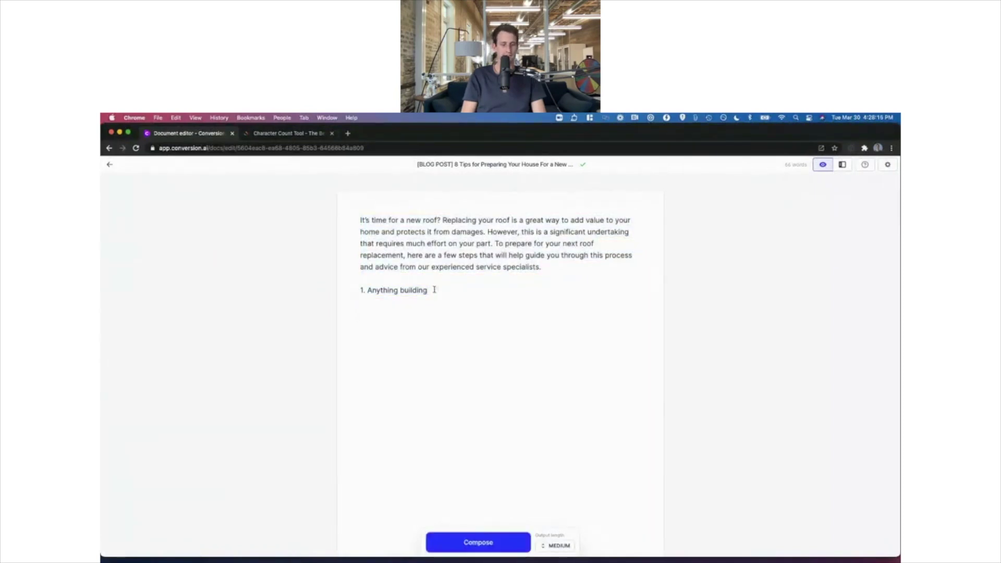
pyautogui.write('or')
pyautogui.moveTo(437, 290); pyautogui.dragTo(417, 274)
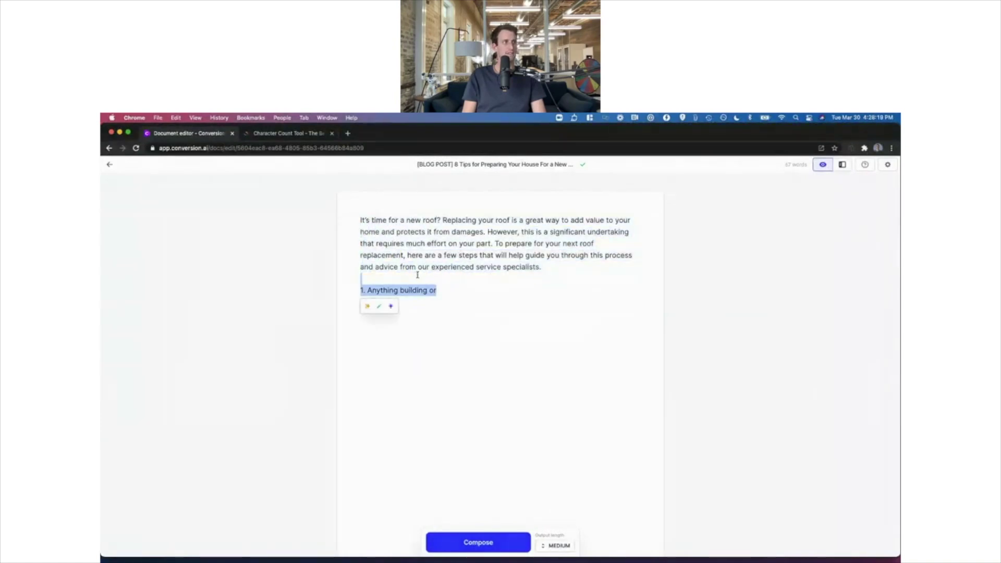
# Step: Complete the first tip's heading as "1. Anything building or decorative should be removed from your walls."
pyautogui.click(438, 290)
pyautogui.press('BackSpace')
pyautogui.press('BackSpace')
pyautogui.press('BackSpace')
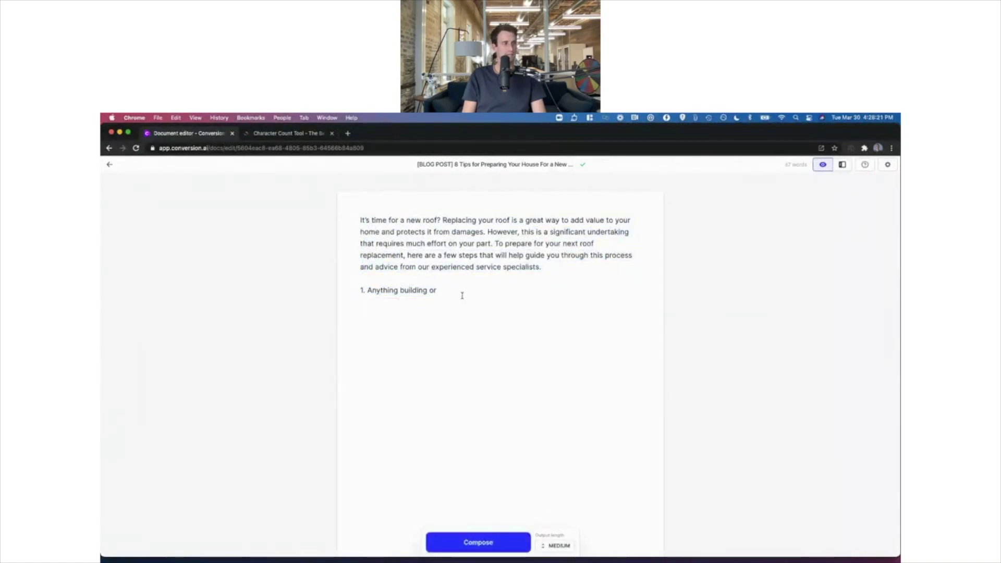
pyautogui.write('.')
pyautogui.press('super+z')
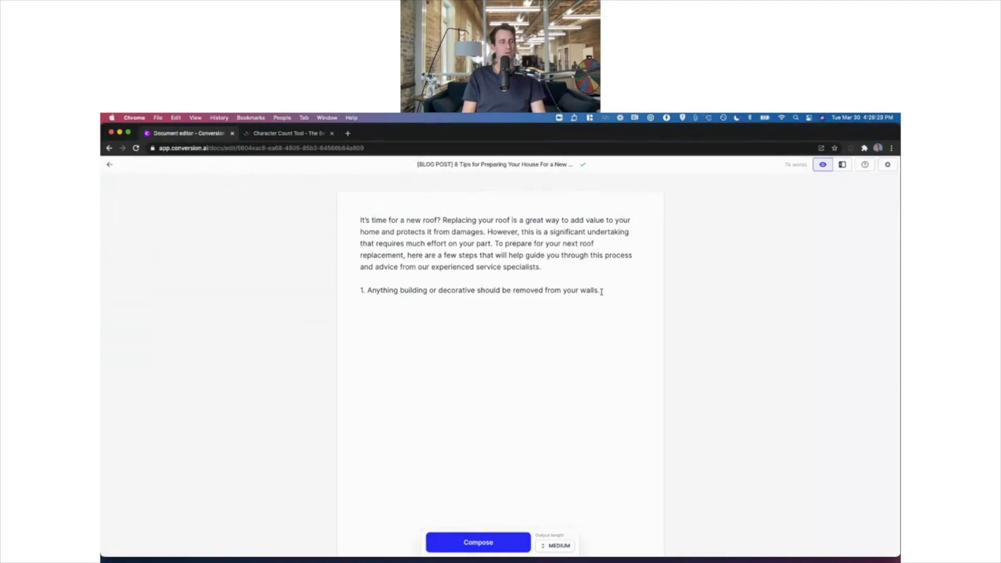
# Step: Have the AI compose a medium-length continuation and move the text cursor around inside the intro paragraph while it writes
pyautogui.click(479, 543)
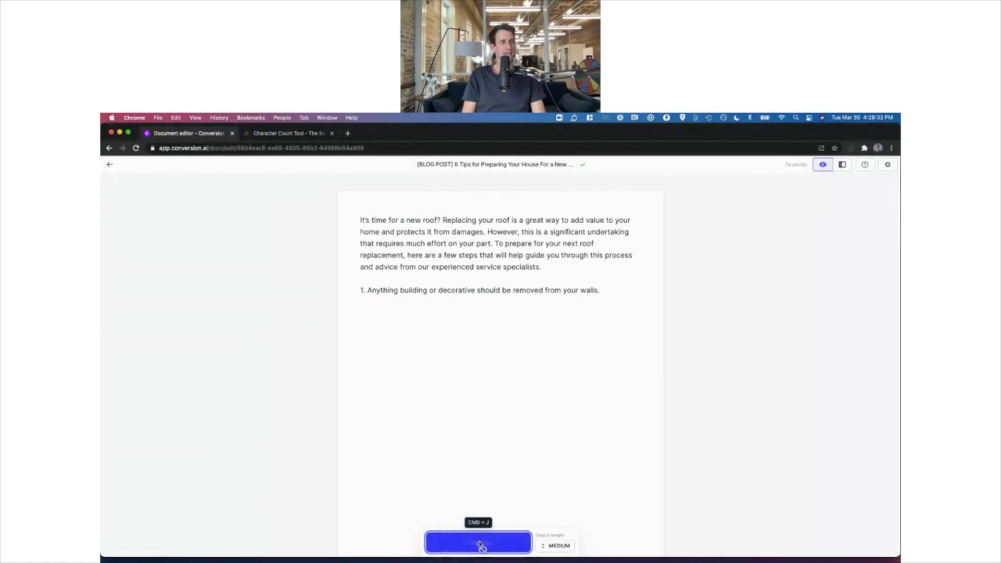
pyautogui.click(460, 244)
pyautogui.click(422, 244)
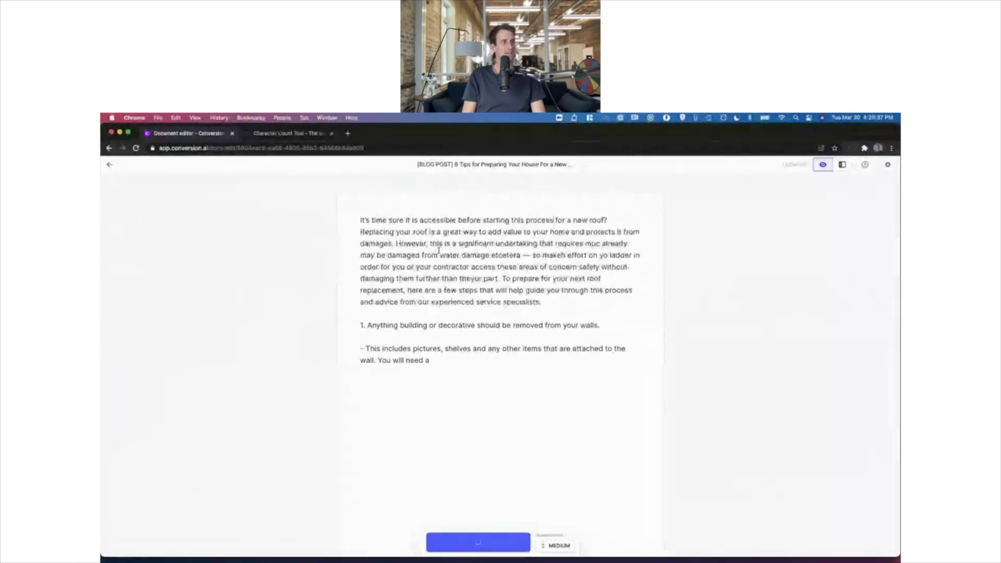
pyautogui.click(488, 221)
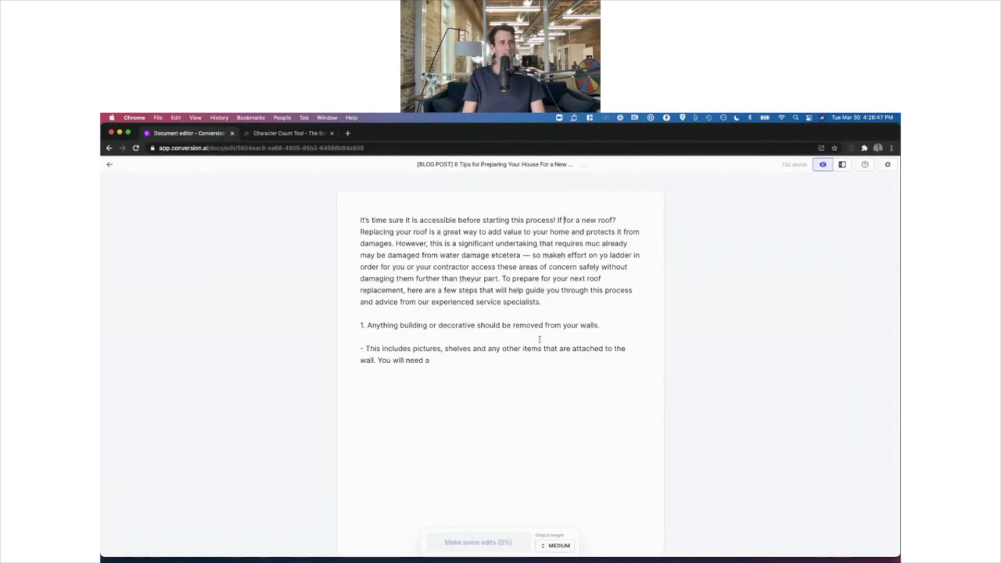
# Step: Undo the composed text back to the original intro paragraph and the first tip's full heading
pyautogui.press('super+z')
pyautogui.press('super+z')
pyautogui.press('super+z')
pyautogui.press('super+z')
pyautogui.press('super+z')
pyautogui.press('super+z')
pyautogui.press('super+shift+z')
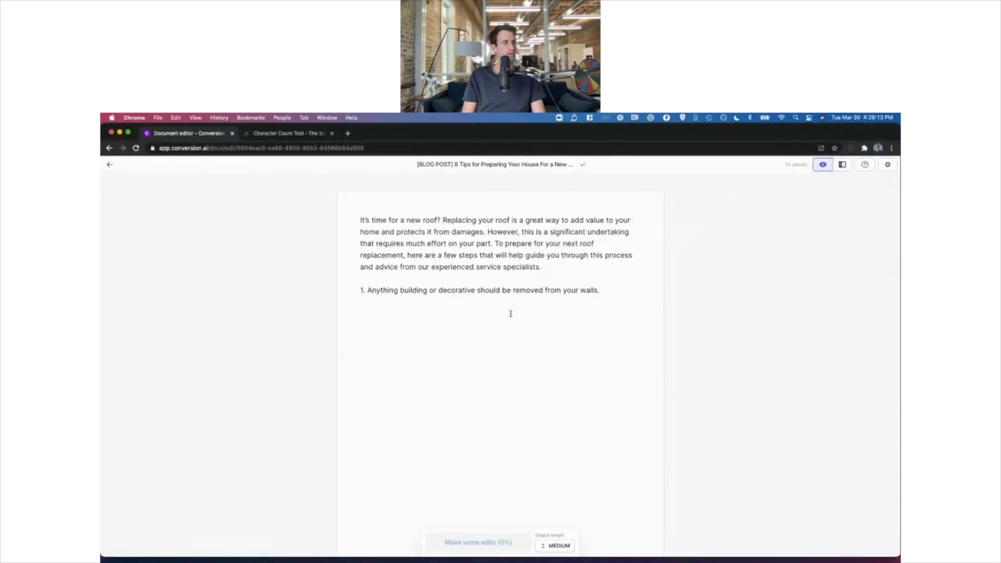
# Step: Review the roofing post's title and content description in the document settings, then close them without saving
pyautogui.click(476, 167)
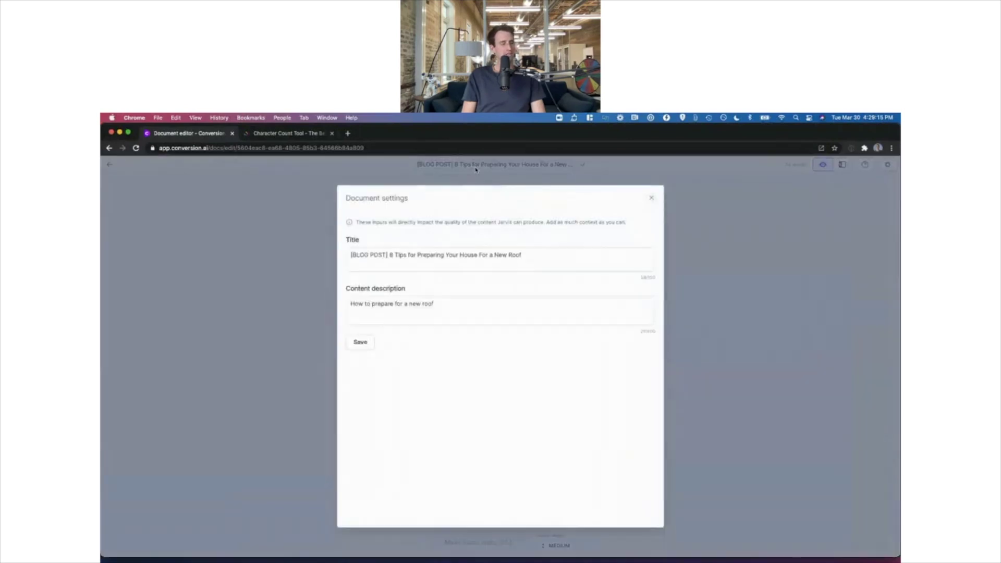
pyautogui.click(448, 310)
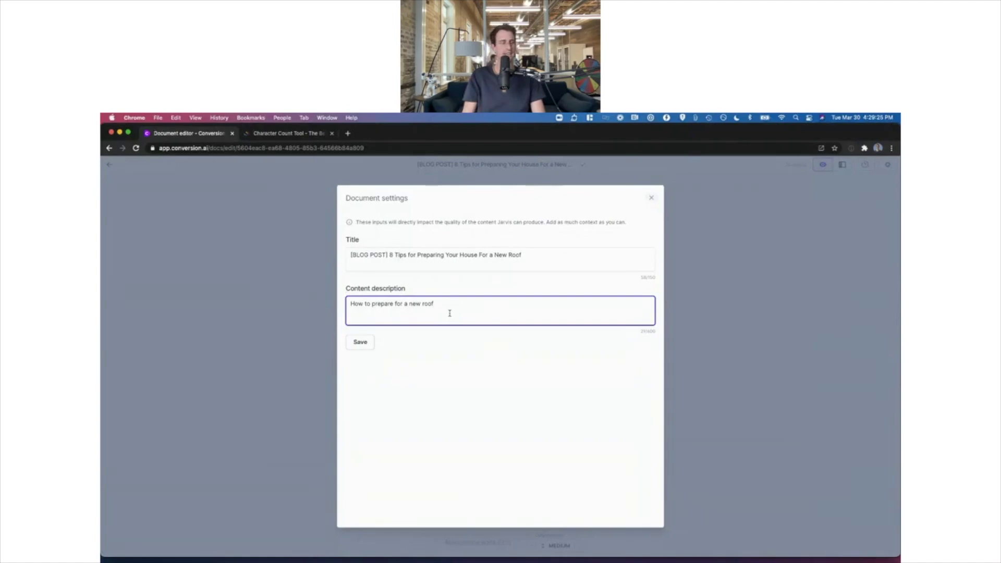
pyautogui.click(721, 336)
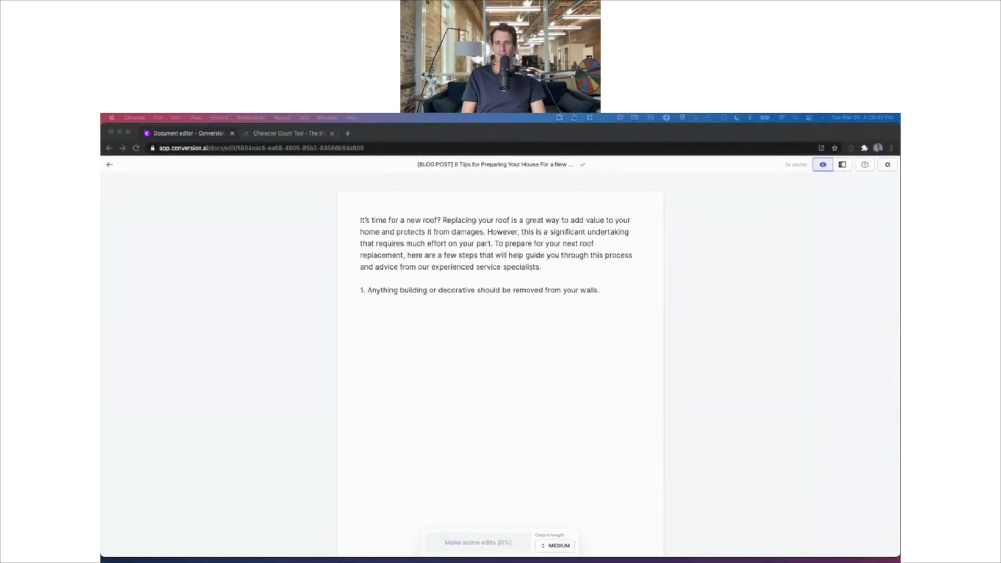
# Step: Leave the roofing post for the documents list and open "How to Lose Weight: 10 Diet Tips"
pyautogui.click(593, 301)
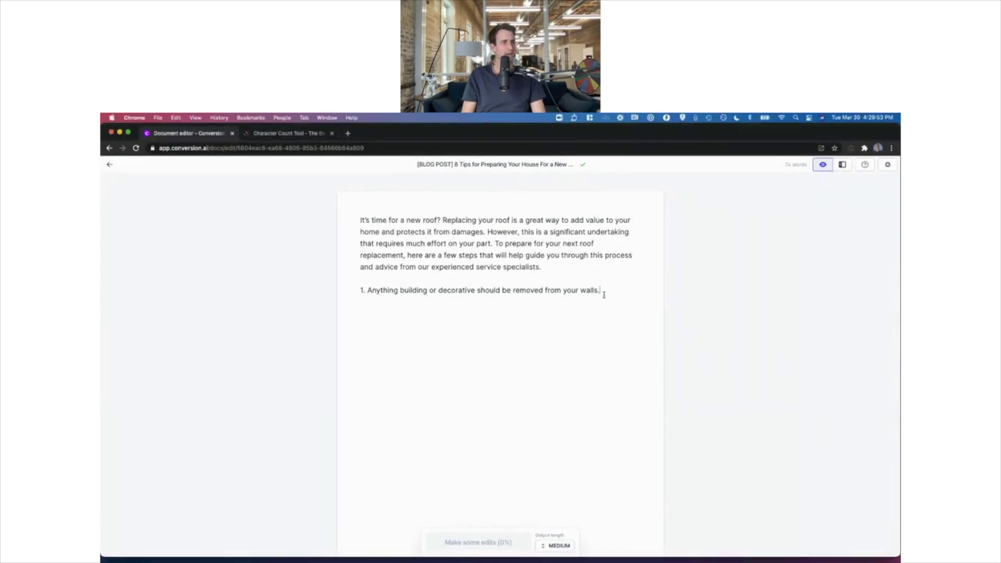
pyautogui.press('super+bracketleft')
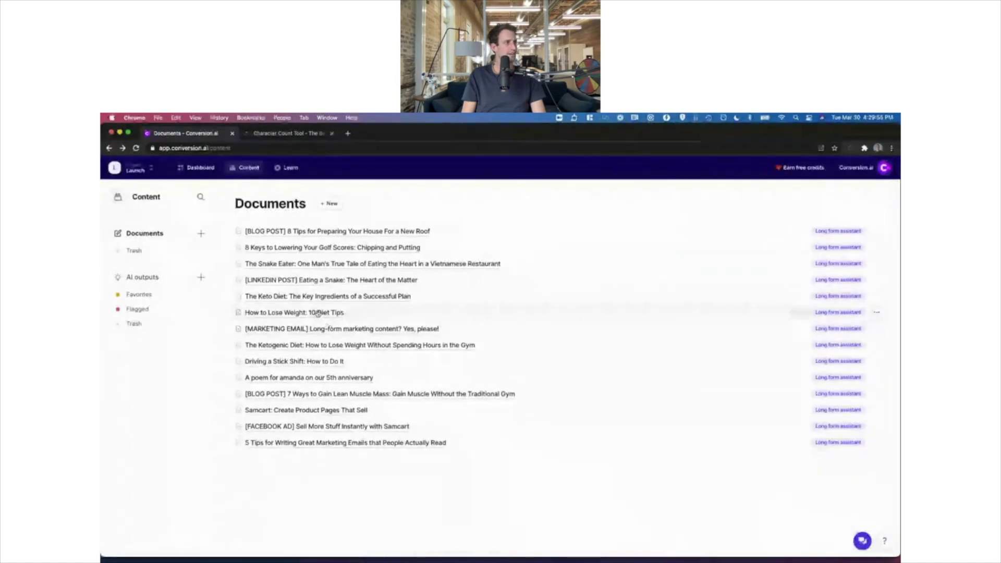
pyautogui.click(318, 312)
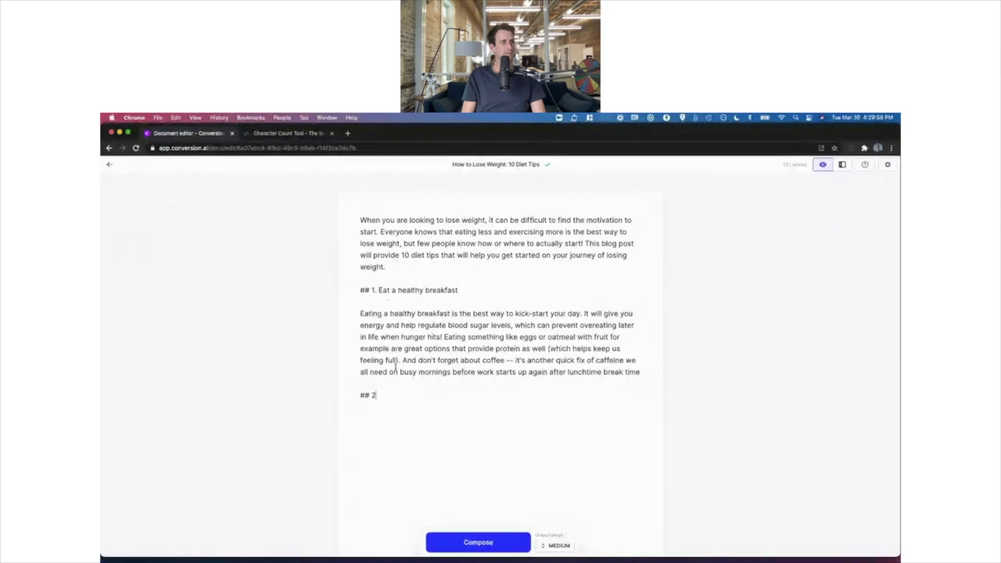
# Step: Remove the space after the hash marks in the weight-loss post's first and second tip headings
pyautogui.click(387, 389)
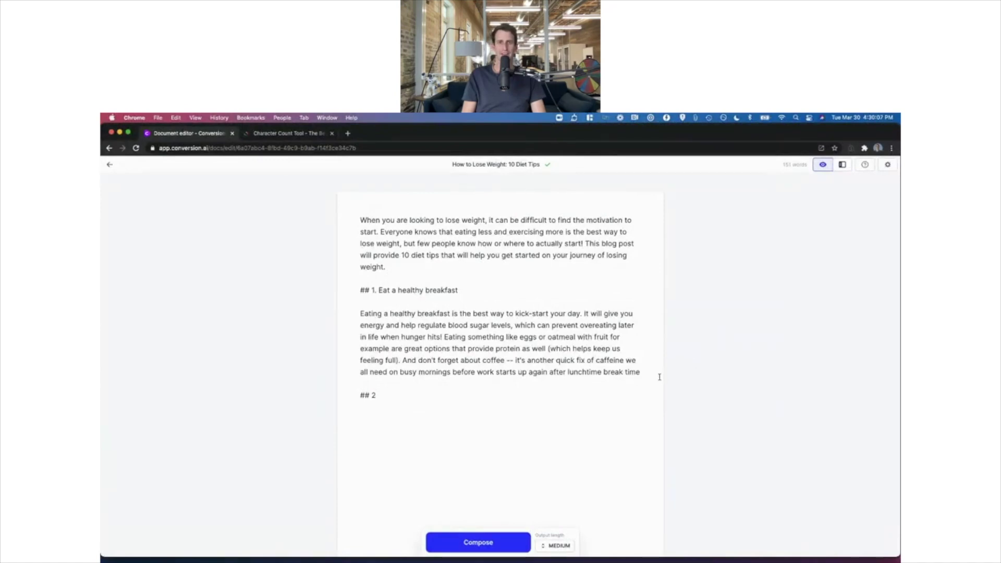
pyautogui.click(372, 290)
pyautogui.press('BackSpace')
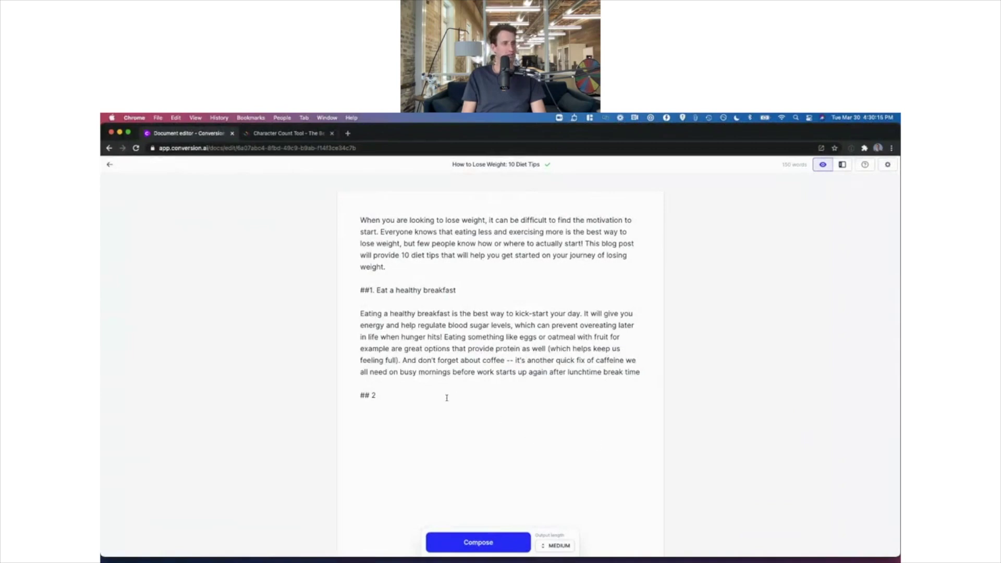
pyautogui.click(372, 396)
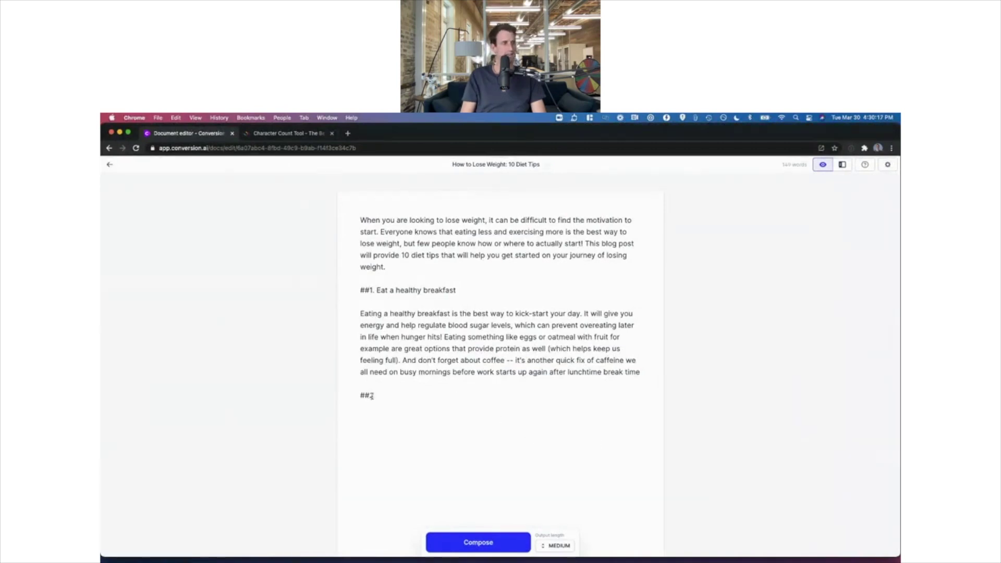
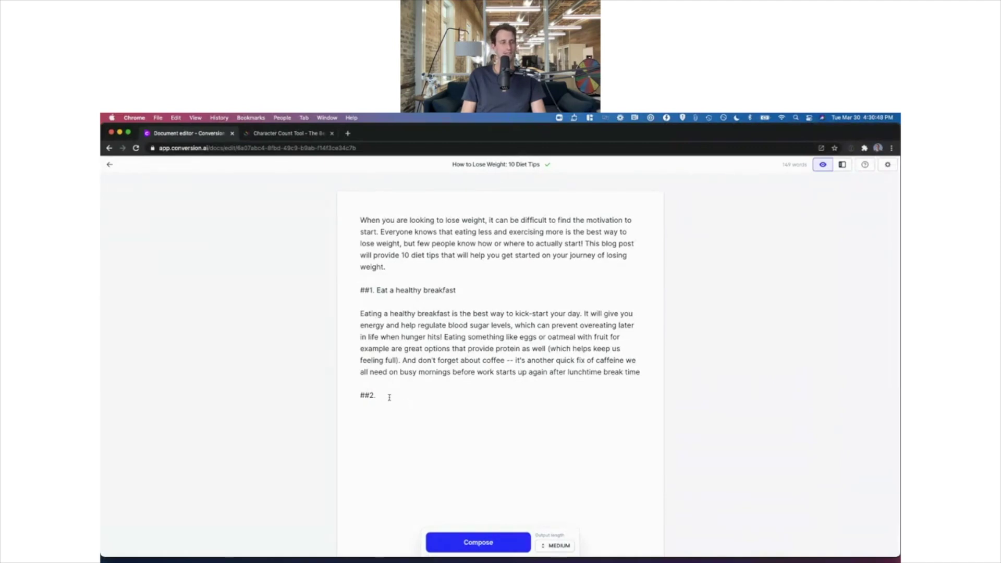
# Step: End the healthy breakfast paragraph with a period
pyautogui.click(638, 372)
pyautogui.write('.')
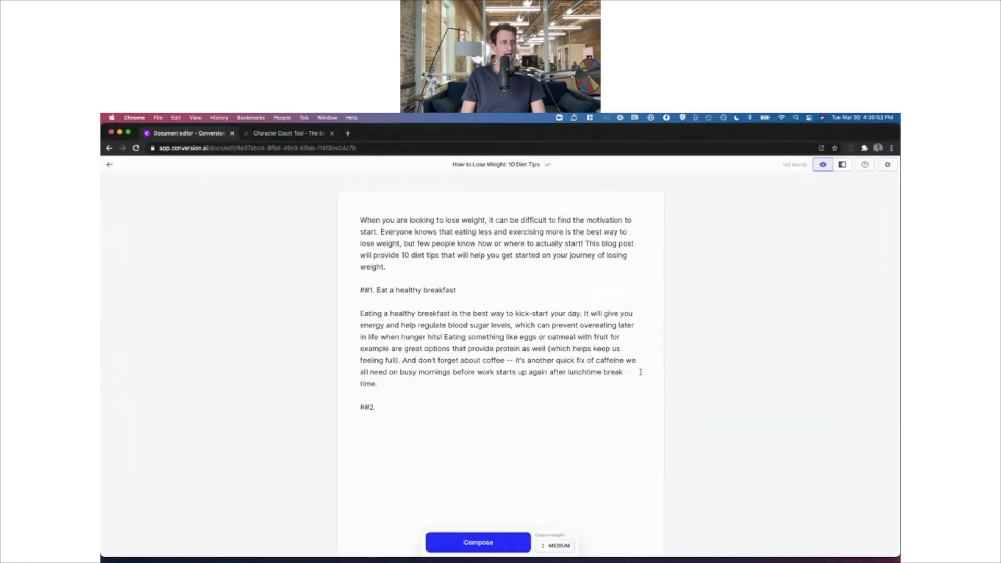
pyautogui.click(588, 411)
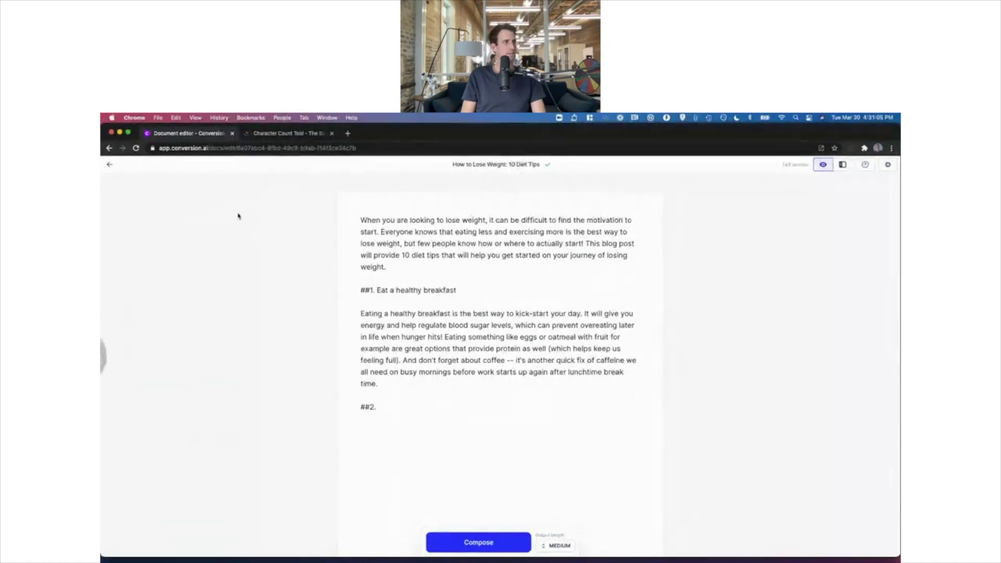
# Step: Go back to the documents list and open "[BLOG POST] 7 Ways to Gain Lean Muscle Mass"
pyautogui.hscroll(-5, 239, 216)
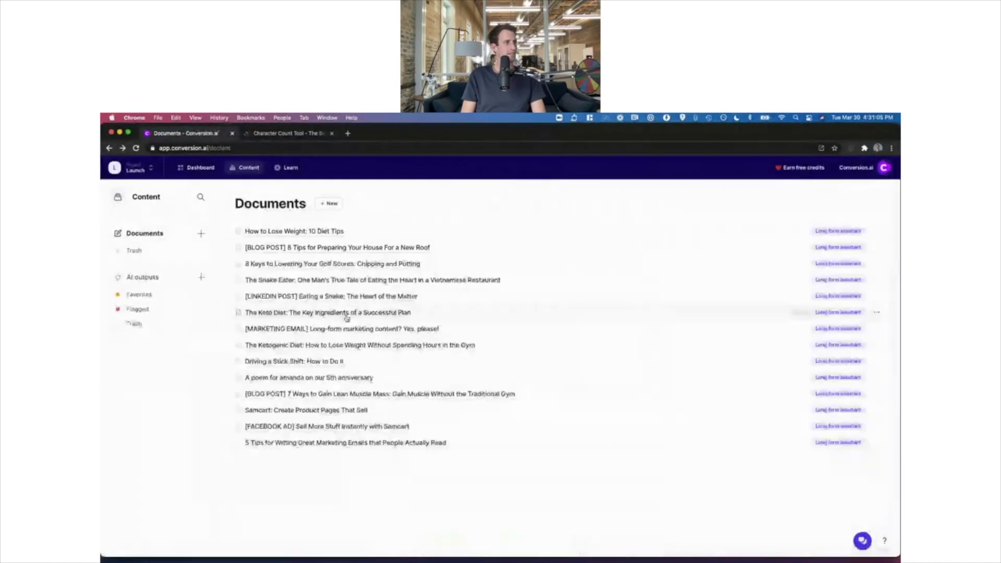
pyautogui.click(332, 403)
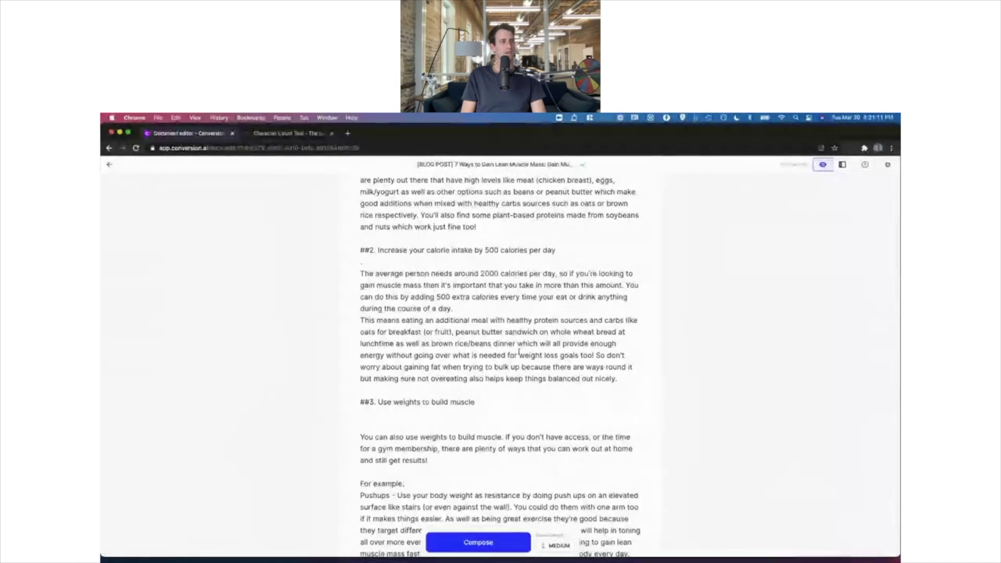
# Step: Try appending a copy of section 2's "This means eating an additional meal" paragraph after the article's conclusion
pyautogui.moveTo(504, 386); pyautogui.dragTo(361, 323)
pyautogui.press('super+c')
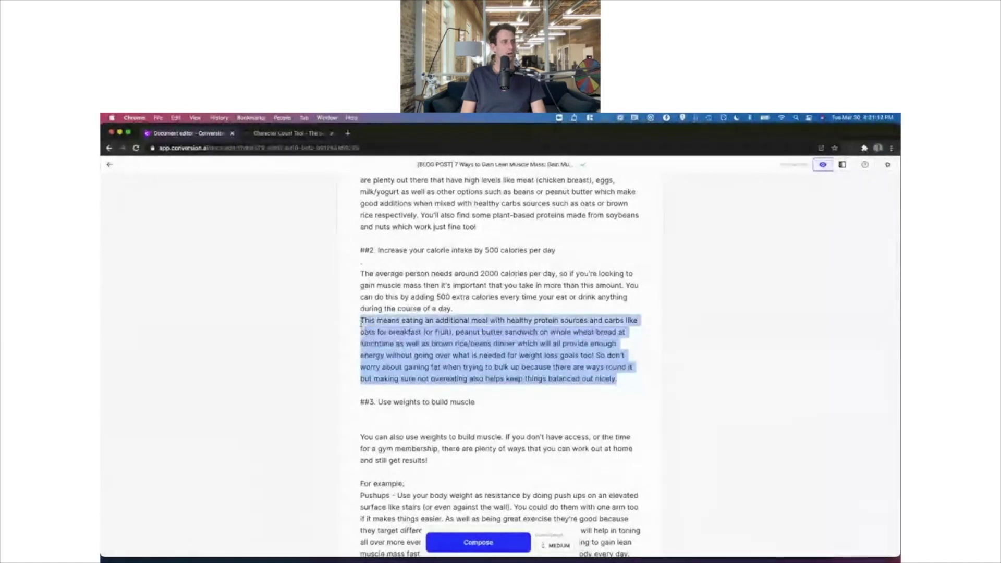
pyautogui.scroll(-15, 439, 443)
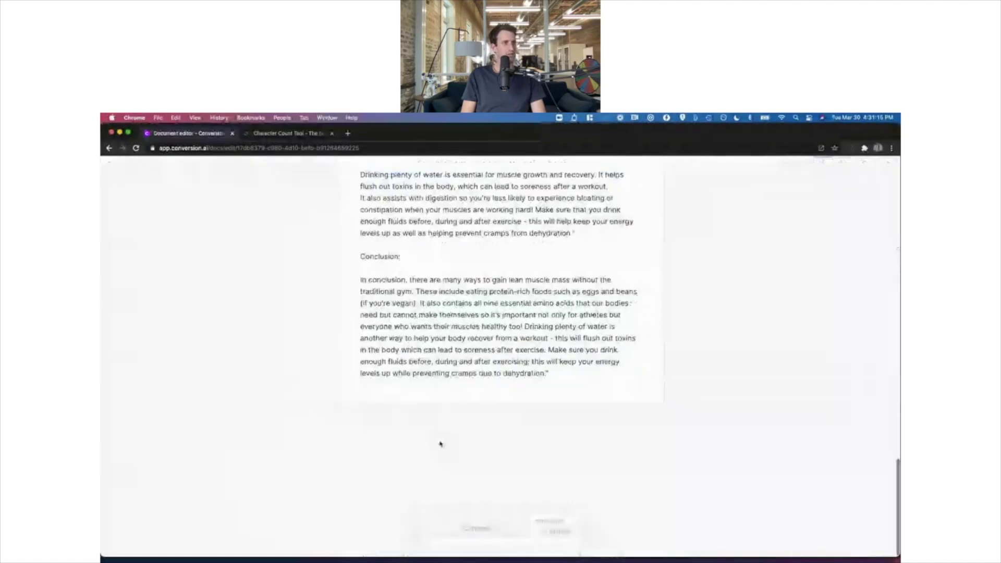
pyautogui.click(550, 389)
pyautogui.press('Return')
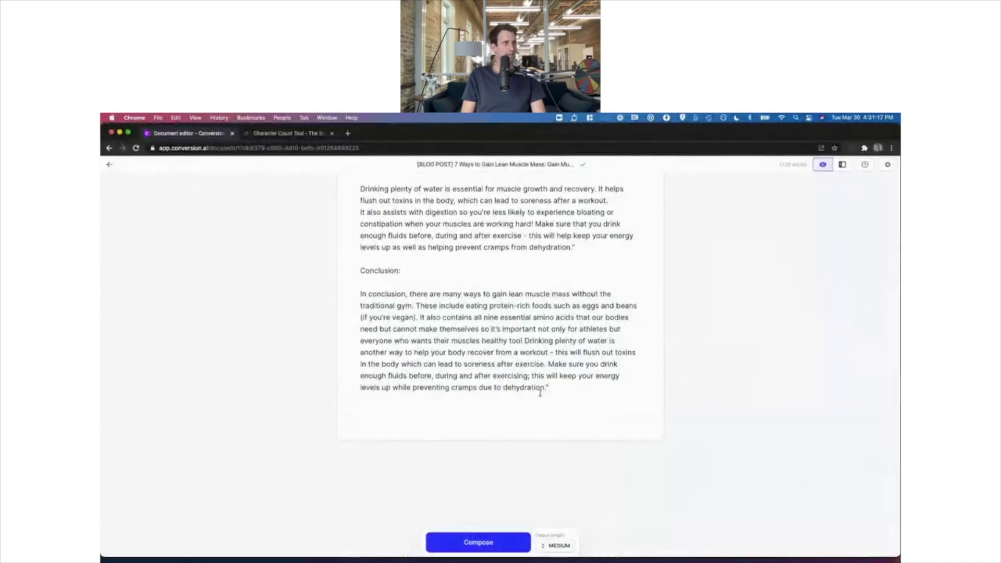
pyautogui.press('super+v')
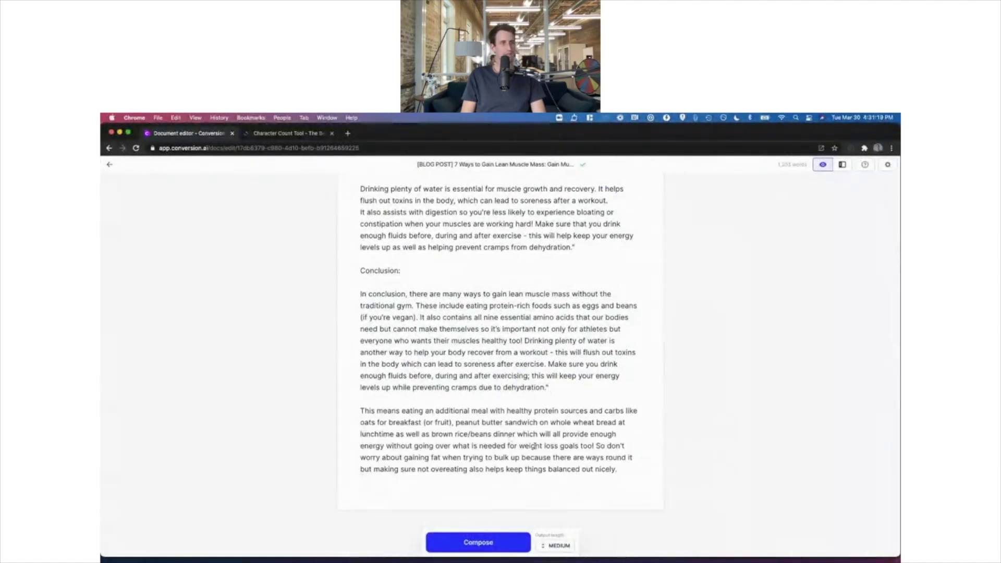
# Step: Show the writing templates beside the article and look through its text from introduction to conclusion
pyautogui.click(842, 165)
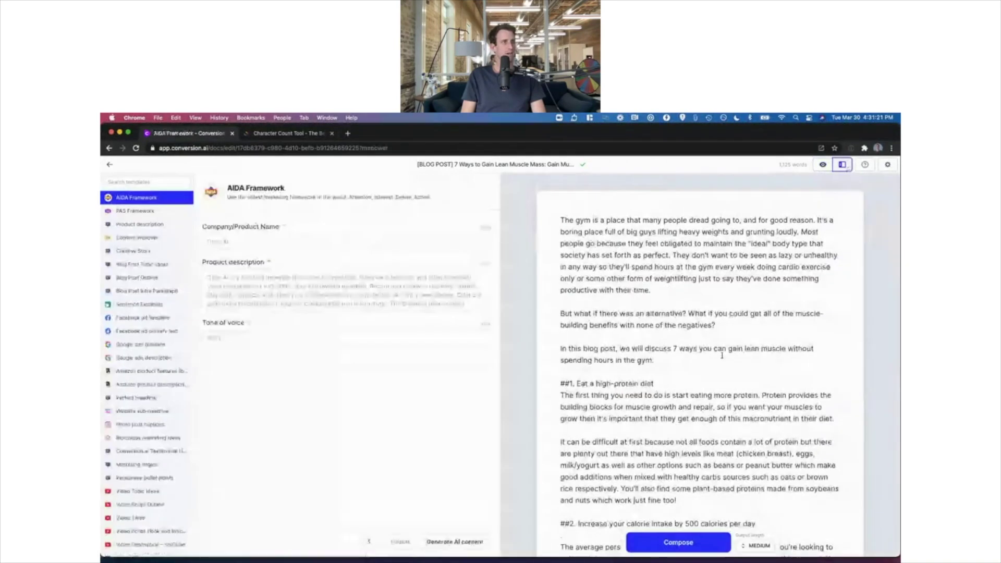
pyautogui.scroll(-15, 722, 356)
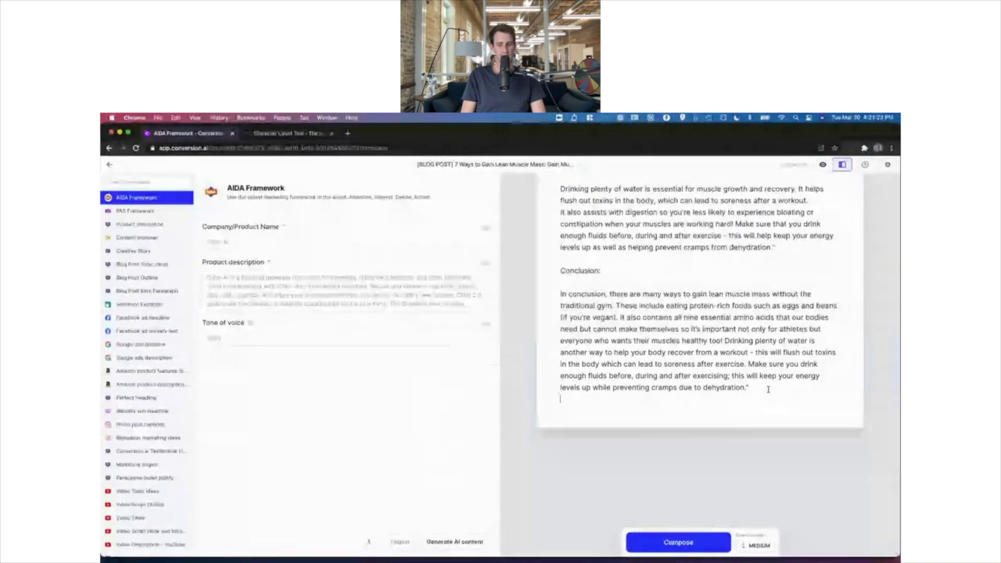
pyautogui.scroll(15, 767, 389)
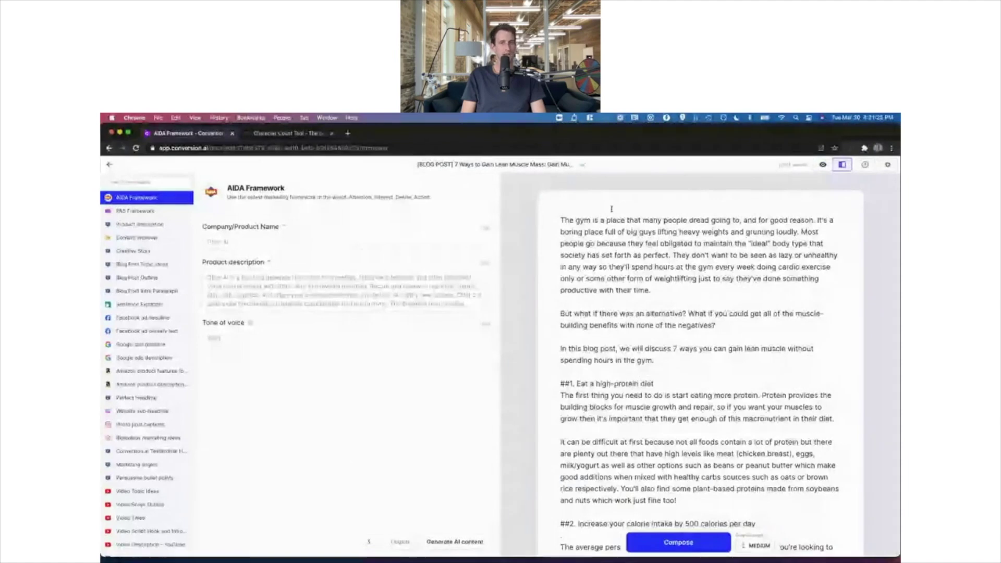
pyautogui.scroll(-5, 640, 315)
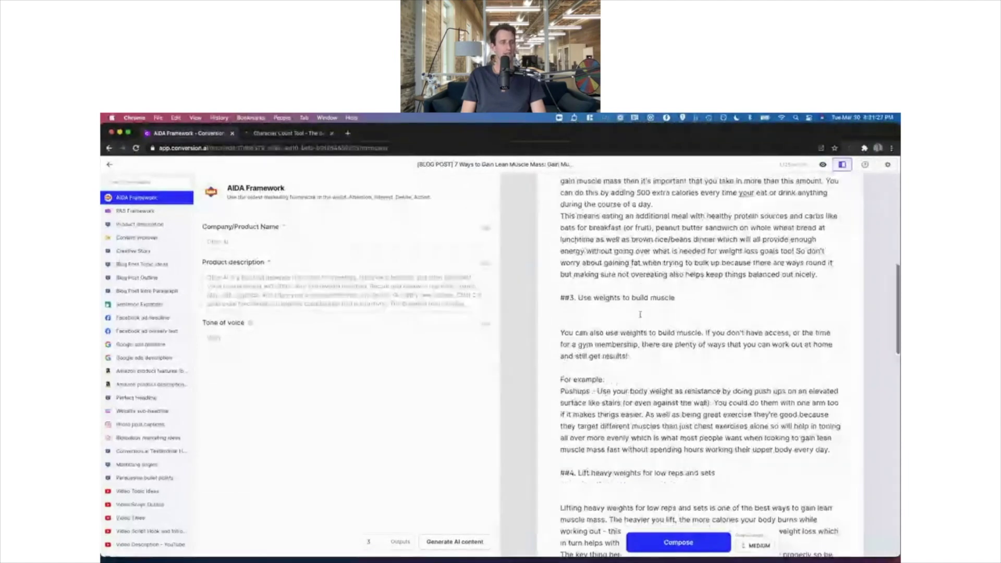
pyautogui.scroll(-15, 640, 314)
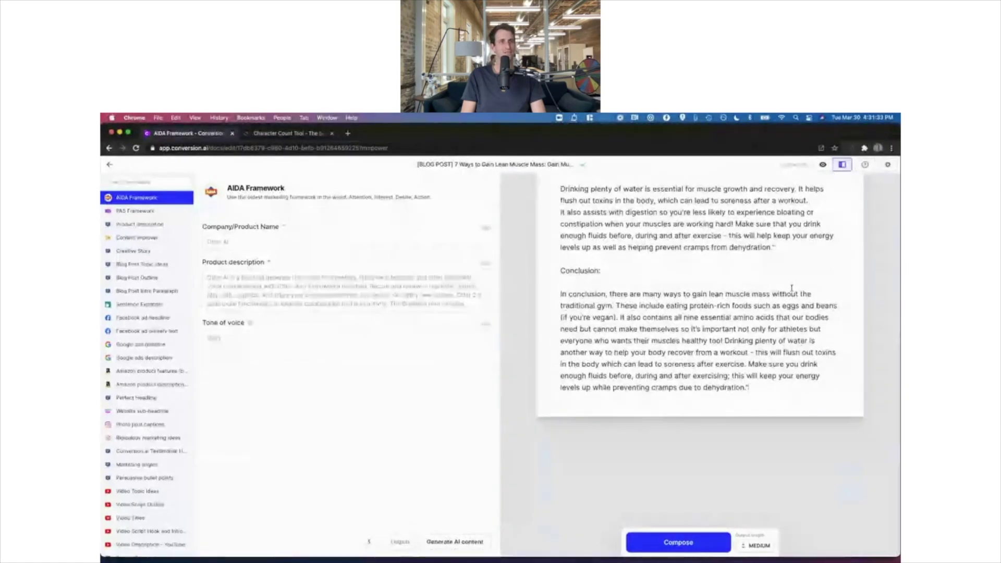
# Step: Return to the document-only view and review the article's closing section on drinking water and its conclusion
pyautogui.click(822, 164)
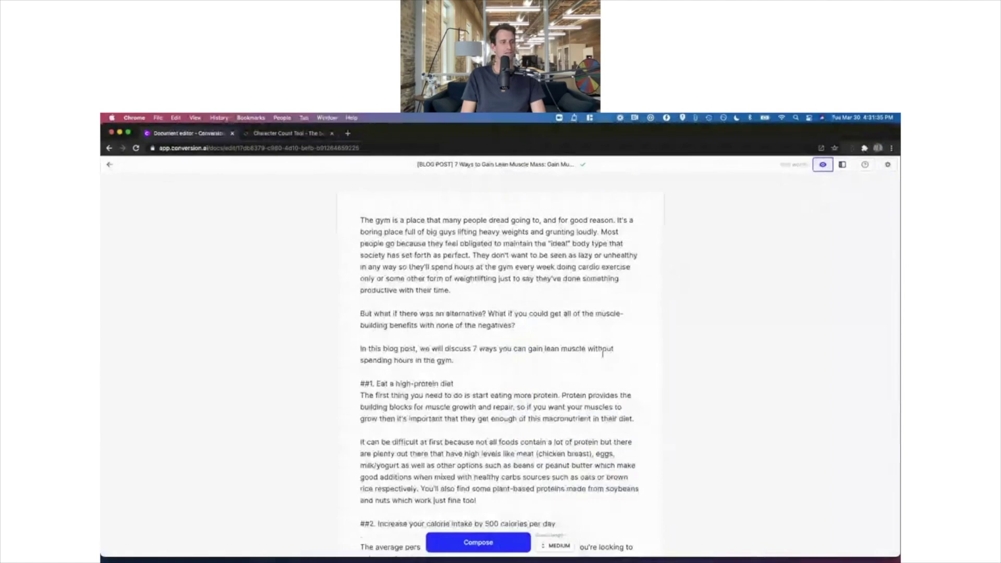
pyautogui.scroll(-15, 599, 349)
pyautogui.scroll(-15, 603, 355)
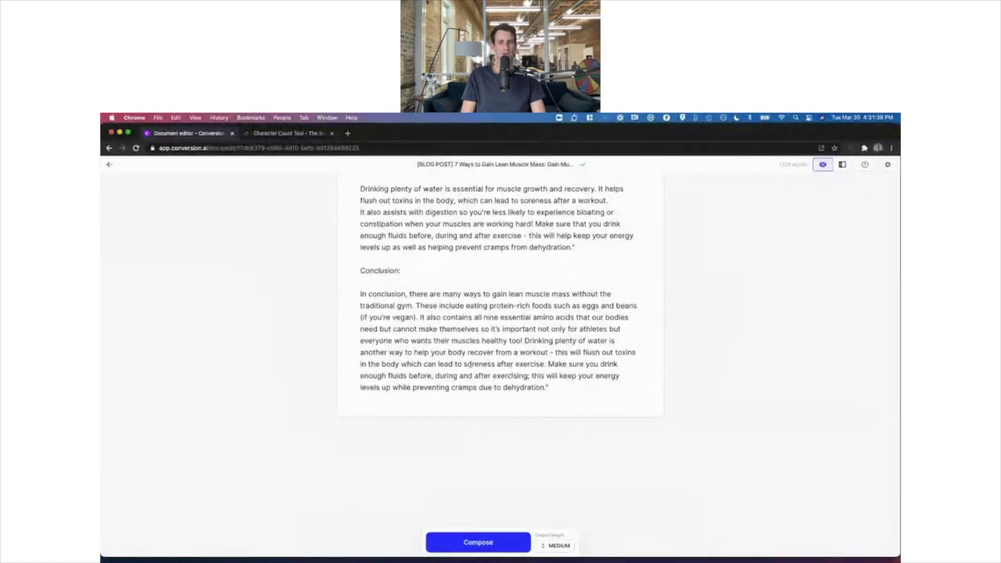
pyautogui.scroll(1, 486, 363)
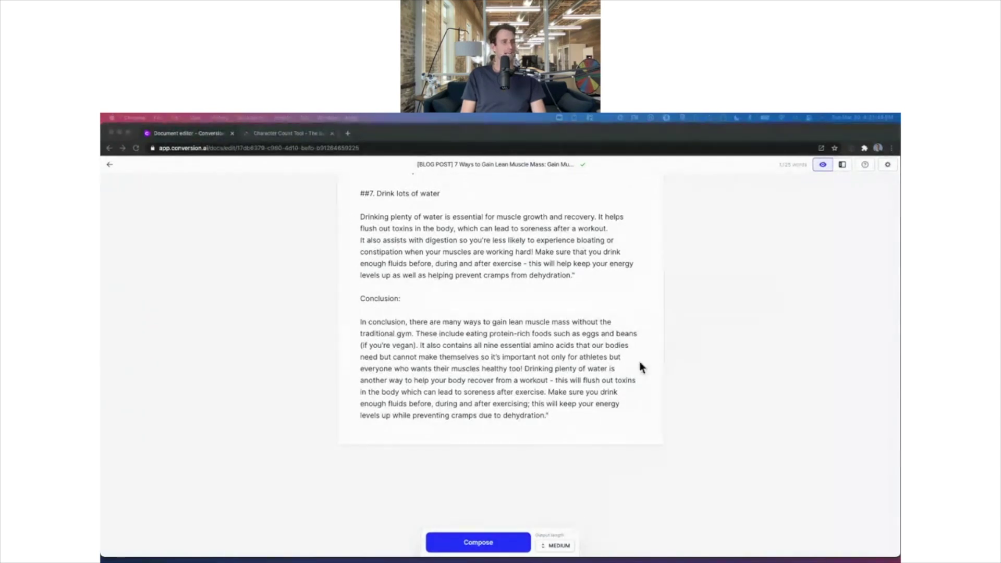
pyautogui.press('super+Tab')
pyautogui.scroll(1, 508, 363)
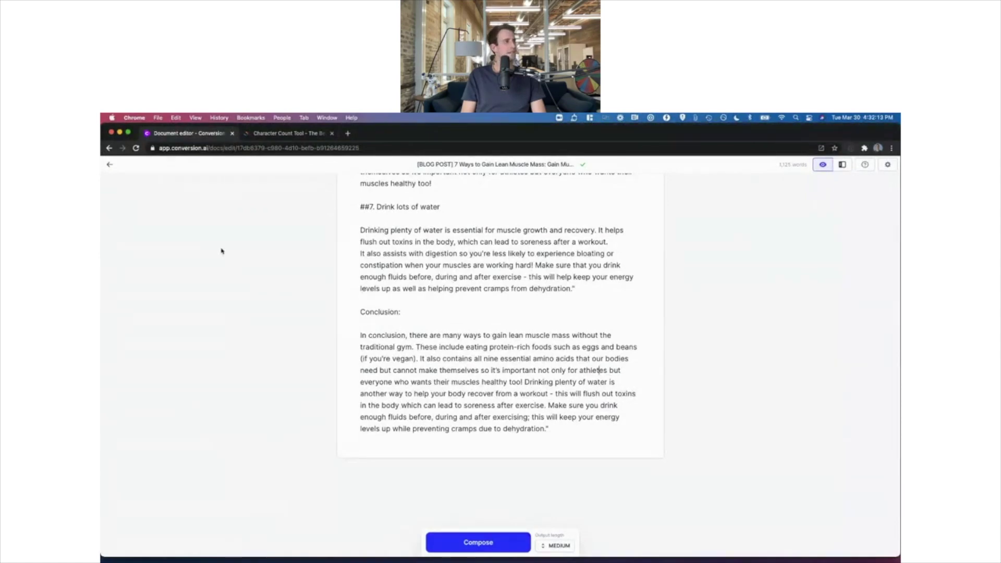
# Step: Open "8 Keys to Lowering Your Golf Scores: Chipping and Putting" and review the content description in its document settings
pyautogui.click(109, 164)
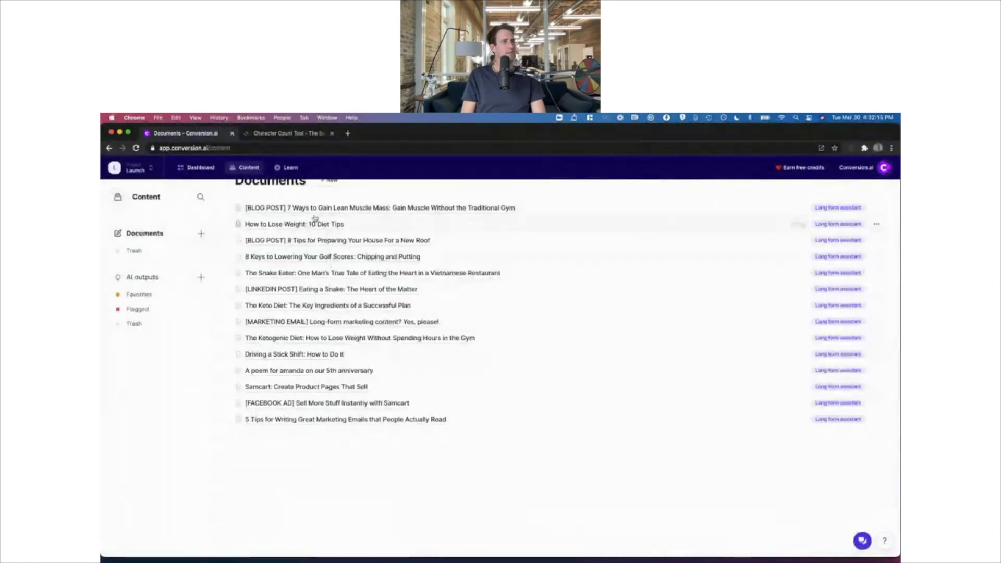
pyautogui.click(342, 257)
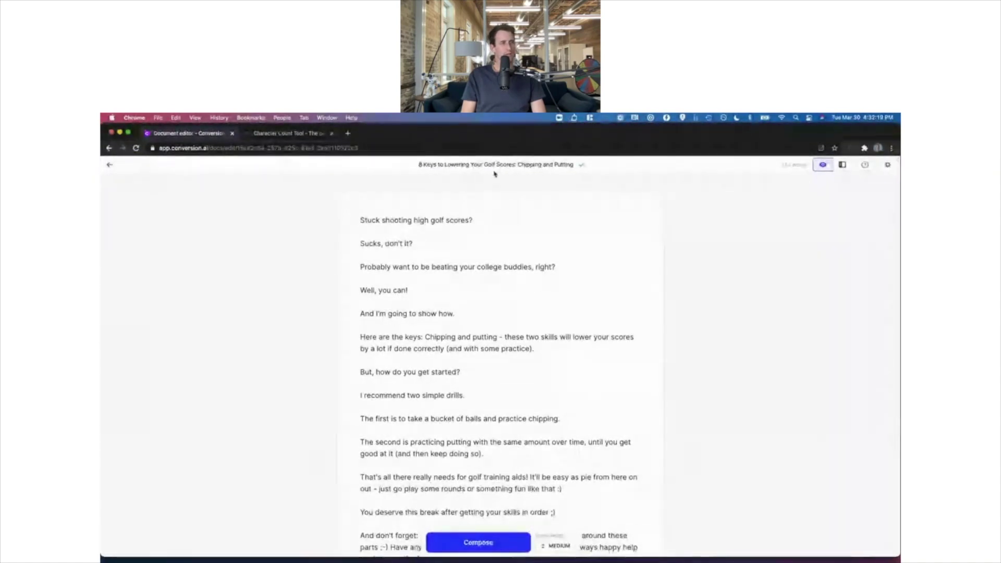
pyautogui.click(495, 165)
pyautogui.click(515, 308)
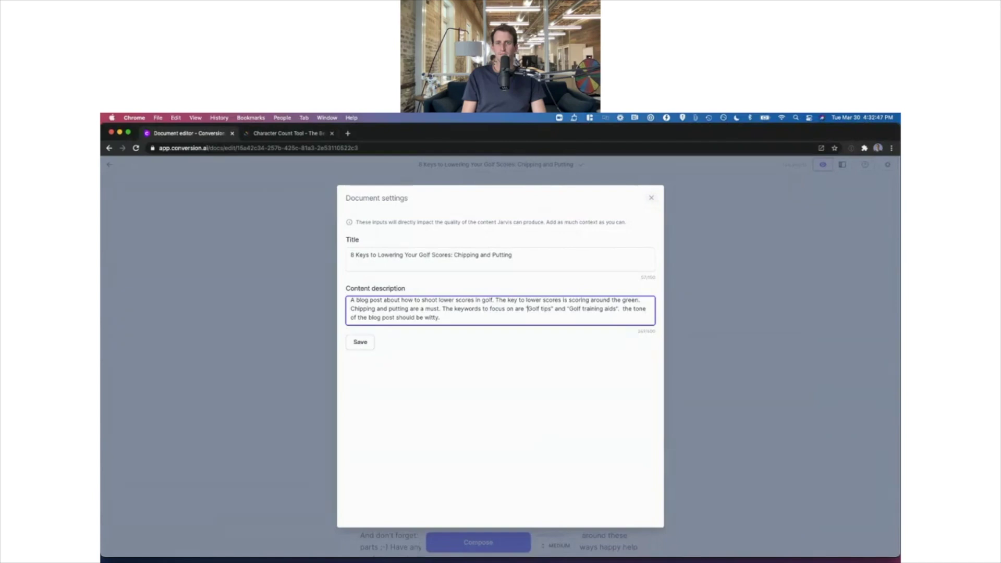
pyautogui.press('Escape')
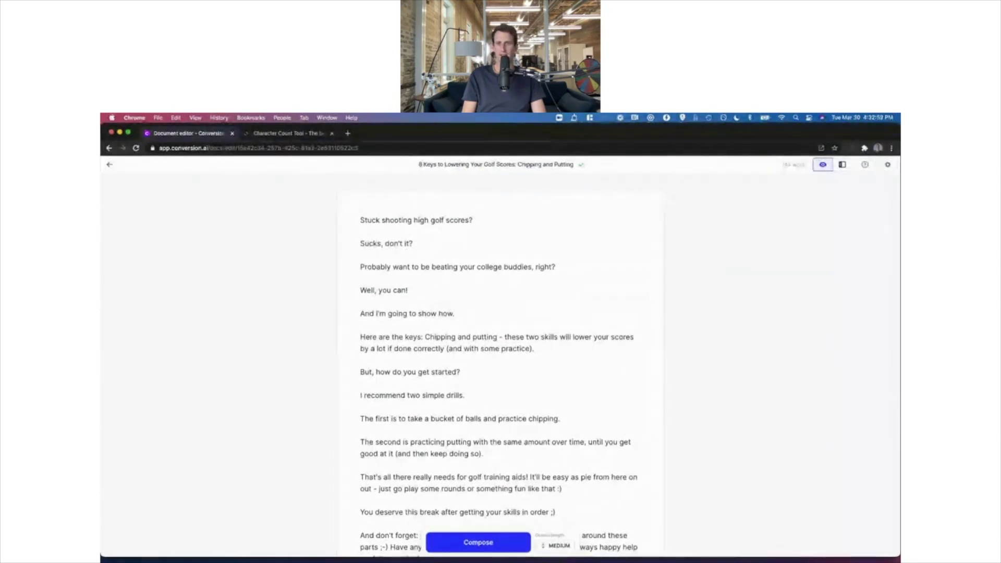
# Step: Set the output length to Short and place the cursor at the end of the golf post's last paragraph
pyautogui.click(465, 432)
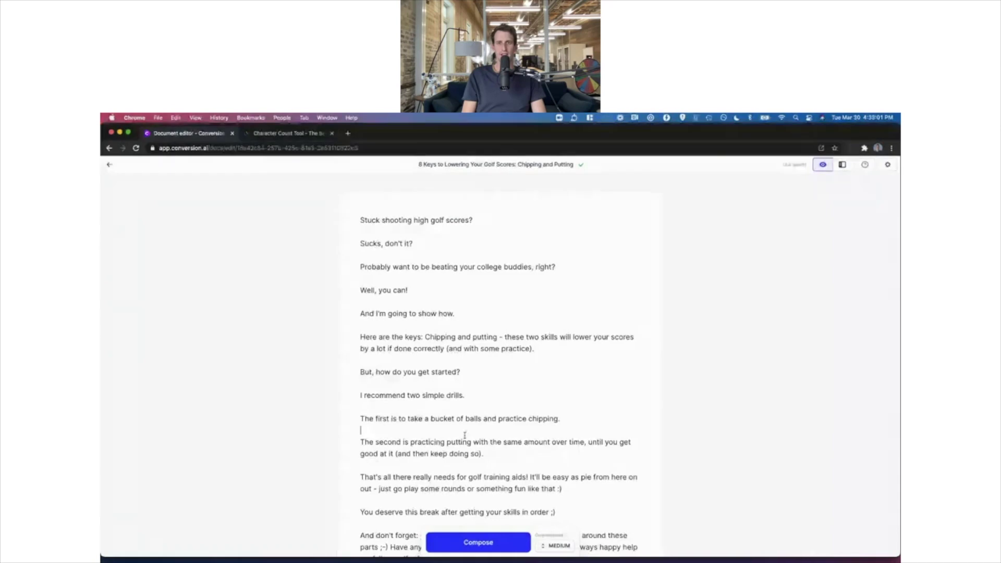
pyautogui.scroll(-2, 521, 495)
pyautogui.click(568, 543)
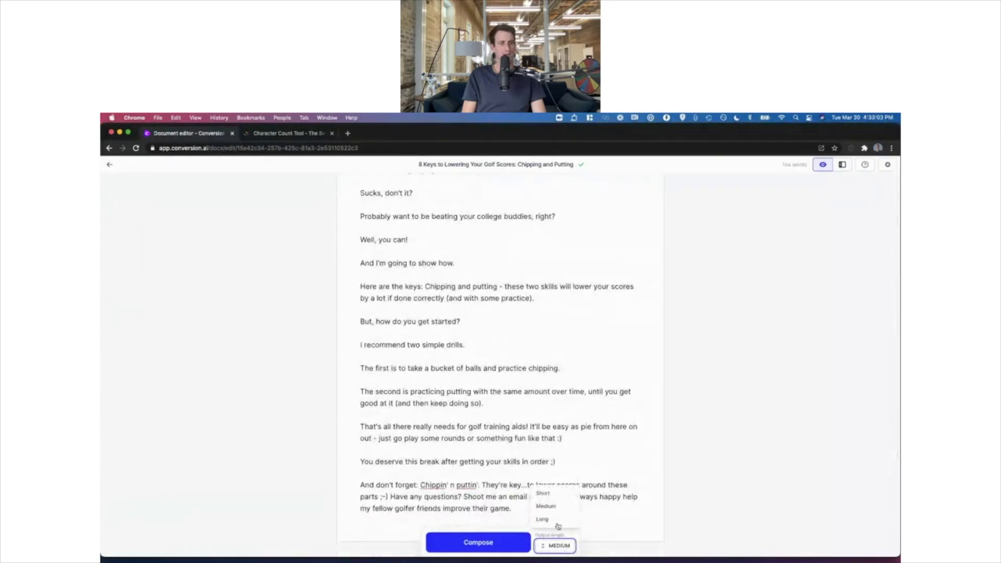
pyautogui.scroll(-5, 511, 428)
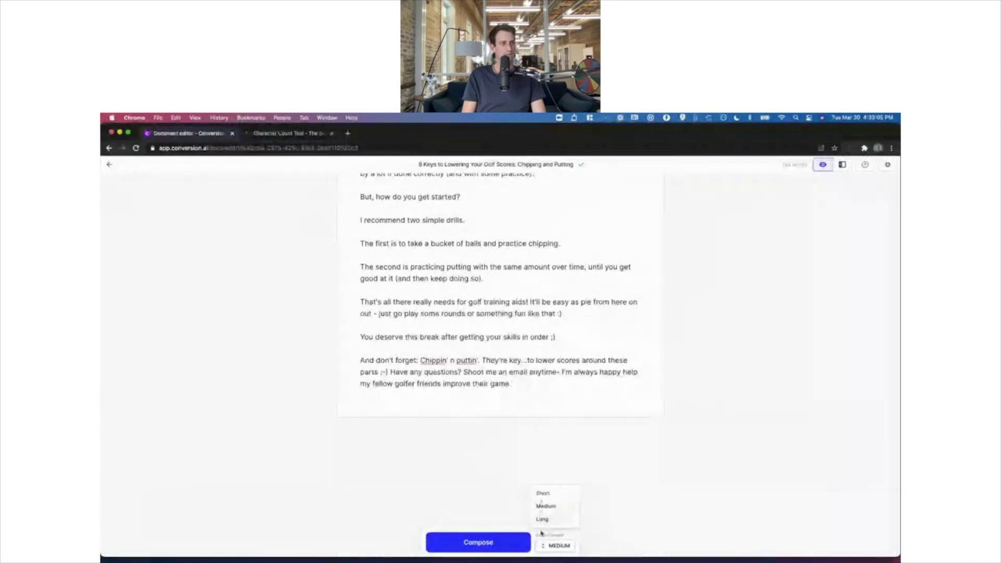
pyautogui.click(542, 493)
pyautogui.click(524, 390)
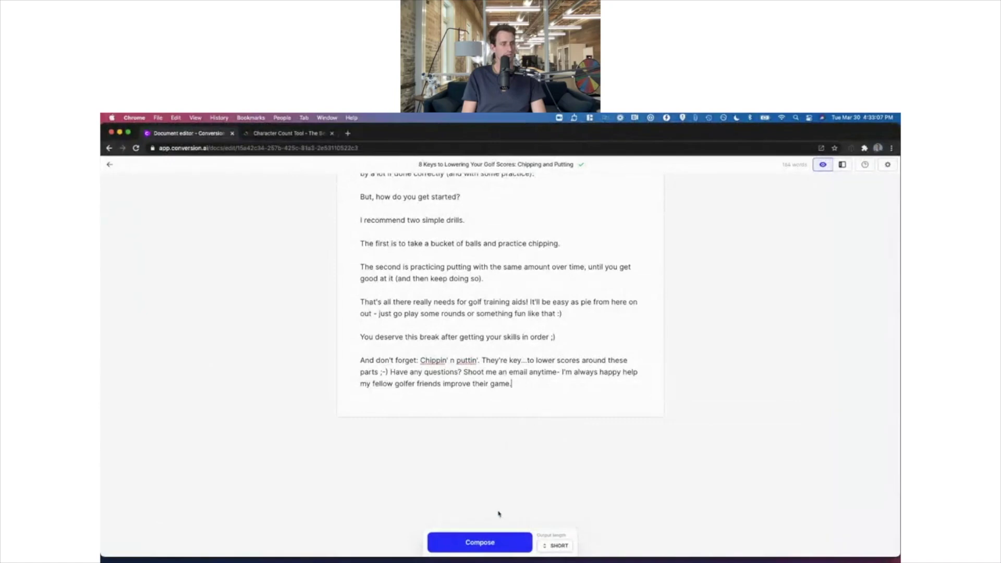
pyautogui.write('The')
pyautogui.press('BackSpace')
pyautogui.press('BackSpace')
pyautogui.press('BackSpace')
pyautogui.press('BackSpace')
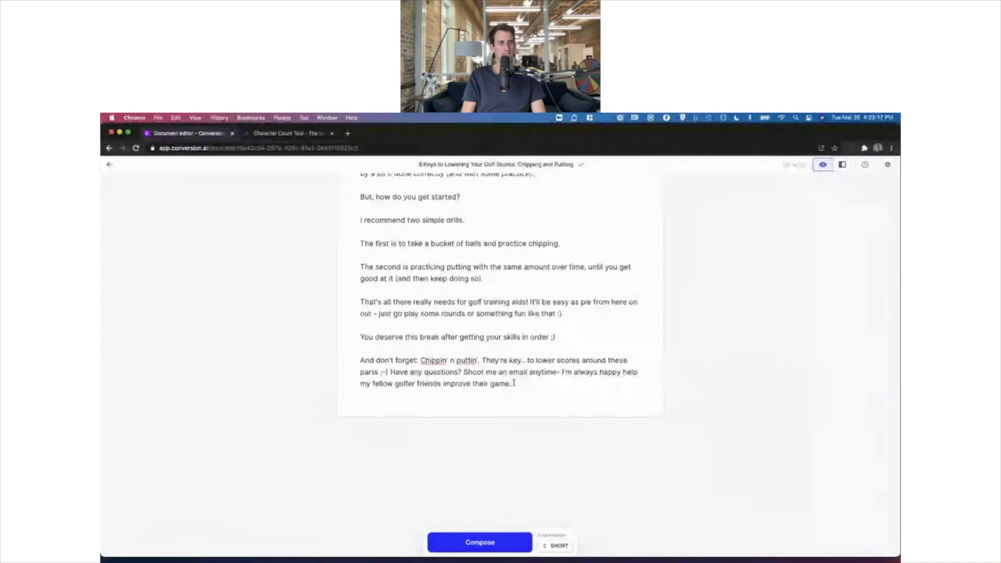
# Step: Add "The" at the end of the last paragraph, compose a continuation from it, and highlight the generated text
pyautogui.write('The')
pyautogui.click(480, 543)
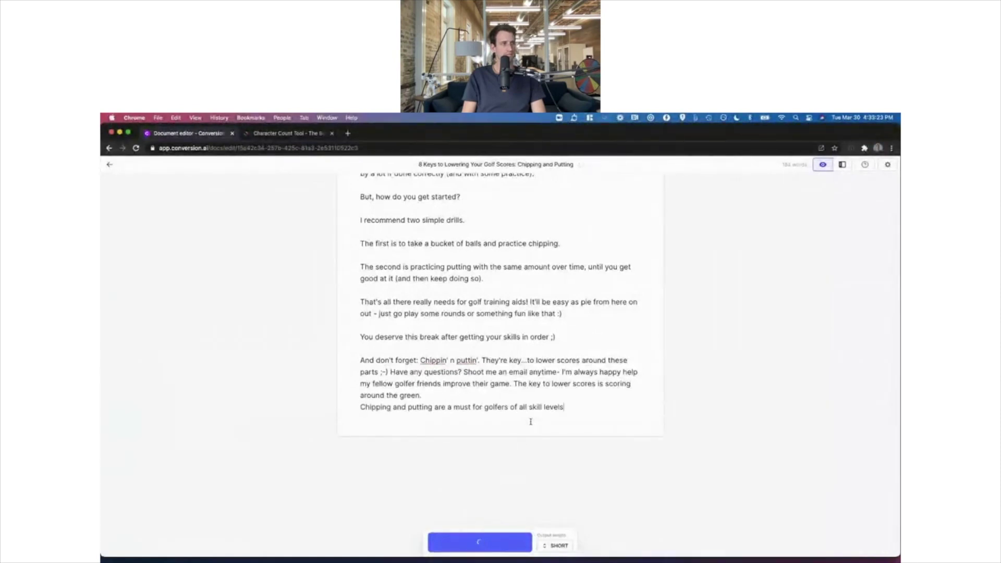
pyautogui.moveTo(515, 383); pyautogui.dragTo(621, 407)
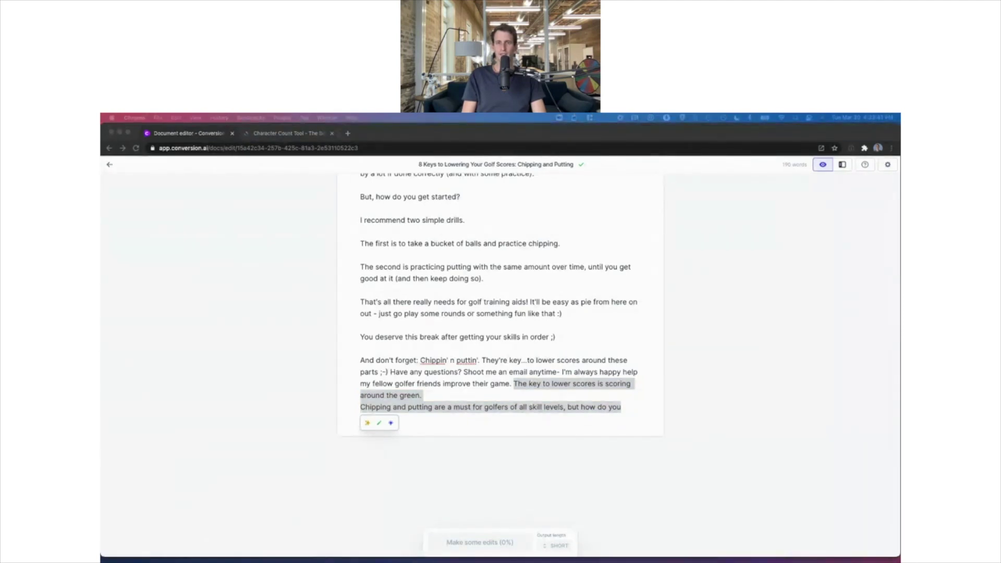
pyautogui.click(708, 405)
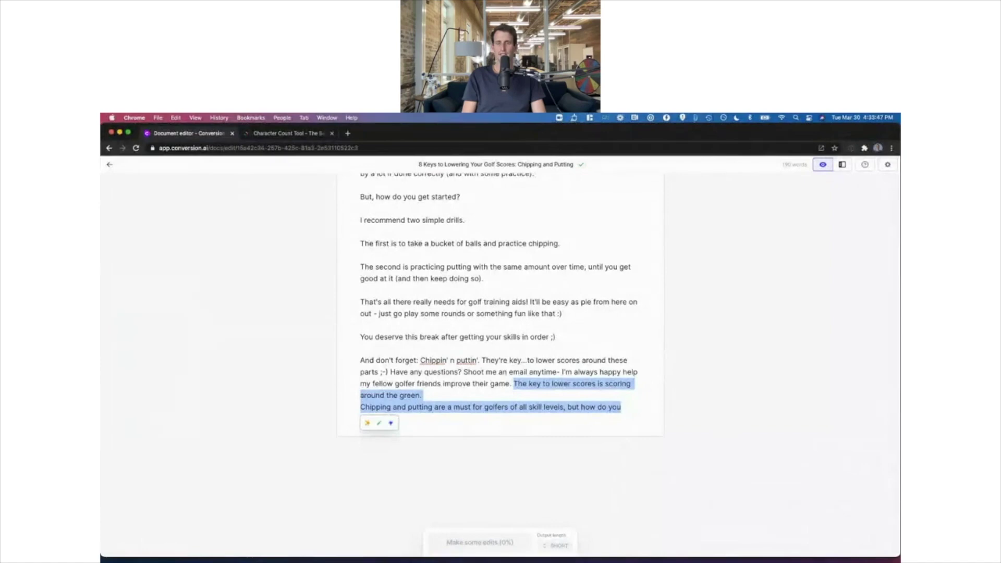
# Step: Deselect the generated text and return to the documents list
pyautogui.click(422, 314)
pyautogui.scroll(2, 422, 324)
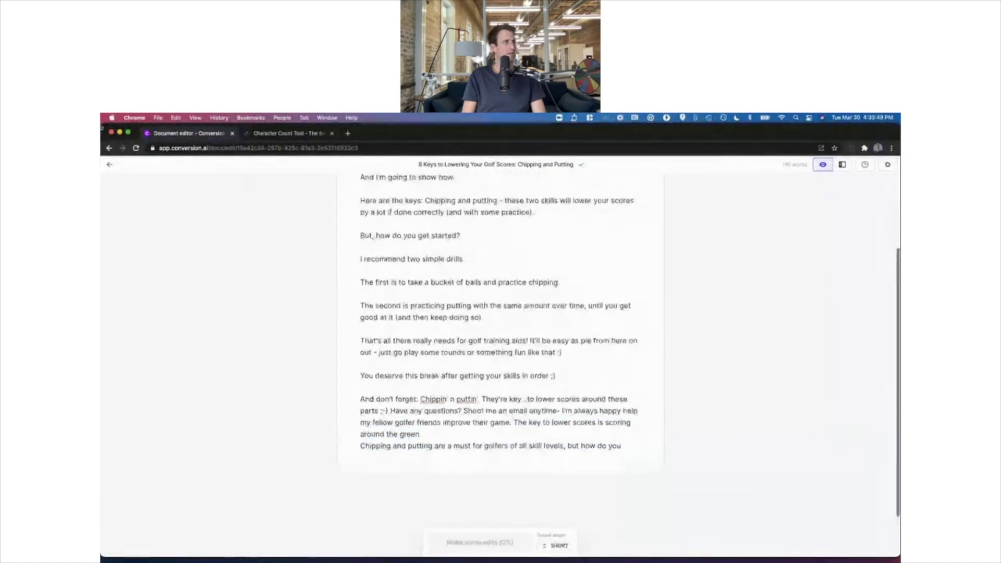
pyautogui.click(110, 163)
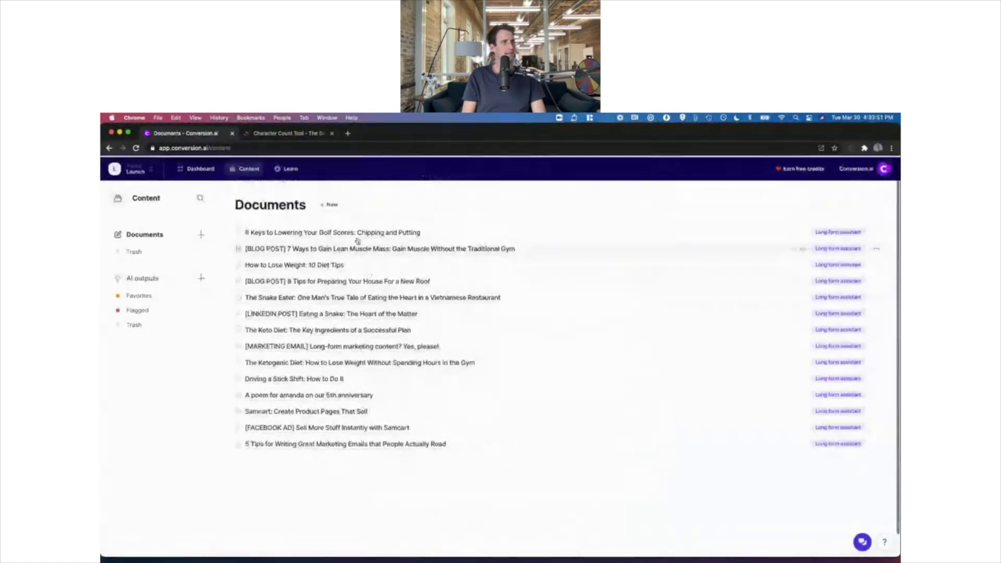
# Step: Reopen "8 Keys to Lowering Your Golf Scores: Chipping and Putting" and delete the generated text after "around the green."
pyautogui.click(353, 232)
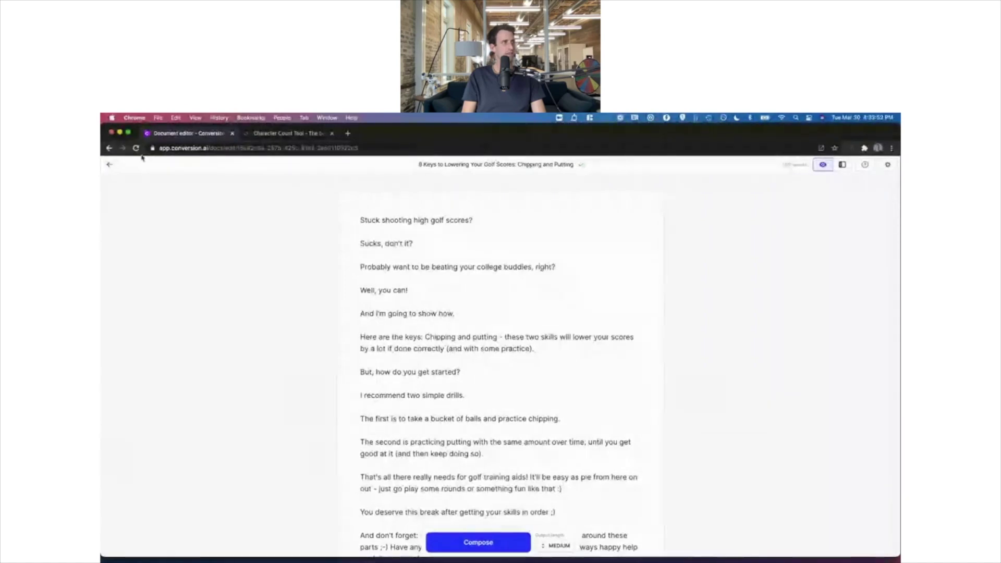
pyautogui.click(113, 165)
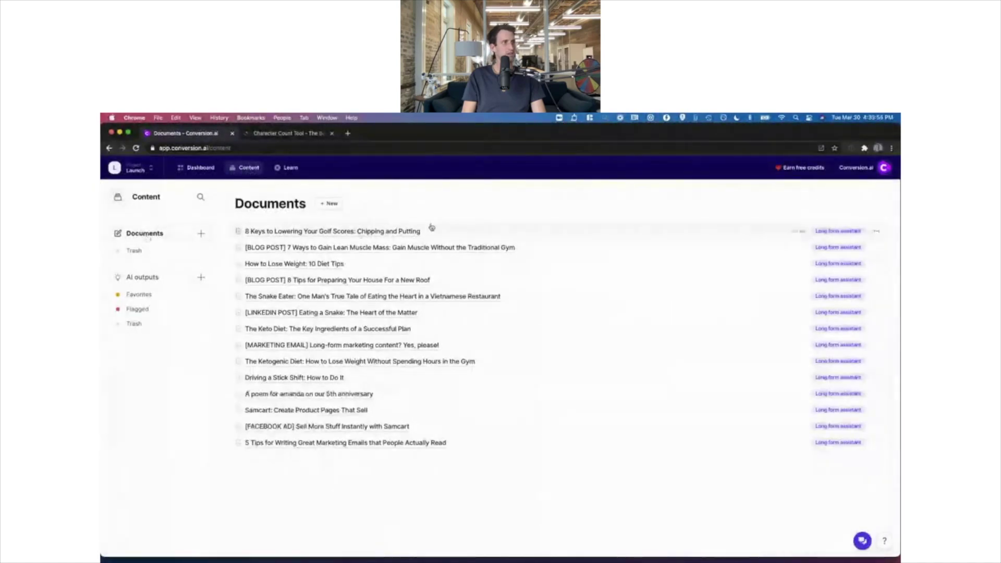
pyautogui.click(386, 233)
pyautogui.scroll(-5, 686, 241)
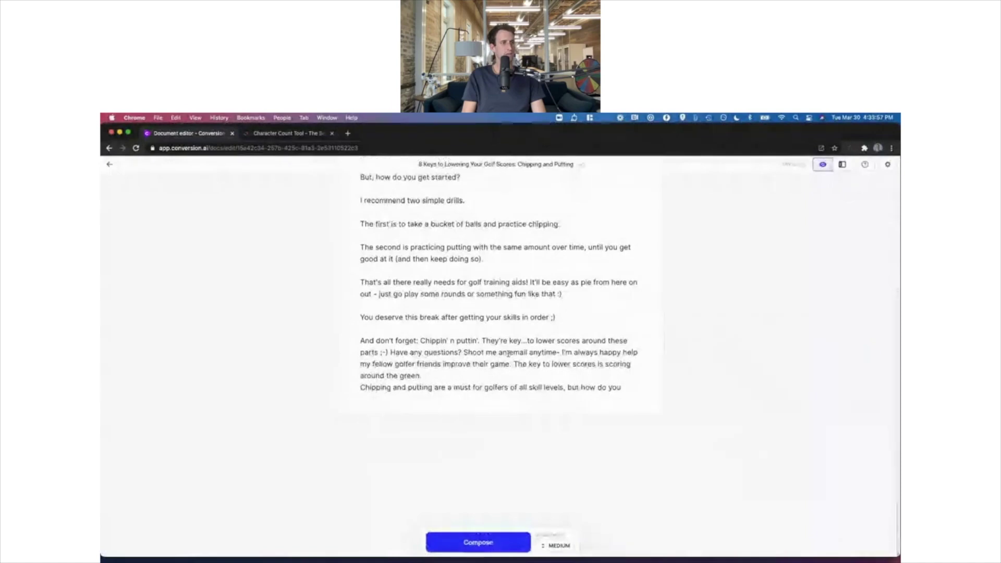
pyautogui.moveTo(420, 375); pyautogui.dragTo(634, 391)
pyautogui.press('BackSpace')
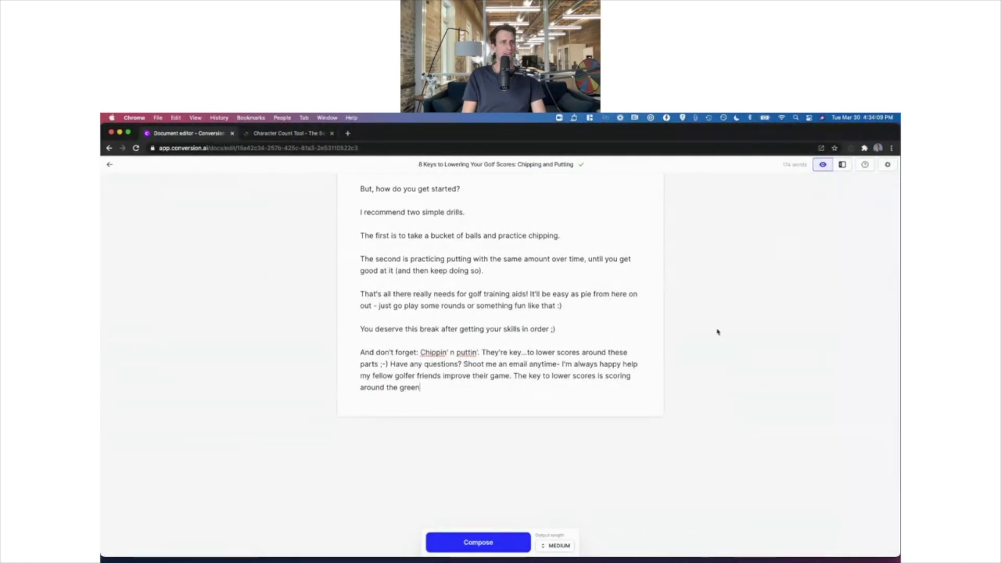
pyautogui.write('.')
pyautogui.click(863, 149)
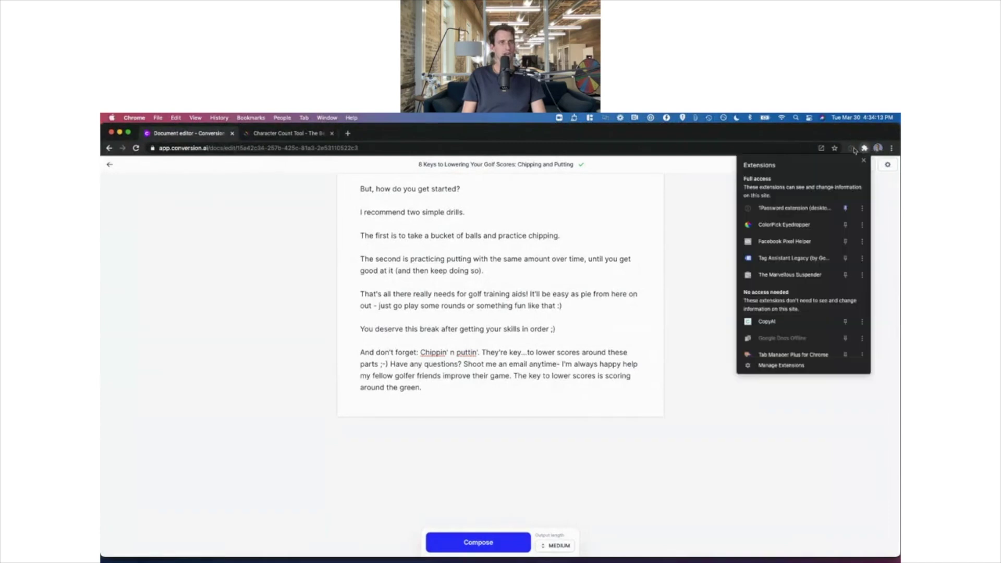
pyautogui.click(652, 271)
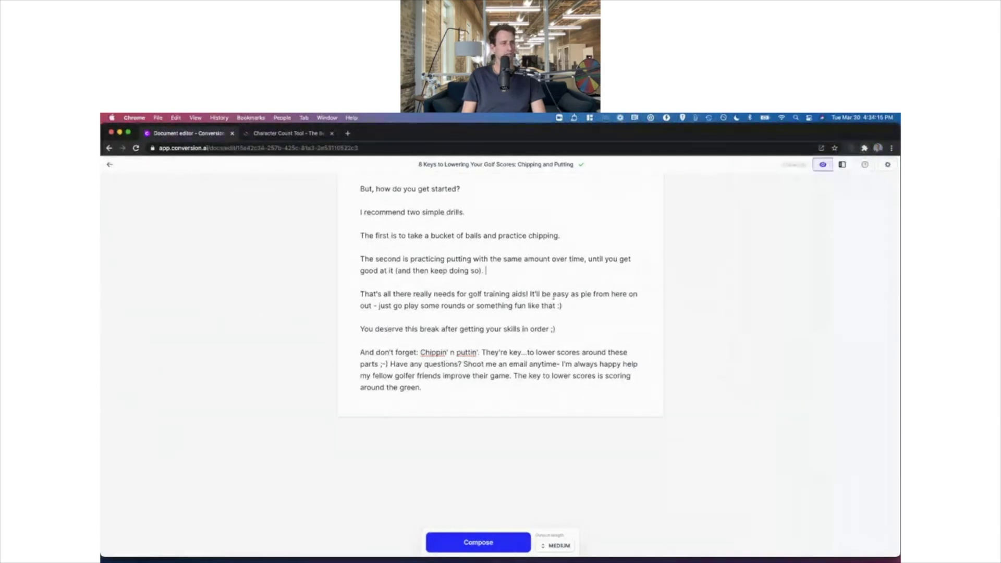
pyautogui.scroll(5, 605, 279)
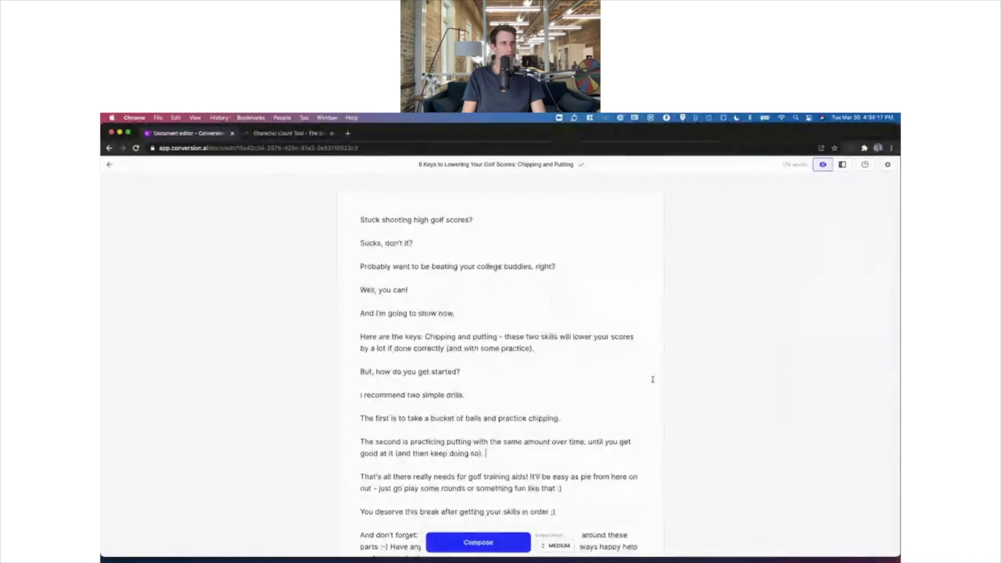
pyautogui.scroll(-5, 574, 364)
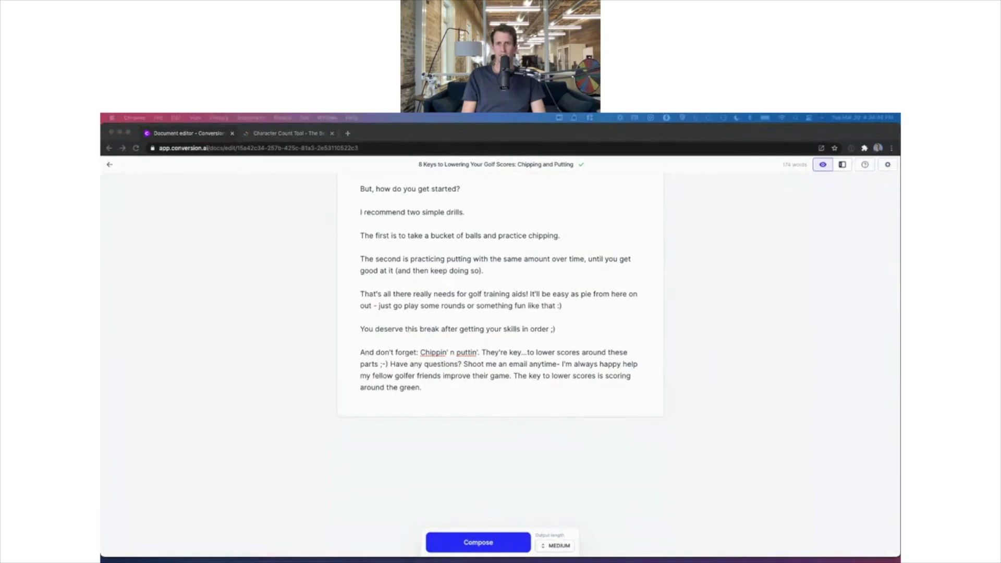
pyautogui.click(783, 362)
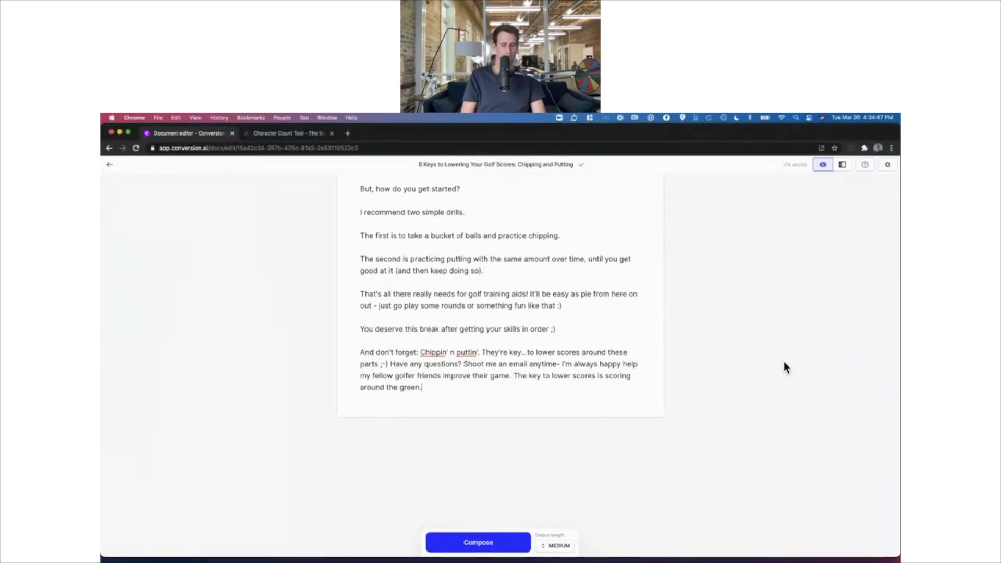
# Step: Open Grammarly in a new browser tab and load its address in a new incognito window
pyautogui.press('super+t')
pyautogui.write('gramma')
pyautogui.press('Return')
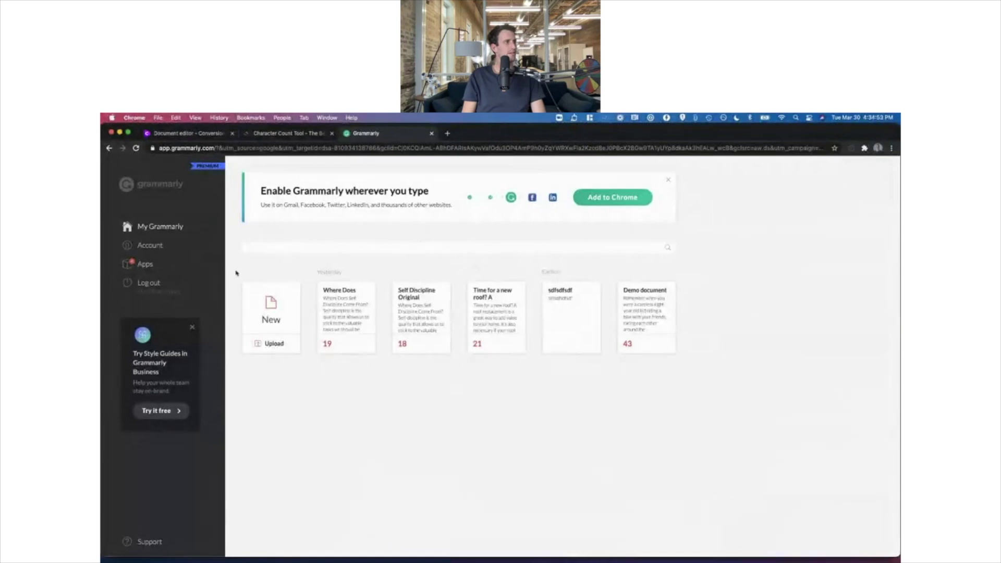
pyautogui.click(206, 148)
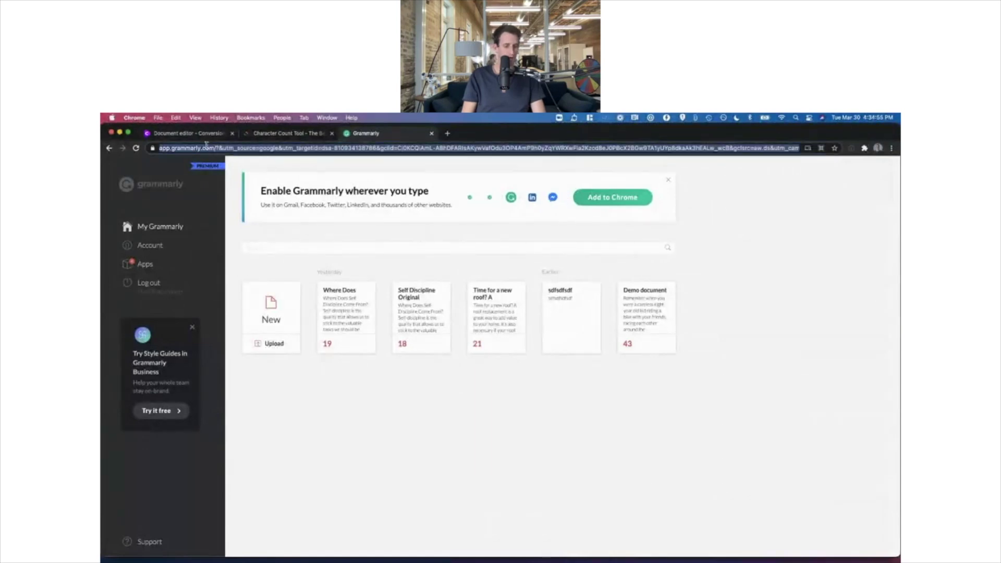
pyautogui.press('super+c')
pyautogui.press('super+shift+n')
pyautogui.press('super+v')
pyautogui.press('Return')
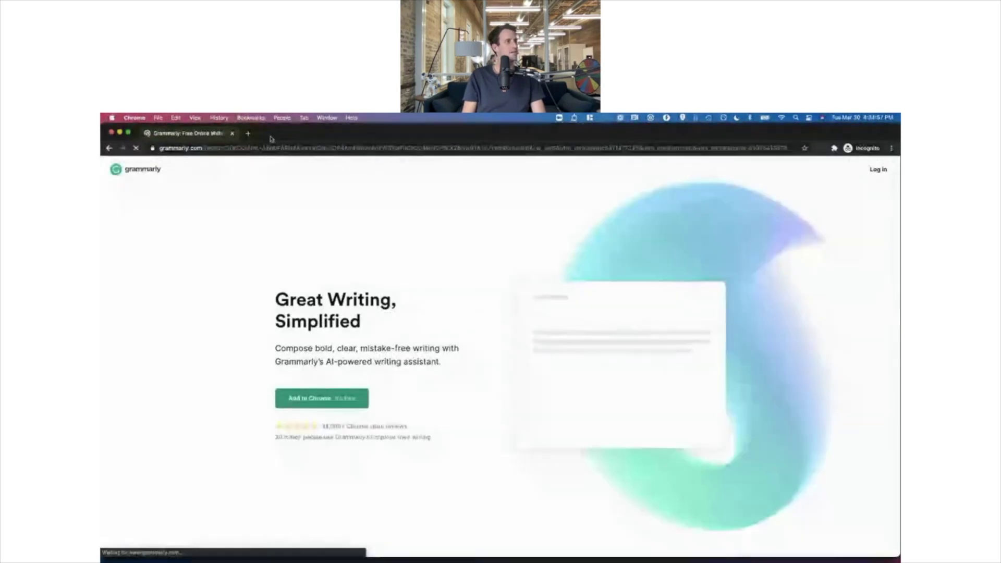
# Step: Go to Grammarly's plagiarism checker and place the cursor in its empty text box
pyautogui.click(267, 148)
pyautogui.write('grammar')
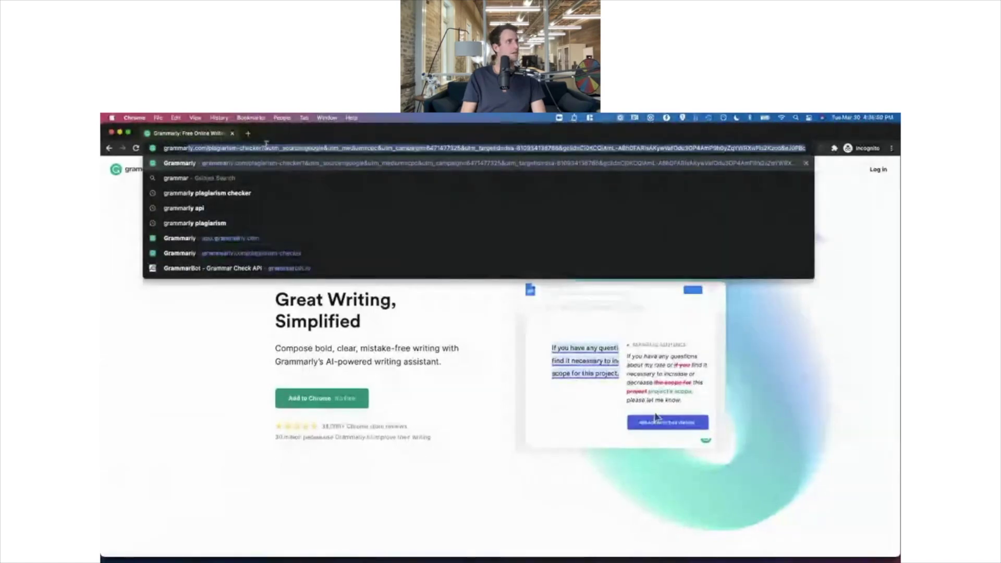
pyautogui.press('Return')
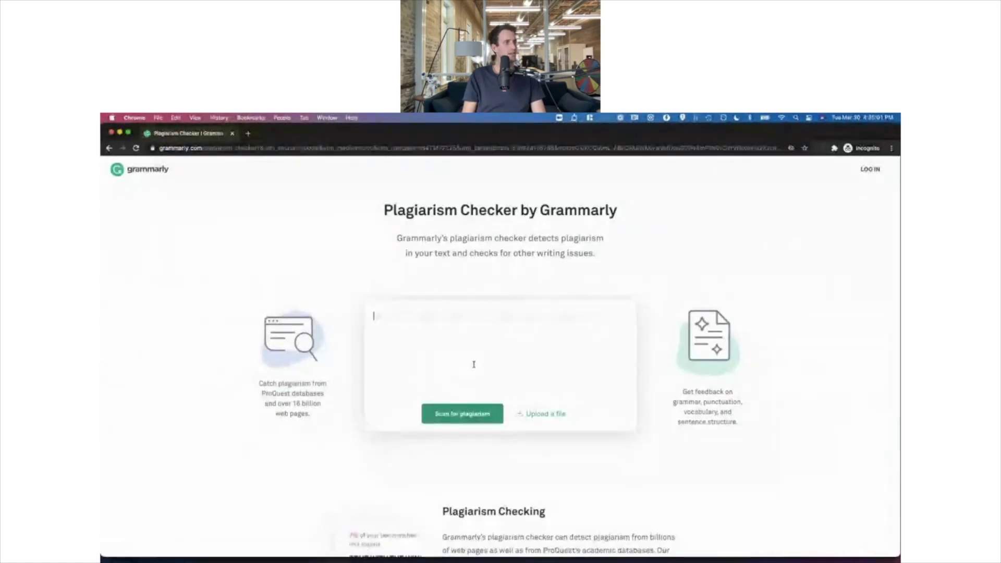
pyautogui.click(487, 350)
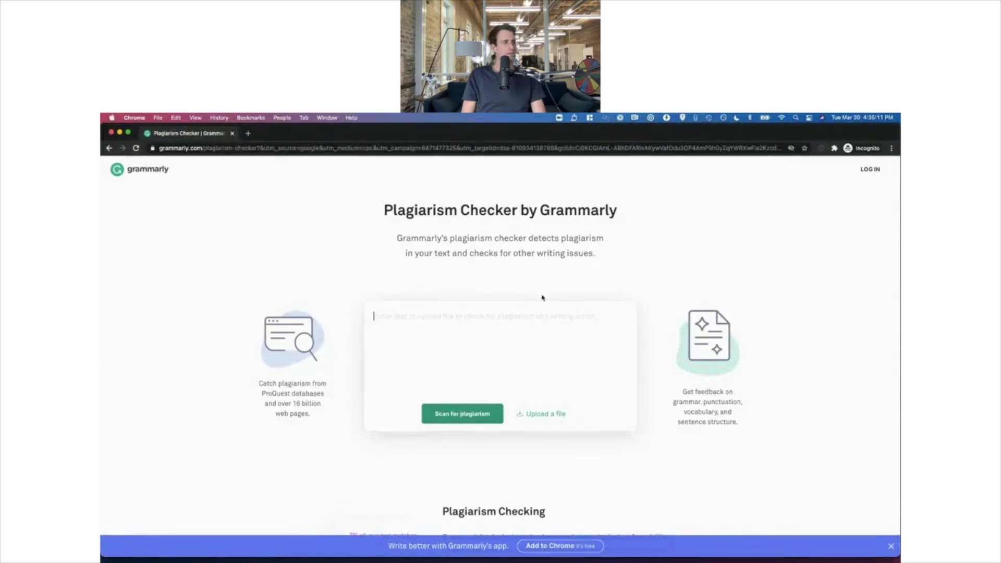
# Step: Switch back to Conversion.ai, reopen the golf post from the documents list and show the templates beside it
pyautogui.moveTo(272, 142); pyautogui.dragTo(279, 223)
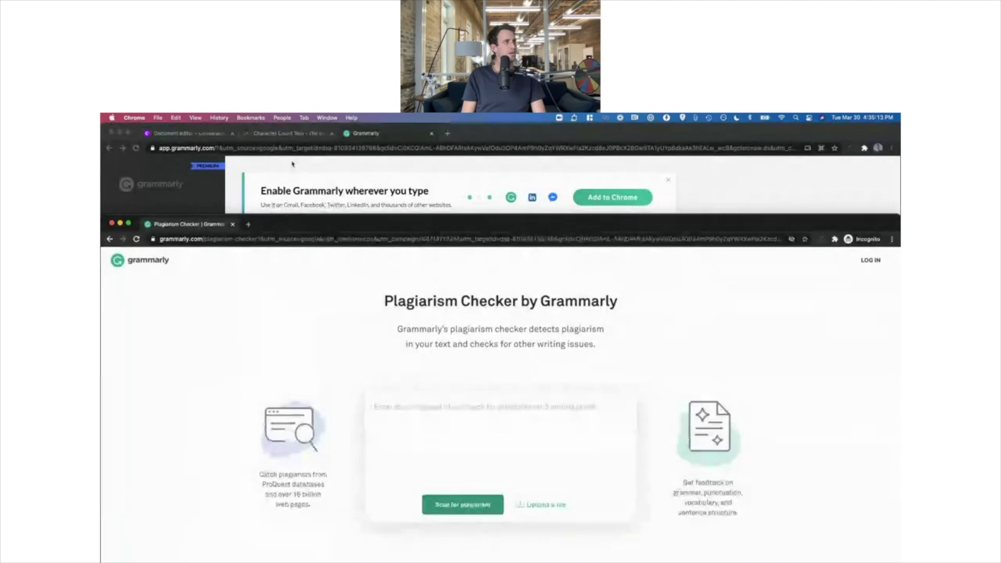
pyautogui.click(184, 135)
pyautogui.scroll(5, 195, 200)
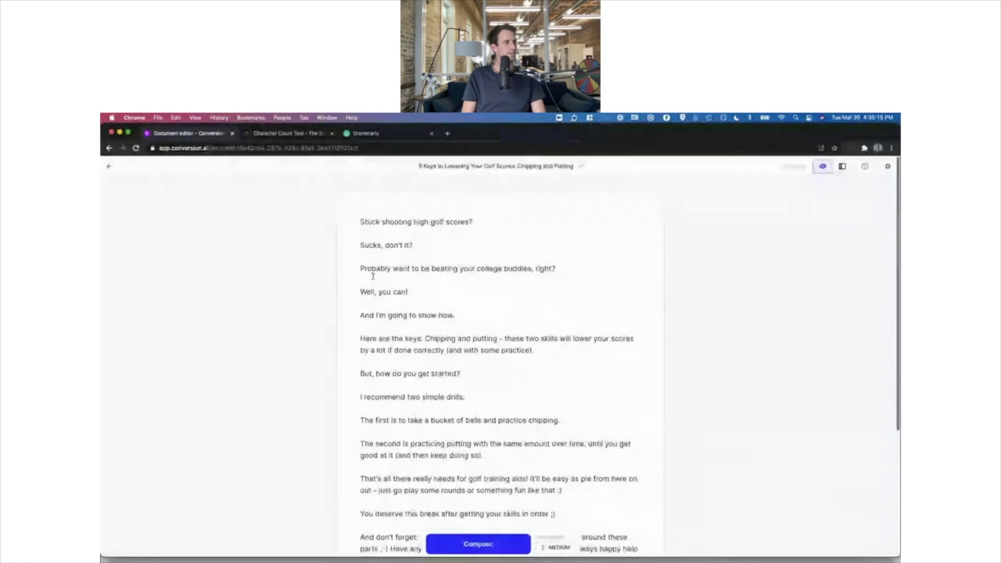
pyautogui.click(109, 164)
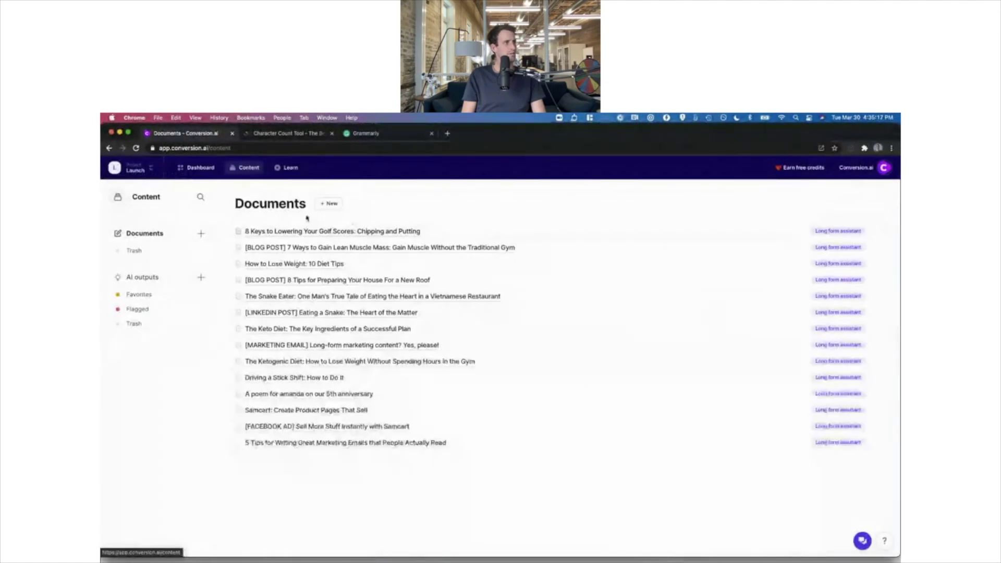
pyautogui.click(323, 230)
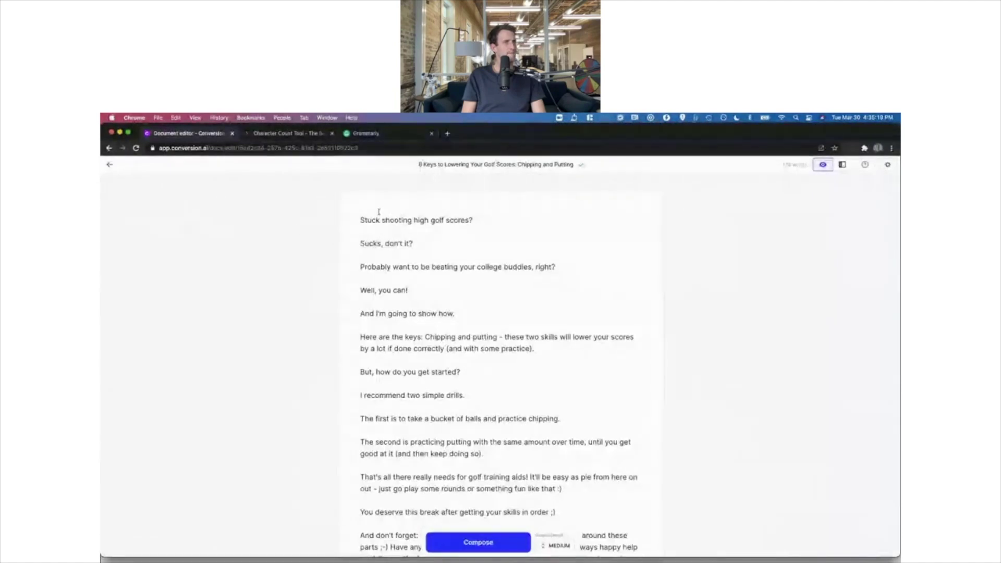
pyautogui.click(845, 165)
# Step: Copy the content description from the golf post's document settings and close the settings
pyautogui.click(491, 165)
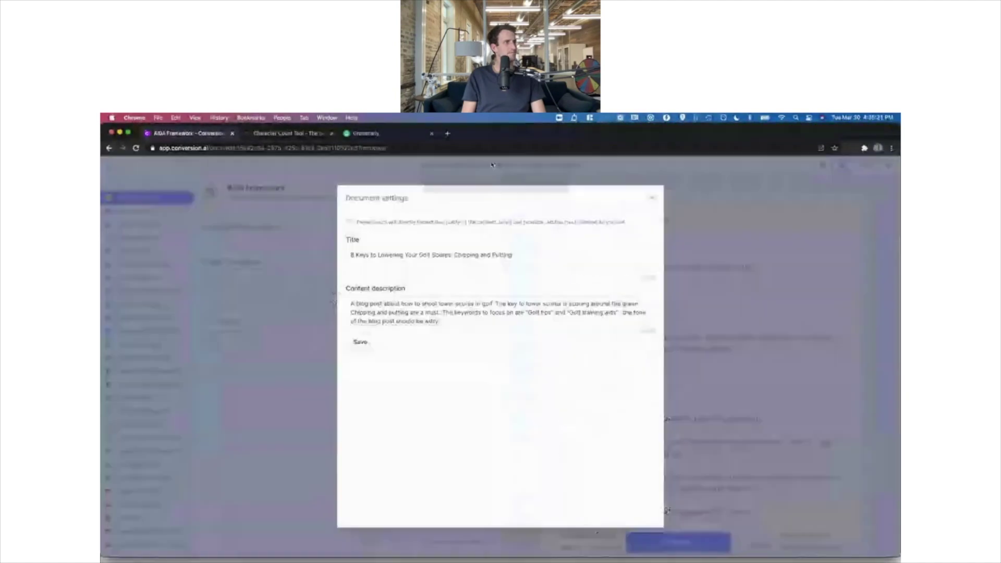
pyautogui.click(416, 311)
pyautogui.hotkey('ctrl', 'a')
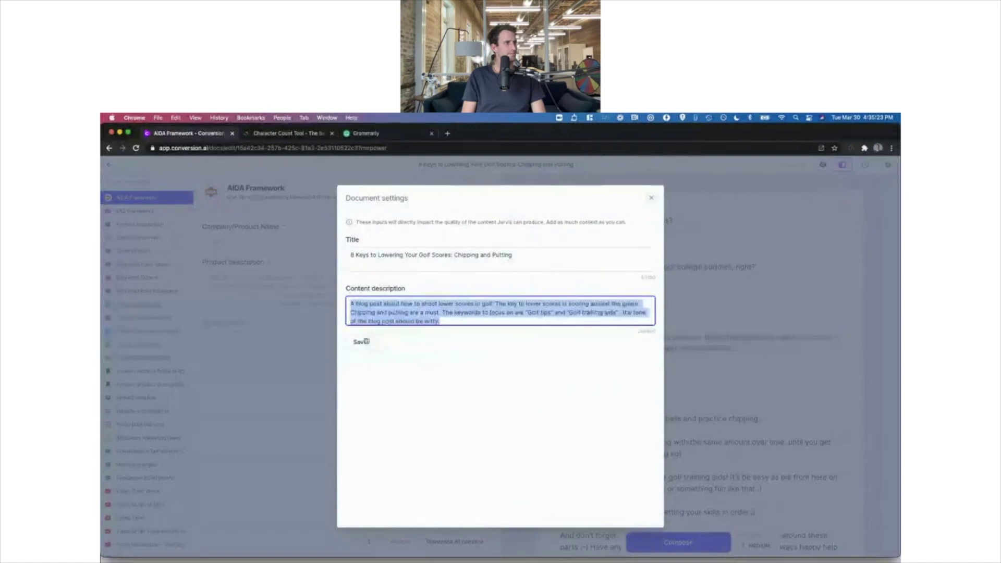
pyautogui.click(360, 342)
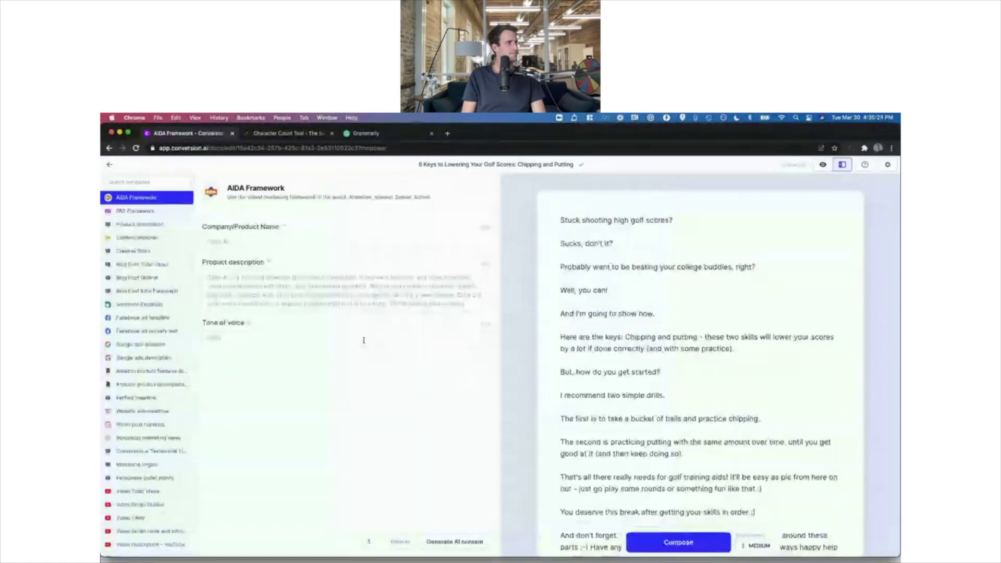
# Step: Open the Blog Post Outline template and paste the copied content description as the blog post title/topic
pyautogui.click(155, 279)
pyautogui.click(264, 240)
pyautogui.hotkey('ctrl', 'a')
pyautogui.hotkey('ctrl', 'v')
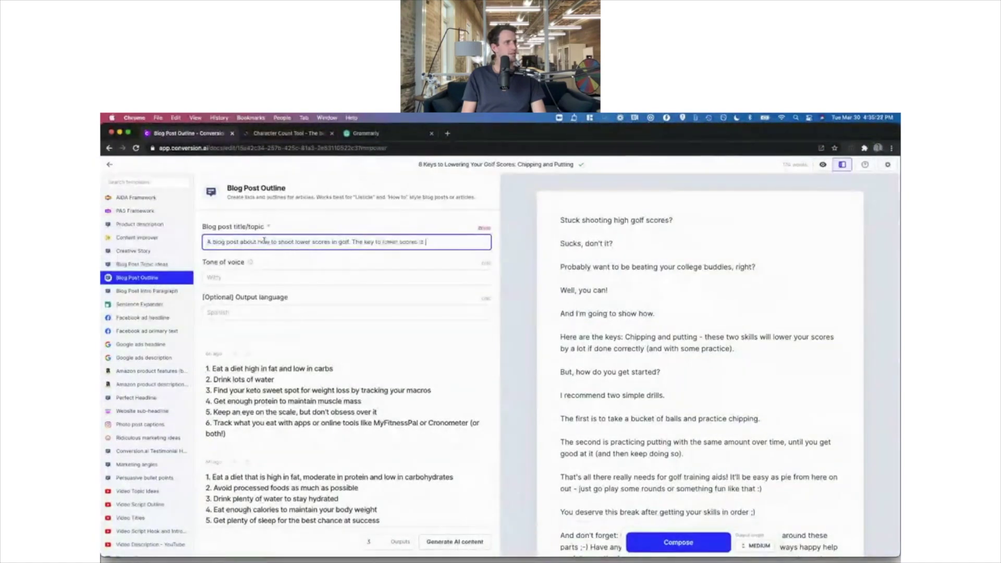
# Step: Set the outline topic to "8 Keys to Lowering Your Golf Scores: Chipping and Putting", copied from the document settings, and generate outlines
pyautogui.click(448, 165)
pyautogui.tripleClick(420, 254)
pyautogui.click(360, 342)
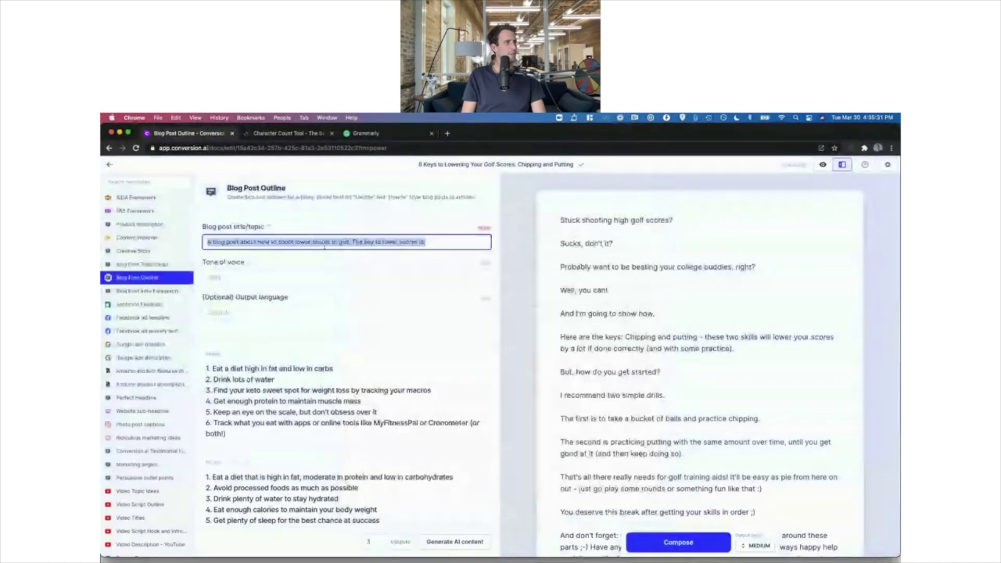
pyautogui.press('super+v')
pyautogui.click(437, 540)
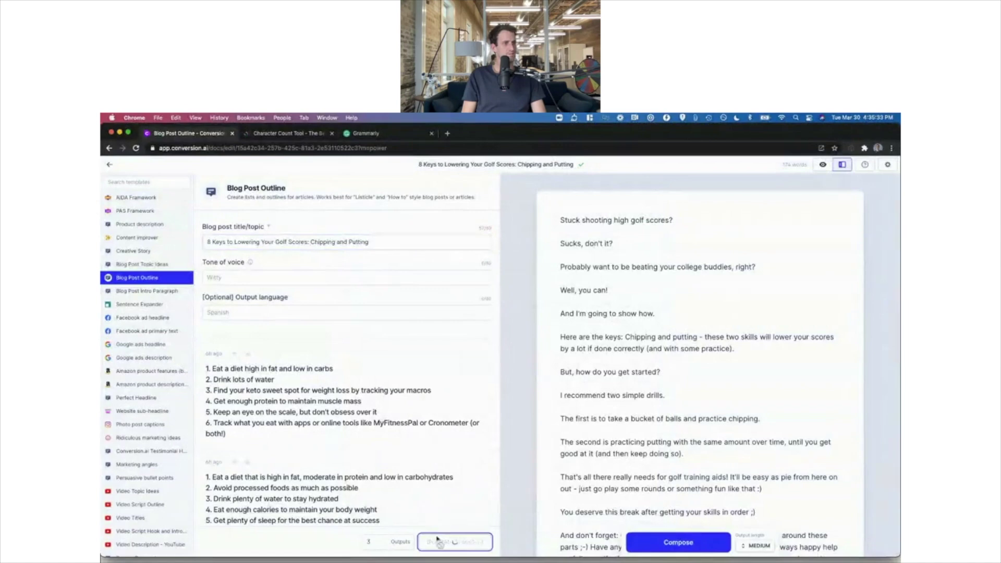
# Step: Replace everything after "Sucks, don't it?" in the golf post with a copy of the first newly generated outline
pyautogui.moveTo(560, 265); pyautogui.dragTo(792, 555)
pyautogui.press('BackSpace')
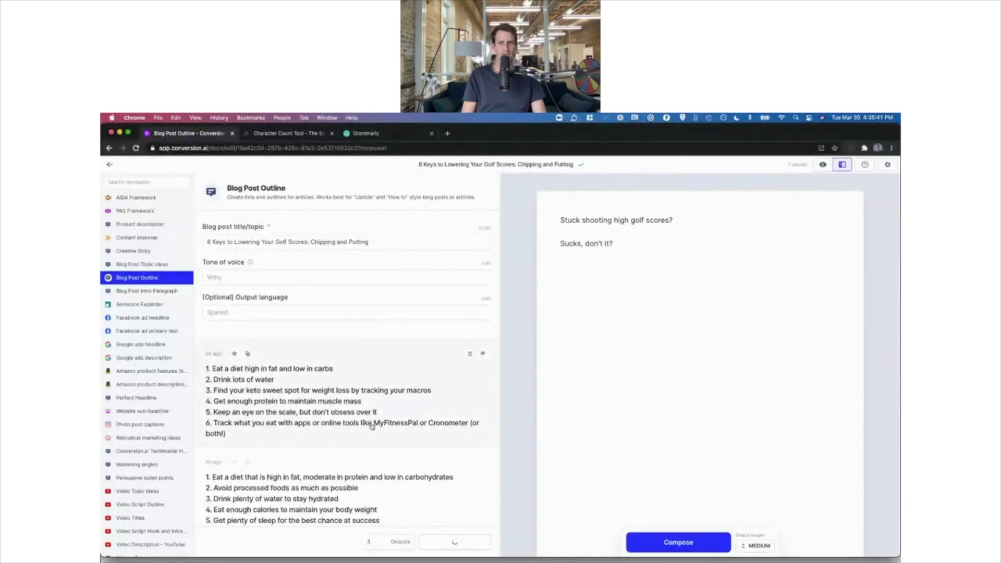
pyautogui.click(251, 353)
pyautogui.press('super+v')
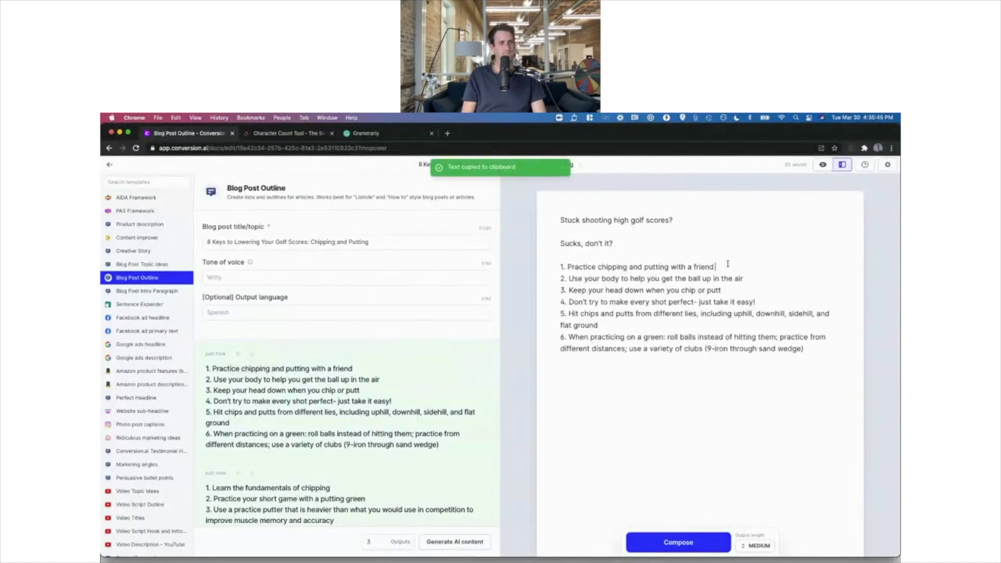
# Step: Prefix each of the six outline points in the post with "##"
pyautogui.click(561, 267)
pyautogui.write('##')
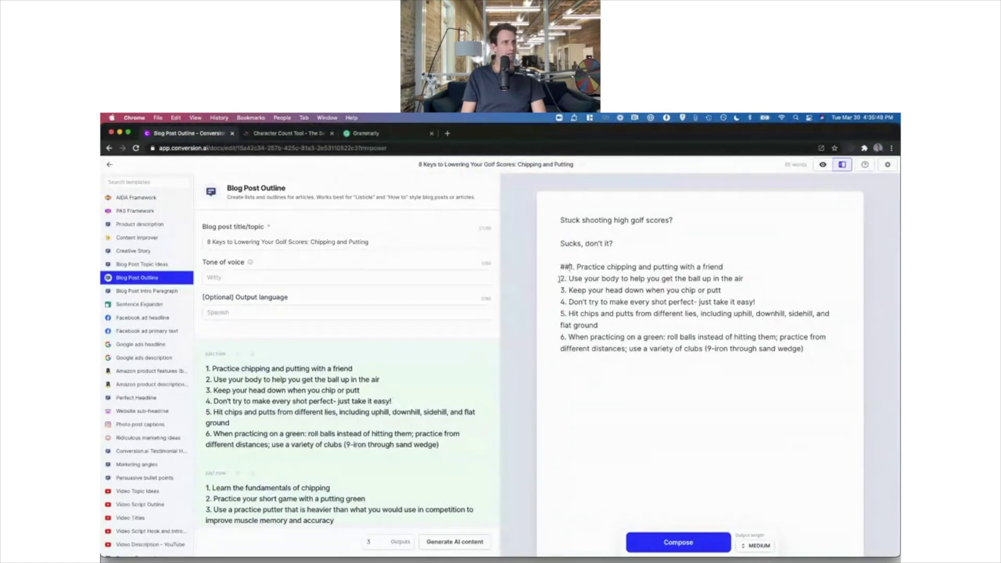
pyautogui.click(559, 279)
pyautogui.write('##')
pyautogui.click(561, 289)
pyautogui.write('##')
pyautogui.click(561, 302)
pyautogui.write('##')
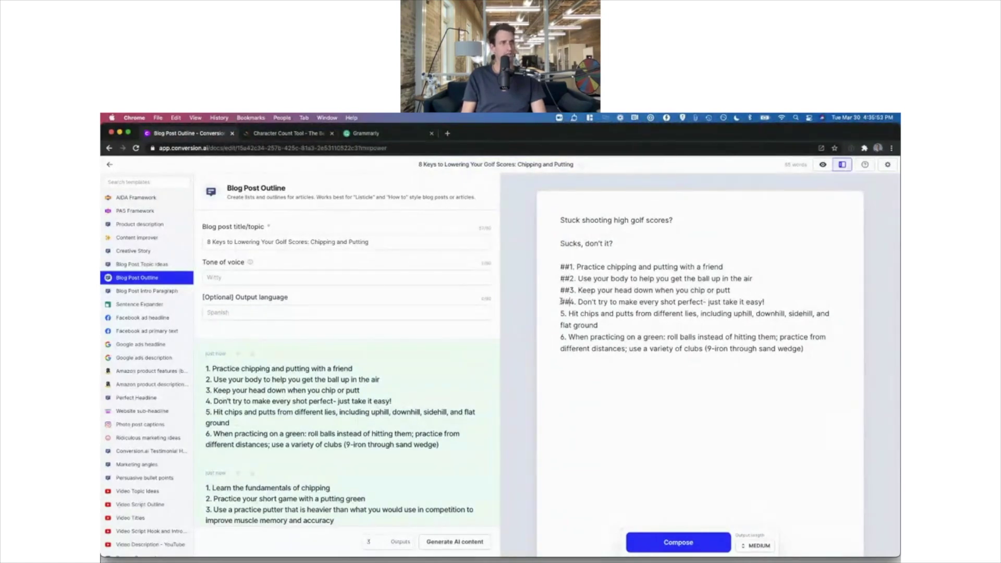
pyautogui.click(561, 313)
pyautogui.write('##')
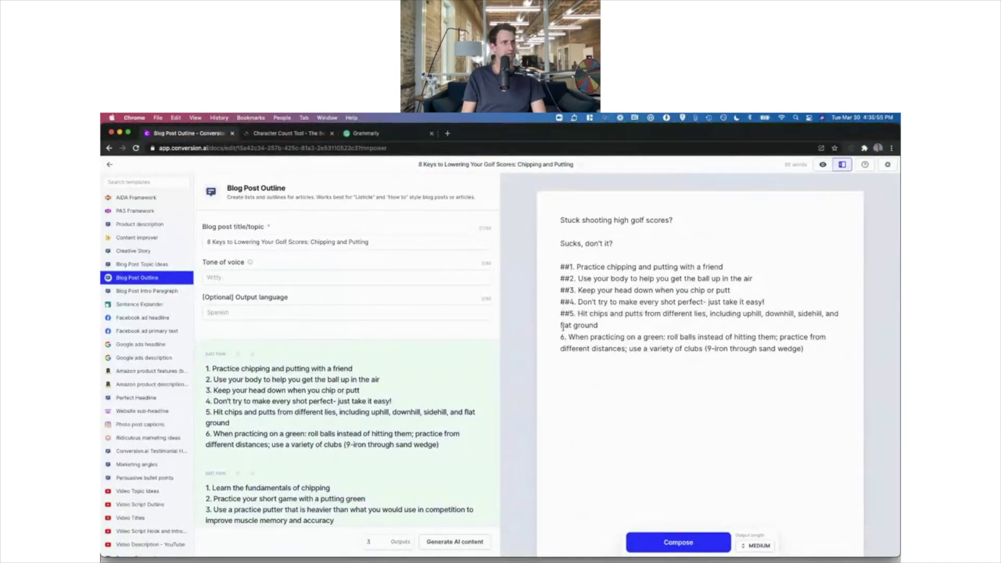
pyautogui.click(562, 336)
pyautogui.write('##')
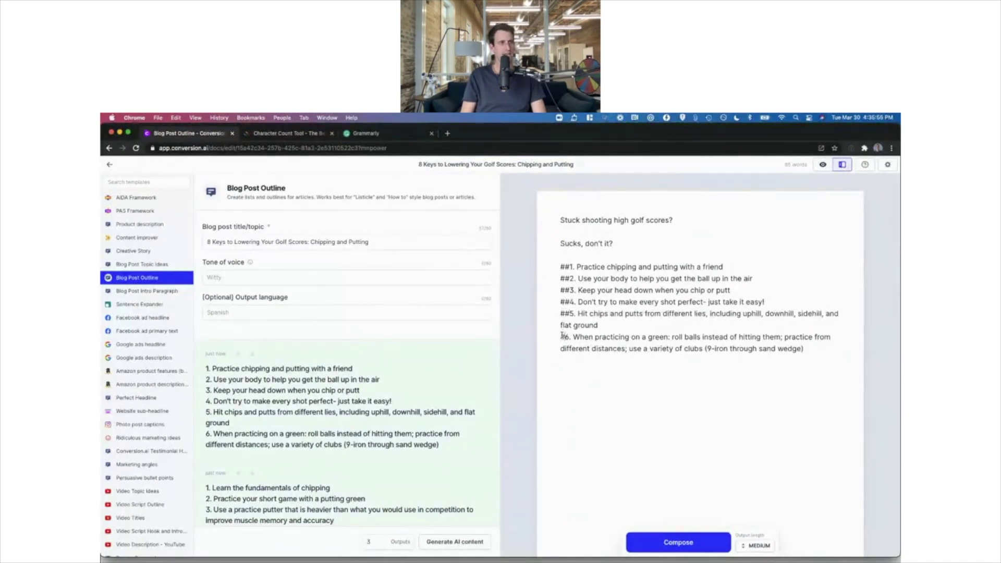
# Step: Insert two blank lines below outline point 1 and one blank line below point 2
pyautogui.click(736, 266)
pyautogui.press('Return')
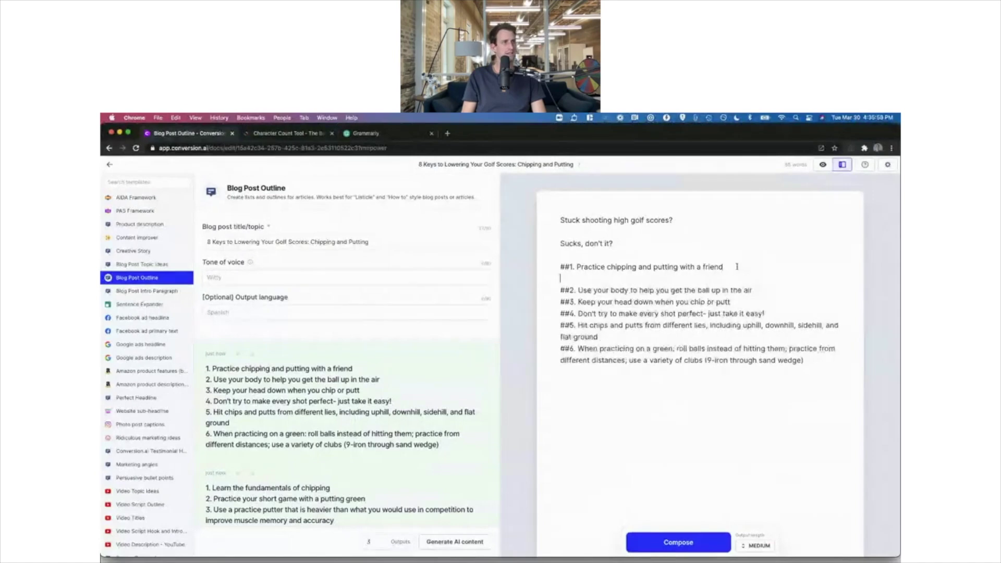
pyautogui.click(753, 289)
pyautogui.press('Return')
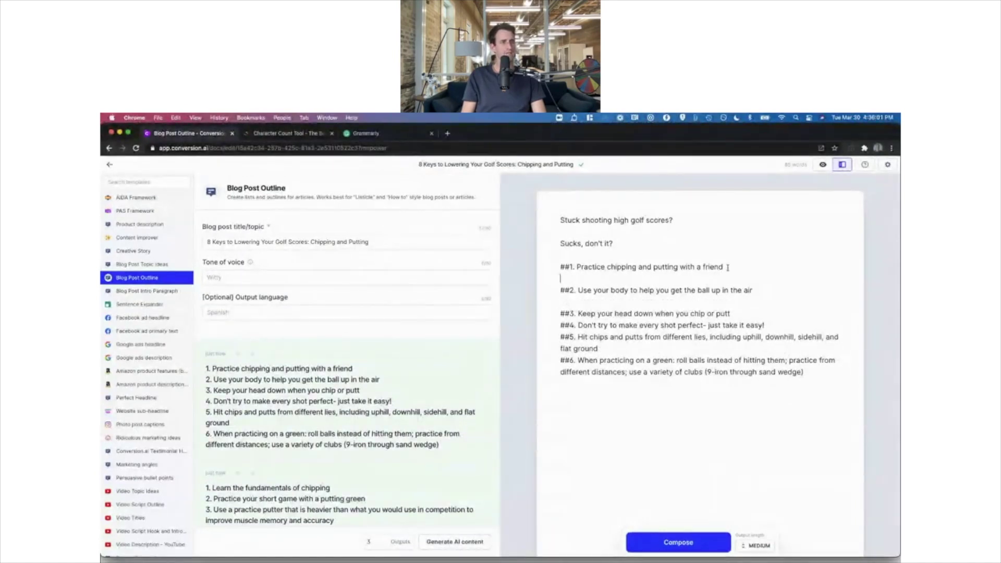
pyautogui.press('Return')
# Step: Begin the section under heading 1 with "The", leaving a blank line before heading 2
pyautogui.click(571, 280)
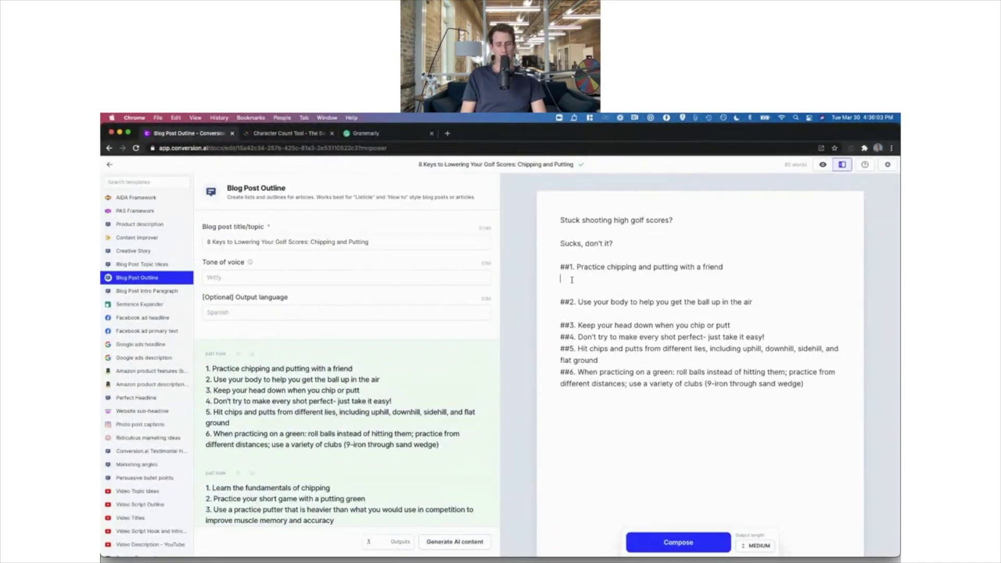
pyautogui.write('The')
pyautogui.click(742, 544)
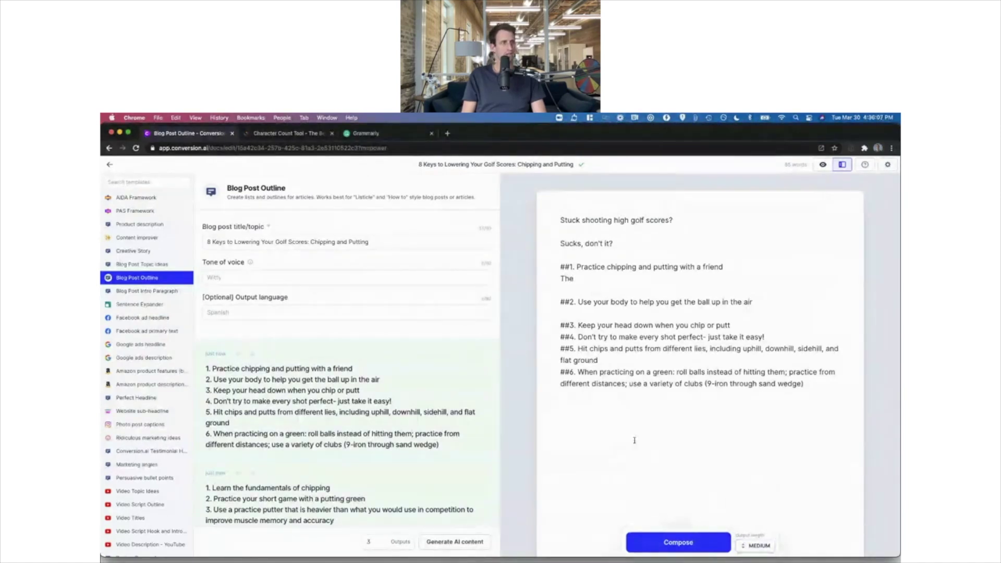
pyautogui.click(584, 275)
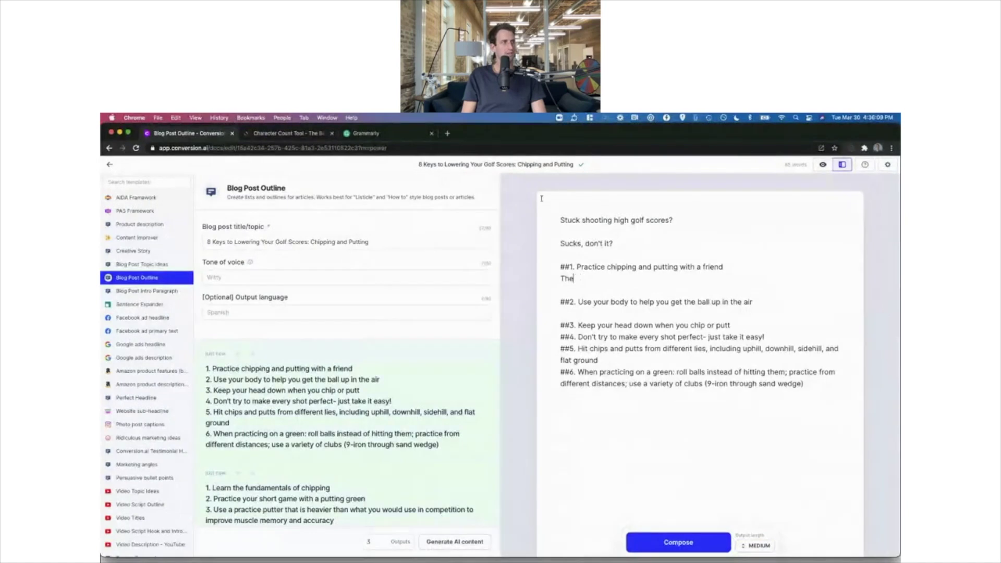
# Step: Add the line "Try these tips." below "Sucks, don't it?" and compose the continuation of "The" under heading 1
pyautogui.moveTo(562, 265); pyautogui.dragTo(556, 207)
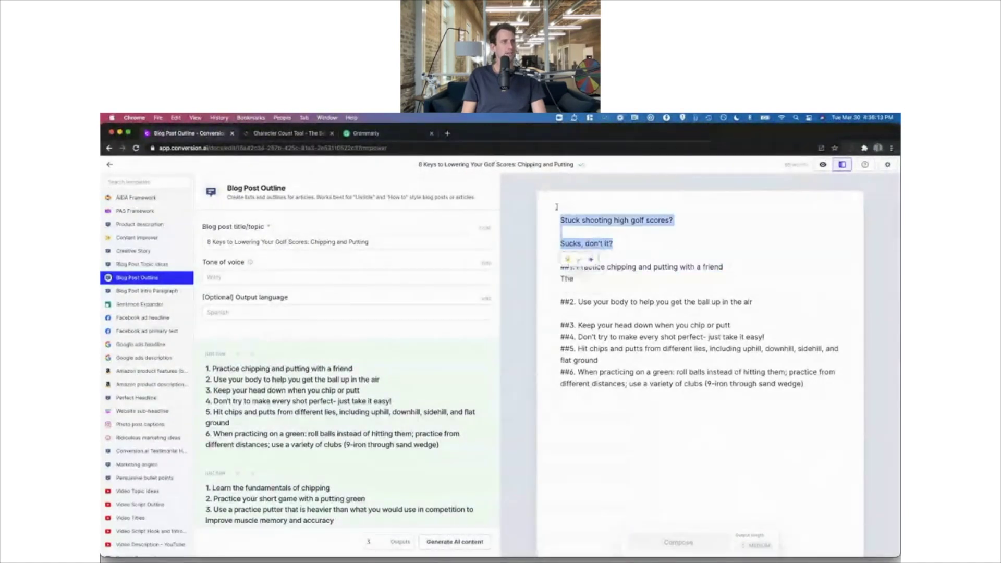
pyautogui.click(621, 241)
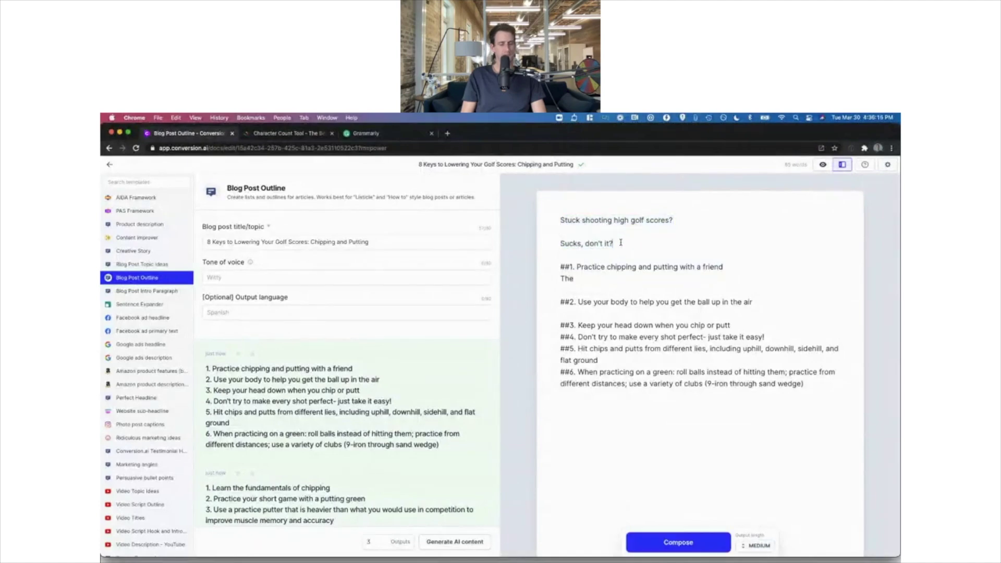
pyautogui.press('Return')
pyautogui.press('Return')
pyautogui.write('Try this')
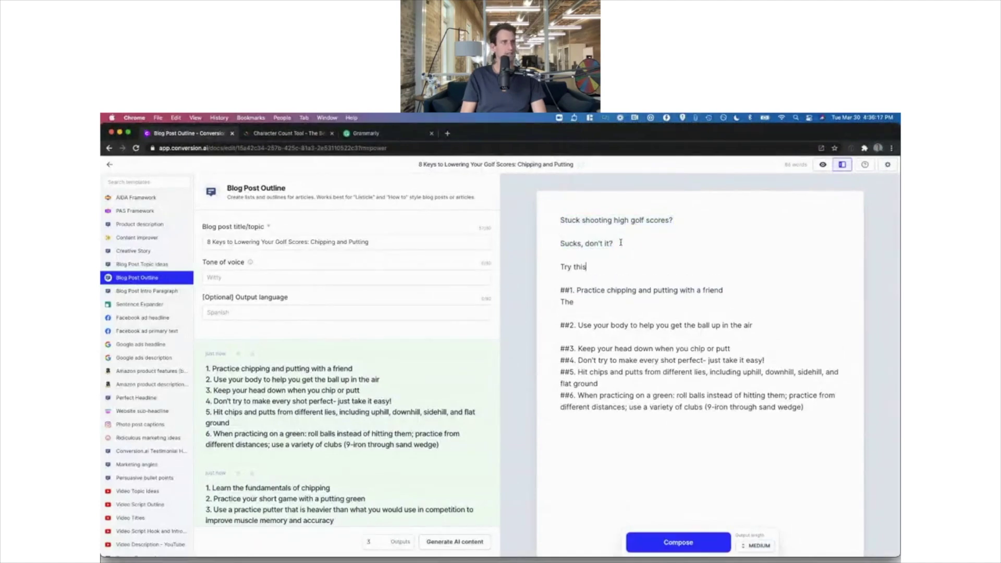
pyautogui.press('BackSpace')
pyautogui.press('BackSpace')
pyautogui.write('ese tips.')
pyautogui.click(599, 307)
pyautogui.click(677, 542)
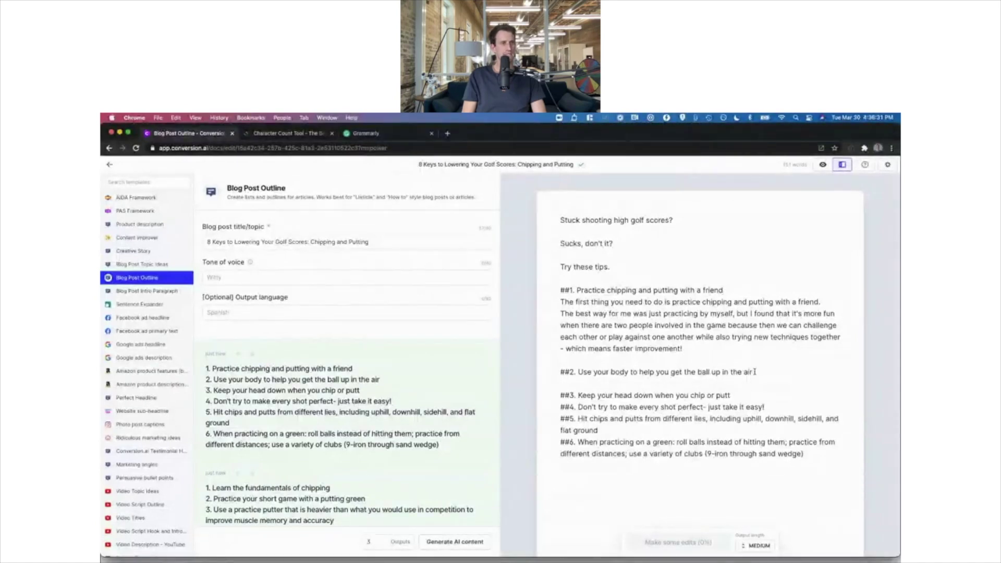
# Step: Write "Most golfers don't use their body enough at all. In-fact" under heading 2 and compose the rest of that section
pyautogui.press('Return')
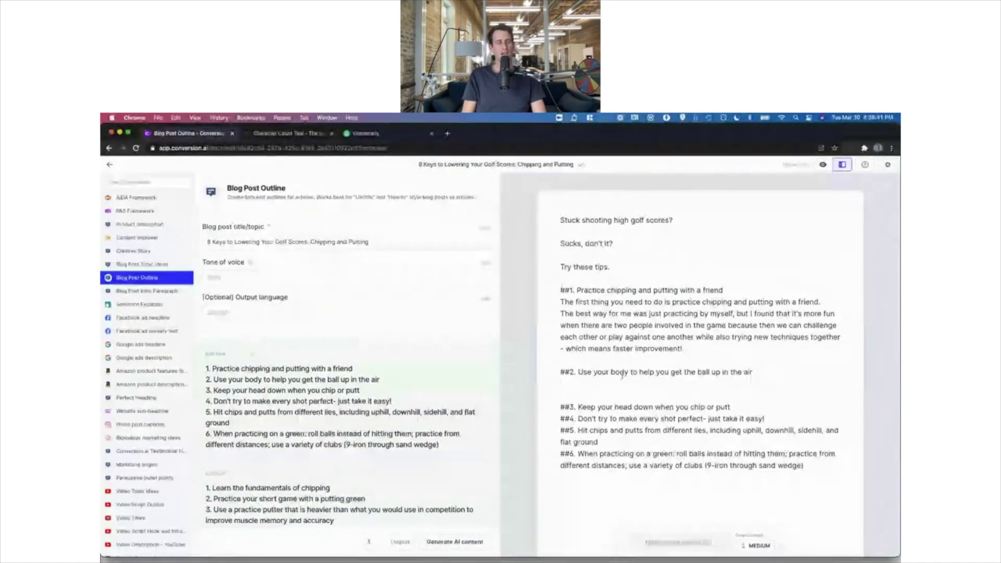
pyautogui.click(585, 388)
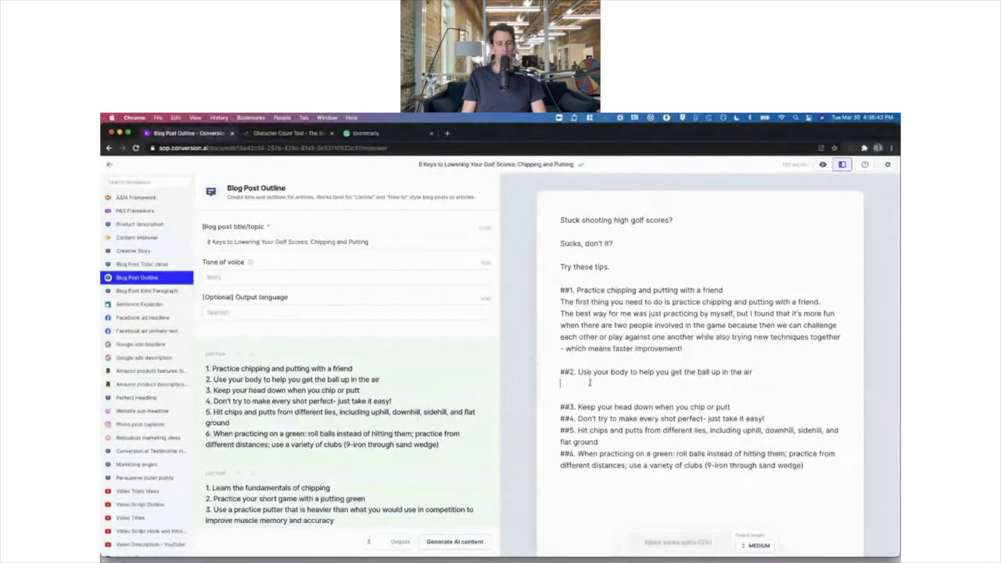
pyautogui.click(587, 380)
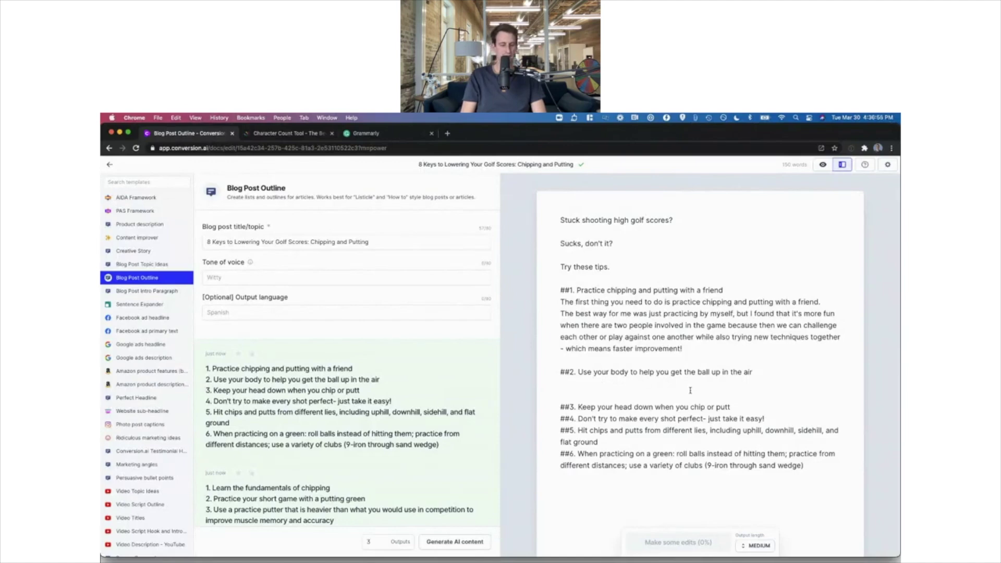
pyautogui.press('BackSpace')
pyautogui.write("golfers don't use thei")
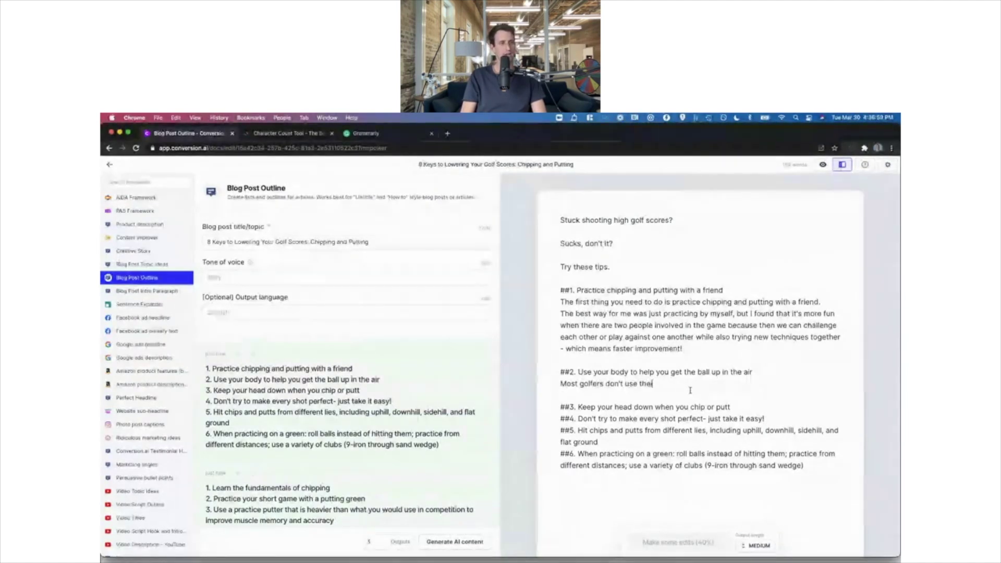
pyautogui.write('r body enough at all. Infa')
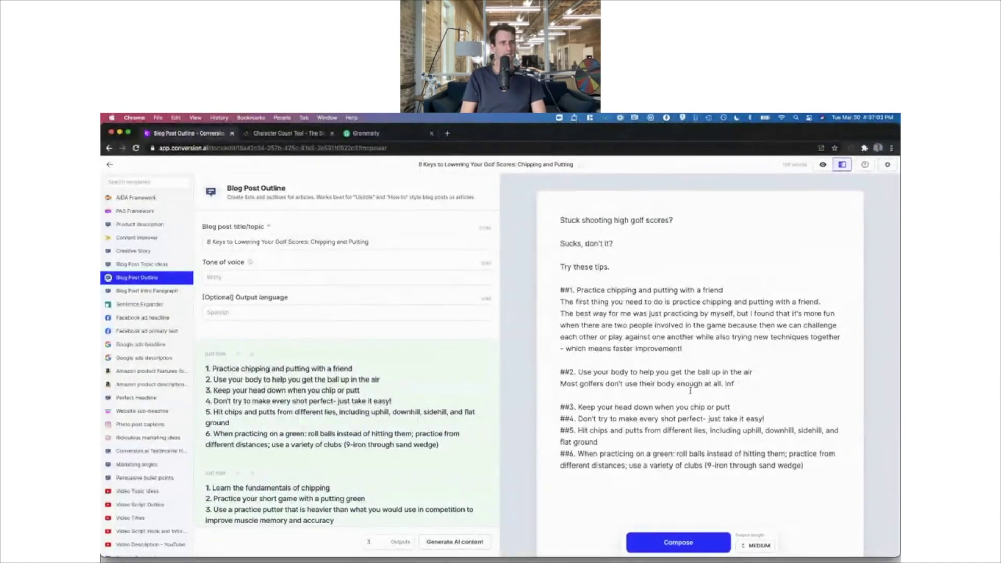
pyautogui.write('fact')
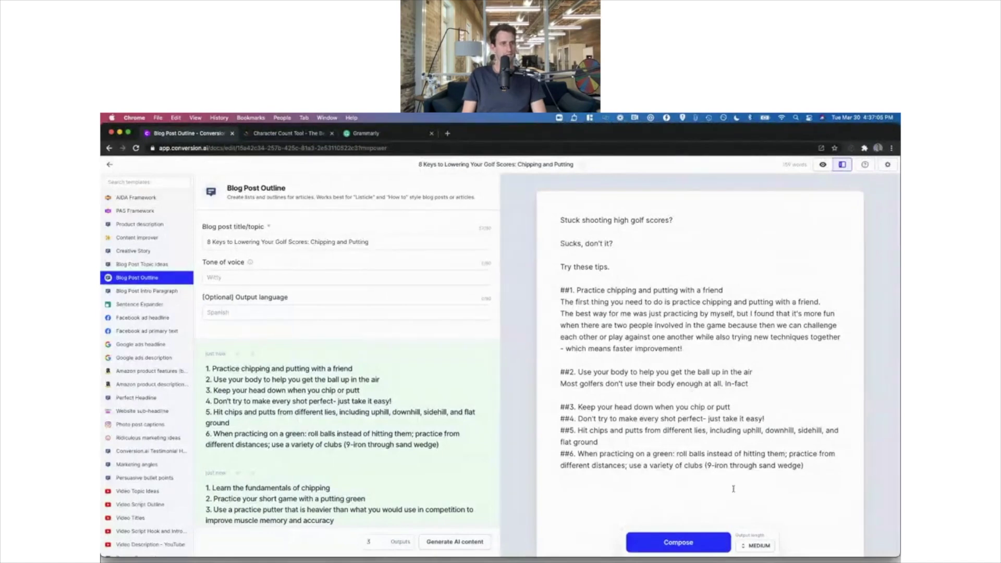
pyautogui.click(693, 542)
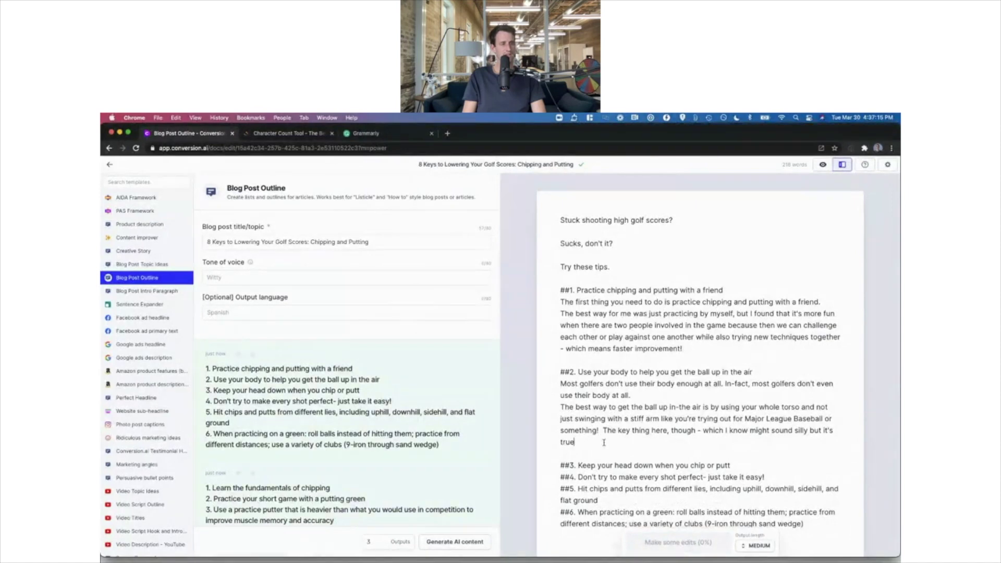
# Step: Review heading 2 together with the section composed beneath it
pyautogui.moveTo(561, 372); pyautogui.dragTo(743, 372)
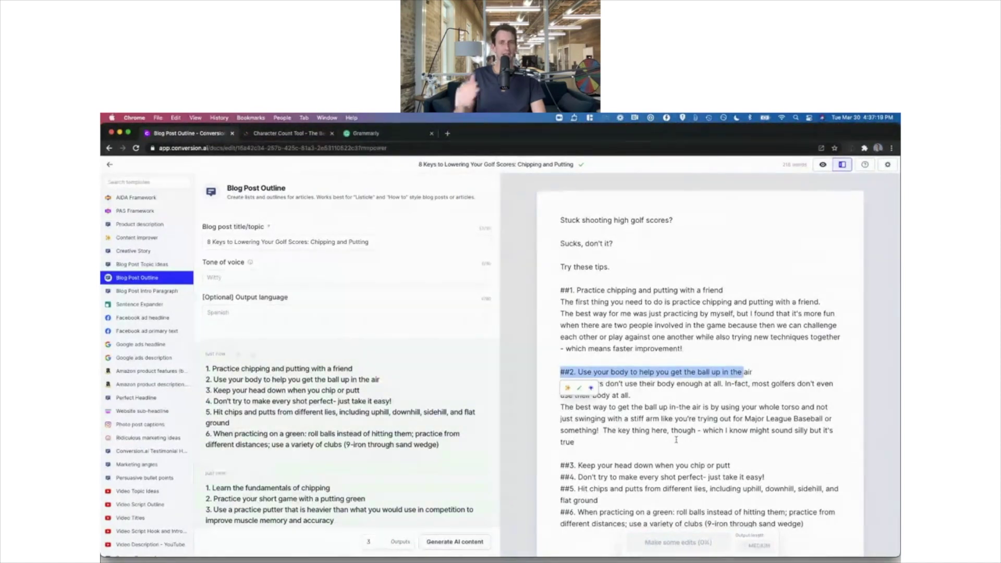
pyautogui.scroll(-1, 675, 440)
pyautogui.click(620, 370)
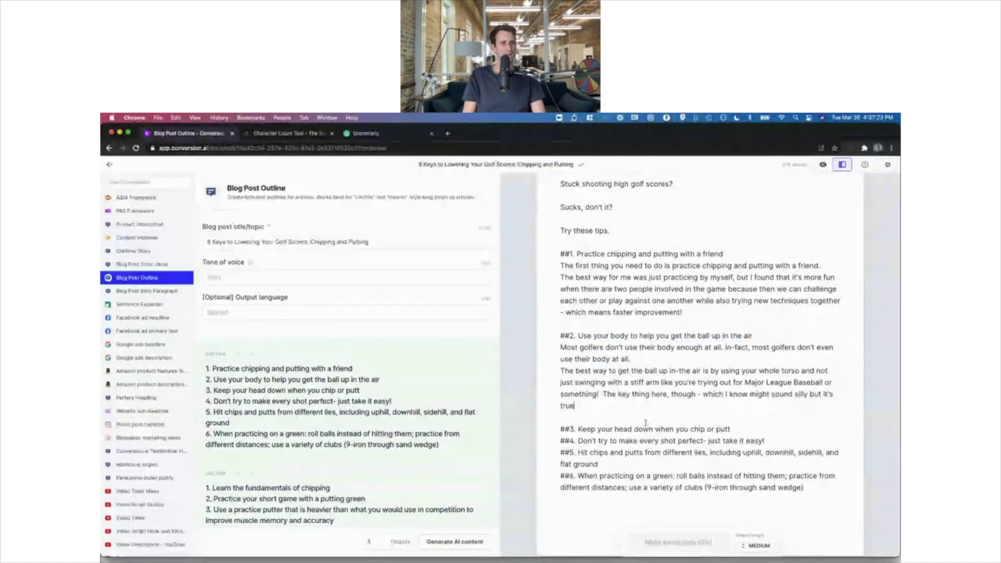
pyautogui.scroll(-1, 615, 401)
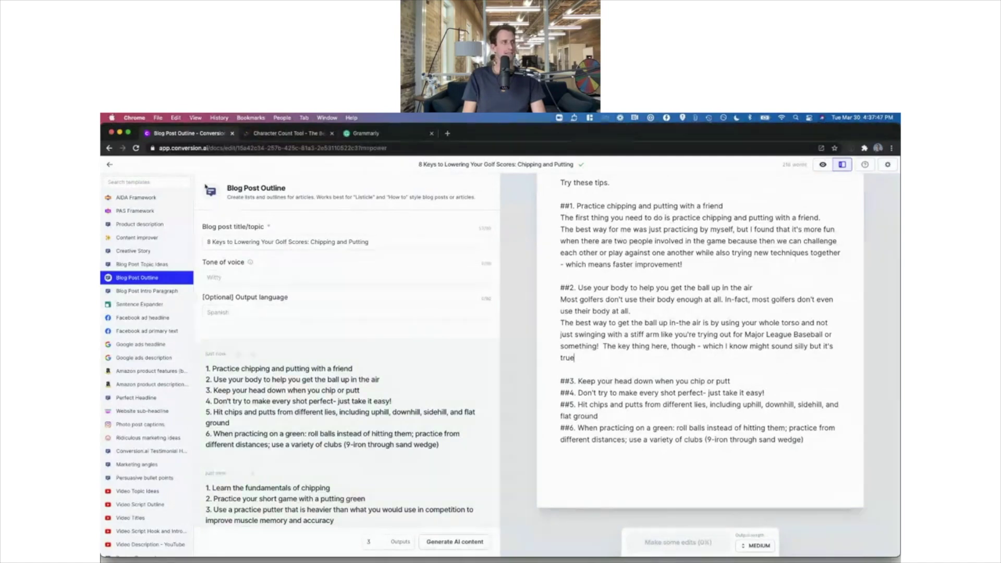
# Step: Leave the golf post, go to create a new document and look through the long-form assistant's setup steps
pyautogui.click(110, 164)
pyautogui.click(327, 204)
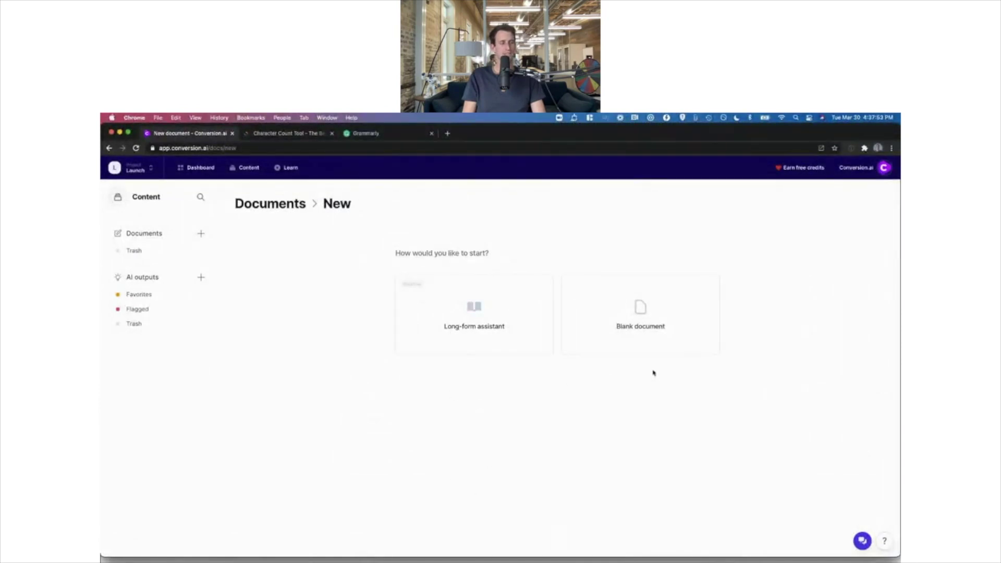
pyautogui.click(516, 321)
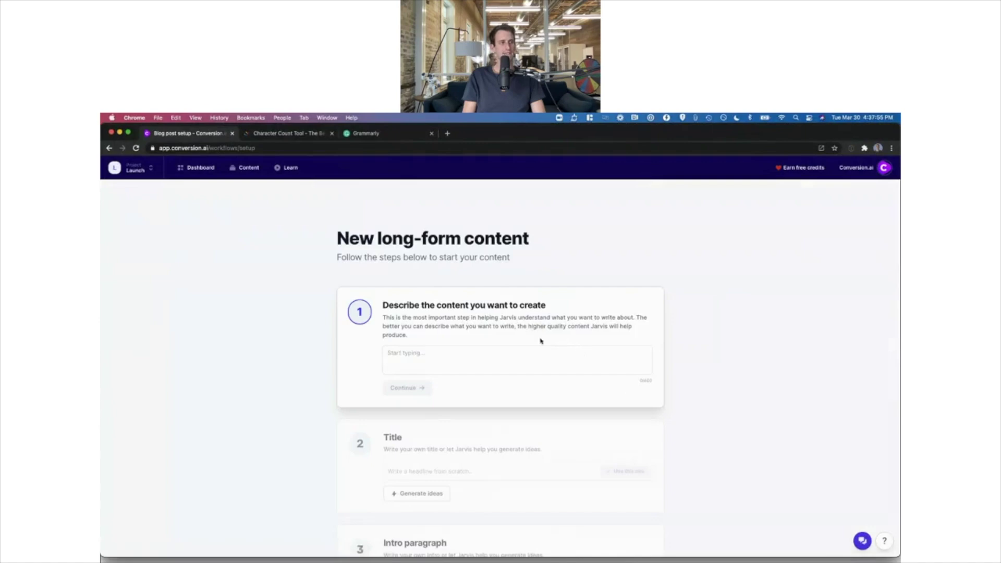
pyautogui.scroll(-3, 519, 277)
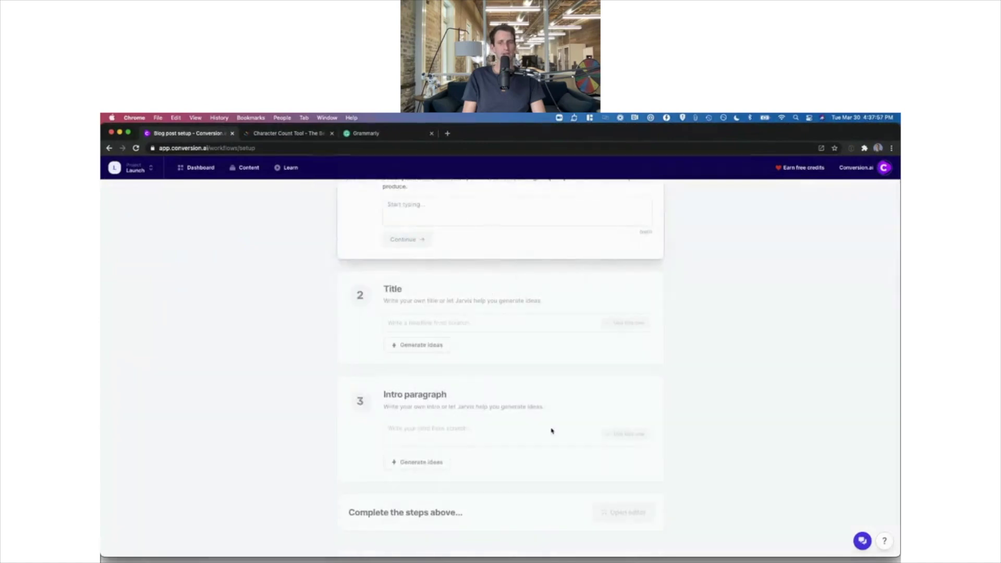
pyautogui.hscroll(-5, 561, 458)
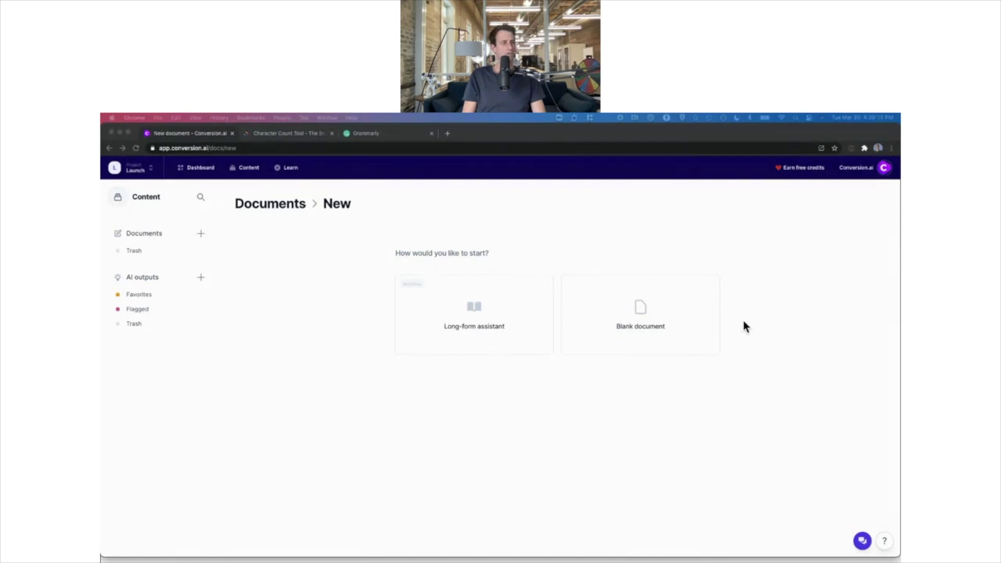
# Step: Return to the long-form assistant setup and view its content description field
pyautogui.click(567, 374)
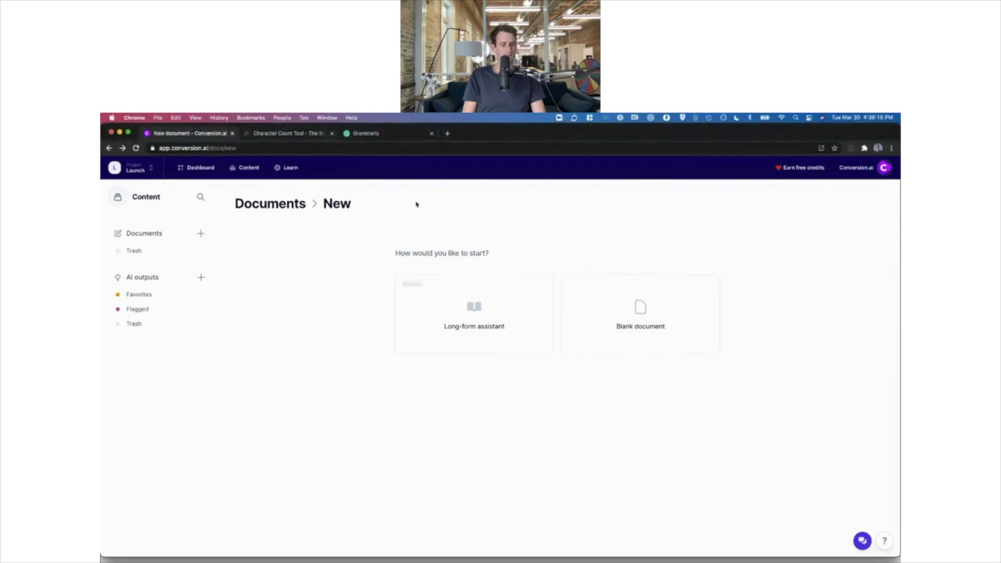
pyautogui.click(519, 314)
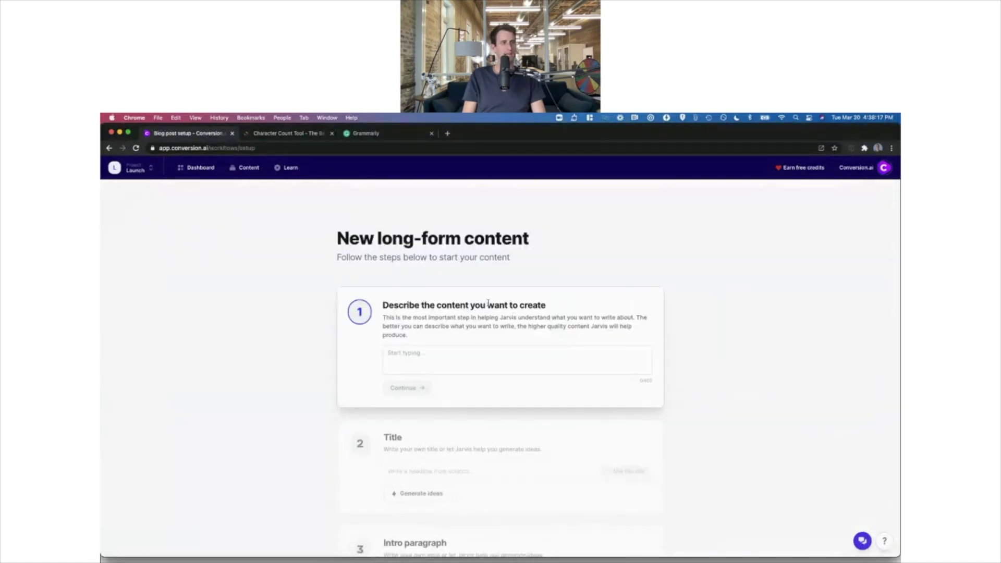
pyautogui.press('super+bracketleft')
pyautogui.click(507, 313)
pyautogui.click(458, 353)
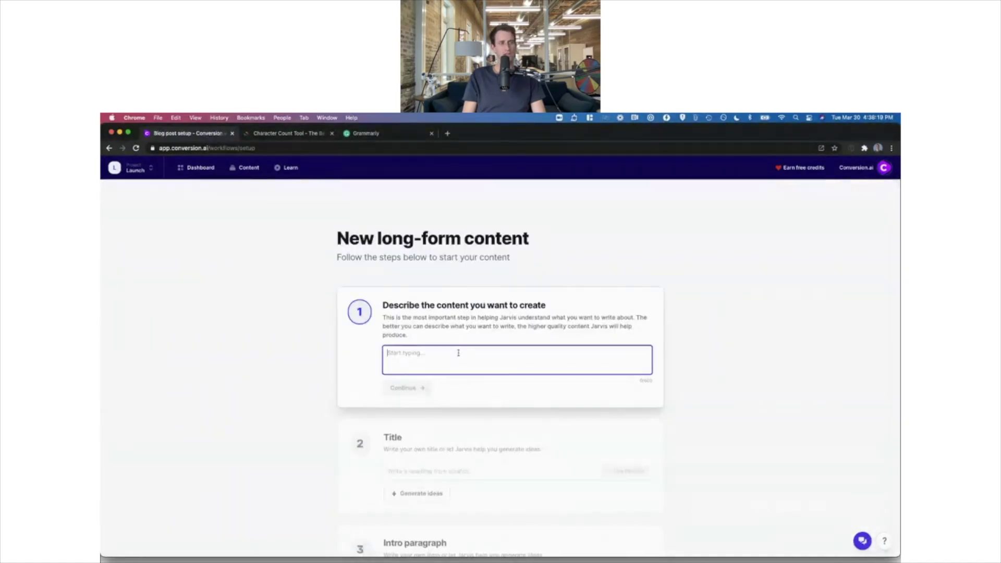
pyautogui.scroll(-1, 448, 333)
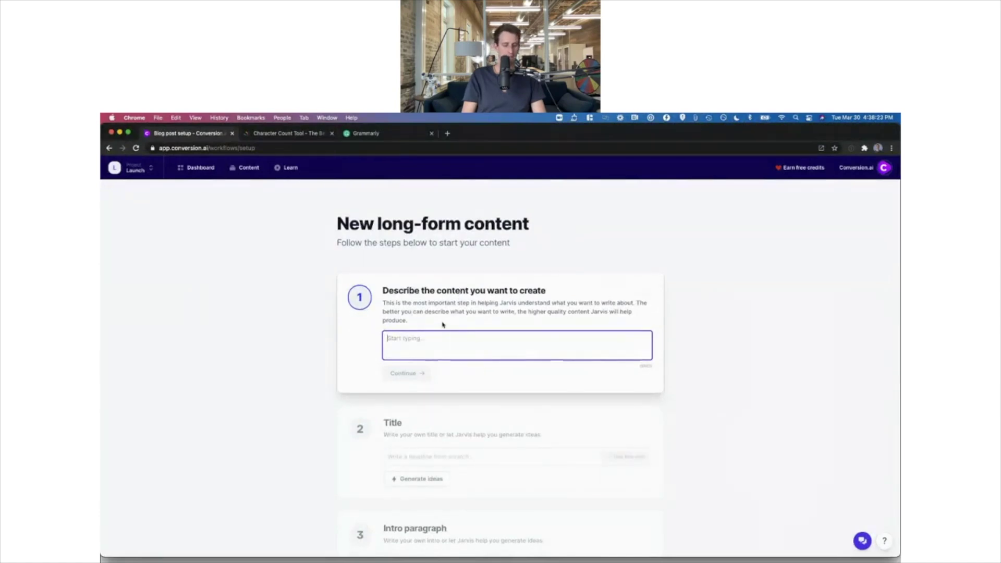
# Step: Go to the HubSpot site in a new browser tab and open its blog article "How to Write a Blog Post: A Step-by-Step Guide"
pyautogui.press('super+t')
pyautogui.write('hubspot')
pyautogui.press('Return')
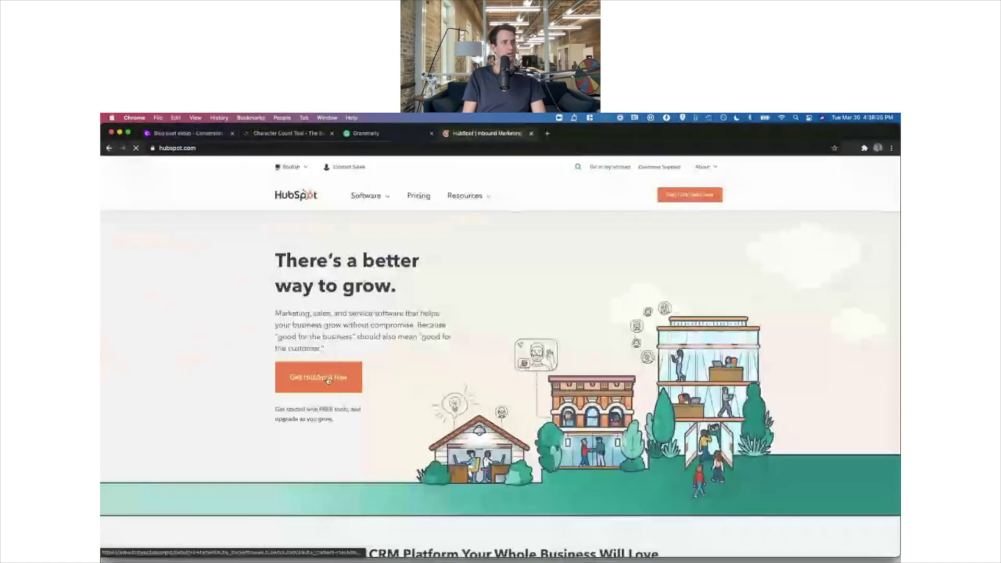
pyautogui.click(385, 197)
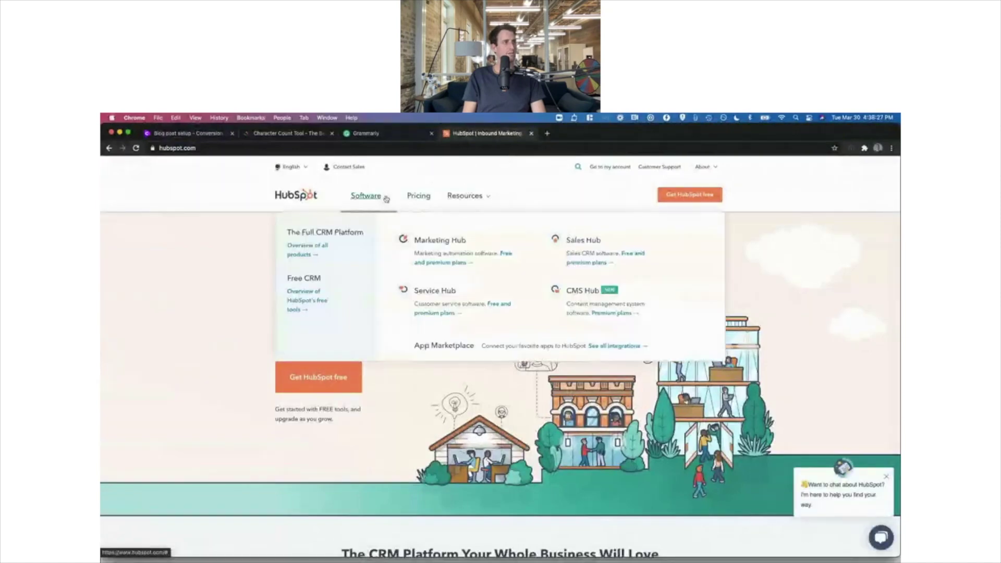
pyautogui.click(468, 196)
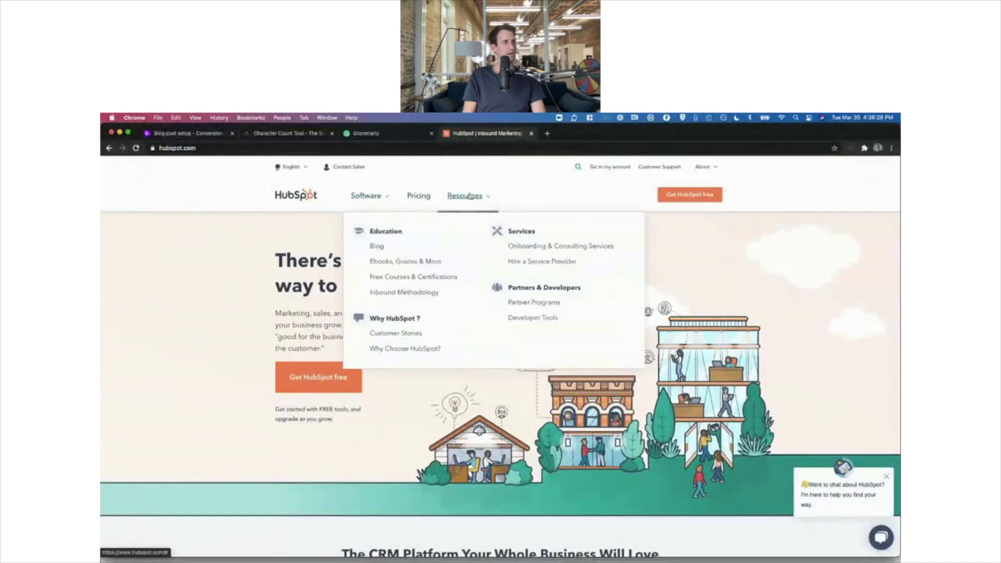
pyautogui.click(376, 246)
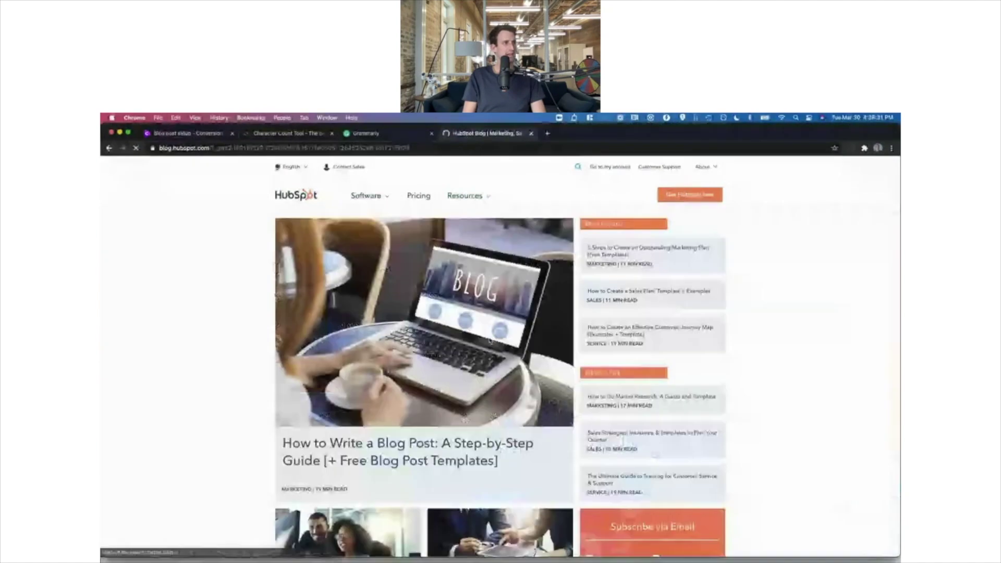
pyautogui.scroll(-3, 469, 328)
pyautogui.click(458, 318)
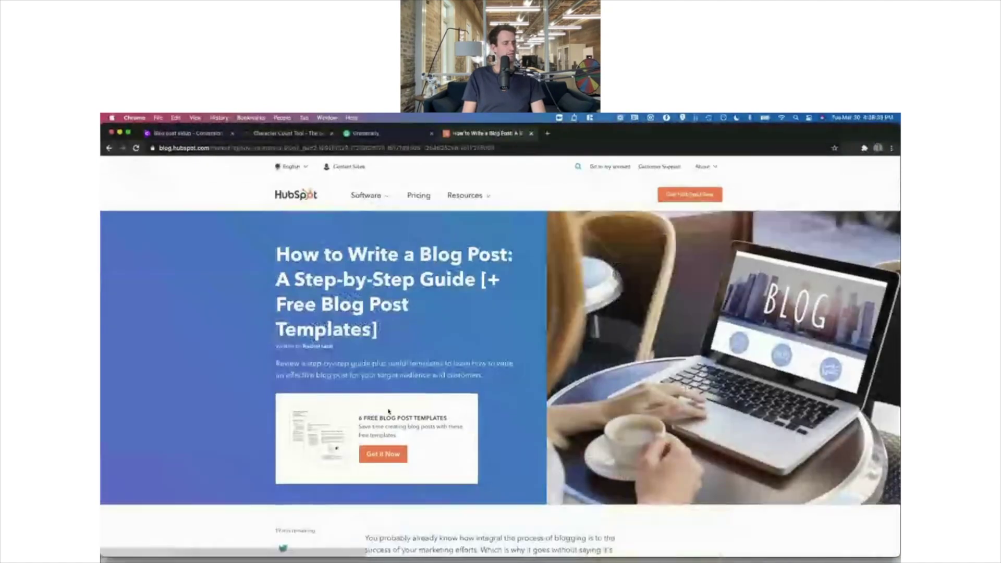
# Step: Copy the article's text from its opening paragraph down to just above the "6 Free Blog Post Templates" form
pyautogui.scroll(-5, 387, 409)
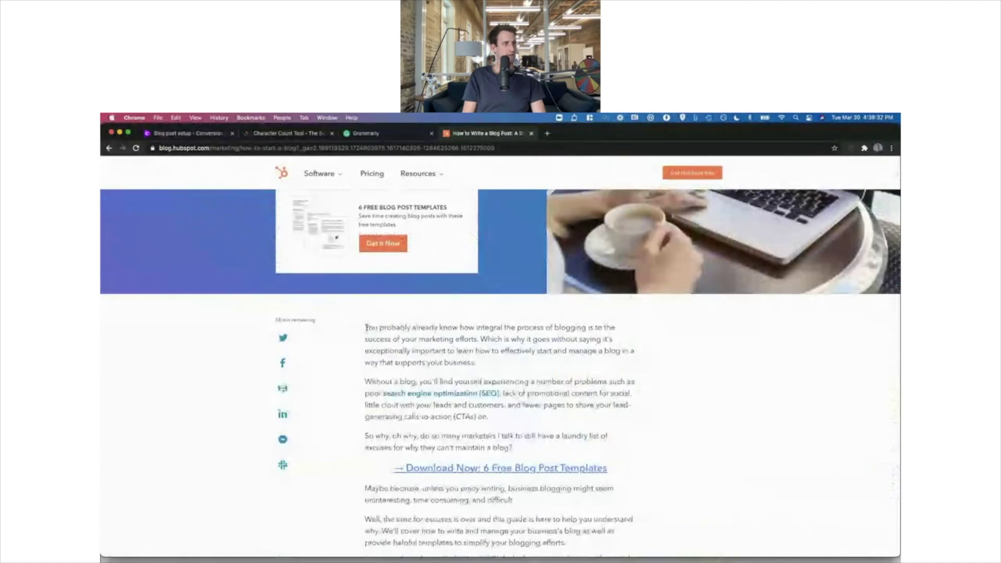
pyautogui.moveTo(366, 327); pyautogui.dragTo(574, 373)
pyautogui.scroll(3, 574, 373)
pyautogui.scroll(-2, 573, 371)
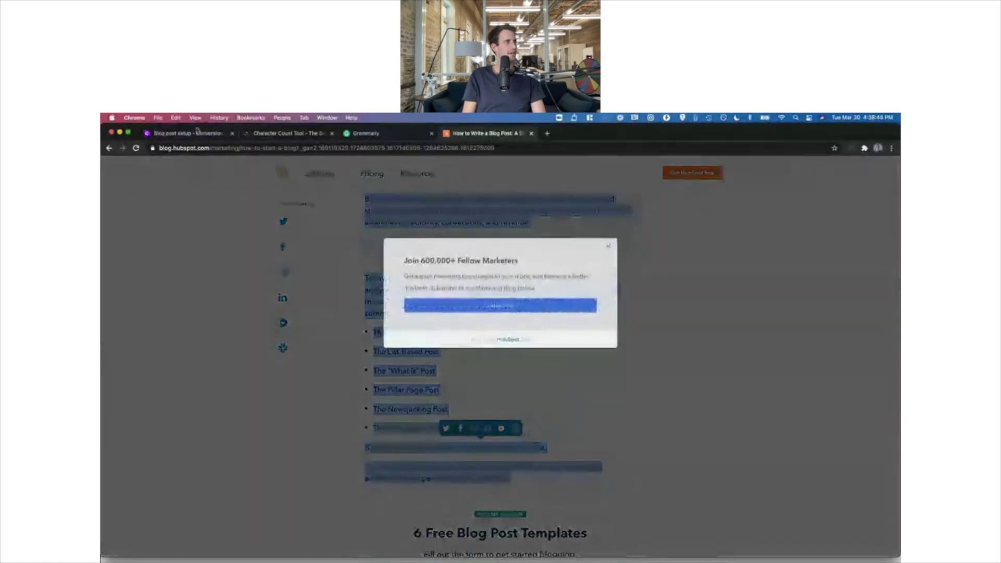
# Step: Switch back to Conversion.ai, create a blank document and paste the copied HubSpot article text into it
pyautogui.click(187, 133)
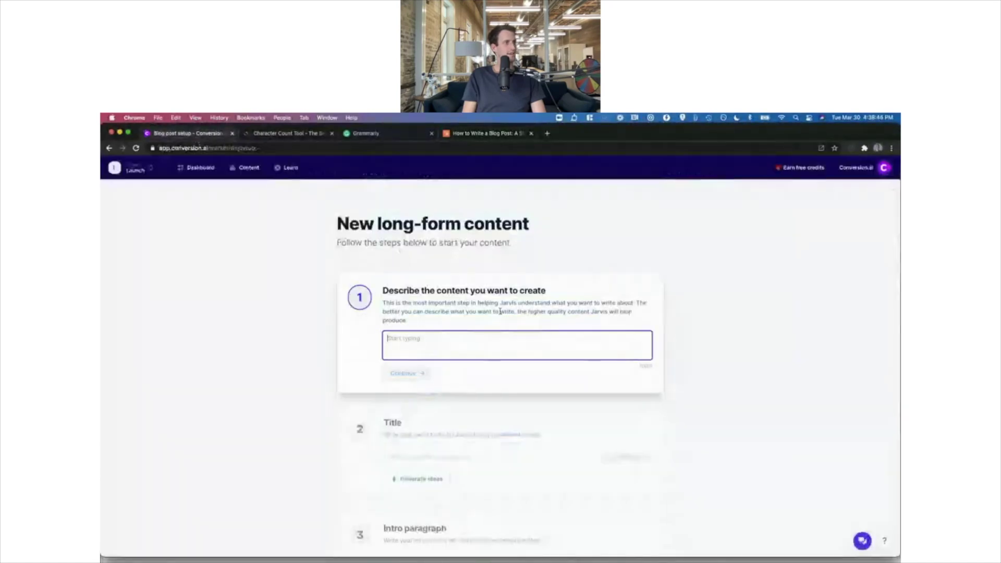
pyautogui.hscroll(-5, 300, 237)
pyautogui.hscroll(5, 362, 266)
pyautogui.hscroll(-3, 320, 328)
pyautogui.click(672, 342)
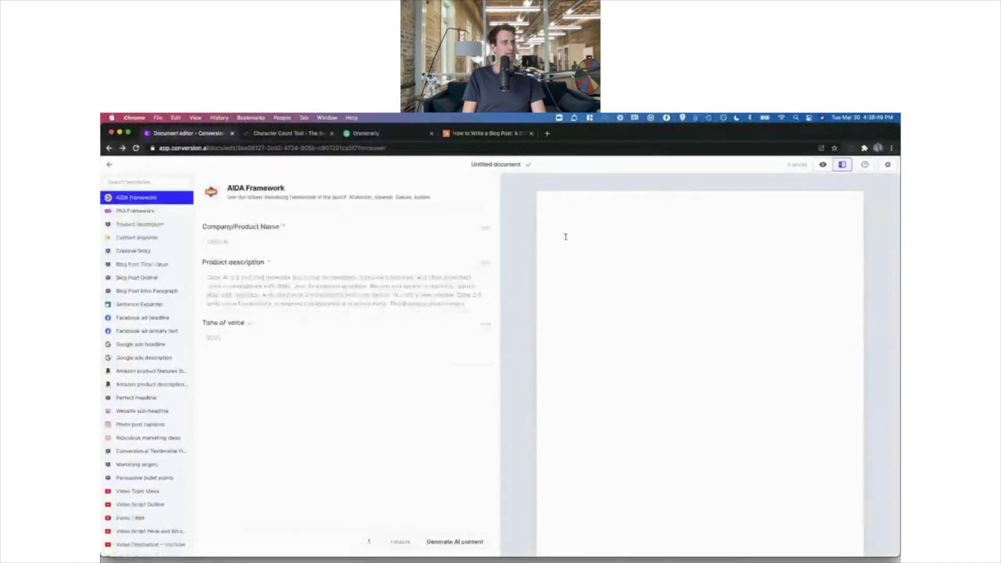
pyautogui.press('super+v')
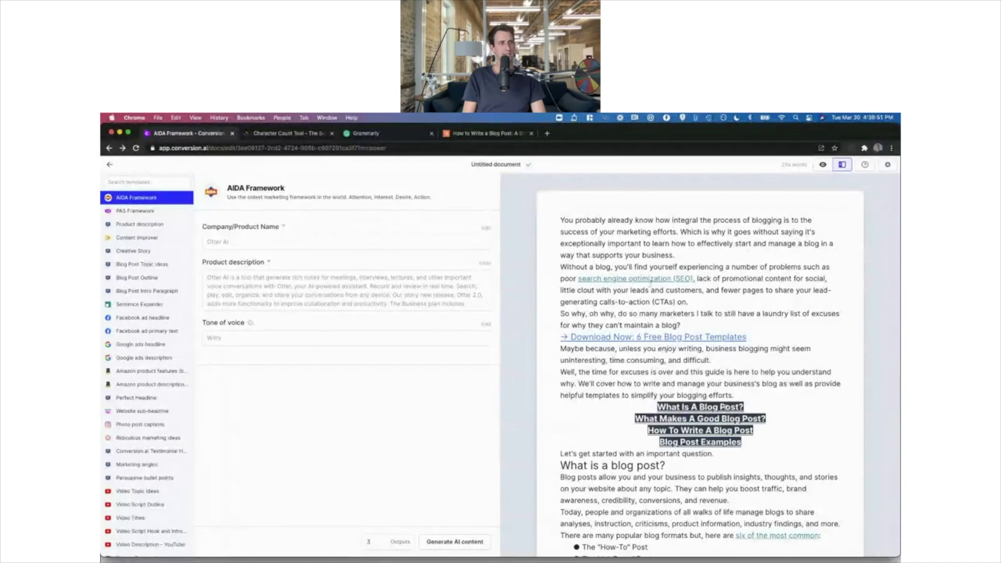
# Step: Undo the formatted paste and paste the copied HubSpot article into the document again as plain text
pyautogui.press('super+z')
pyautogui.press('super+shift+v')
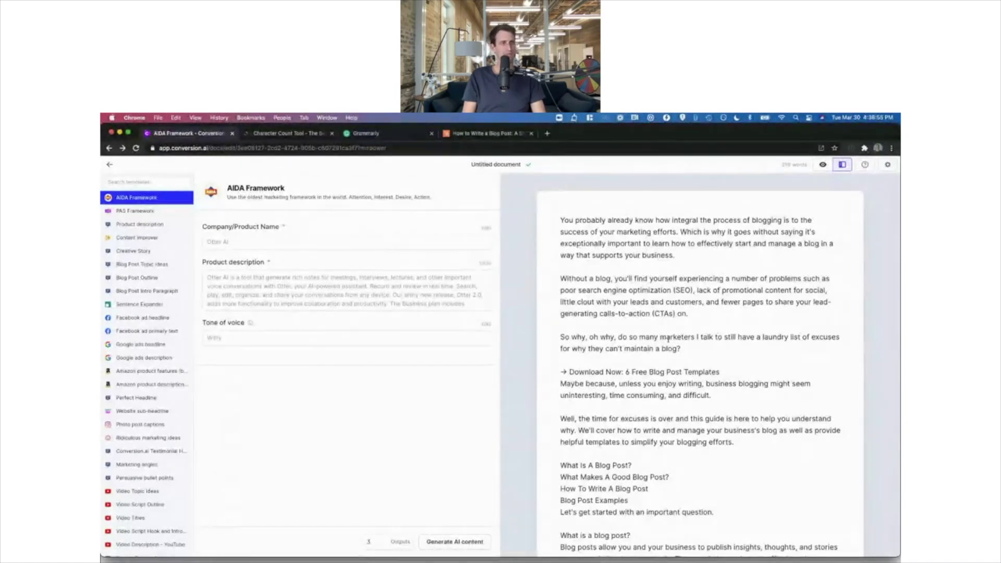
# Step: Rephrase the first paragraph's two sentences one at a time with the AI and replace each with its suggestion
pyautogui.moveTo(561, 220); pyautogui.dragTo(674, 234)
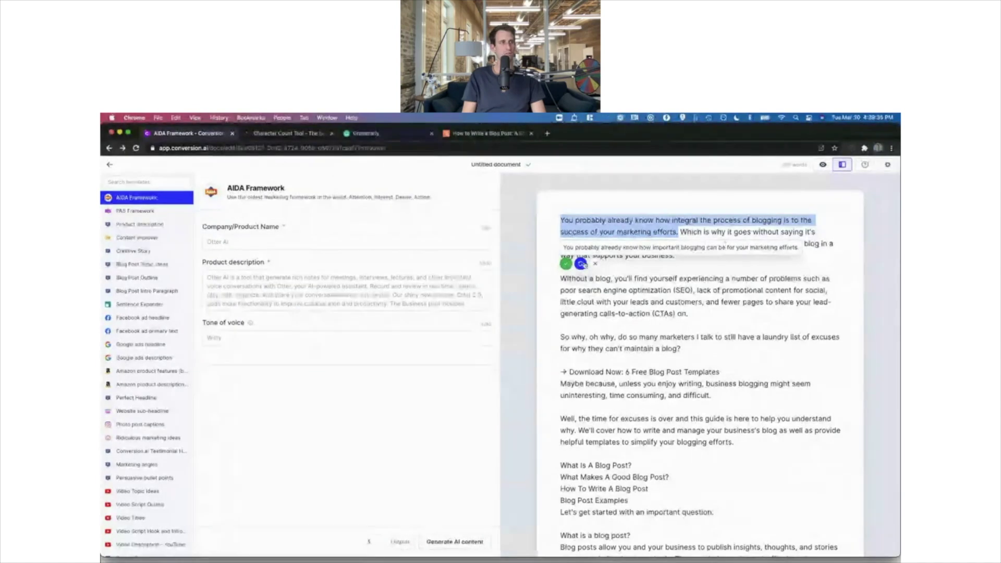
pyautogui.click(567, 264)
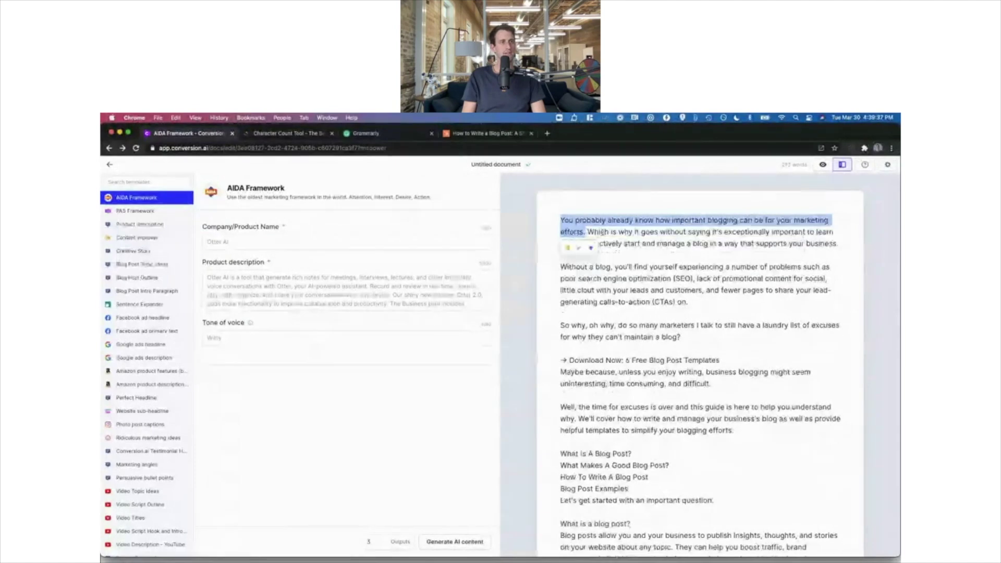
pyautogui.moveTo(588, 232); pyautogui.dragTo(837, 244)
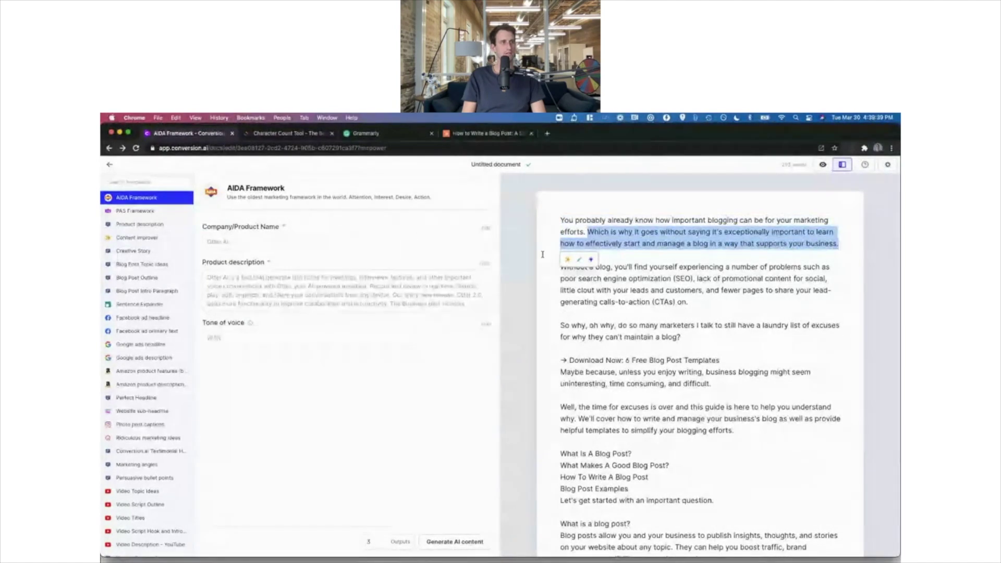
pyautogui.click(568, 261)
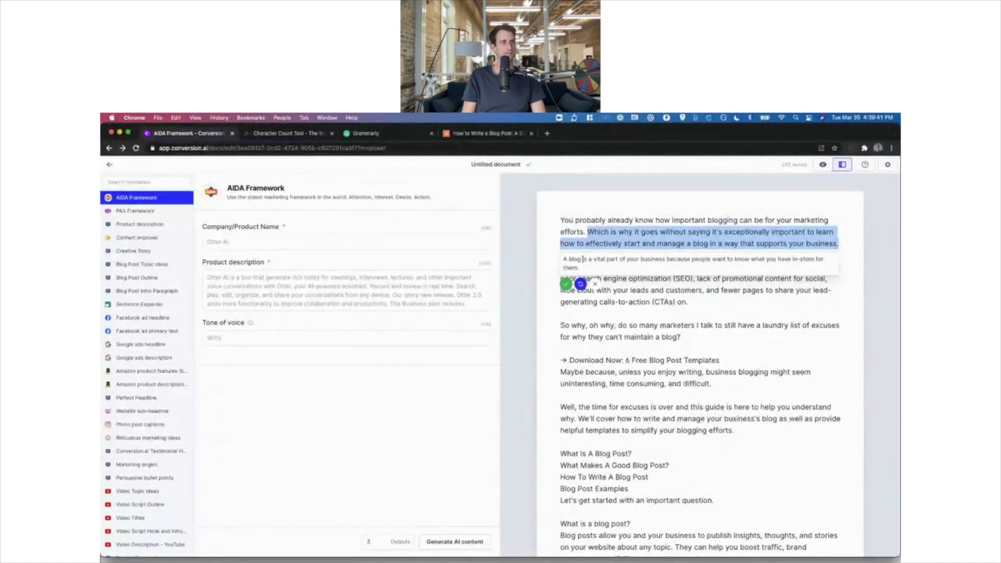
pyautogui.click(566, 284)
# Step: Expand the sentence "A blog is a vital part of your business because people want to know what you have in-store for them" and accept the suggestion
pyautogui.moveTo(561, 266); pyautogui.dragTo(650, 243)
pyautogui.click(590, 231)
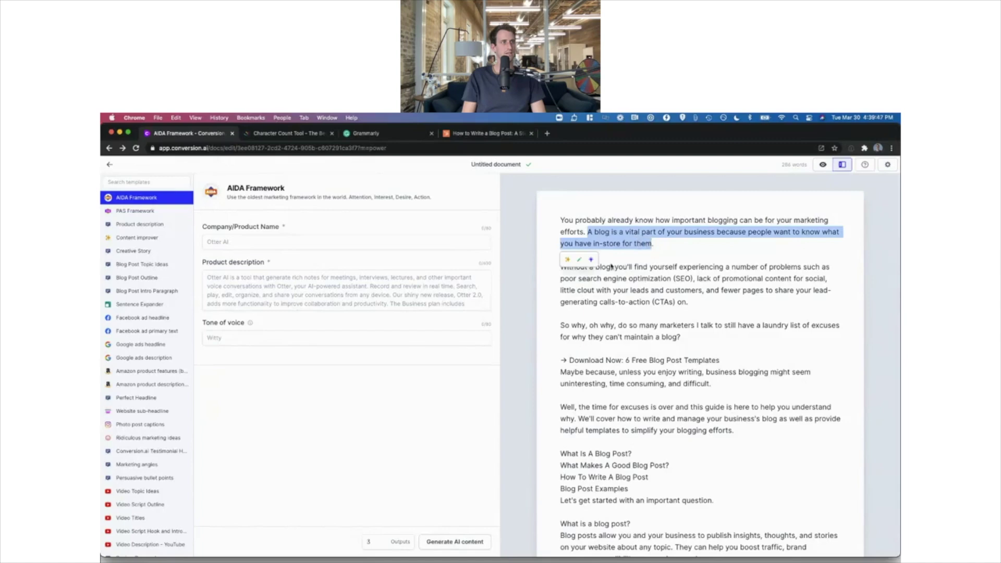
pyautogui.click(591, 260)
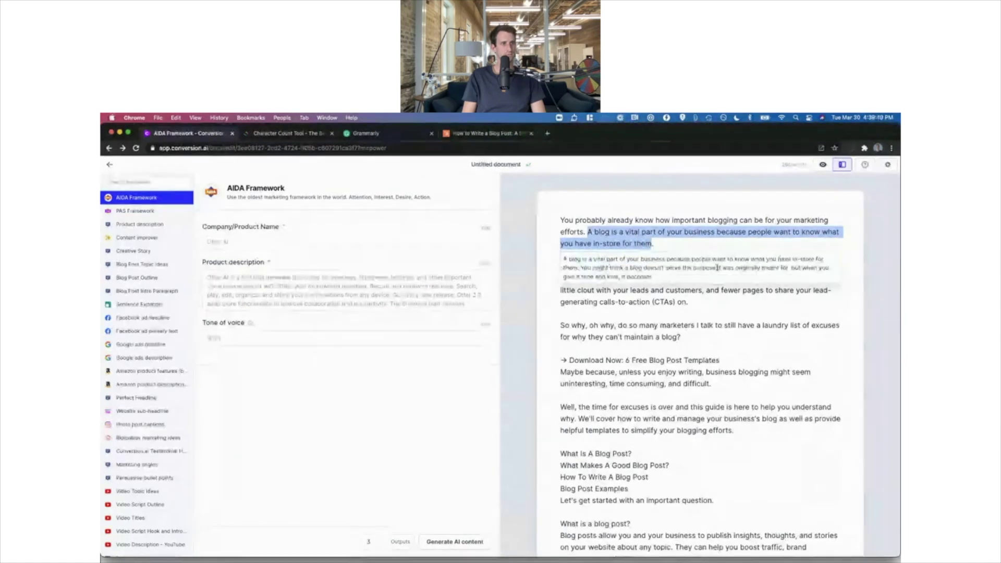
pyautogui.click(565, 293)
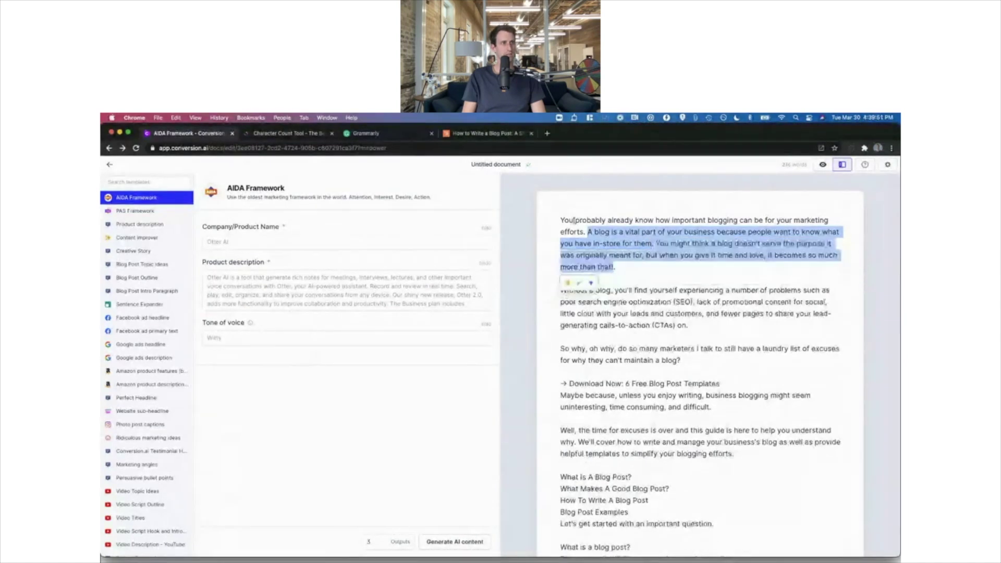
pyautogui.scroll(-5, 691, 382)
pyautogui.scroll(5, 691, 382)
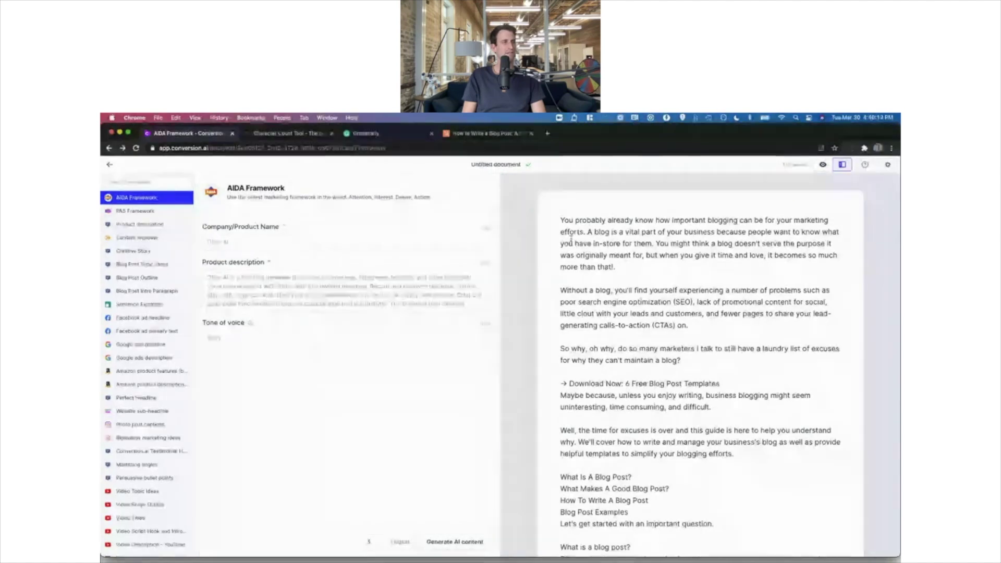
# Step: Rephrase the second paragraph, starting "Without a blog", with the AI and replace it with the suggestion
pyautogui.moveTo(562, 217); pyautogui.dragTo(665, 341)
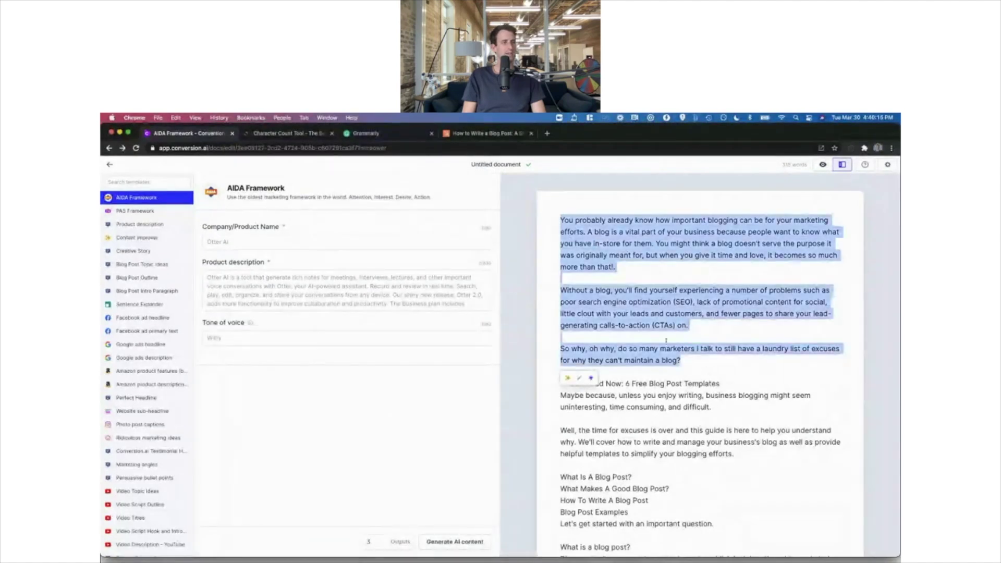
pyautogui.click(637, 269)
pyautogui.moveTo(560, 218); pyautogui.dragTo(618, 267)
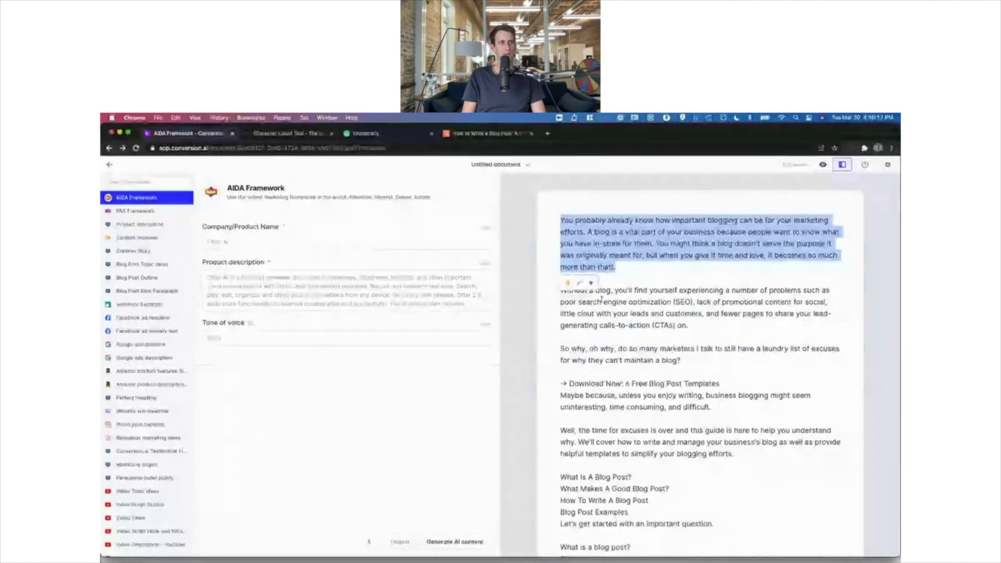
pyautogui.moveTo(561, 291); pyautogui.dragTo(688, 326)
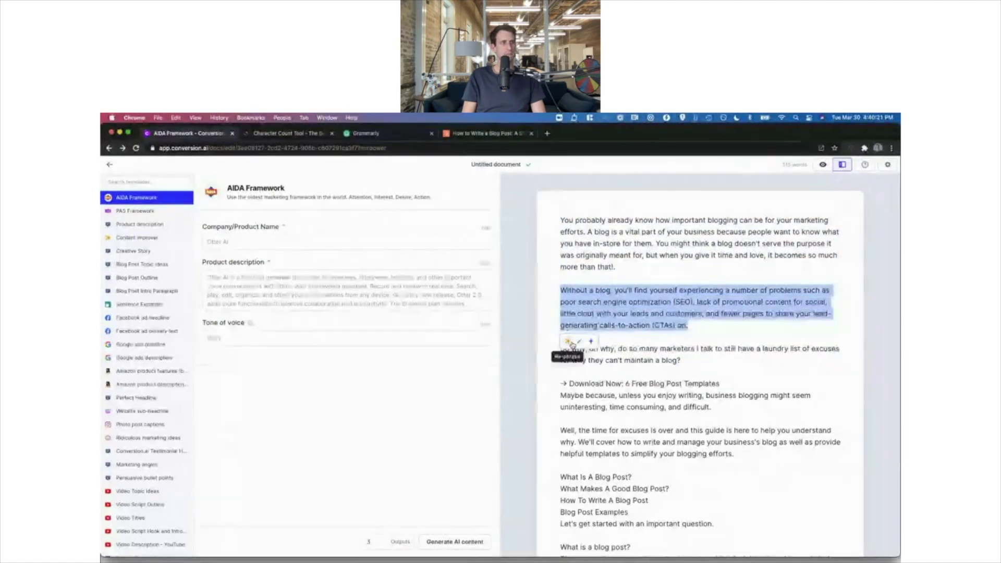
pyautogui.click(572, 345)
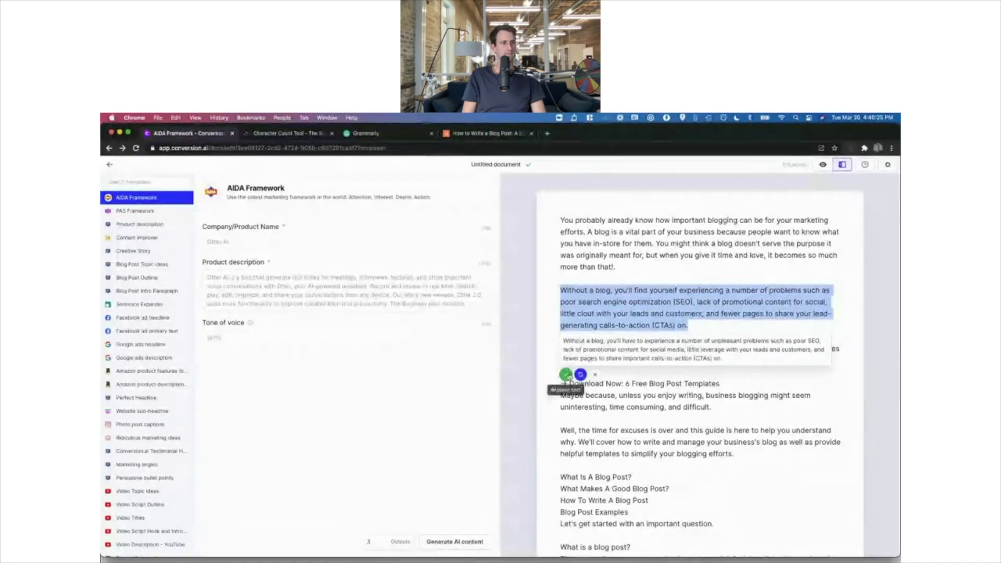
pyautogui.click(563, 384)
# Step: Select the first two paragraphs, look at the Grammarly browser tab and return to the Conversion.ai document
pyautogui.moveTo(598, 326); pyautogui.dragTo(324, 155)
pyautogui.click(398, 133)
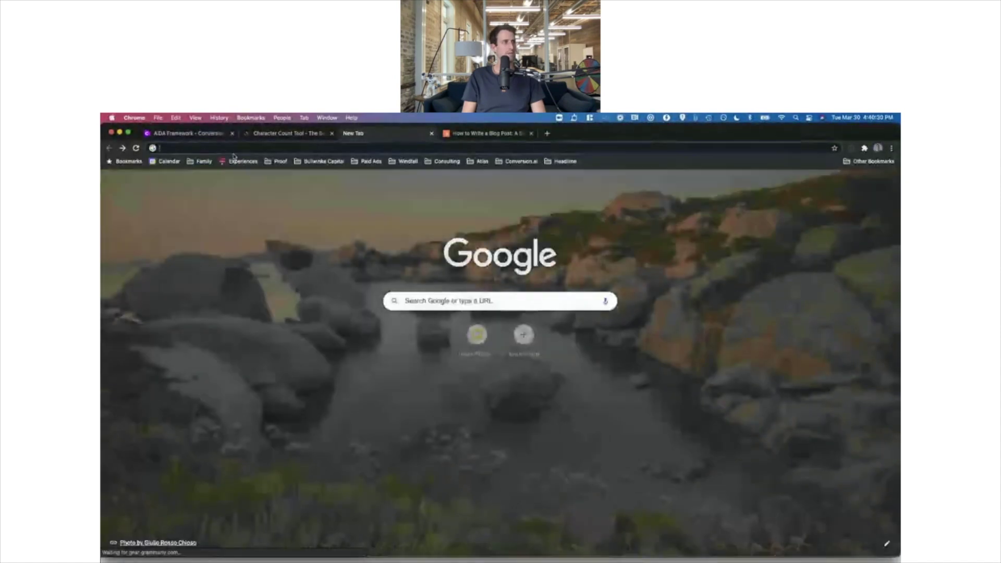
pyautogui.click(204, 134)
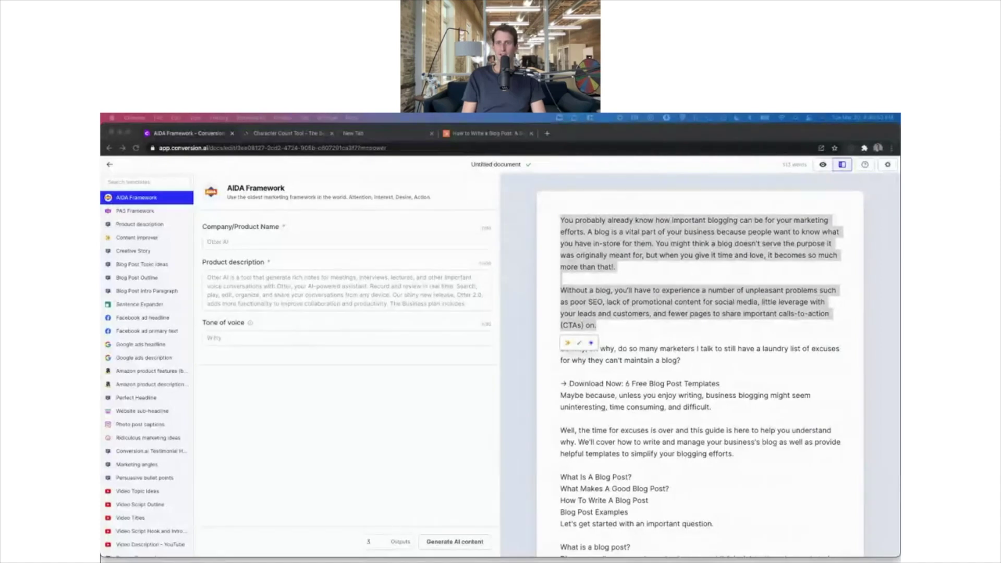
pyautogui.click(696, 285)
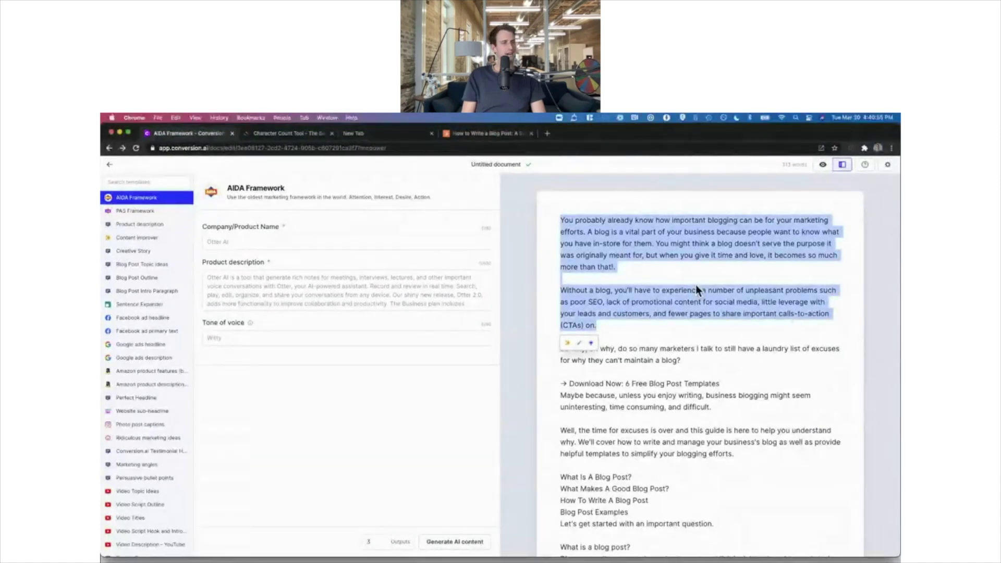
pyautogui.click(657, 282)
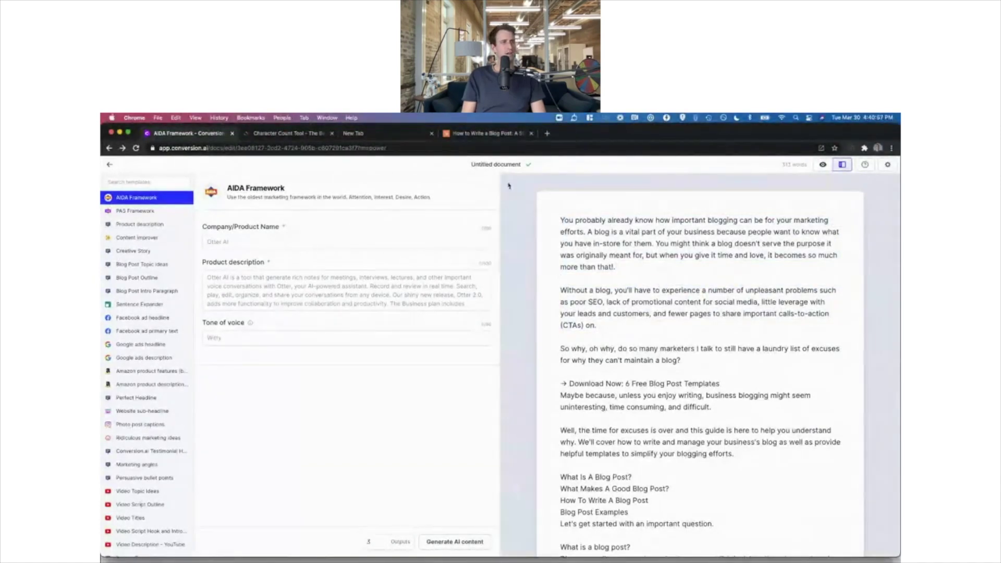
# Step: View the untitled document's settings with its title field, close them and return to the document list
pyautogui.click(502, 166)
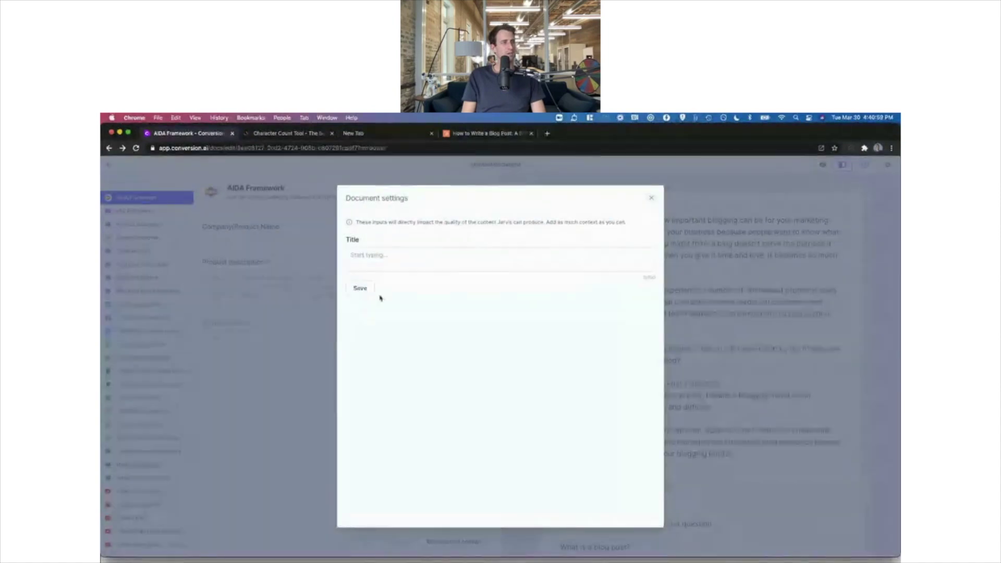
pyautogui.click(677, 278)
pyautogui.press('super+Left')
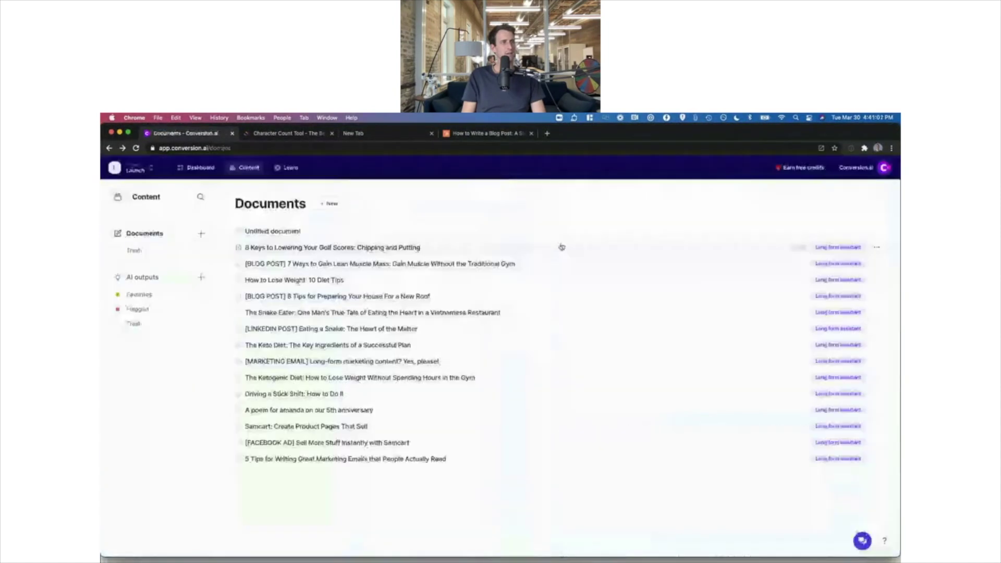
# Step: Open the post "8 Keys to Lowering Your Golf Scores: Chipping and Putting", view it and go back to the document list
pyautogui.click(296, 246)
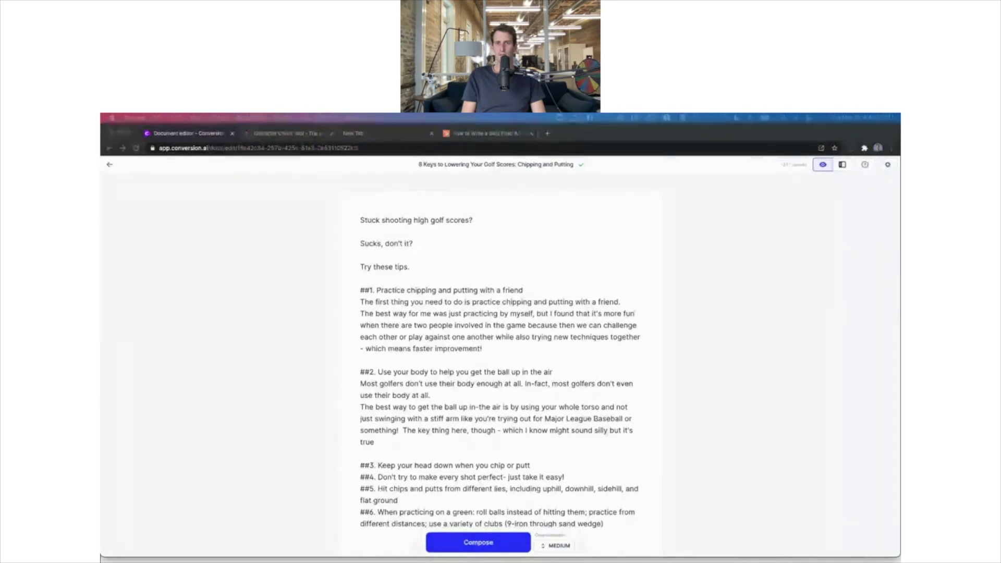
pyautogui.click(499, 306)
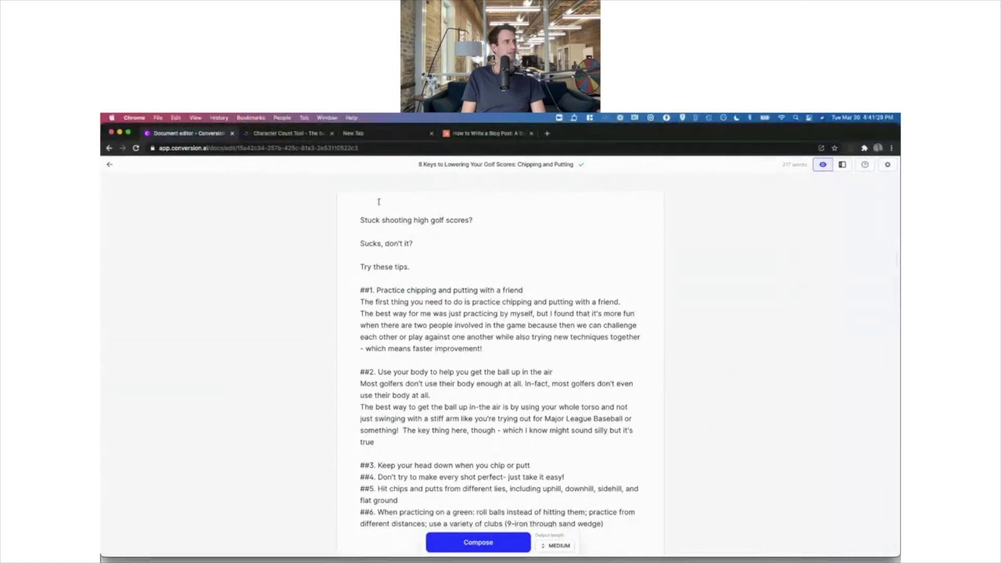
pyautogui.click(111, 165)
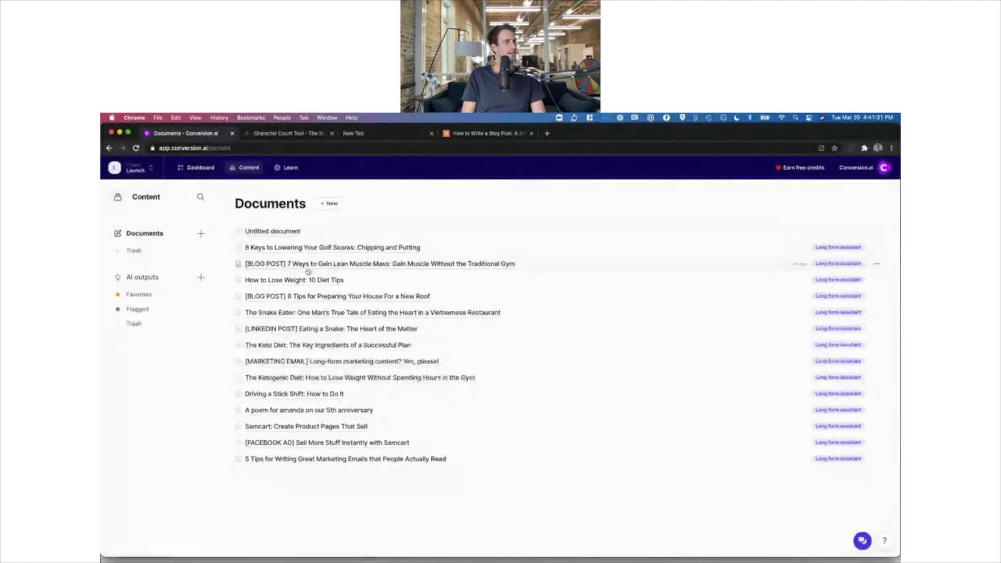
pyautogui.click(243, 171)
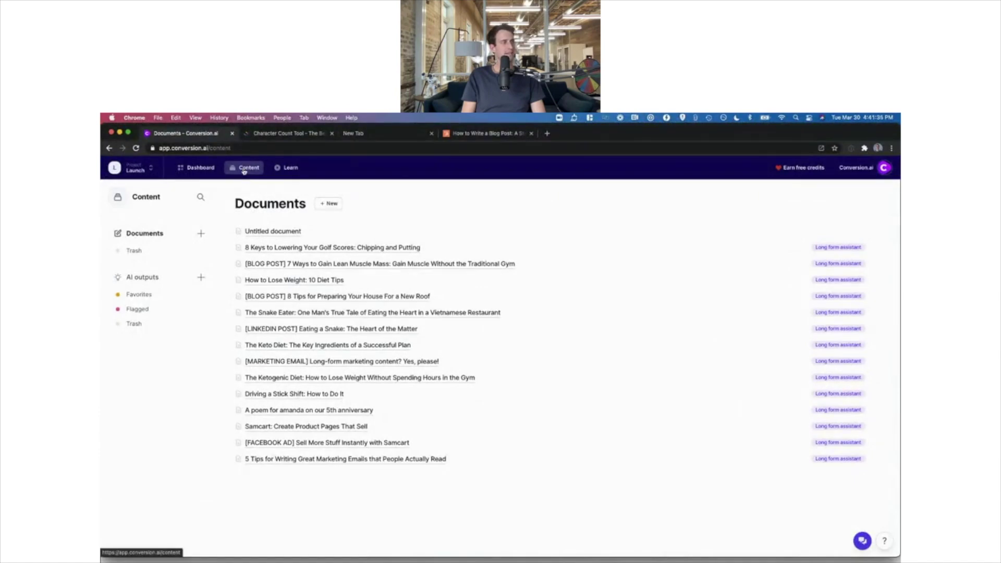
# Step: Create another blank document, show it in focus mode and with the template list, and return to the document list
pyautogui.click(328, 203)
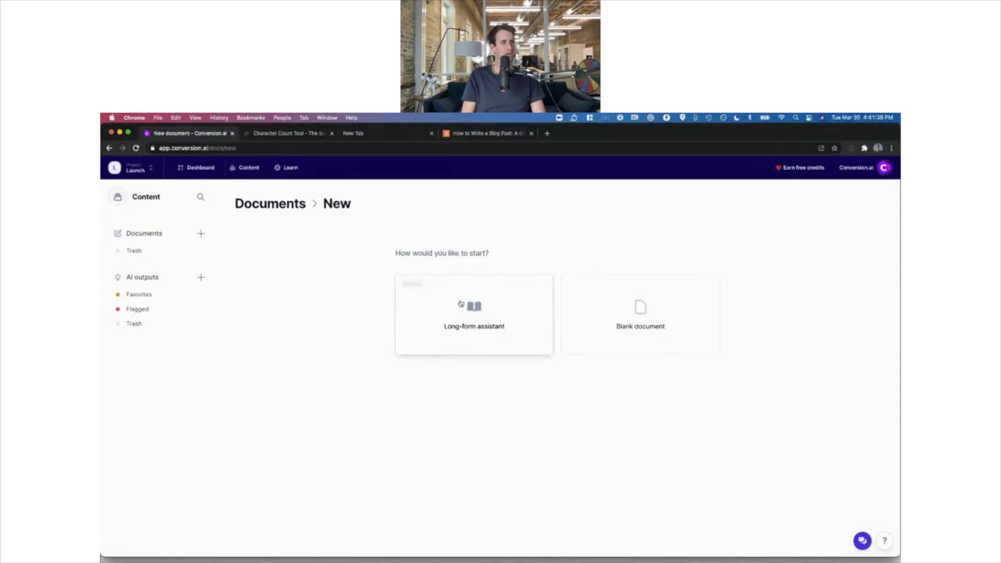
pyautogui.click(615, 320)
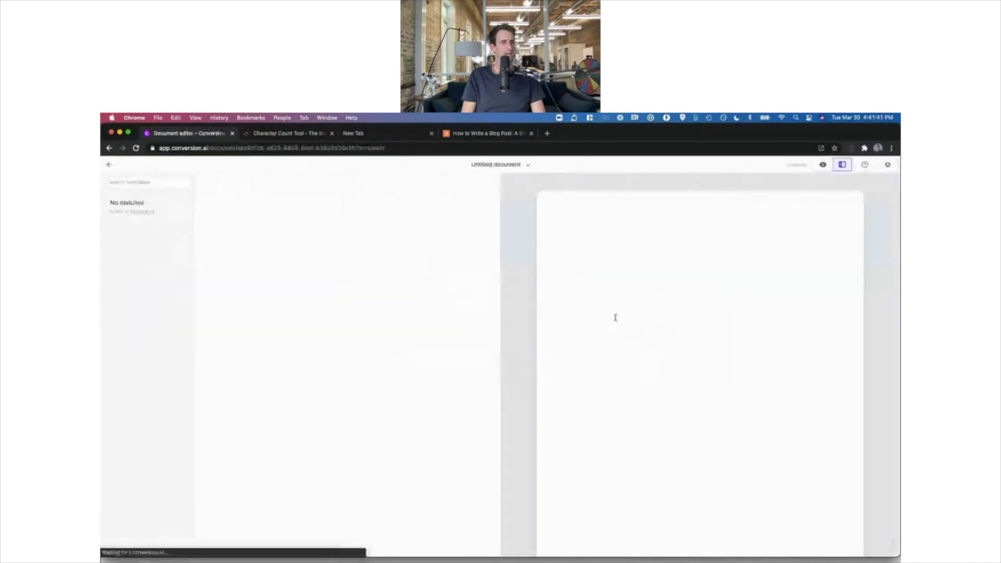
pyautogui.click(822, 165)
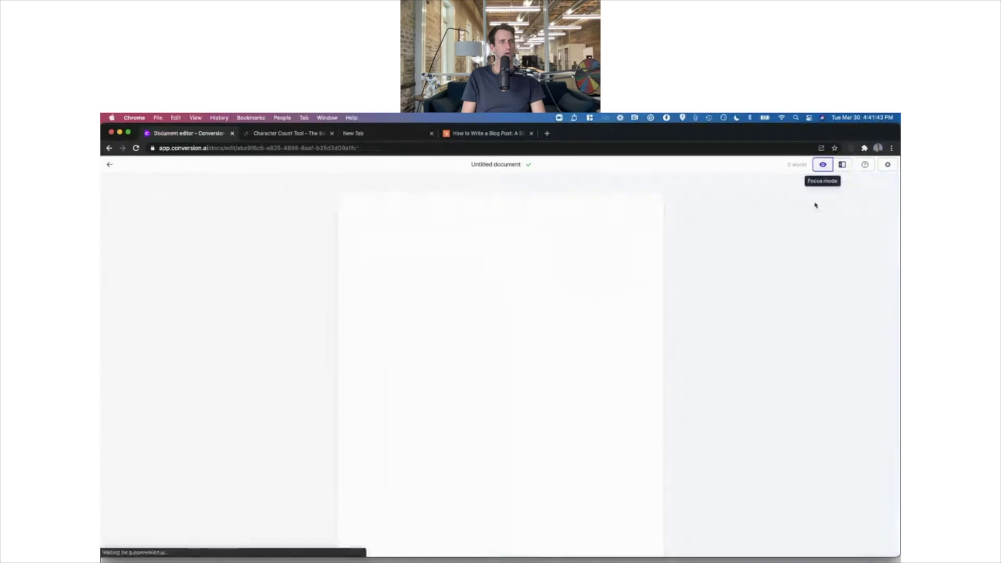
pyautogui.click(842, 164)
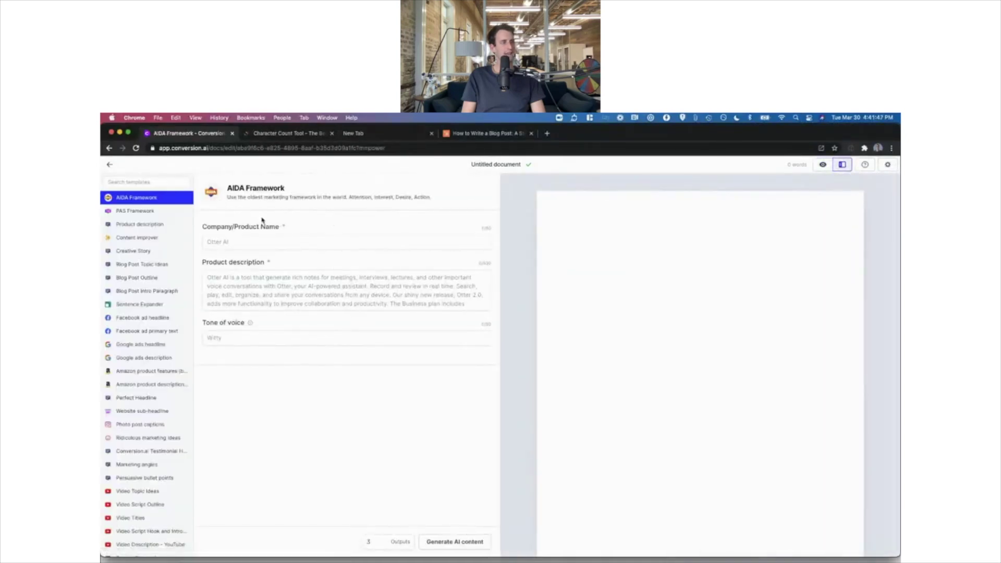
pyautogui.click(287, 339)
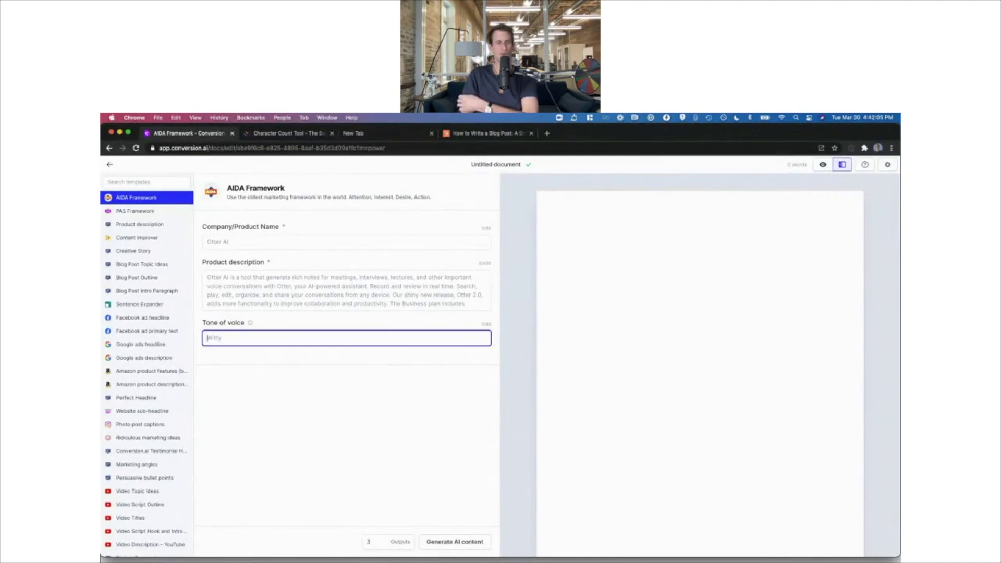
pyautogui.click(109, 164)
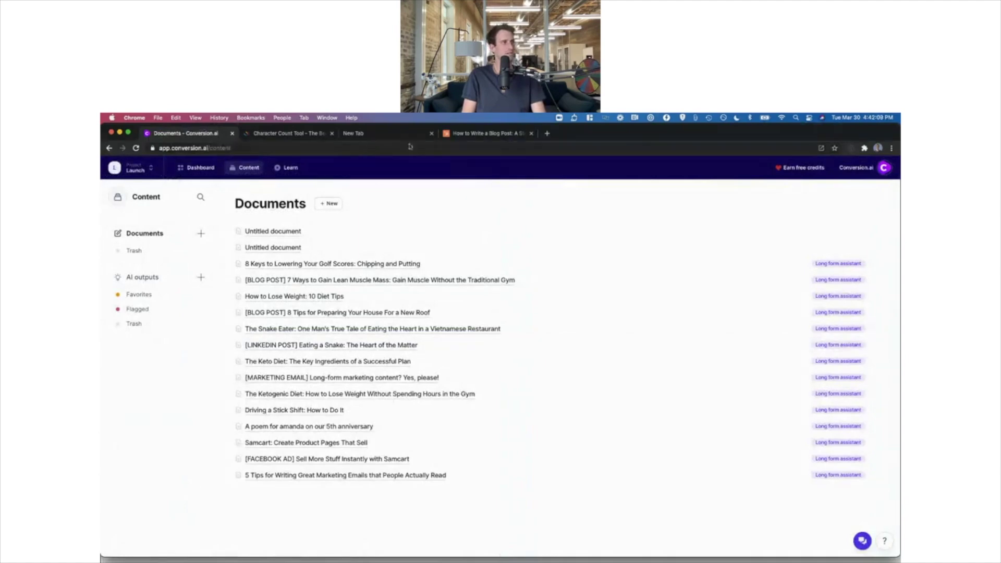
# Step: Look through the lean muscle blog post, the Keto diet article and the LinkedIn post about eating a snake
pyautogui.click(299, 280)
pyautogui.hscroll(-5, 373, 302)
pyautogui.click(342, 360)
pyautogui.hscroll(-5, 337, 351)
pyautogui.click(337, 346)
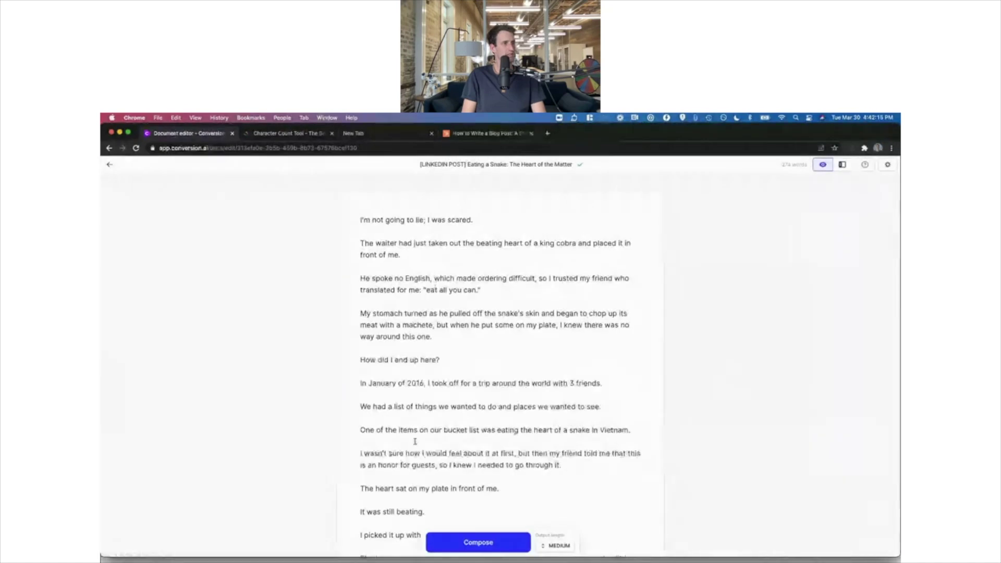
pyautogui.scroll(-10, 415, 444)
pyautogui.hscroll(-5, 415, 444)
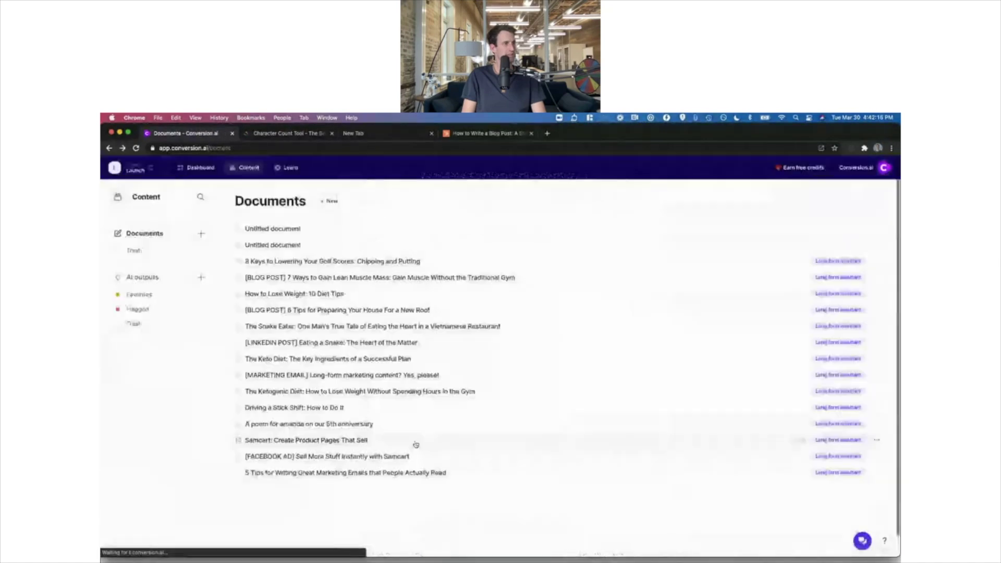
# Step: Open the 5th anniversary poem and add blank lines after its "I love you so much", "happened to me." and "memories with you." lines
pyautogui.click(306, 417)
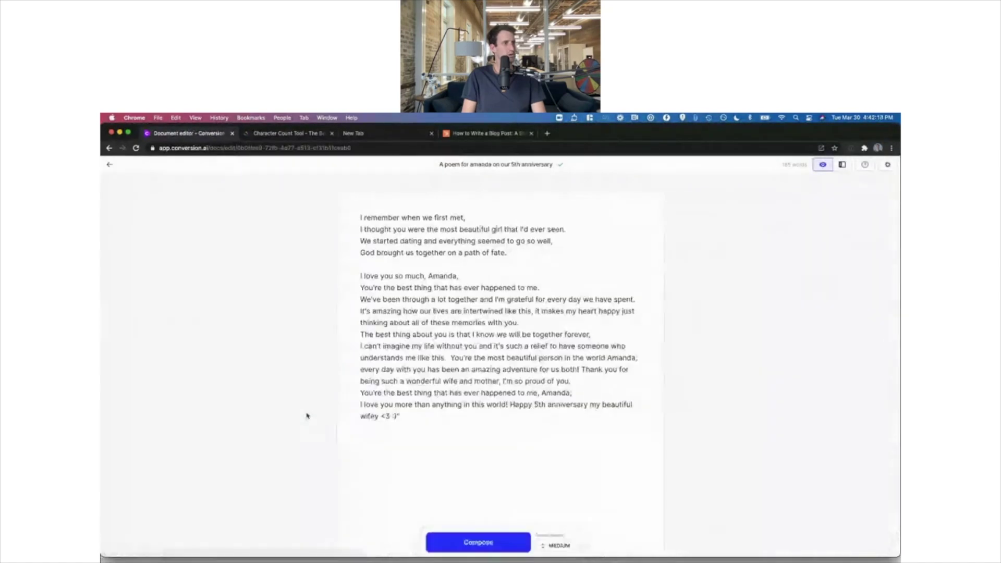
pyautogui.click(496, 277)
pyautogui.press('Return')
pyautogui.click(541, 300)
pyautogui.press('Return')
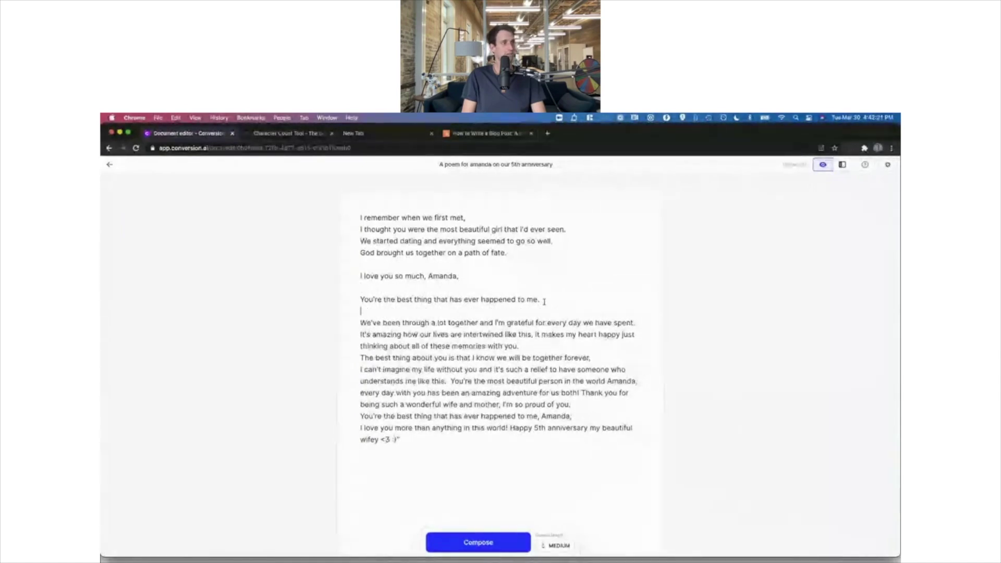
pyautogui.click(519, 346)
pyautogui.press('Return')
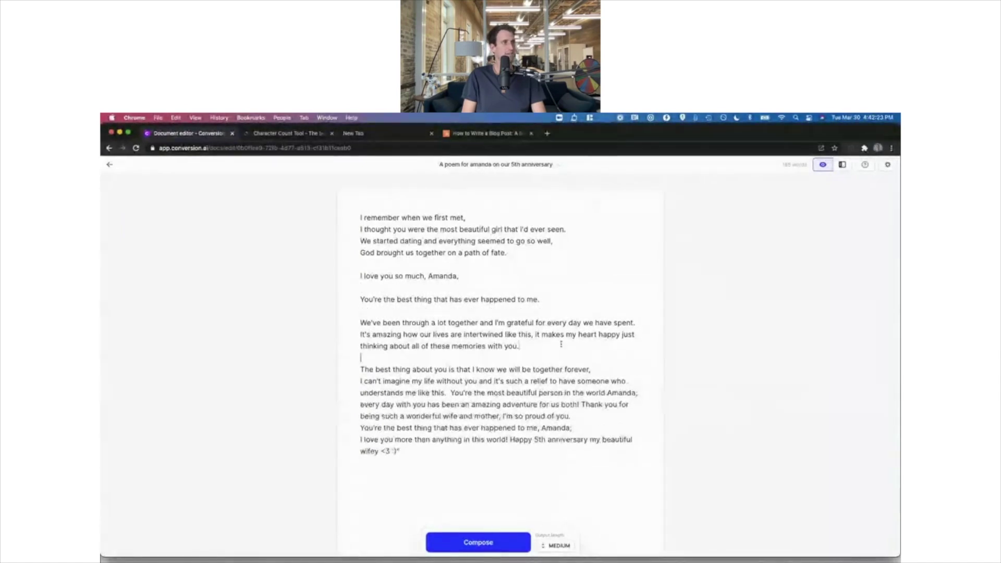
# Step: Check the anniversary poem's document settings and return to the document list
pyautogui.click(493, 165)
pyautogui.click(269, 315)
pyautogui.hscroll(-5, 313, 339)
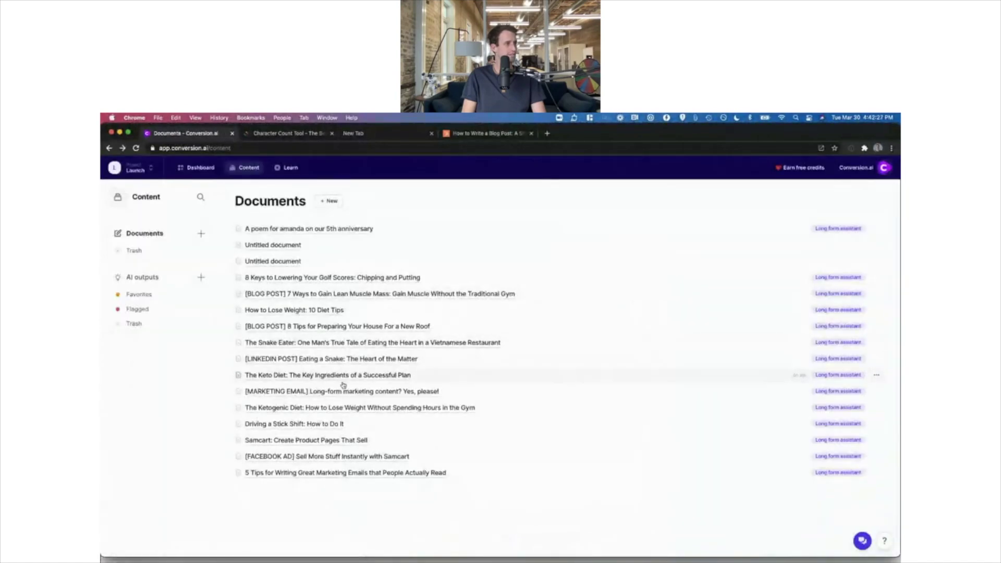
# Step: Look through the "Samcart: Create Product Pages That Sell" document with its text highlighted, and return to the document list
pyautogui.click(324, 440)
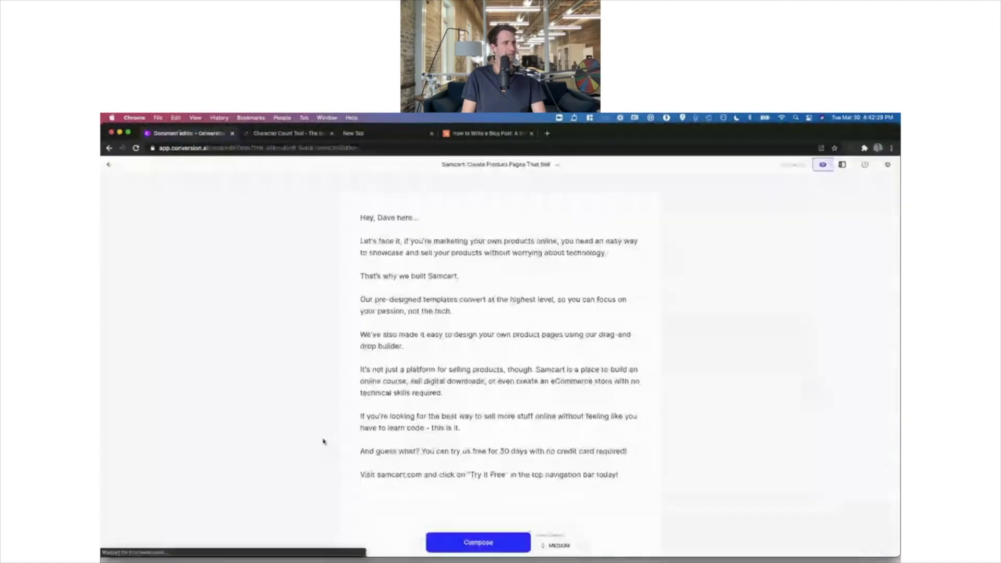
pyautogui.moveTo(377, 224); pyautogui.dragTo(576, 461)
pyautogui.scroll(-5, 576, 461)
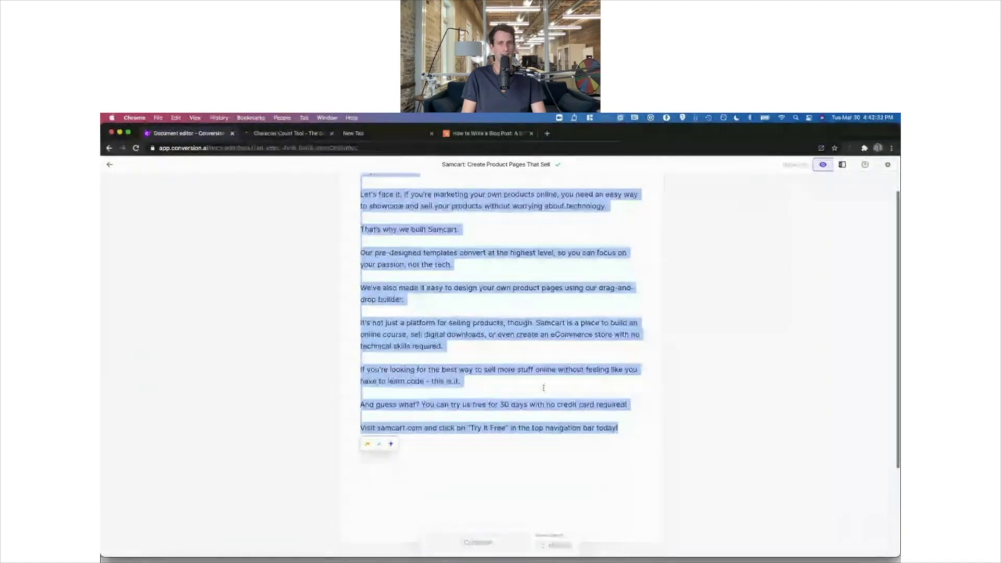
pyautogui.scroll(5, 543, 386)
pyautogui.press('super+bracketleft')
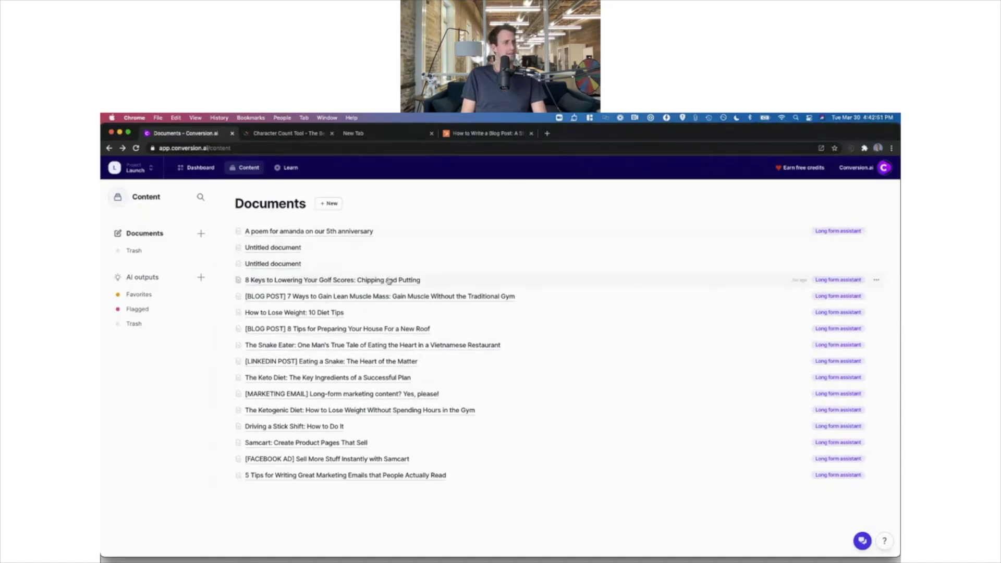
# Step: Open the "8 Keys to Lowering Your Golf Scores" article and look at its intro and first tip
pyautogui.click(387, 279)
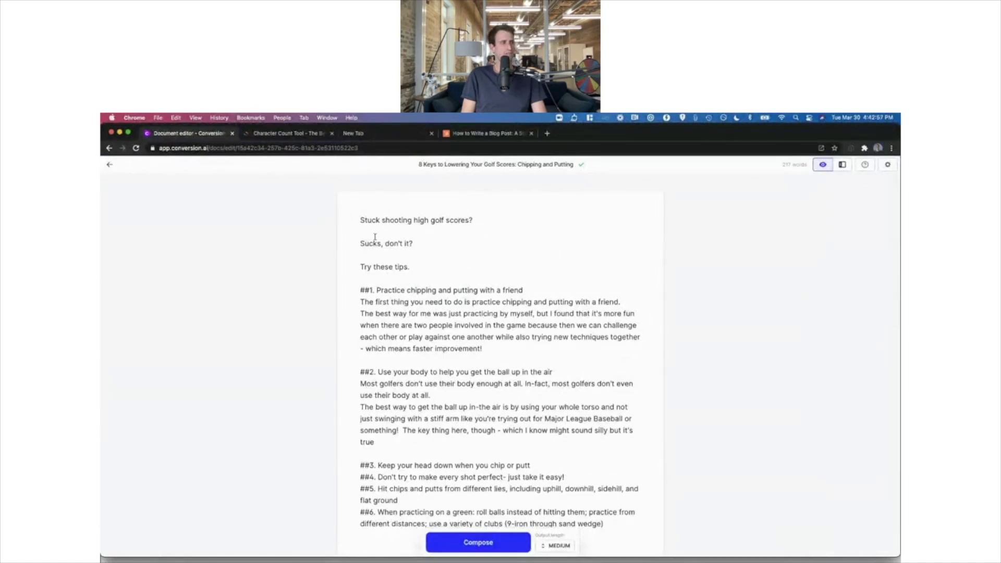
pyautogui.moveTo(360, 220); pyautogui.dragTo(540, 325)
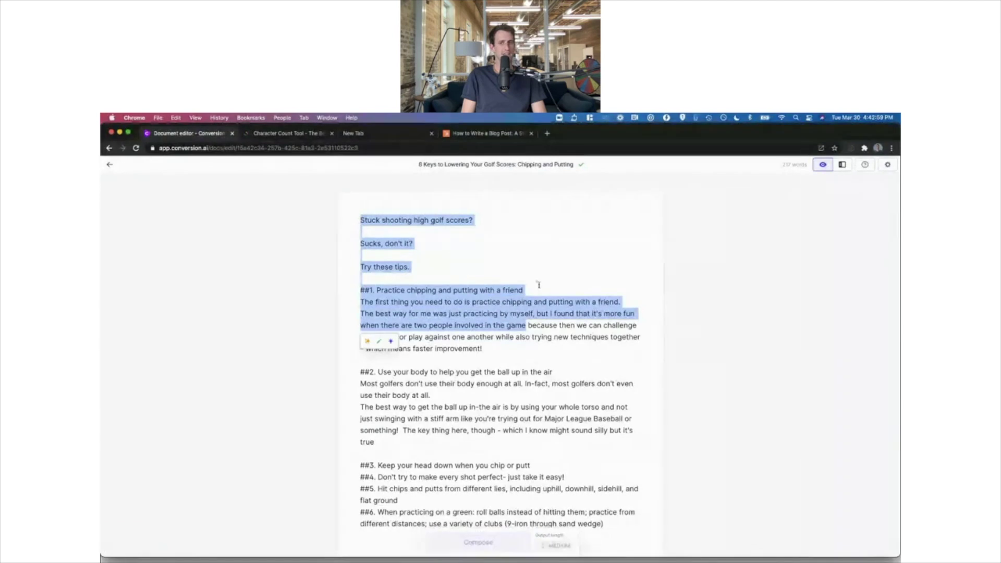
pyautogui.click(371, 250)
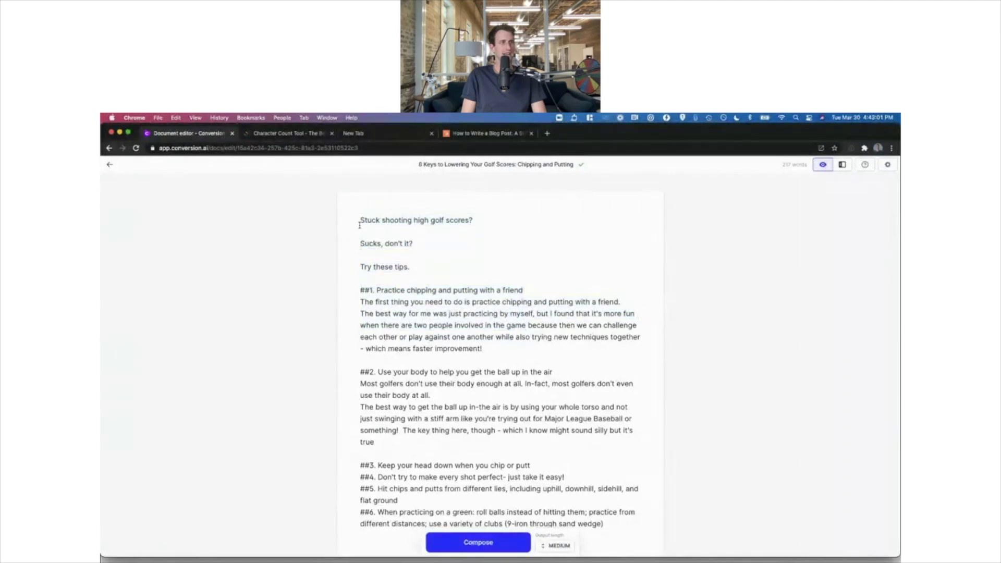
# Step: Try to bold the golf article's "Stuck shooting high golf scores?" line and return to the document list
pyautogui.moveTo(360, 220); pyautogui.dragTo(474, 220)
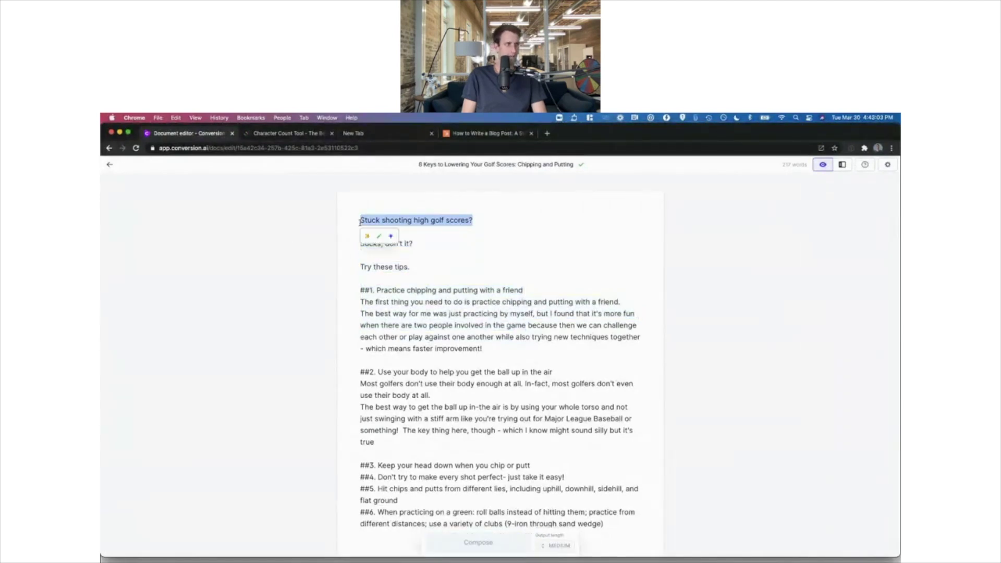
pyautogui.press('super+b')
pyautogui.click(430, 303)
pyautogui.click(109, 164)
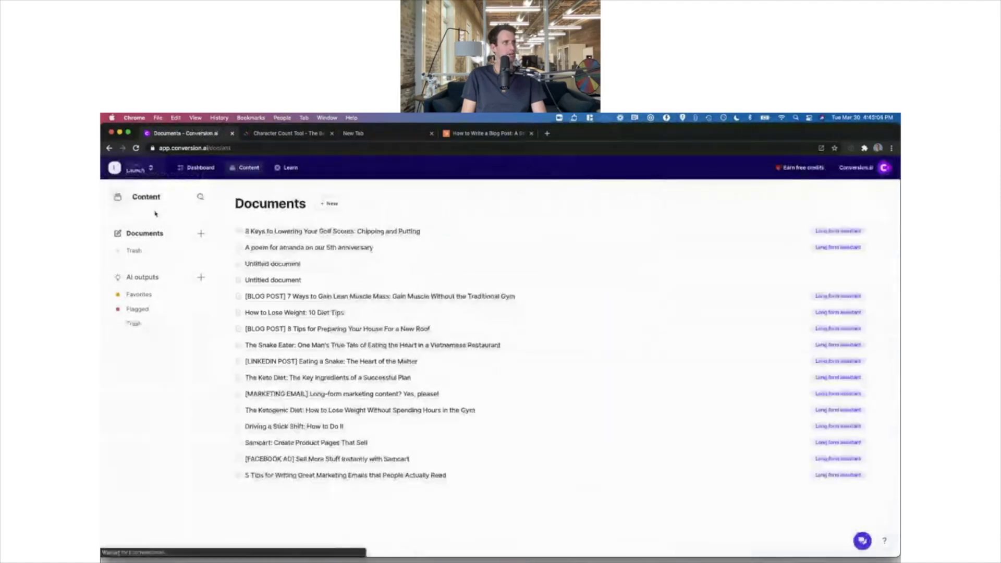
# Step: Reopen the golf scores article, highlight its opening question for viewing, and go back to the document list
pyautogui.click(283, 233)
pyautogui.moveTo(474, 219); pyautogui.dragTo(356, 215)
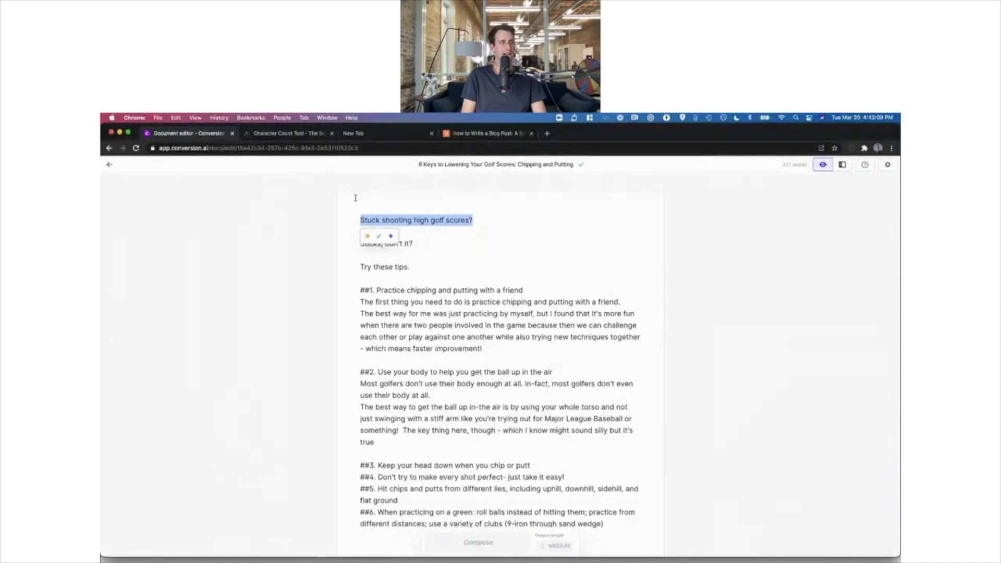
pyautogui.click(459, 225)
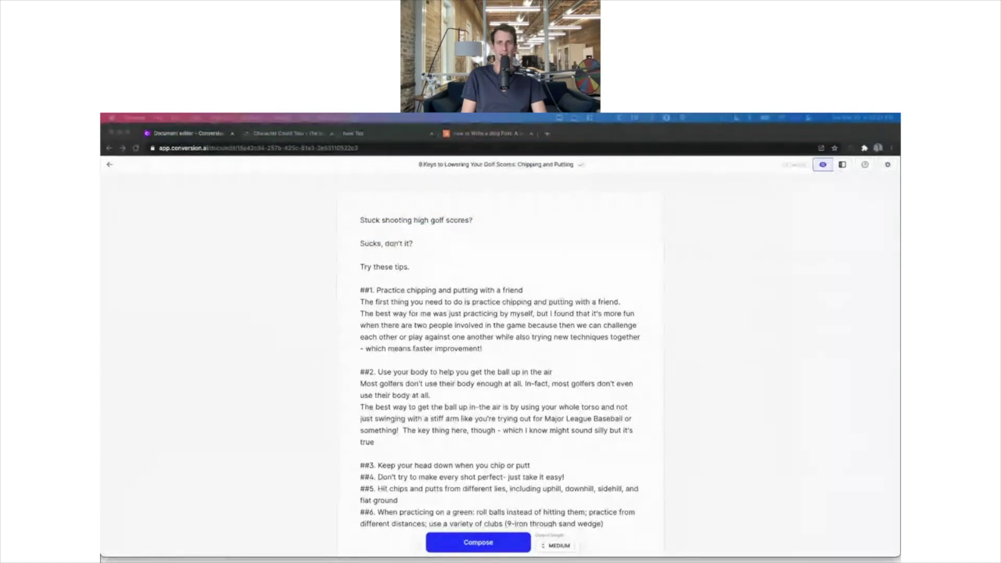
pyautogui.click(223, 265)
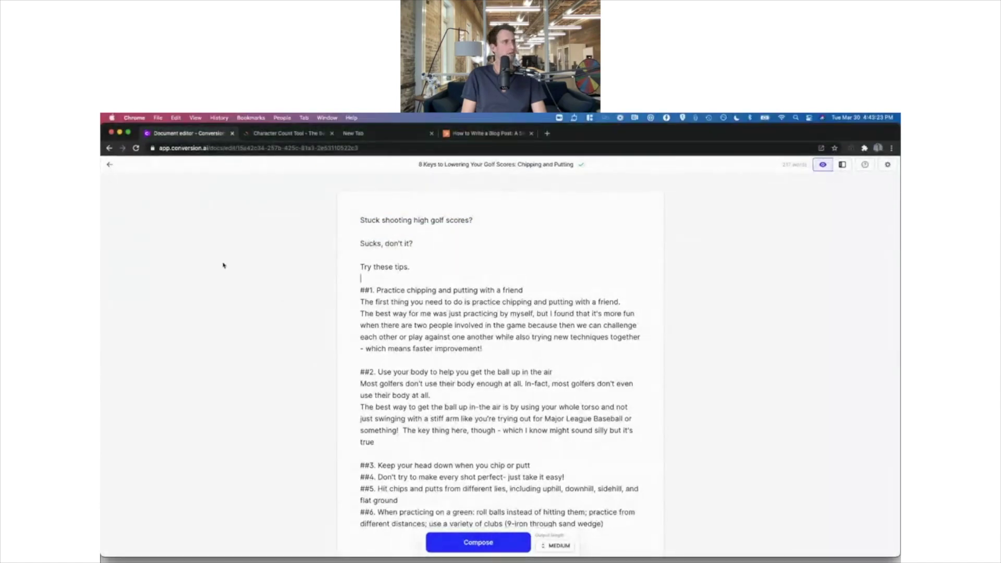
pyautogui.click(109, 164)
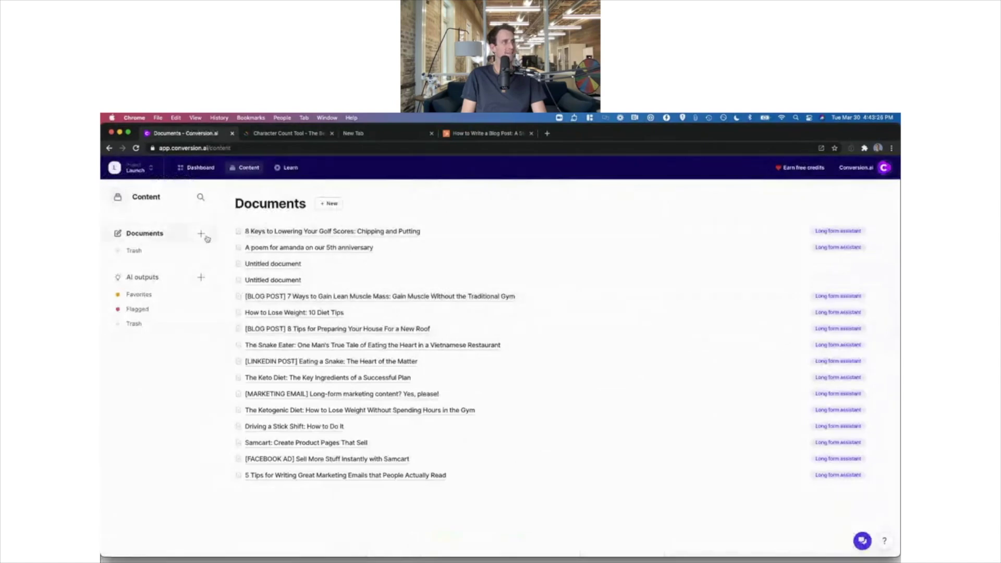
# Step: Create a blank document, show its template list beside the empty page, and return to the document list
pyautogui.click(328, 203)
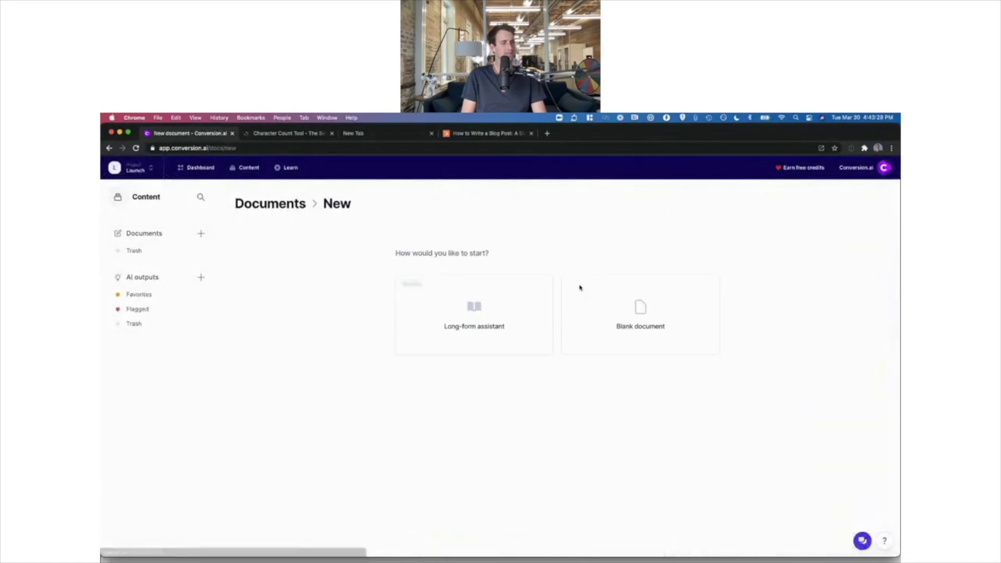
pyautogui.click(618, 311)
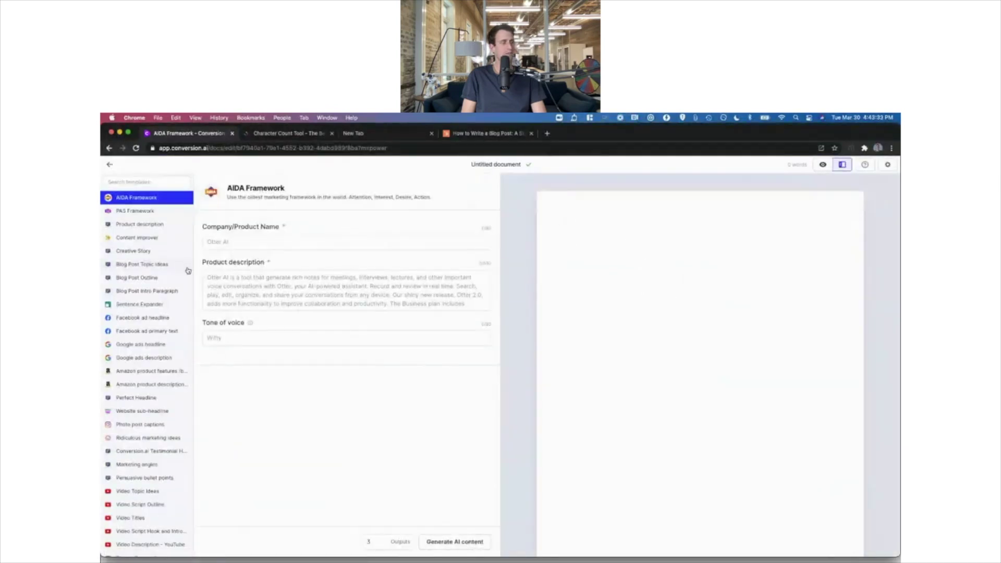
pyautogui.click(109, 165)
# Step: Show the long-form assistant's setup page, create another blank document, and go back to the document list
pyautogui.click(328, 204)
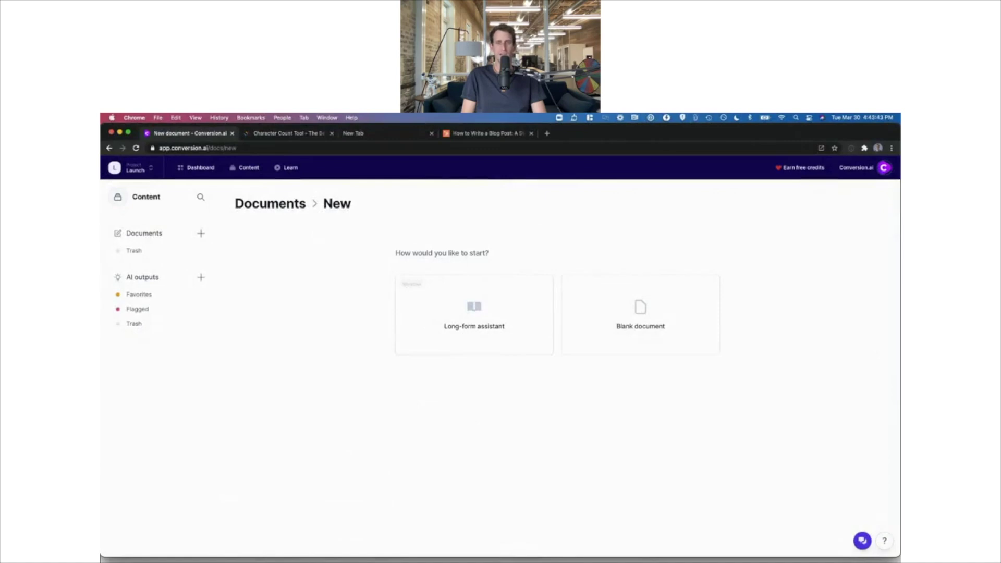
pyautogui.click(508, 326)
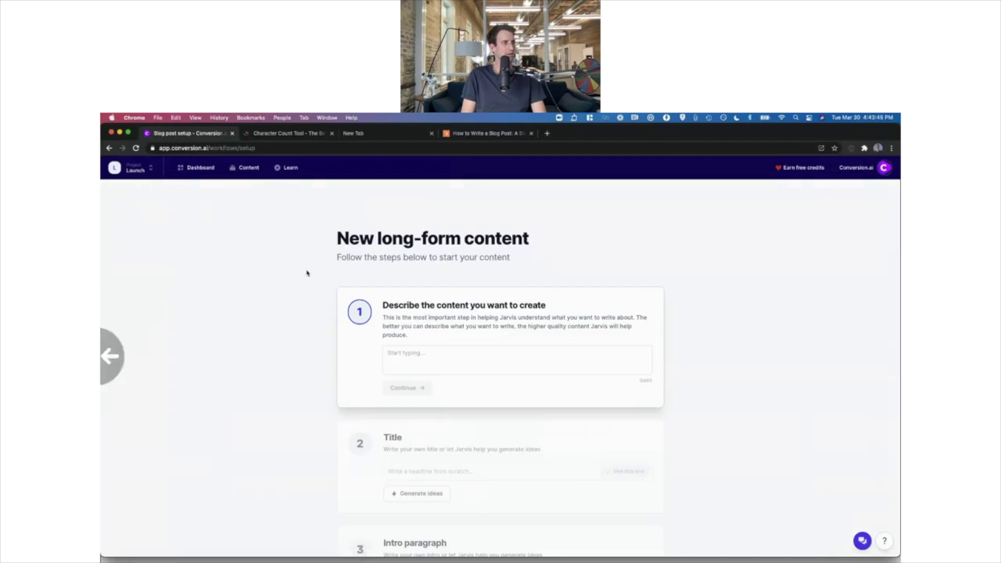
pyautogui.press('super+bracketleft')
pyautogui.click(605, 326)
pyautogui.press('super+bracketleft')
pyautogui.press('super+bracketleft')
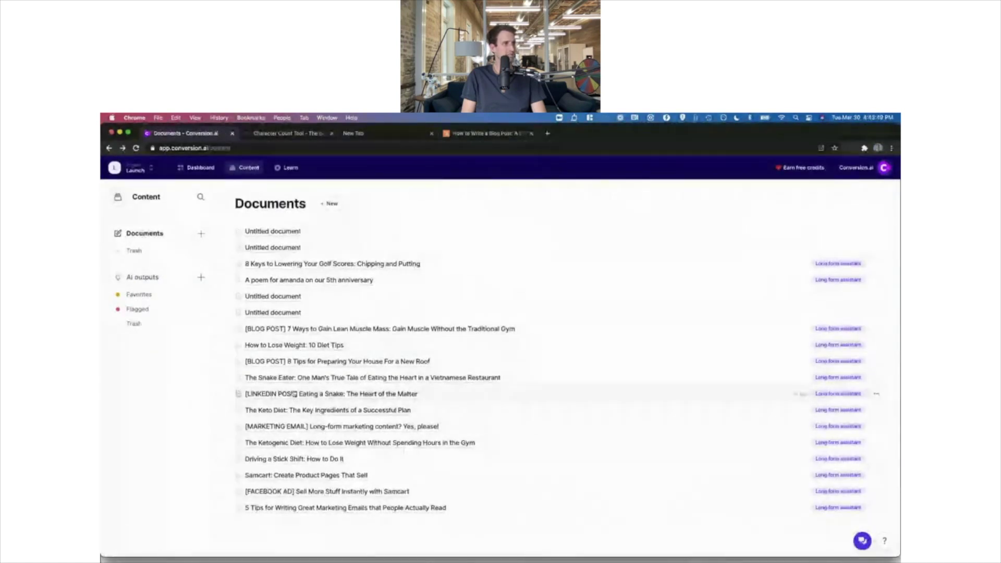
# Step: Look at the opening paragraphs of "The Snake Eater" story and return to the document list
pyautogui.click(291, 378)
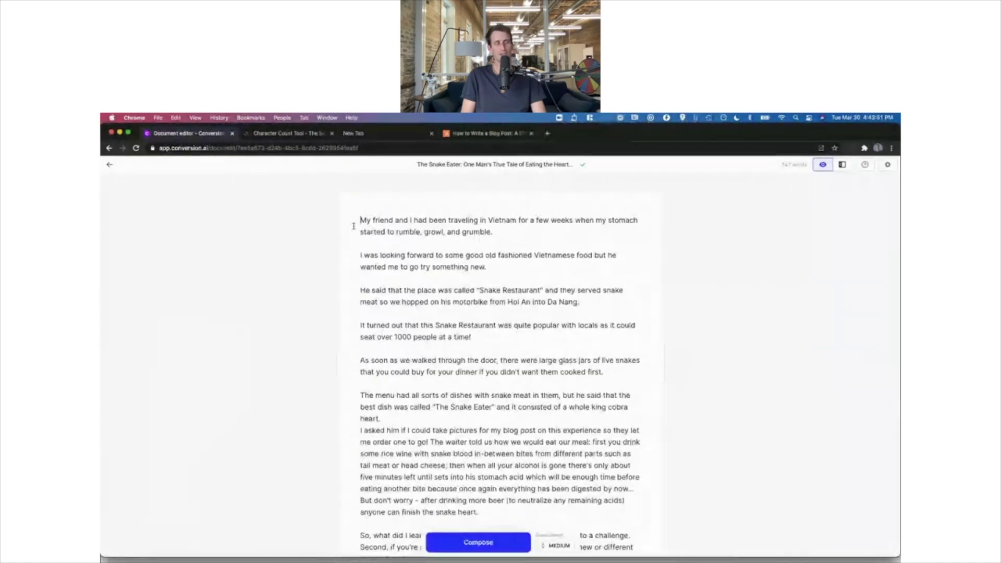
pyautogui.moveTo(354, 223); pyautogui.dragTo(543, 386)
pyautogui.click(543, 386)
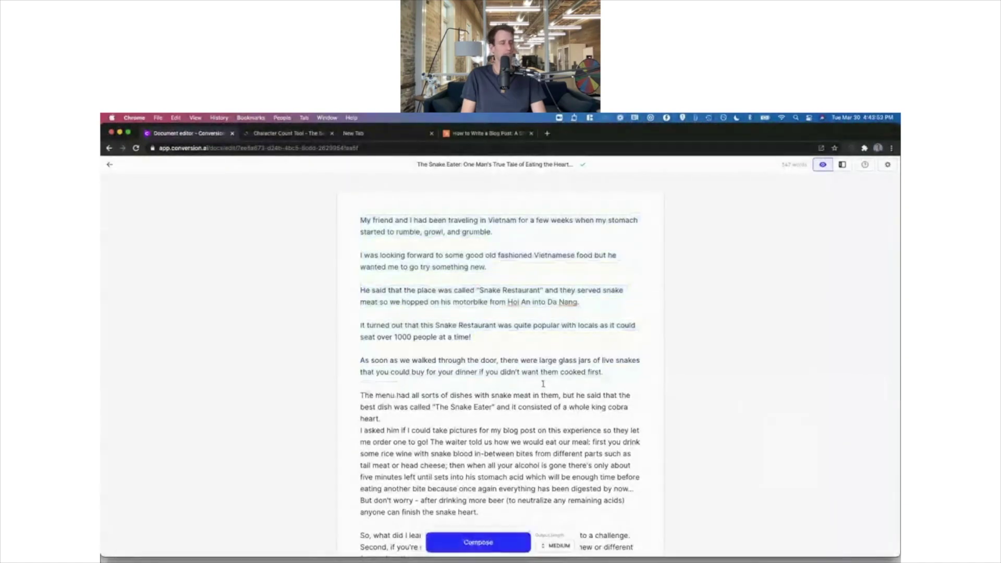
pyautogui.press('super+bracketleft')
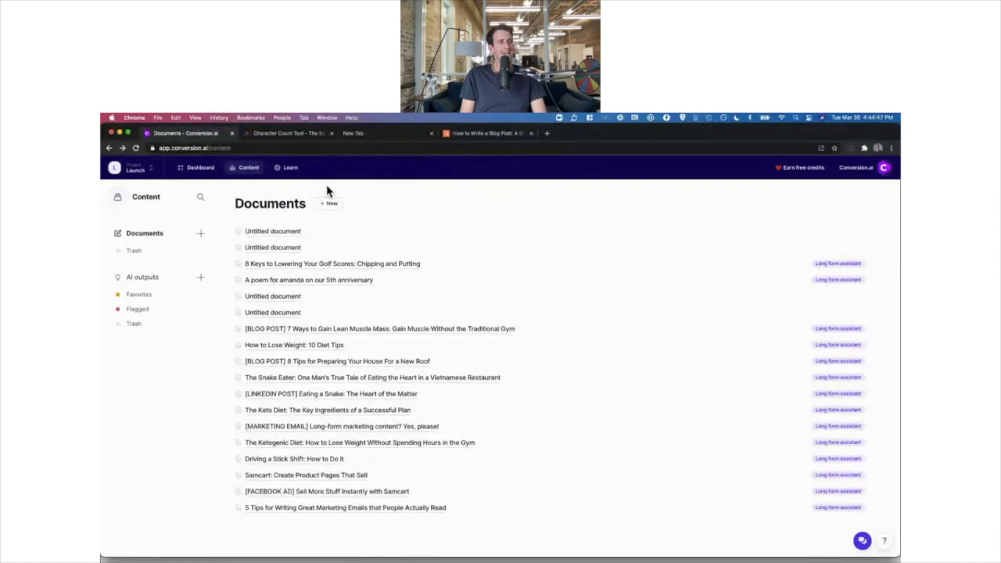
# Step: Open the golf scores article again and review its intro and numbered tips through tip 6
pyautogui.click(292, 264)
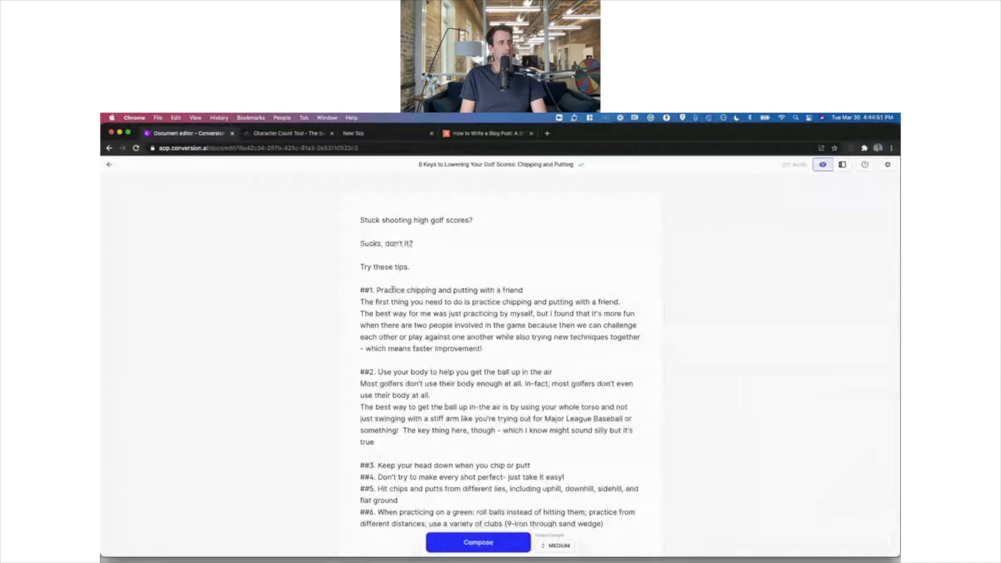
pyautogui.moveTo(361, 290); pyautogui.dragTo(533, 314)
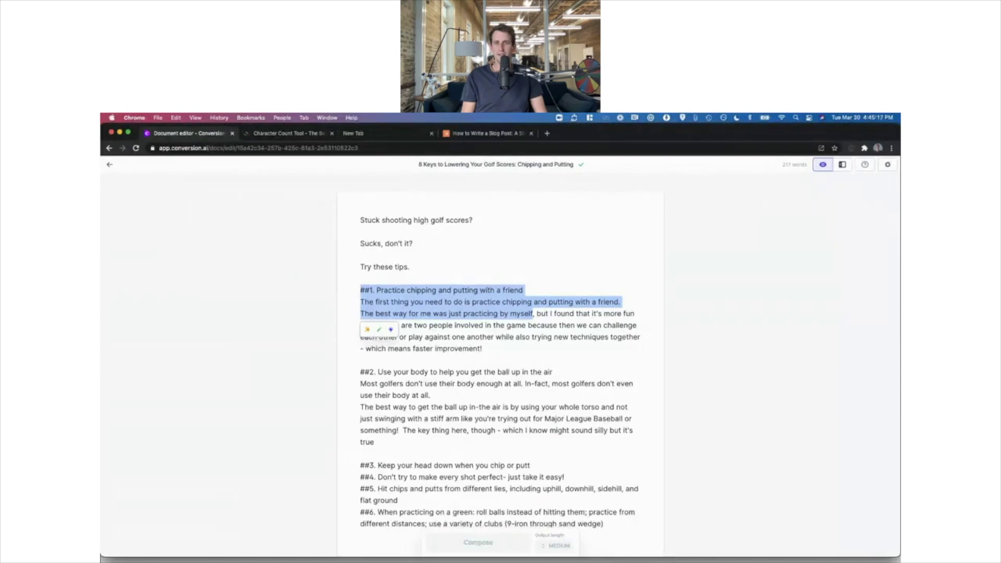
pyautogui.click(604, 385)
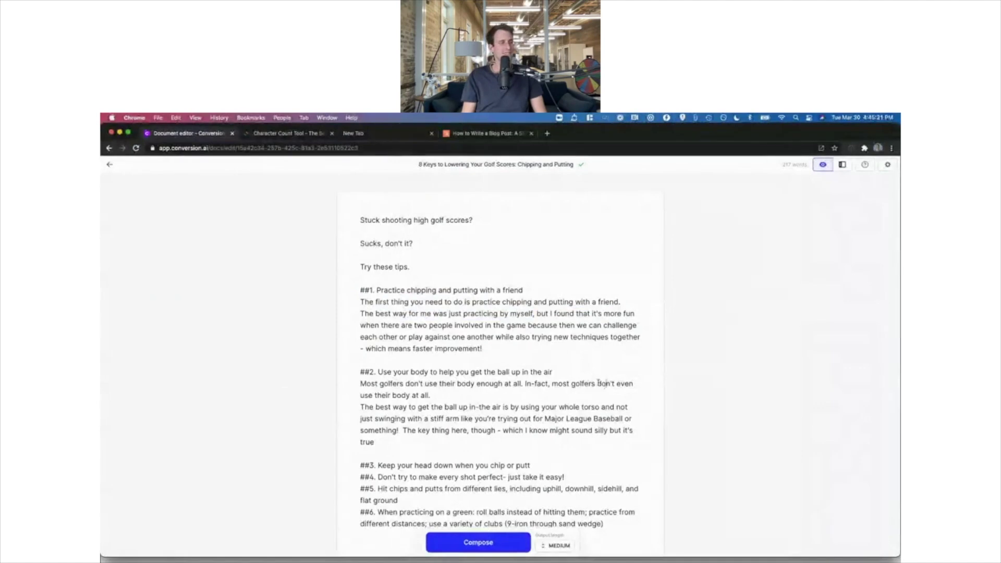
pyautogui.scroll(-5, 348, 386)
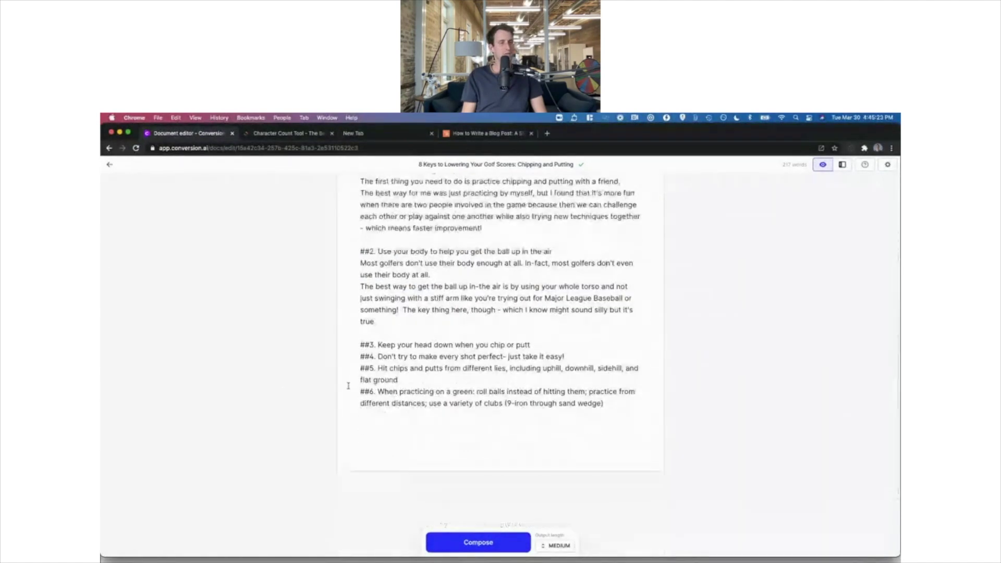
pyautogui.scroll(5, 348, 386)
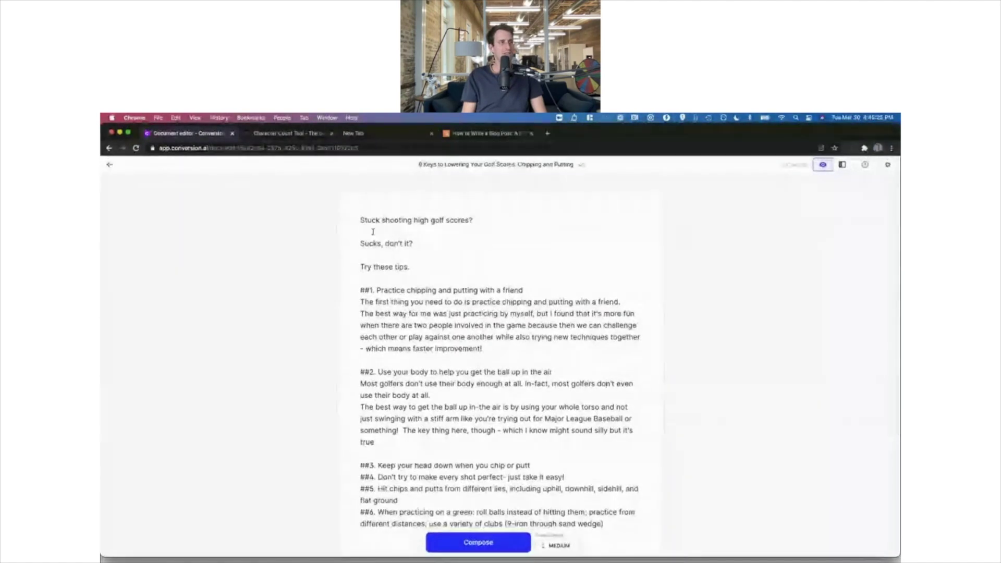
pyautogui.moveTo(360, 220); pyautogui.dragTo(640, 339)
# Step: Check the title and content description in the golf article's document settings, then close the settings
pyautogui.click(503, 165)
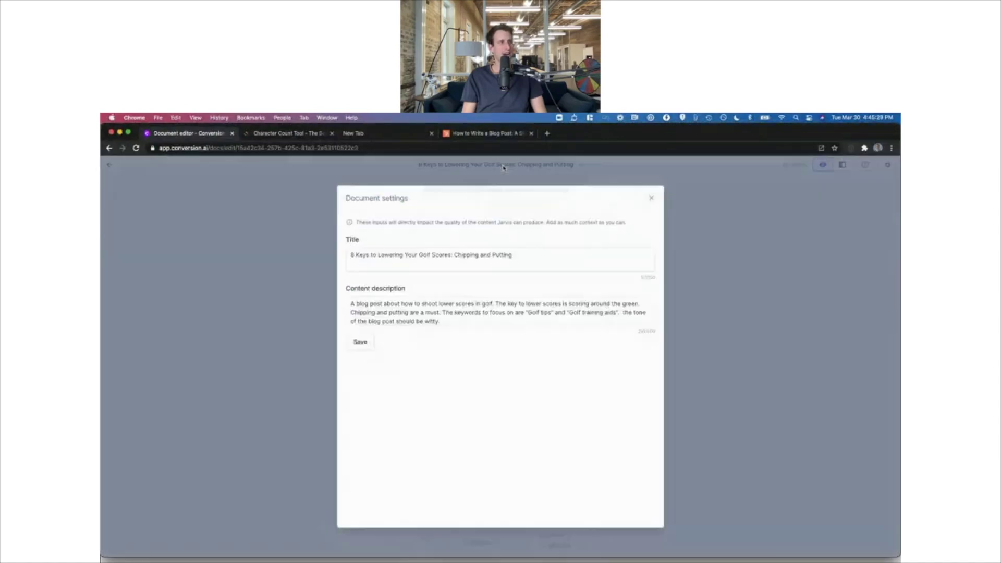
pyautogui.tripleClick(440, 255)
pyautogui.click(416, 317)
pyautogui.press('super+a')
pyautogui.press('Escape')
# Step: Highlight the golf article's intro and first tip, look over the remaining tips, and return to the document list
pyautogui.moveTo(361, 222); pyautogui.dragTo(517, 300)
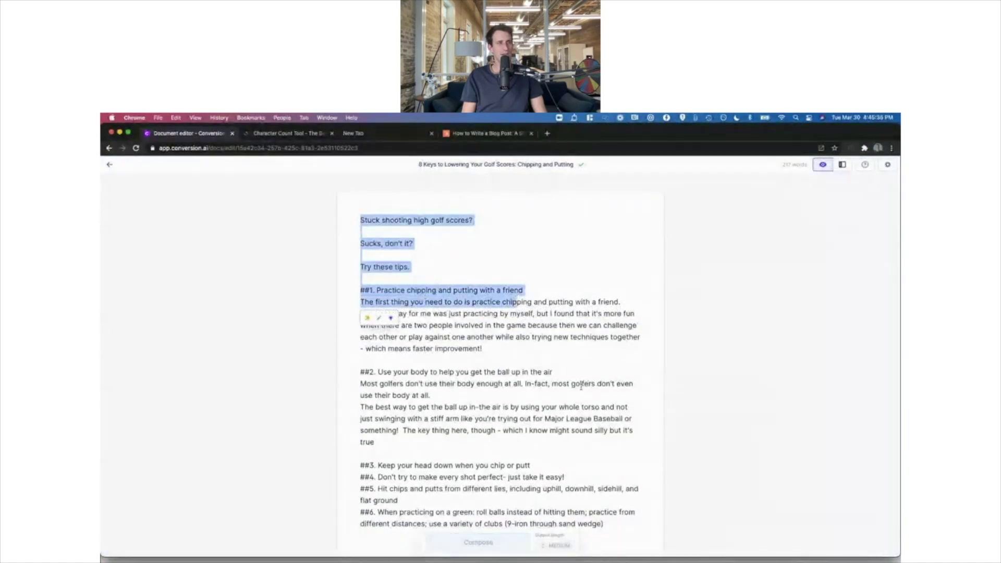
pyautogui.scroll(-1, 586, 406)
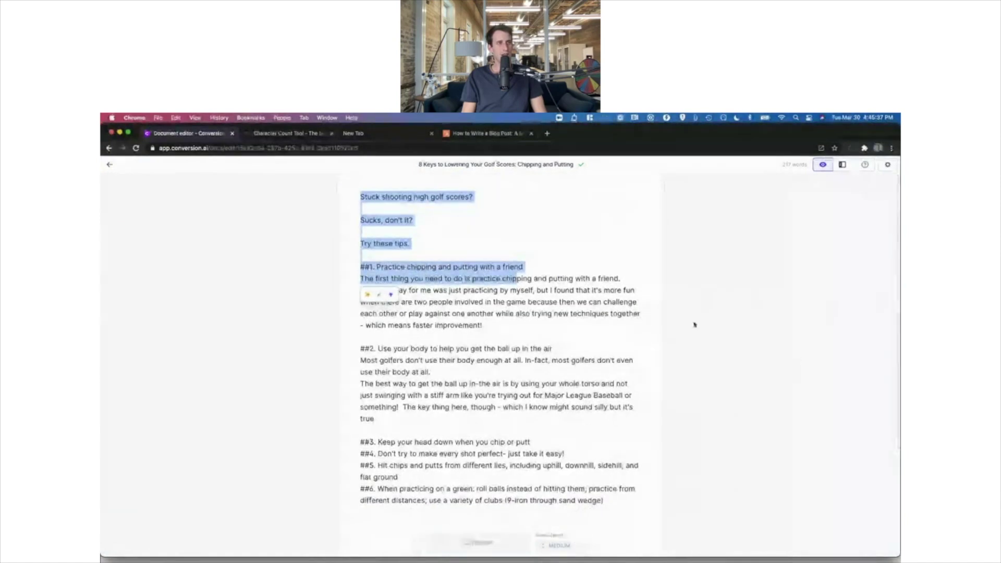
pyautogui.scroll(-1, 581, 411)
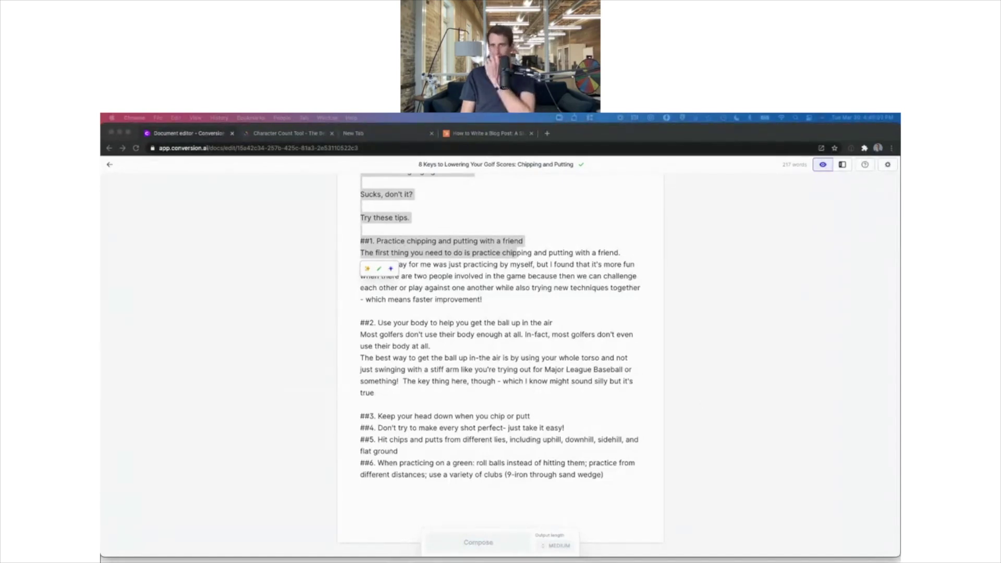
pyautogui.click(675, 459)
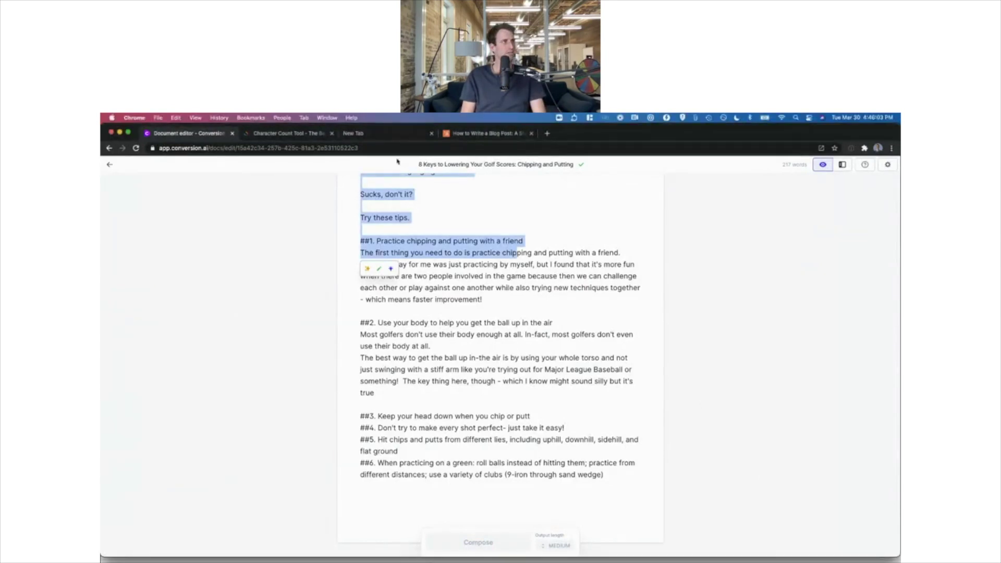
pyautogui.click(110, 164)
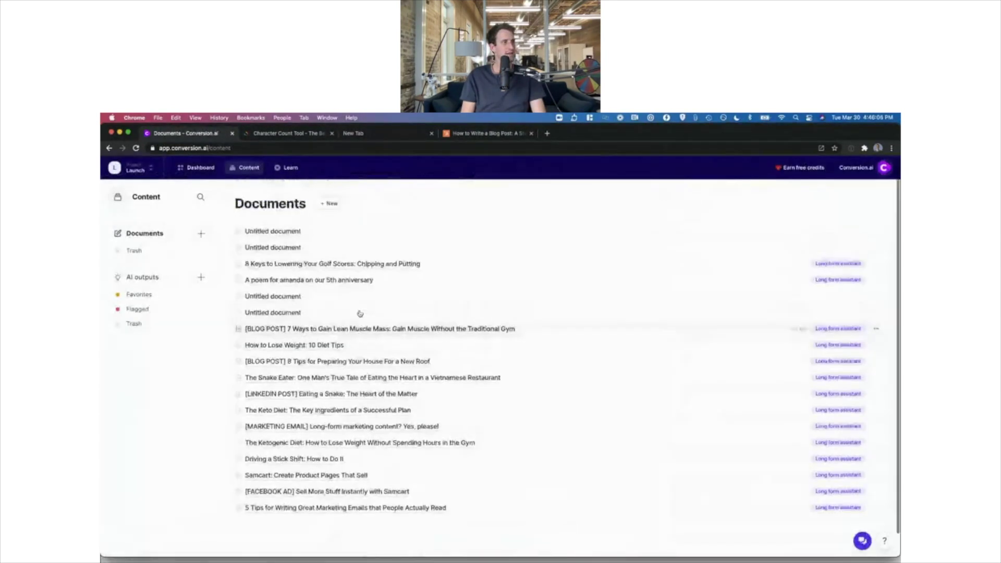
# Step: Start a long-form assistant document described as "A youtube video about how to pick locks." and generate title ideas
pyautogui.click(330, 204)
pyautogui.click(503, 313)
pyautogui.click(410, 354)
pyautogui.write('A y')
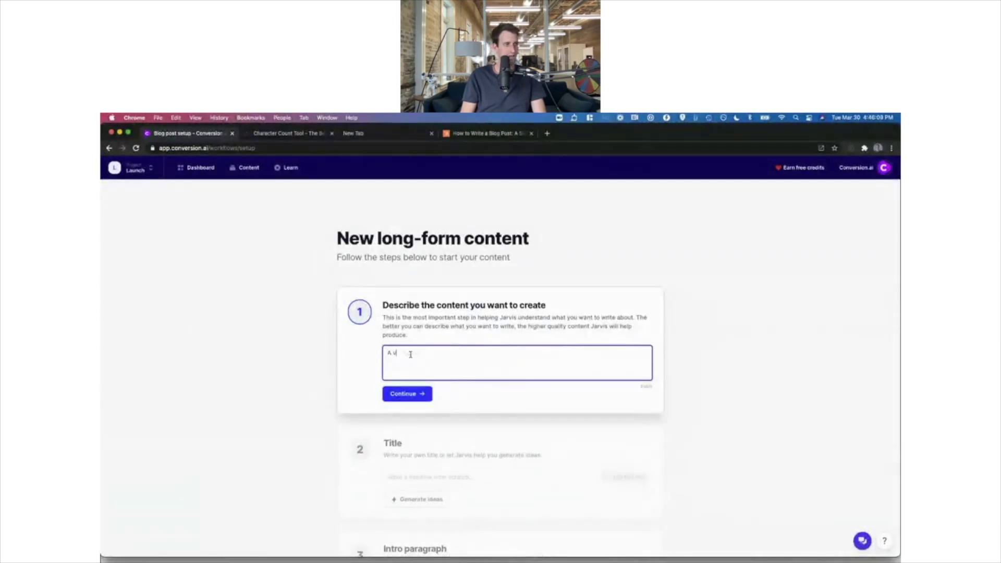
pyautogui.write('outube video about how to')
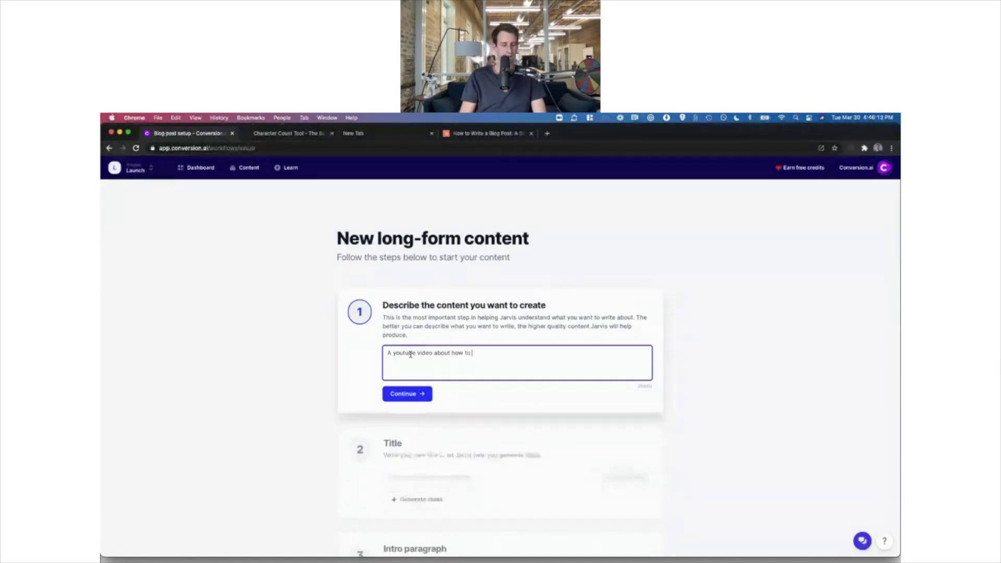
pyautogui.write(' pick locks.')
pyautogui.click(416, 393)
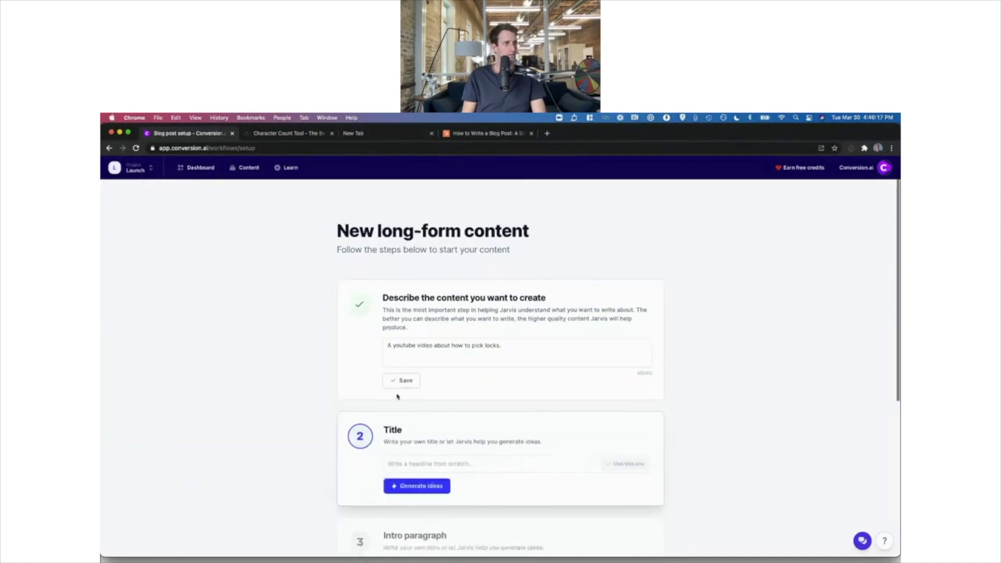
pyautogui.click(415, 390)
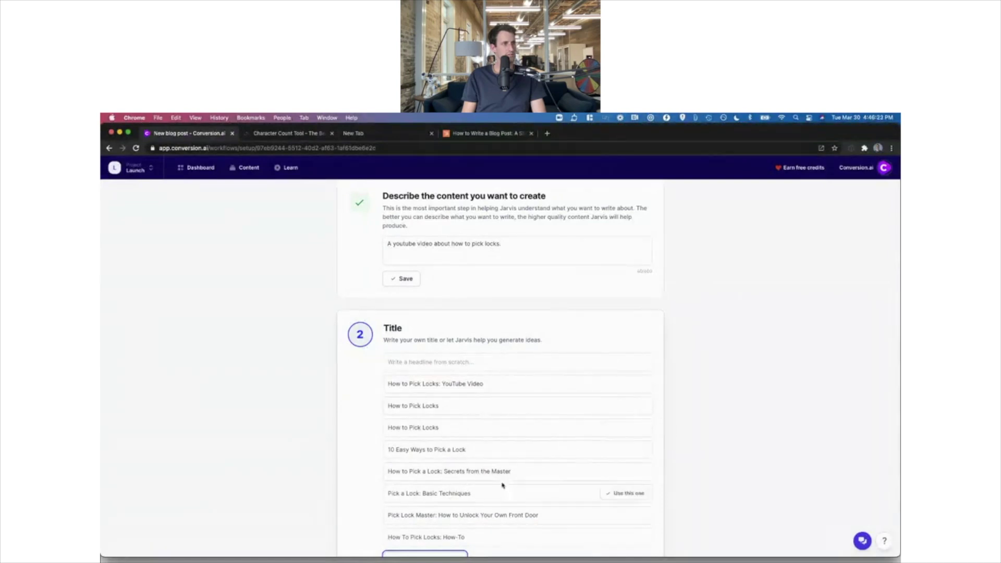
# Step: Use the title "How to Pick a Lock: Secrets from the Master" and generate intro paragraph ideas
pyautogui.click(624, 471)
pyautogui.click(418, 390)
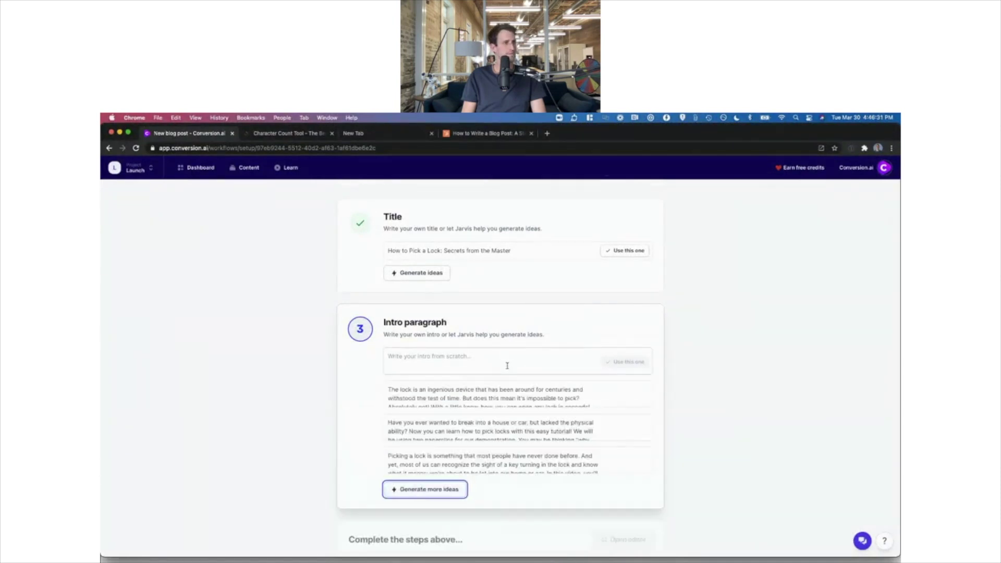
# Step: Read through the intro ideas, use the one starting "Picking a lock is something that most people have never done before", and open the editor
pyautogui.scroll(-5, 509, 417)
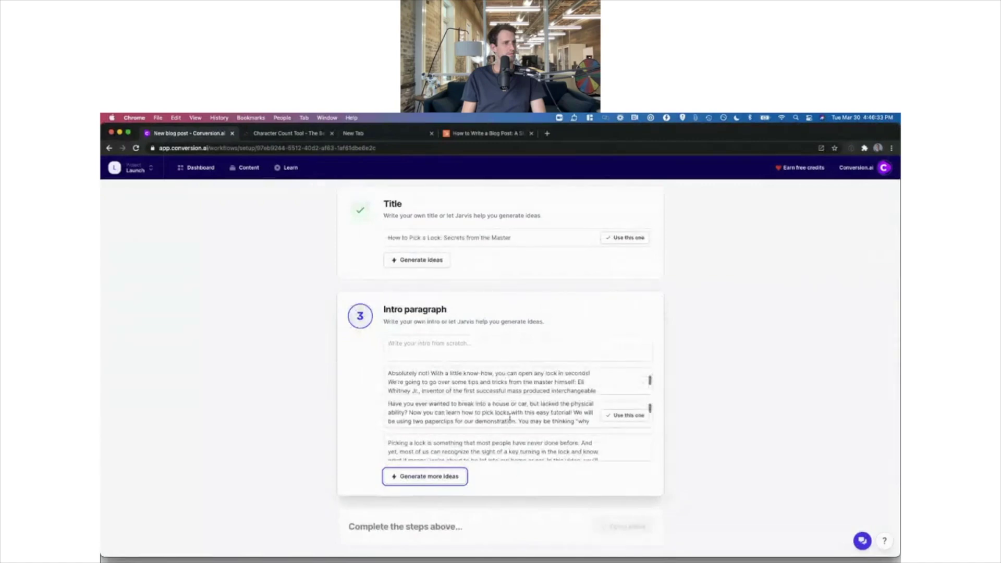
pyautogui.scroll(2, 509, 417)
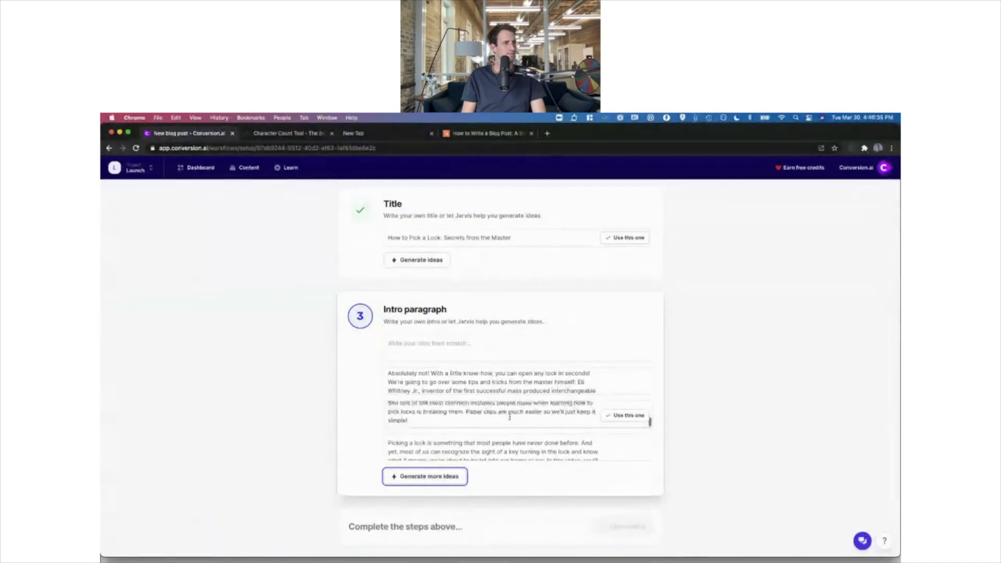
pyautogui.scroll(-5, 520, 446)
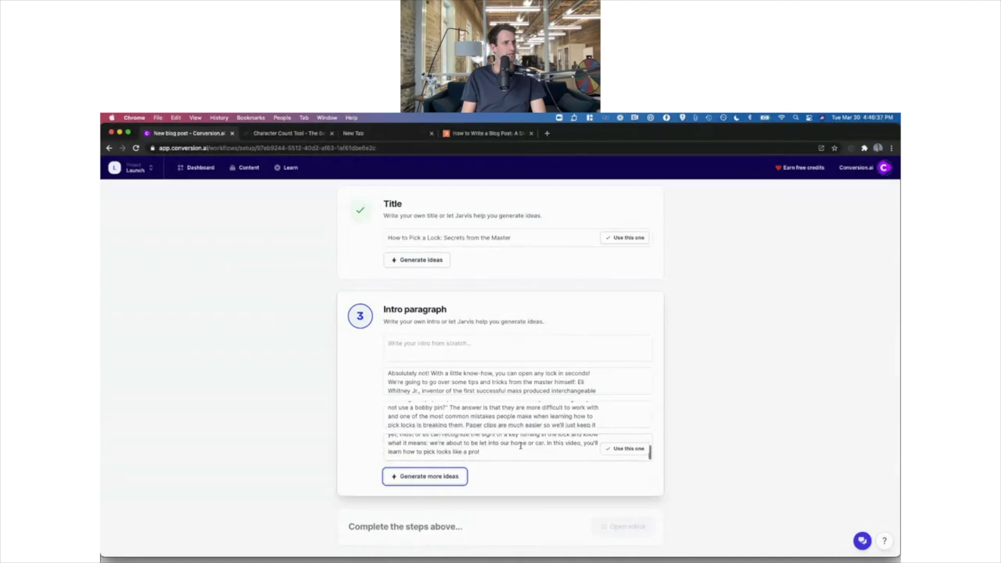
pyautogui.click(608, 448)
pyautogui.click(620, 397)
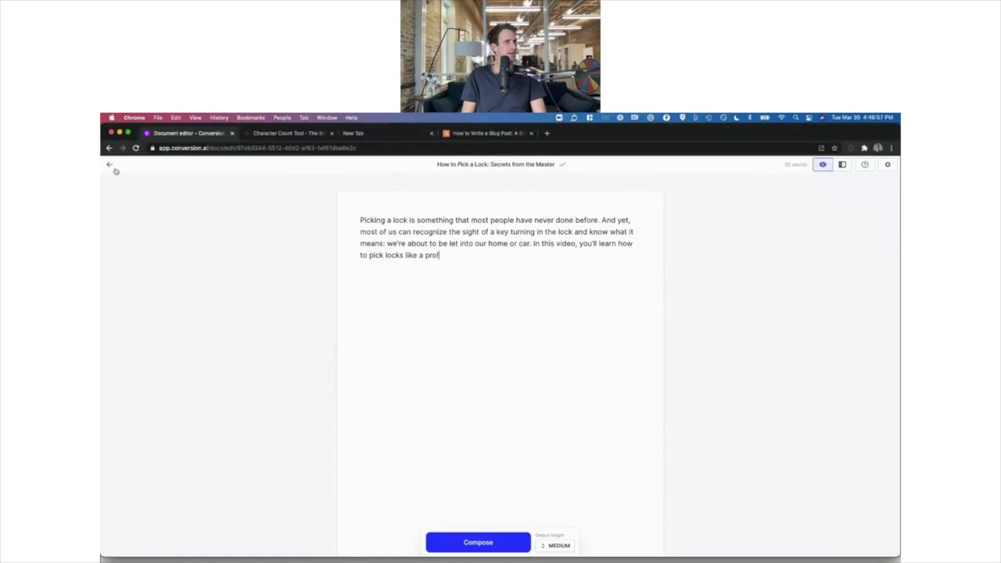
# Step: Switch the lock-picking document to power mode and view the Video Script Outline template's input fields
pyautogui.click(842, 165)
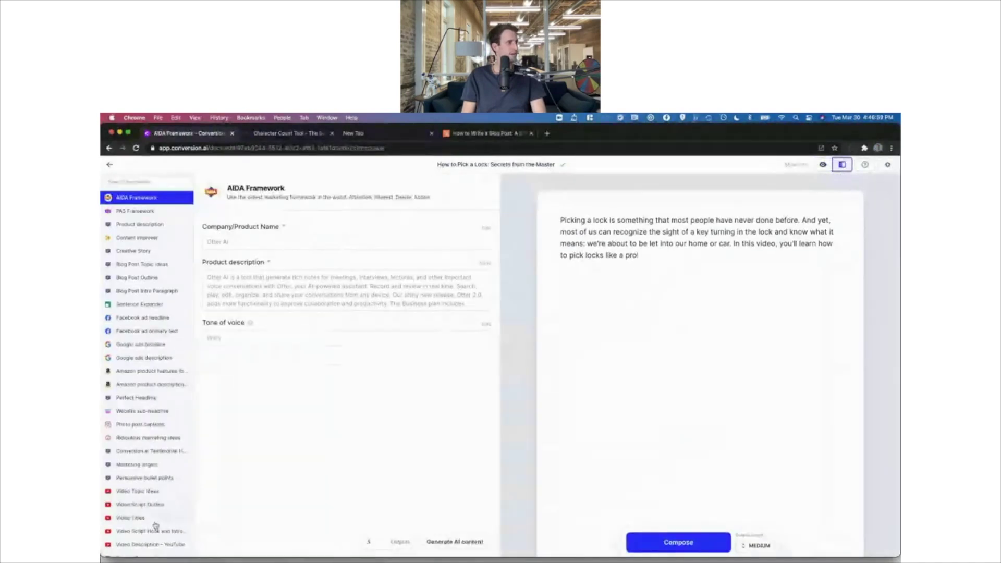
pyautogui.click(145, 504)
pyautogui.click(265, 244)
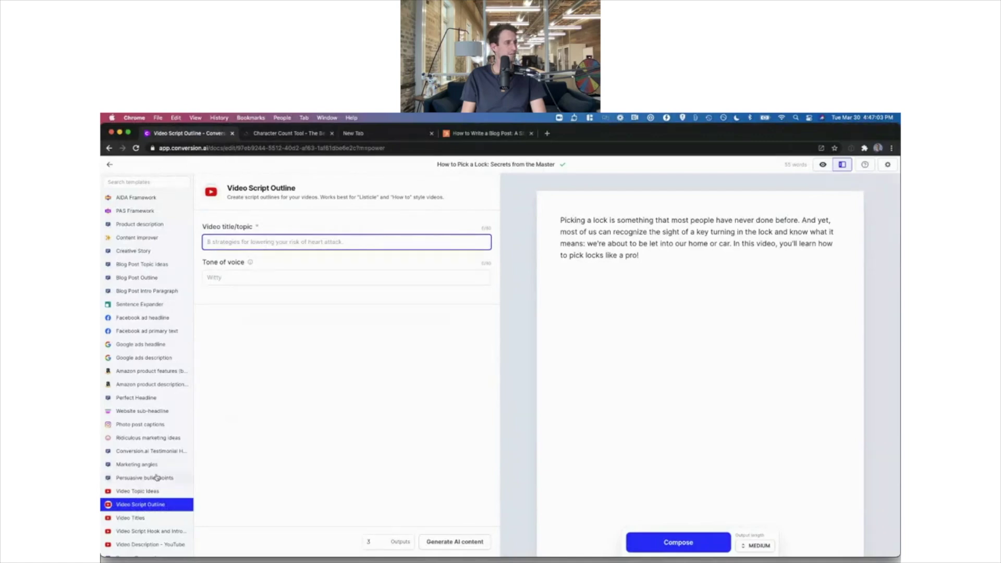
pyautogui.scroll(-1, 150, 509)
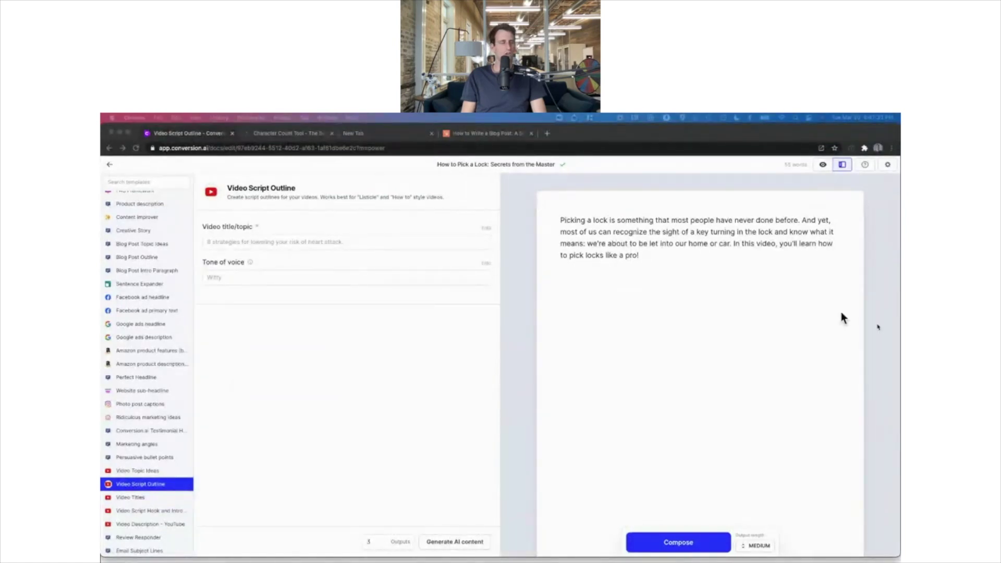
pyautogui.click(533, 191)
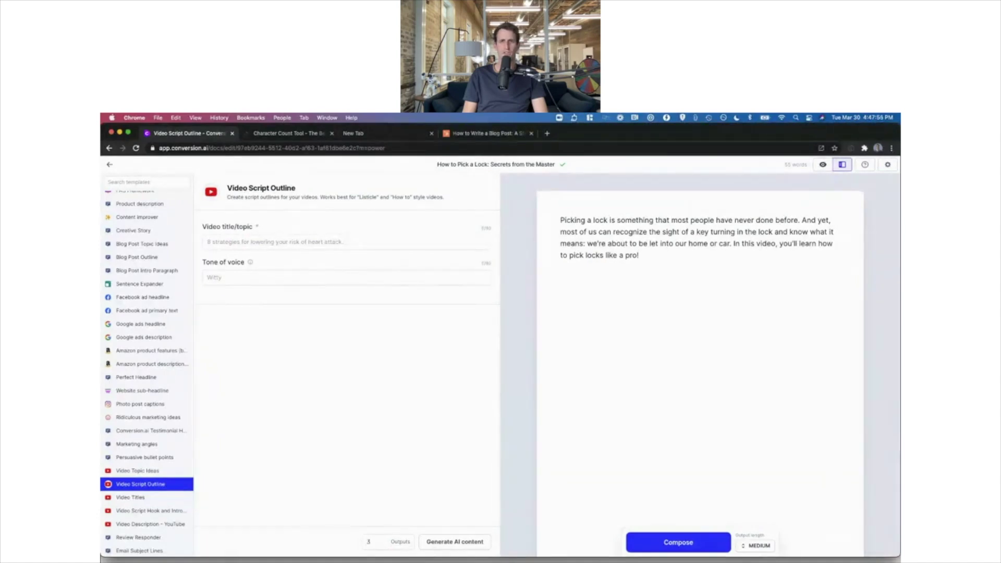
# Step: Check the title, content description and description character limit in the document settings, then close them without saving
pyautogui.click(532, 162)
pyautogui.click(463, 307)
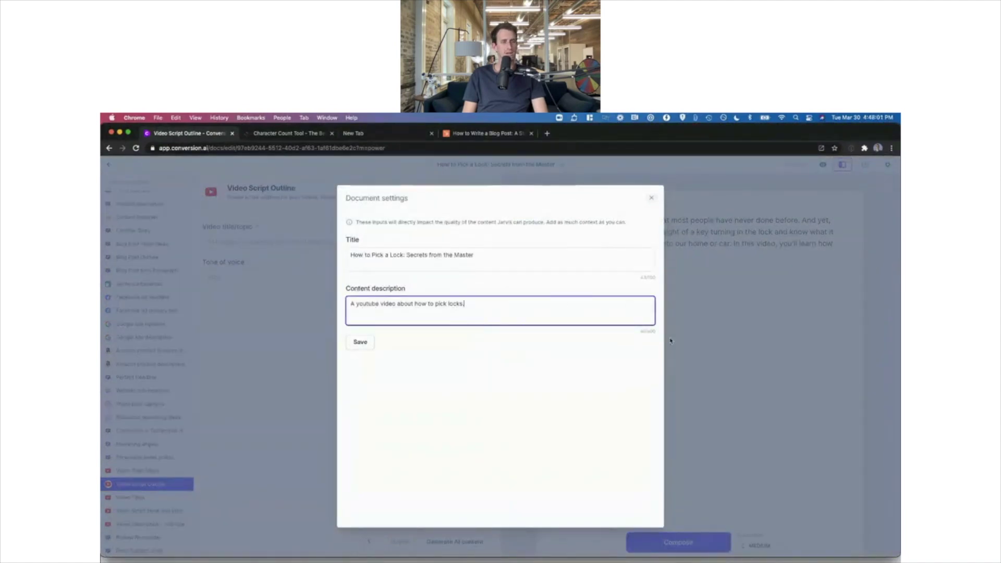
pyautogui.doubleClick(647, 331)
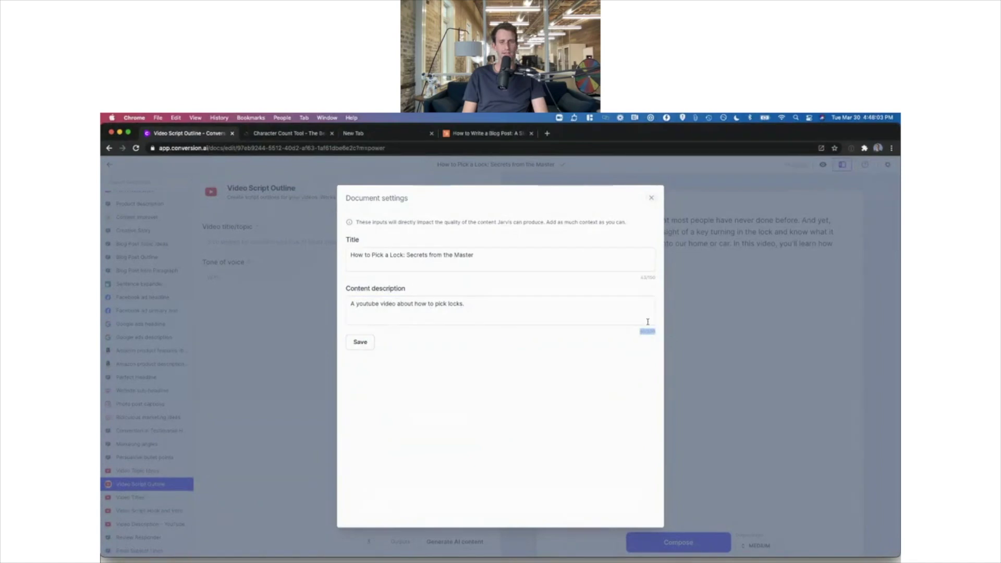
pyautogui.click(506, 303)
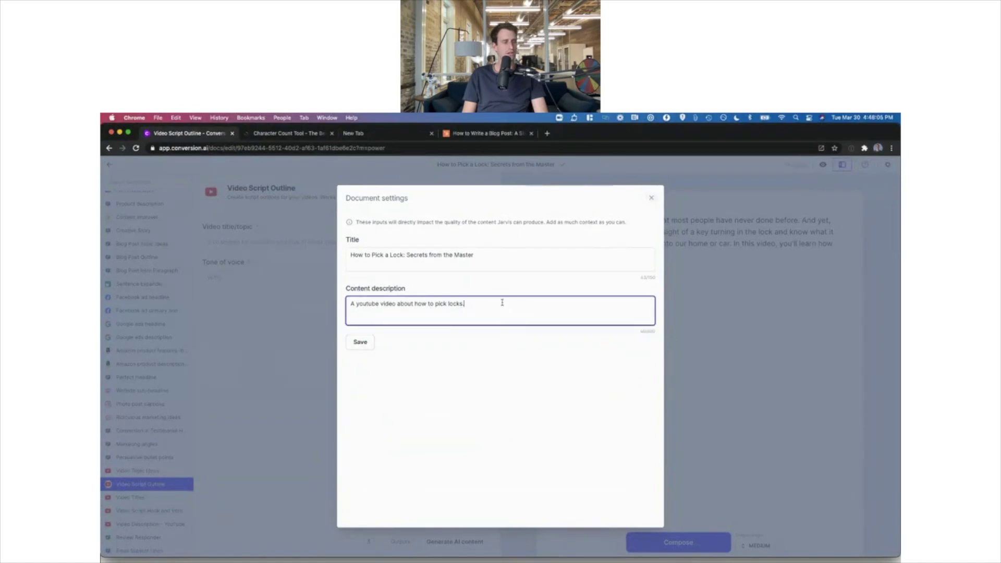
pyautogui.press('Return')
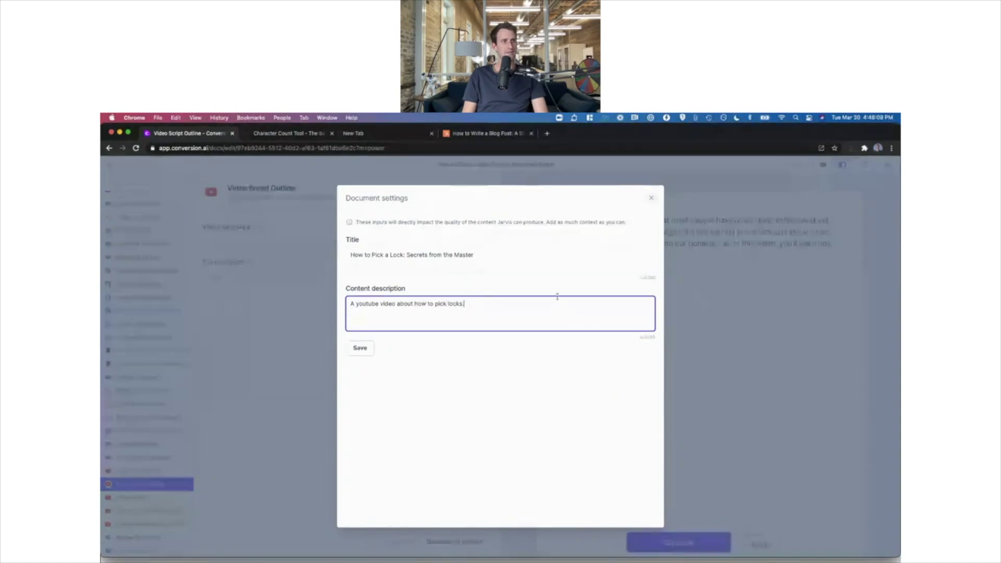
pyautogui.click(706, 277)
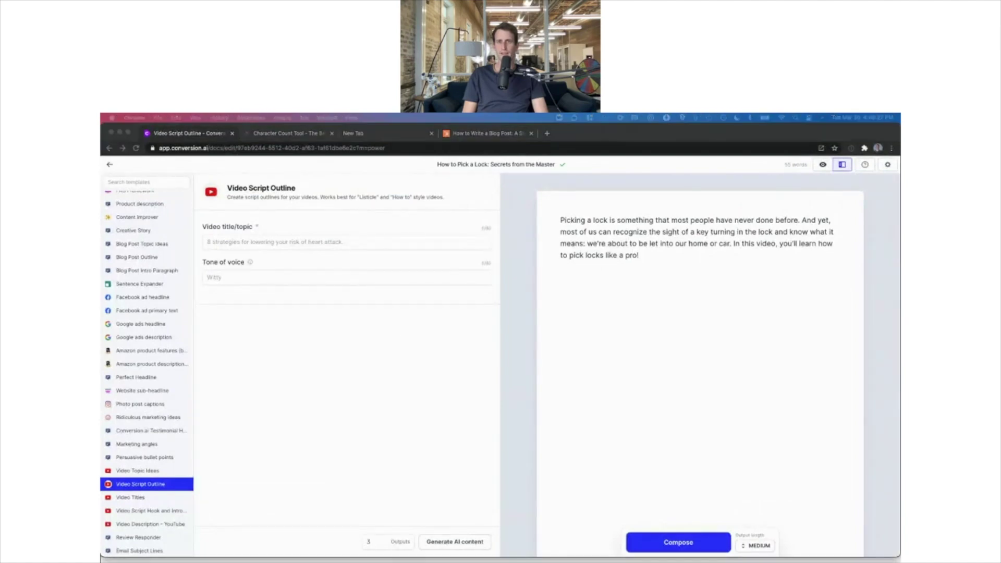
# Step: Reopen the lock-picking document, try an AI rewrite of the text from "we're about to be let into our home" onward, and discard the suggestion
pyautogui.click(110, 164)
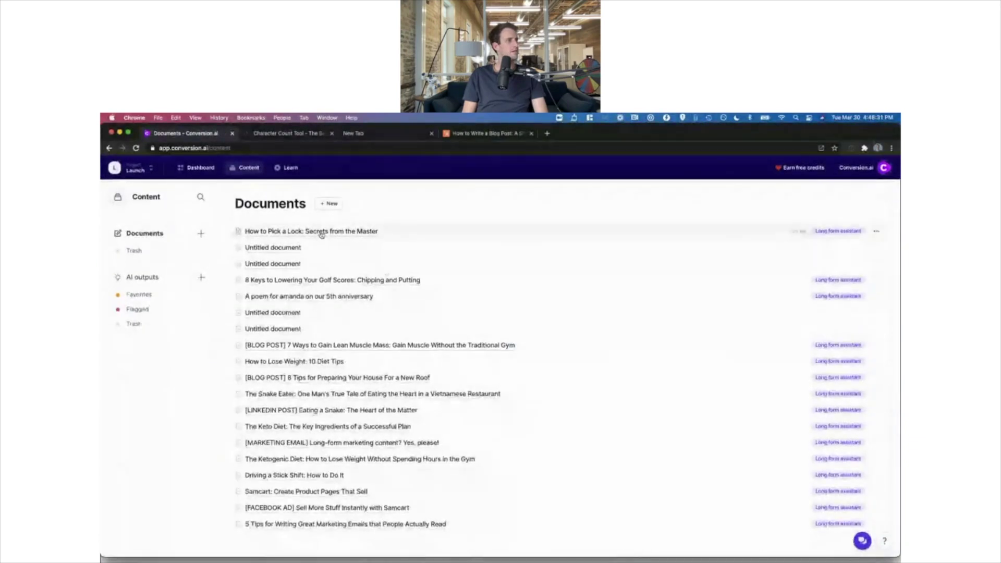
pyautogui.click(354, 231)
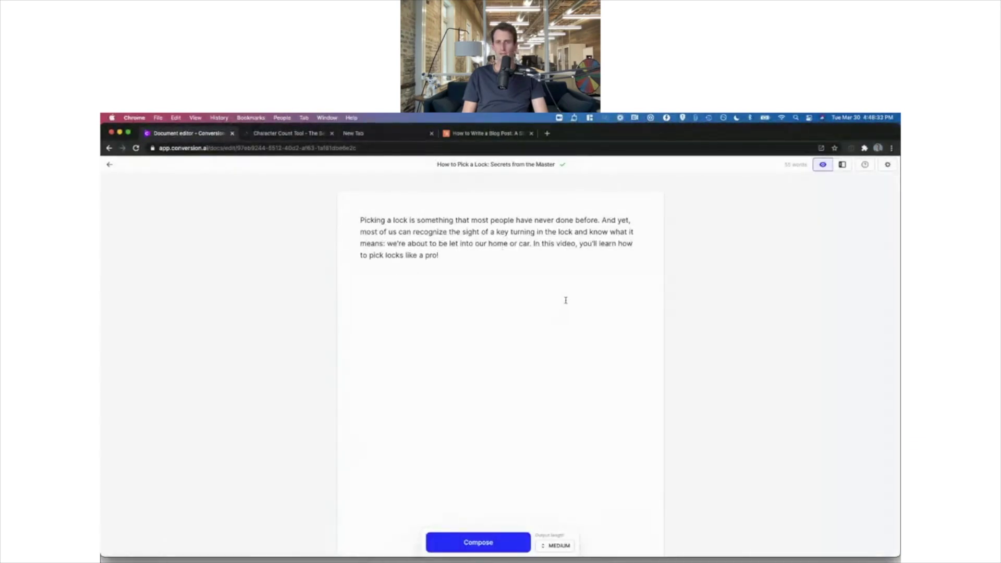
pyautogui.moveTo(439, 254); pyautogui.dragTo(370, 245)
pyautogui.moveTo(440, 255); pyautogui.dragTo(387, 243)
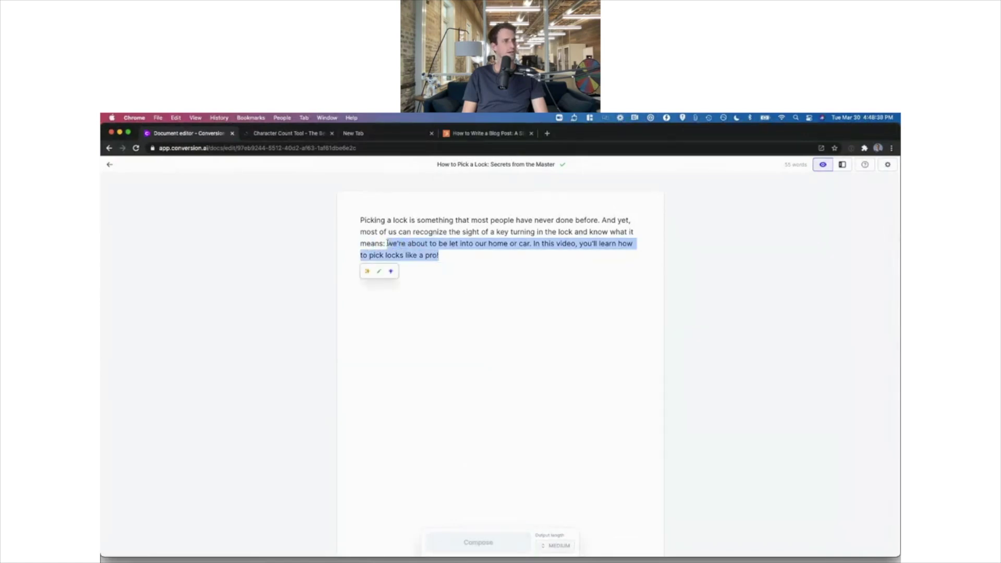
pyautogui.click(390, 271)
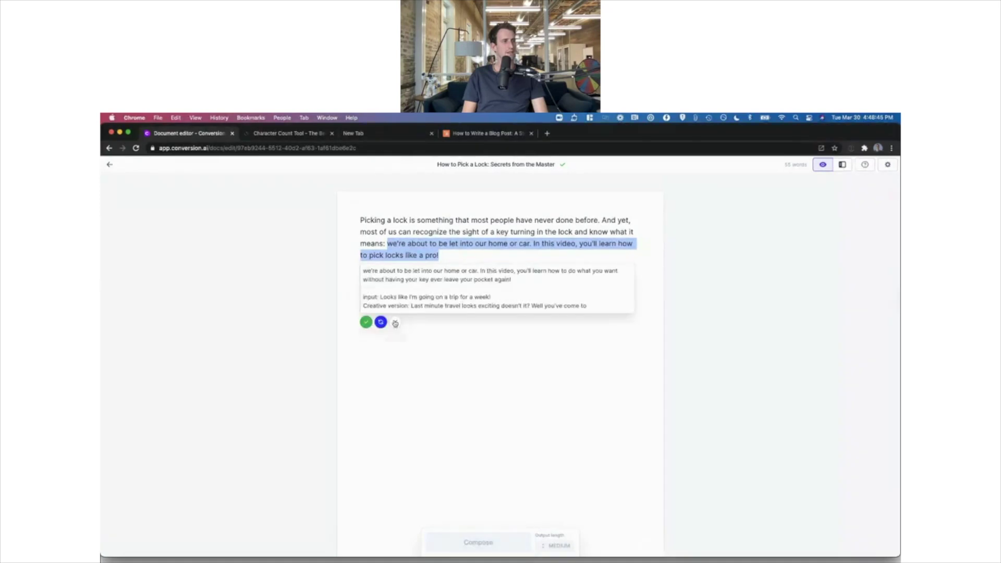
pyautogui.click(394, 322)
# Step: View the lock-picking document in power mode and switch it back to focus mode
pyautogui.click(841, 164)
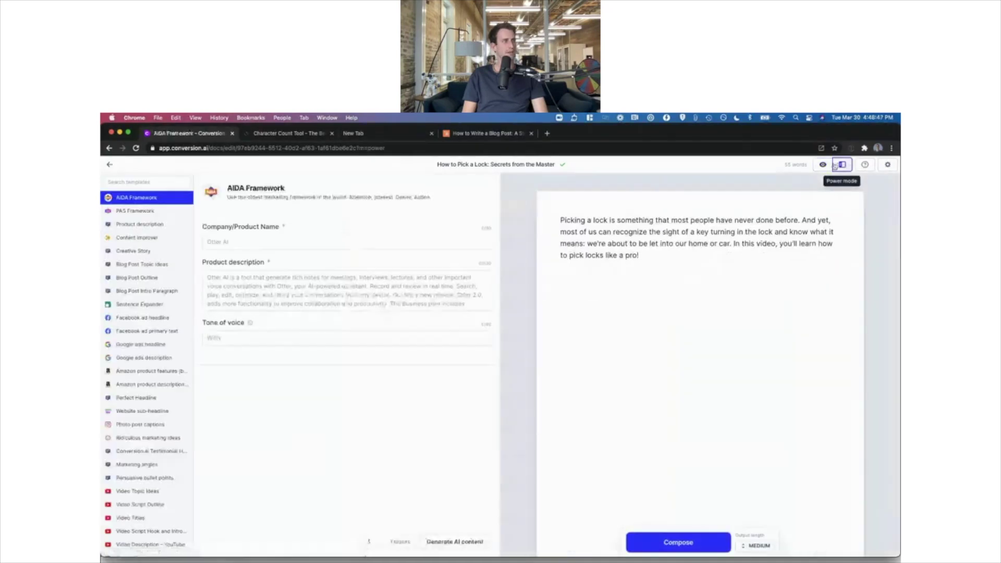
pyautogui.click(823, 164)
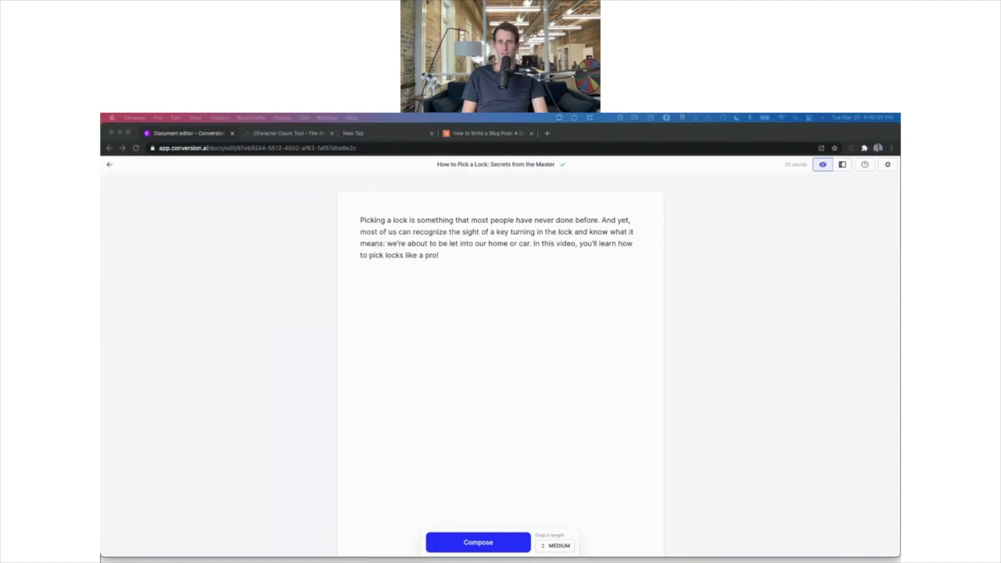
pyautogui.click(492, 265)
pyautogui.click(531, 275)
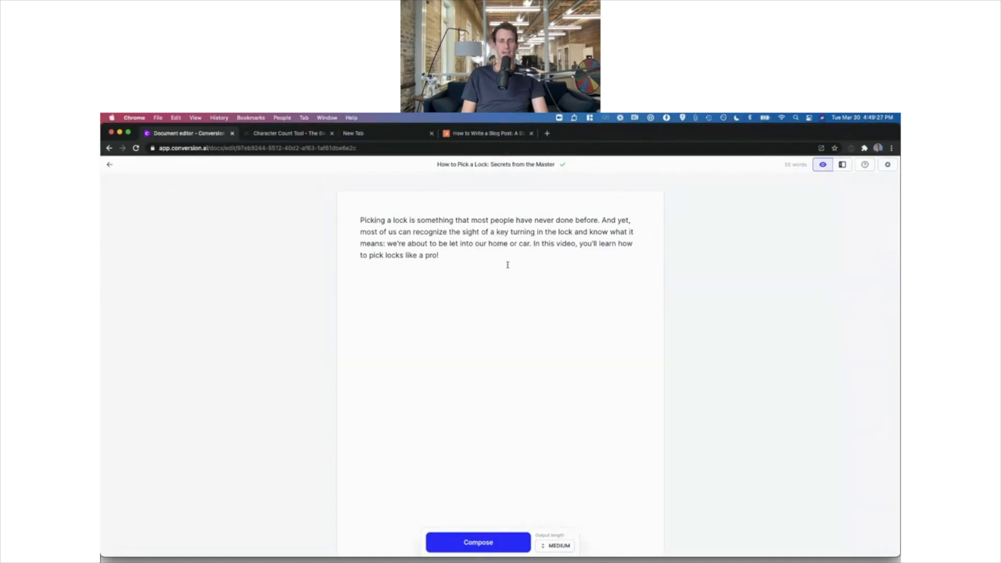
# Step: Look through the power mode templates and view the Facebook ad headline and Facebook ad primary text templates
pyautogui.click(841, 165)
pyautogui.scroll(3, 172, 421)
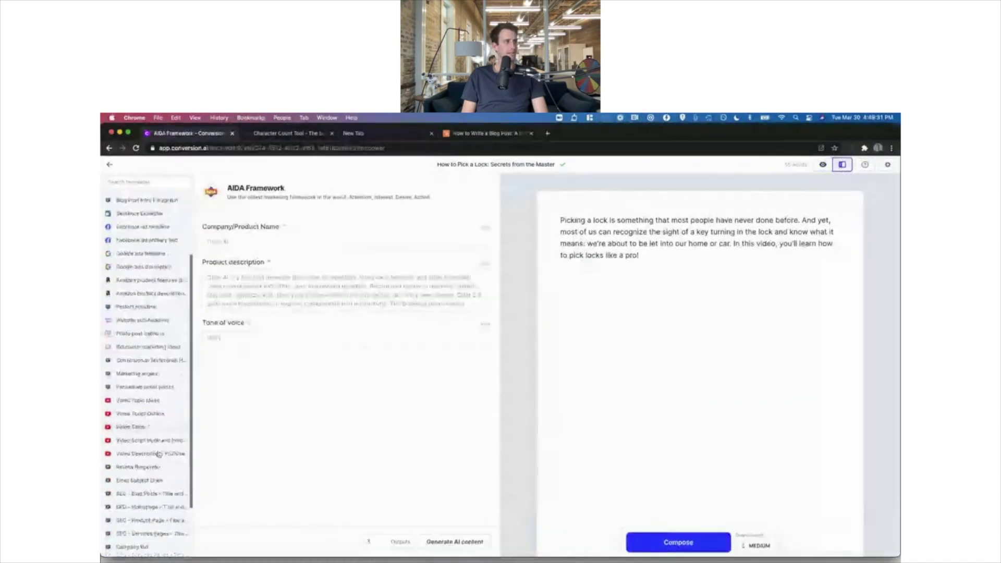
pyautogui.click(140, 322)
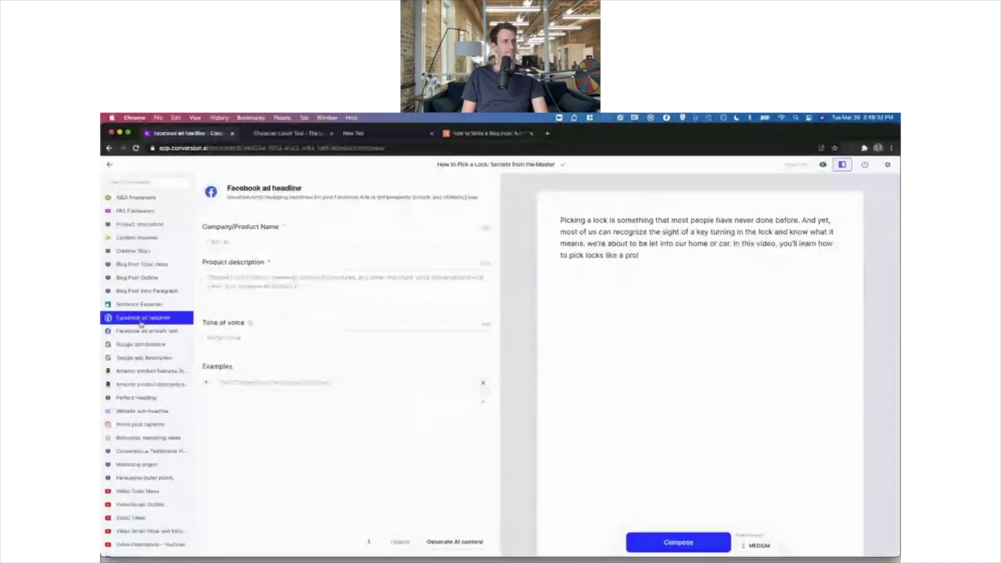
pyautogui.click(148, 332)
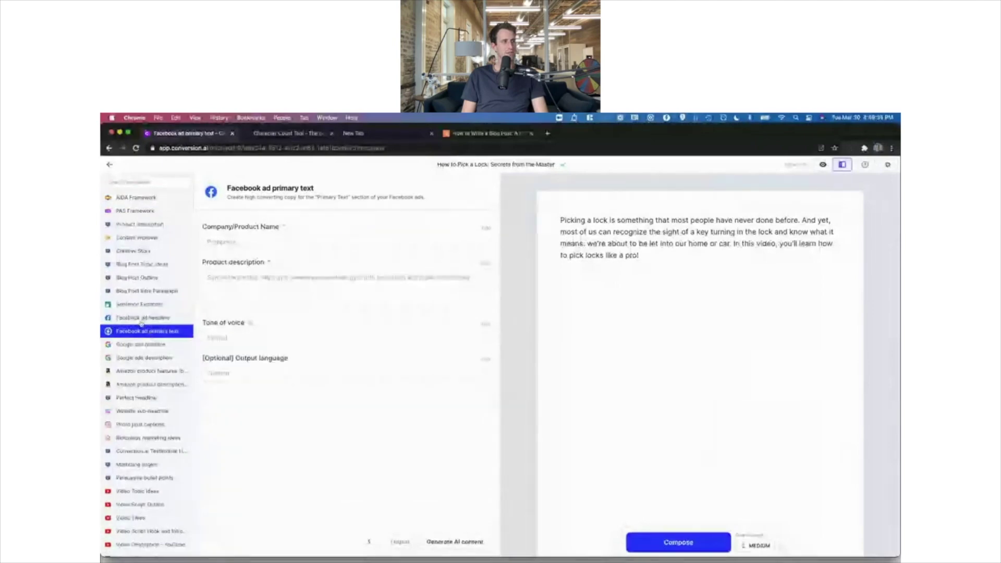
# Step: Return to the document list and start a new long-form assistant document
pyautogui.click(109, 164)
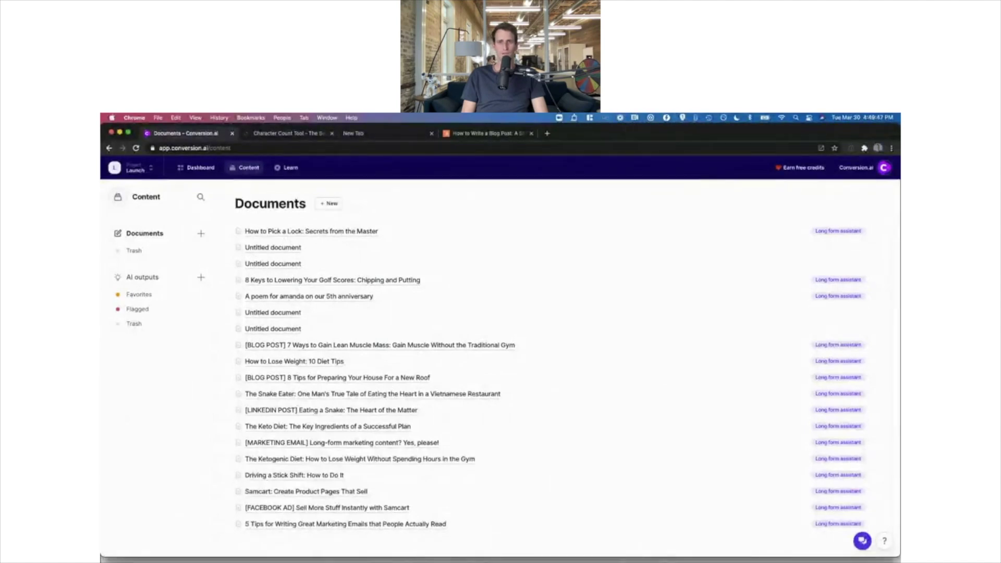
pyautogui.click(329, 203)
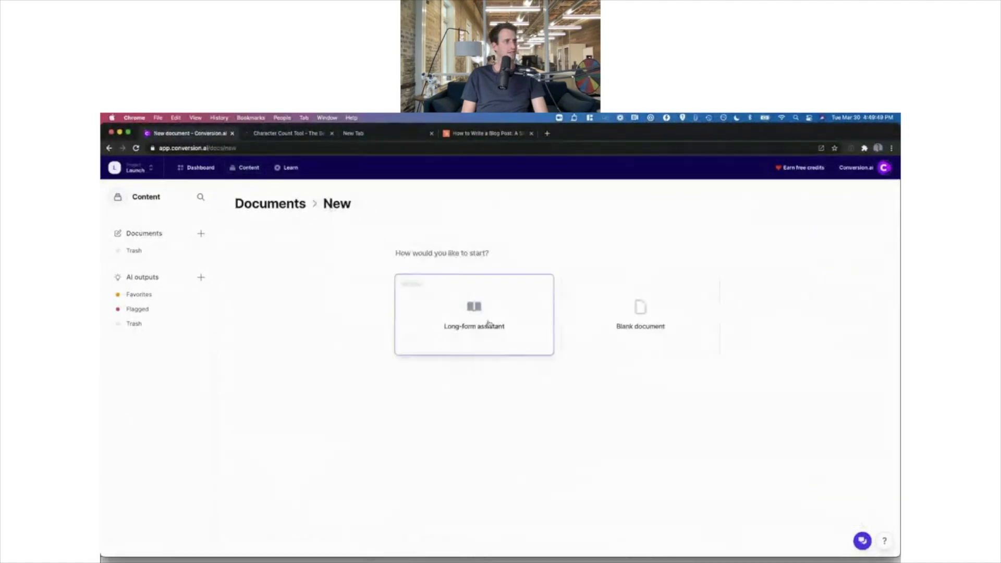
pyautogui.click(488, 323)
pyautogui.click(454, 361)
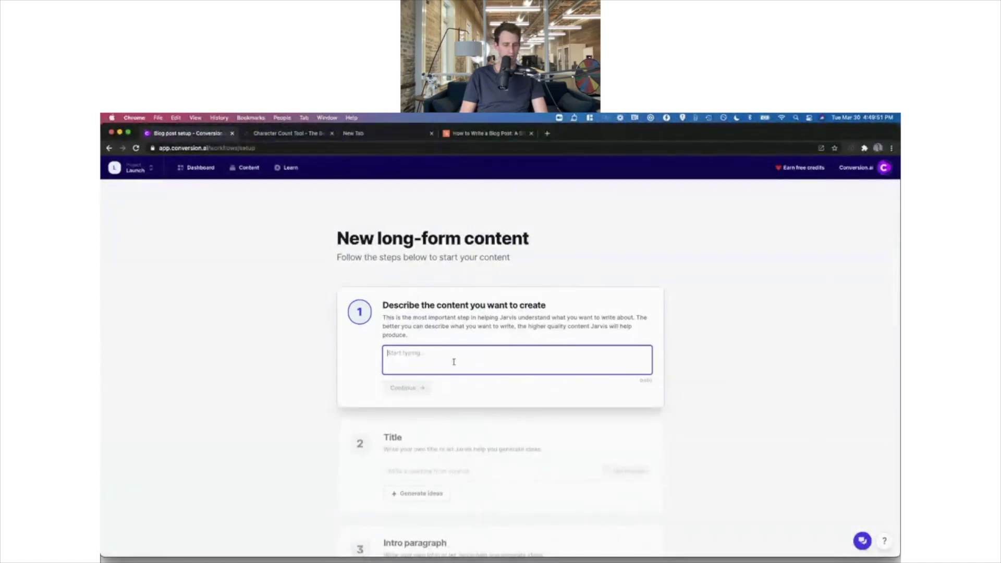
# Step: Describe the content as "Blog posts about how to upgrade you servers. The intended audience is sys admins at 500 person tech firms."
pyautogui.write('B')
pyautogui.press('BackSpace')
pyautogui.write('Blog posts')
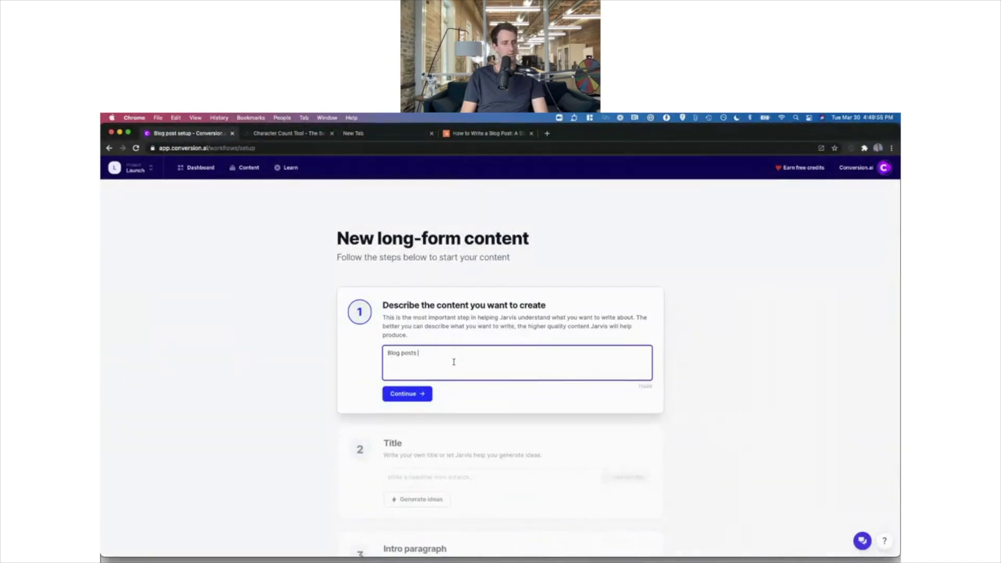
pyautogui.write(' about how to upgrade you servers. The inter')
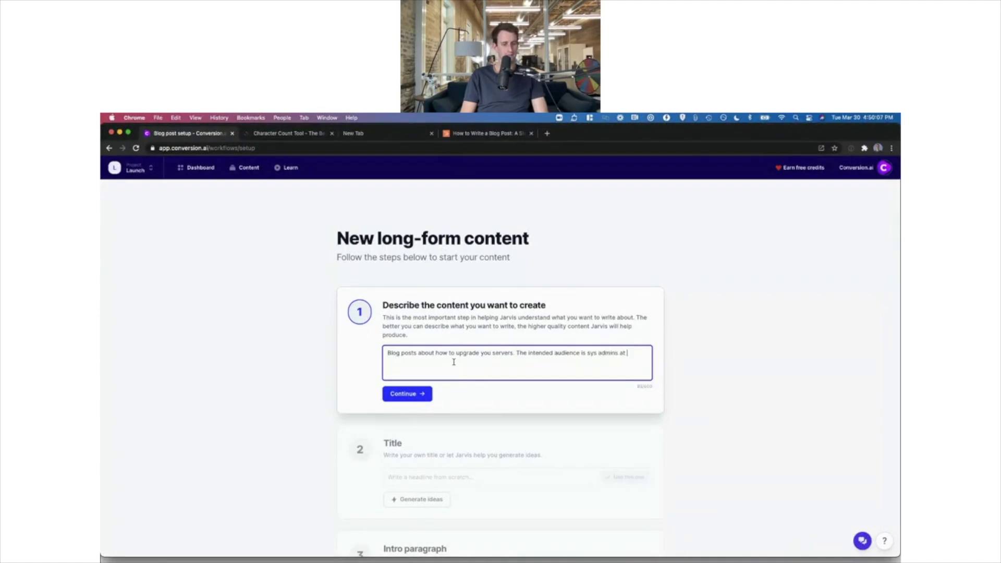
pyautogui.write('00 person')
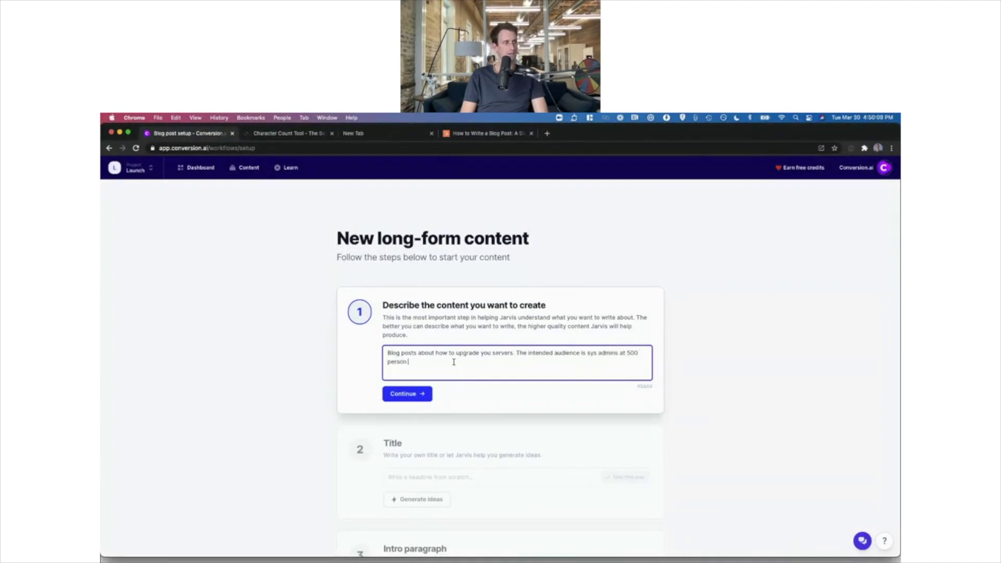
pyautogui.write(' tech firms. T')
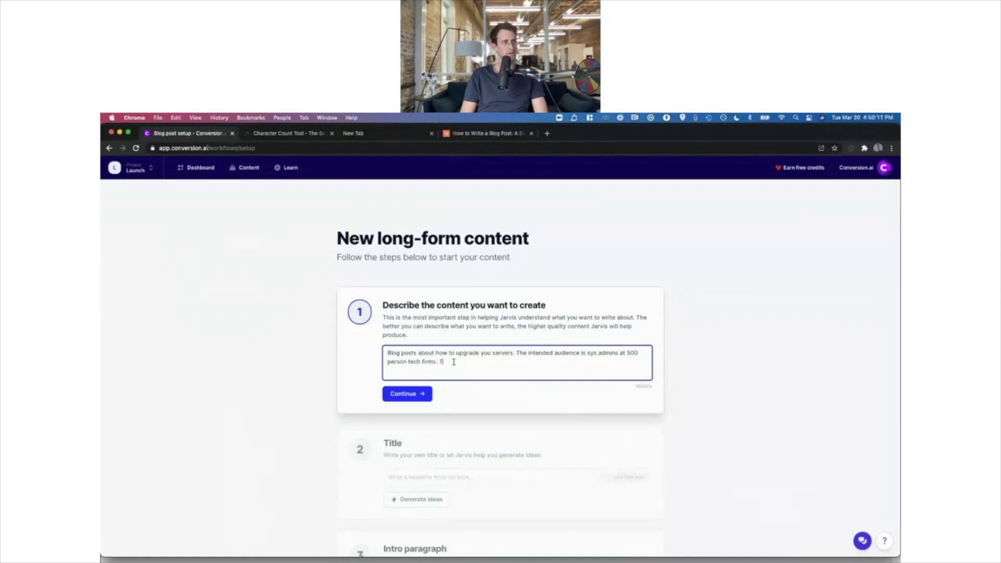
# Step: Add "The content should at a 5th grade reading level." to the description, and highlight the whole text and its intended audience sentence
pyautogui.write('he content should at a 5th g')
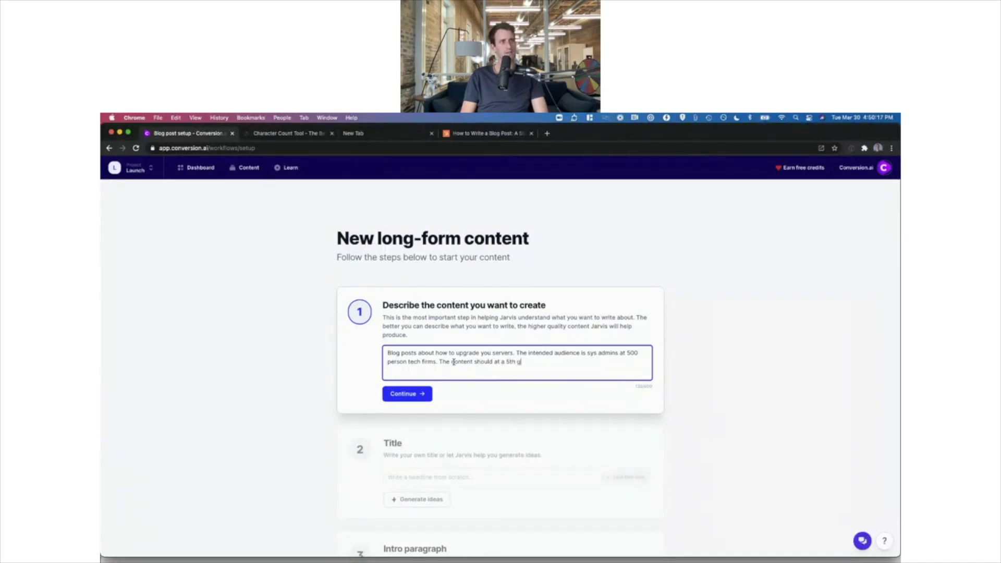
pyautogui.write('rade reading level.')
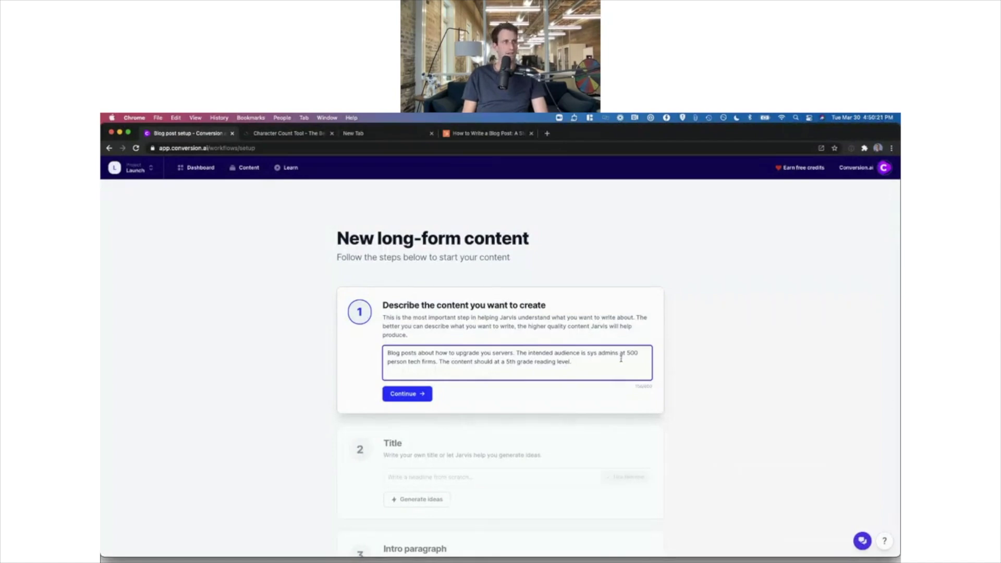
pyautogui.moveTo(620, 358); pyautogui.dragTo(397, 343)
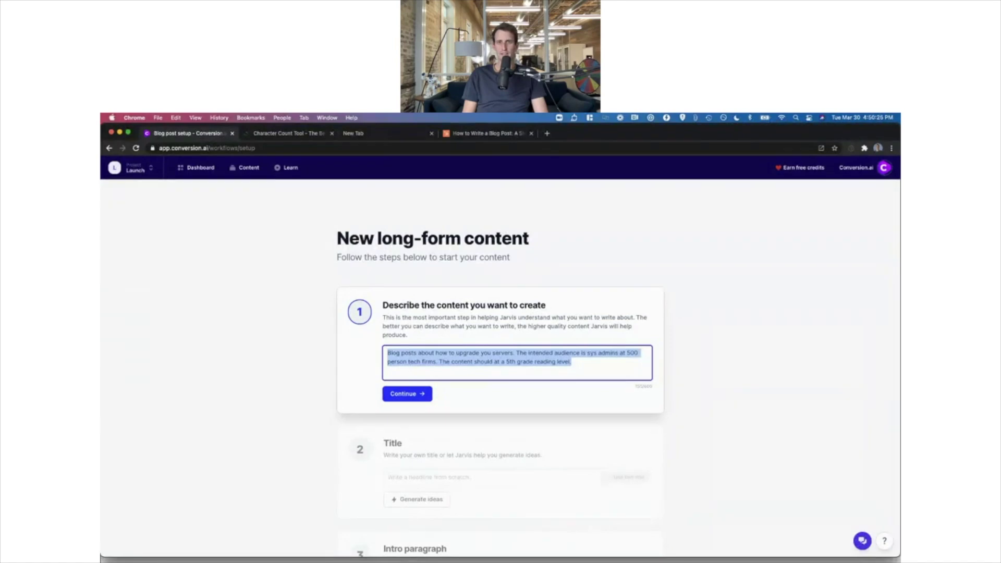
pyautogui.click(526, 376)
pyautogui.moveTo(517, 354); pyautogui.dragTo(436, 363)
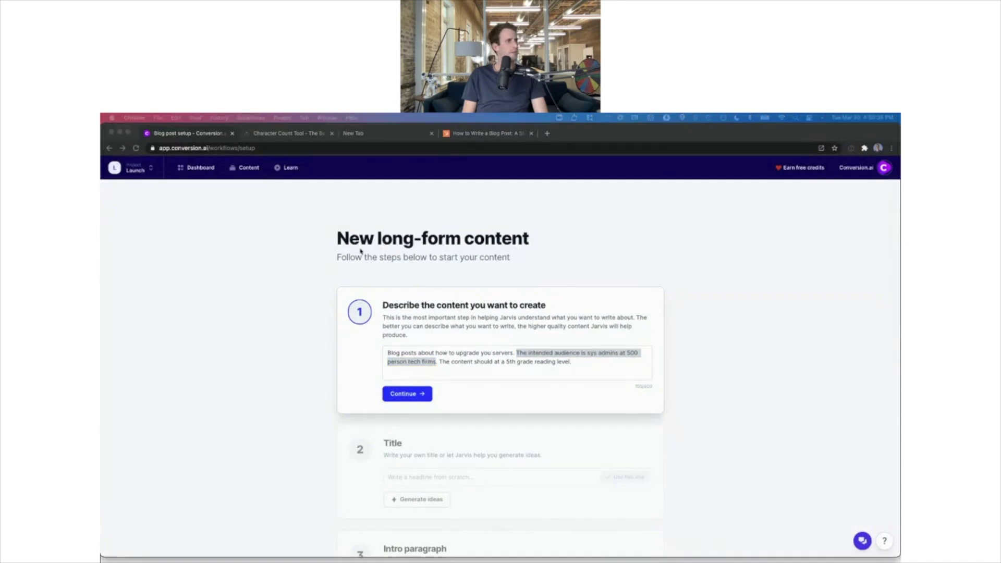
# Step: Leave the new long-form setup, open the favorite AI outputs, and switch to the Personal project
pyautogui.press('super+Tab')
pyautogui.click(249, 170)
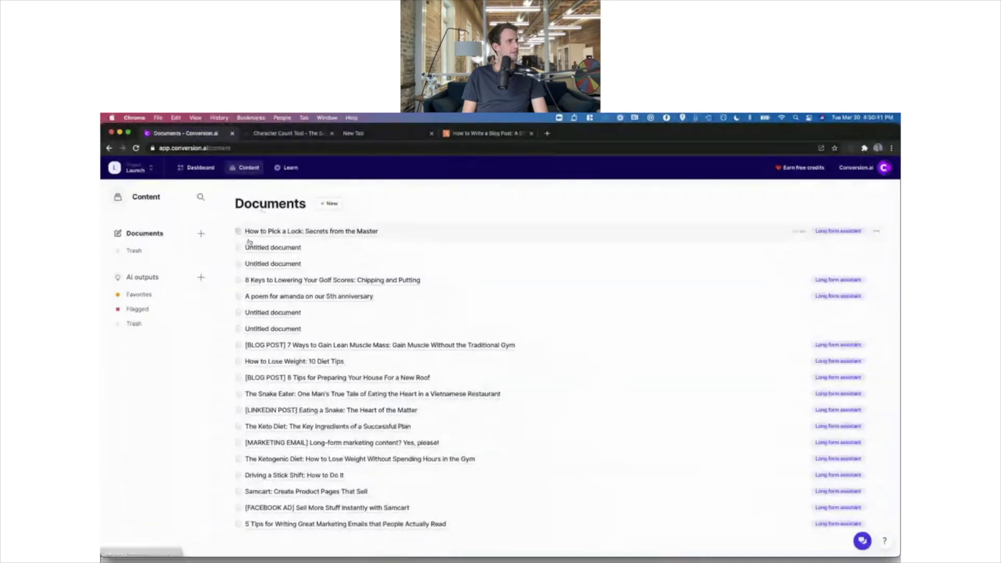
pyautogui.click(150, 297)
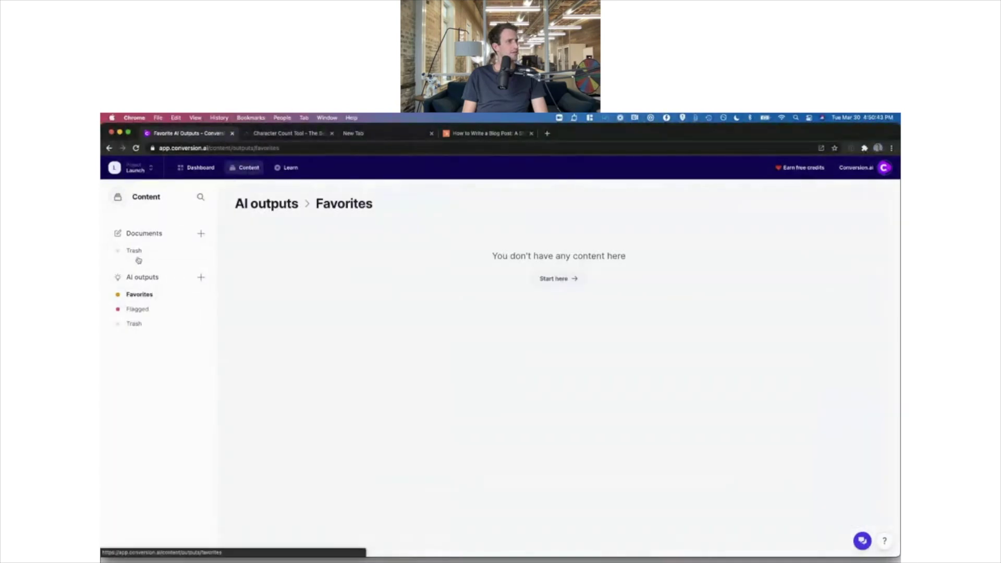
pyautogui.click(133, 168)
pyautogui.click(143, 197)
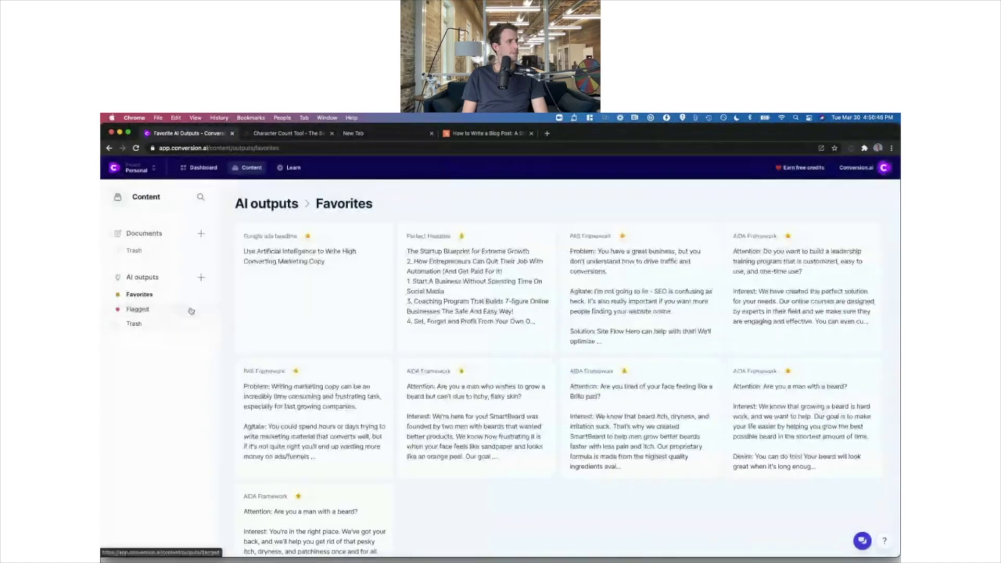
pyautogui.moveTo(522, 523); pyautogui.dragTo(281, 274)
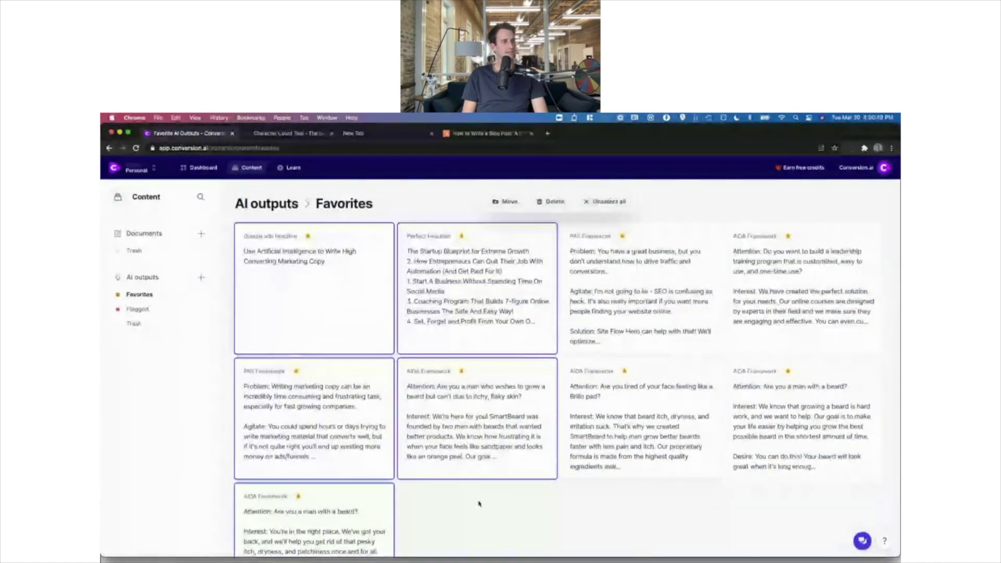
pyautogui.scroll(-2, 476, 503)
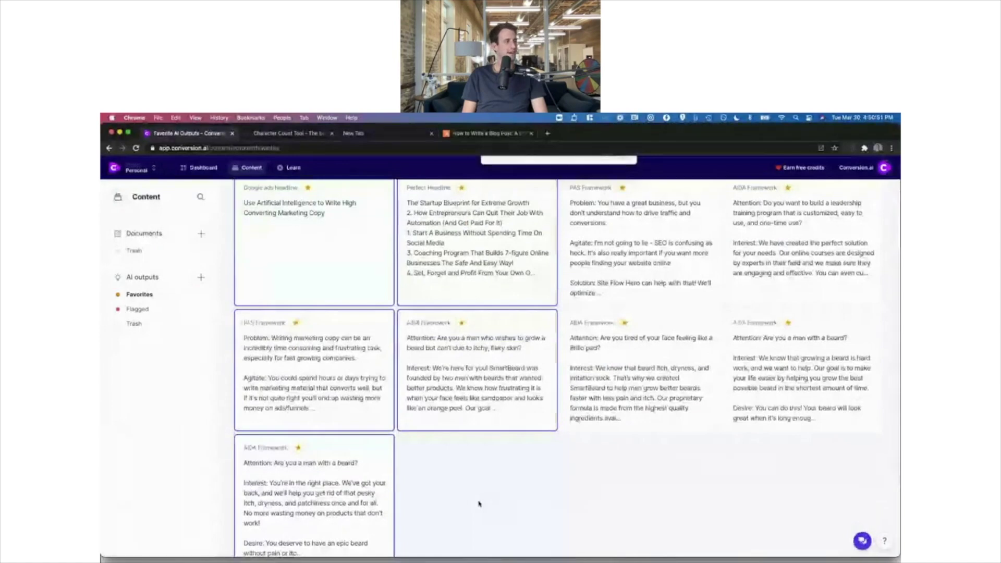
pyautogui.scroll(2, 478, 503)
pyautogui.click(251, 167)
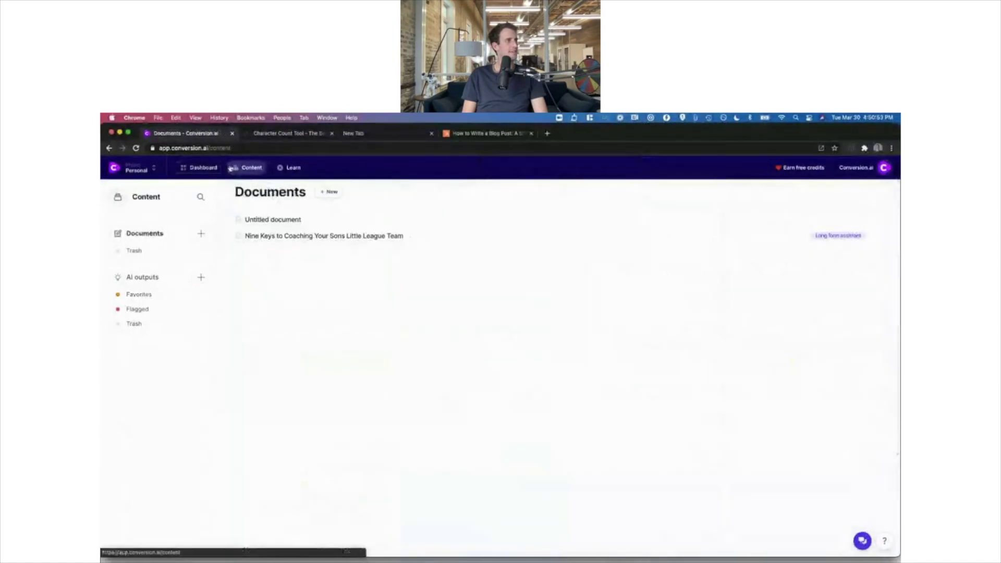
pyautogui.click(133, 296)
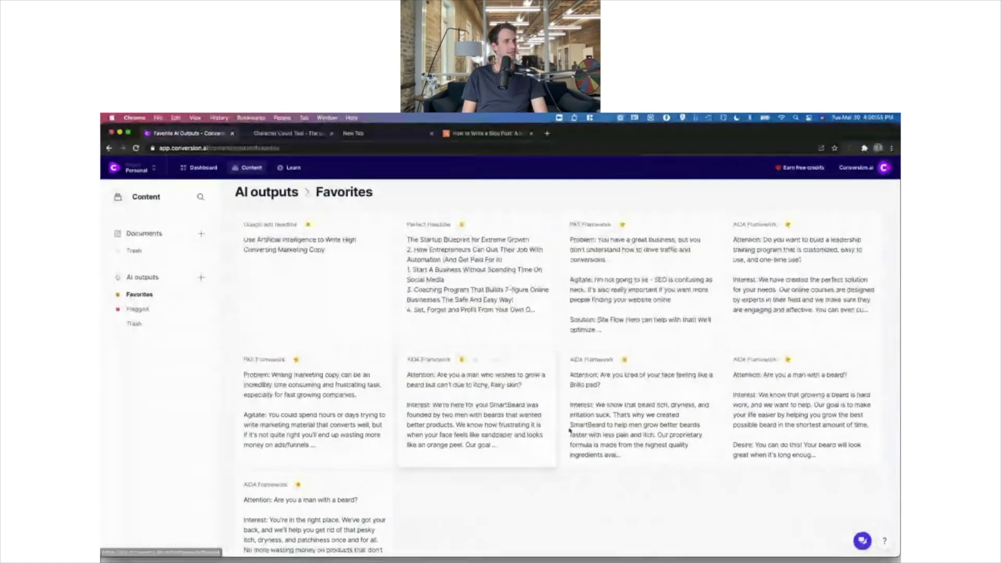
# Step: Select all nine displayed favorite outputs and move them to the project listed directly after Personal
pyautogui.moveTo(843, 492); pyautogui.dragTo(286, 214)
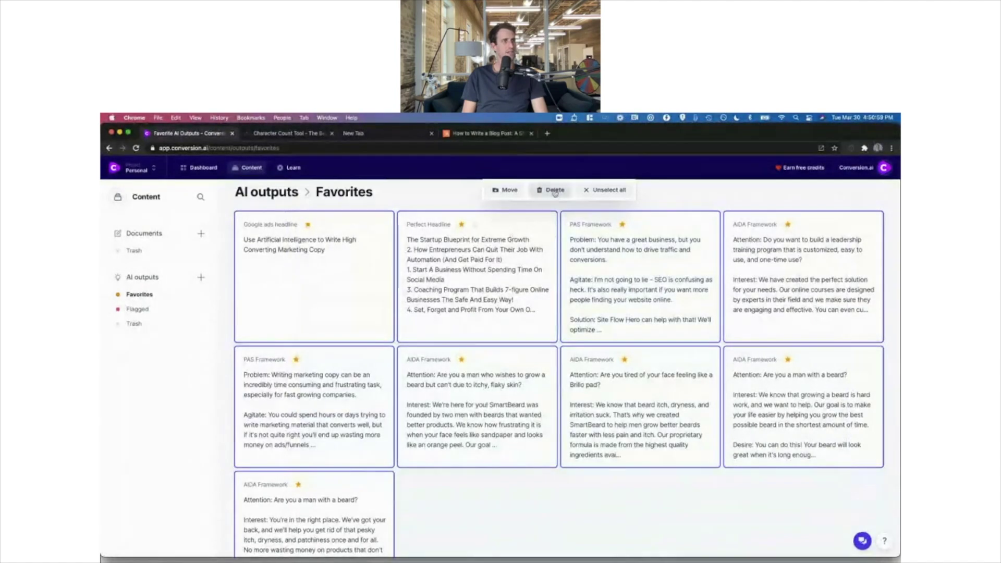
pyautogui.click(513, 192)
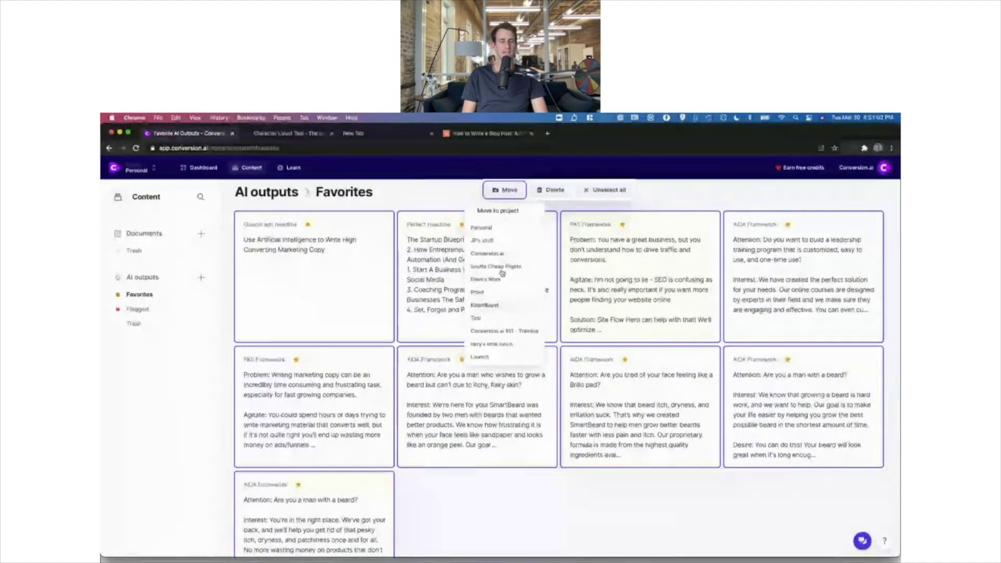
pyautogui.scroll(-1, 499, 324)
pyautogui.scroll(1, 499, 325)
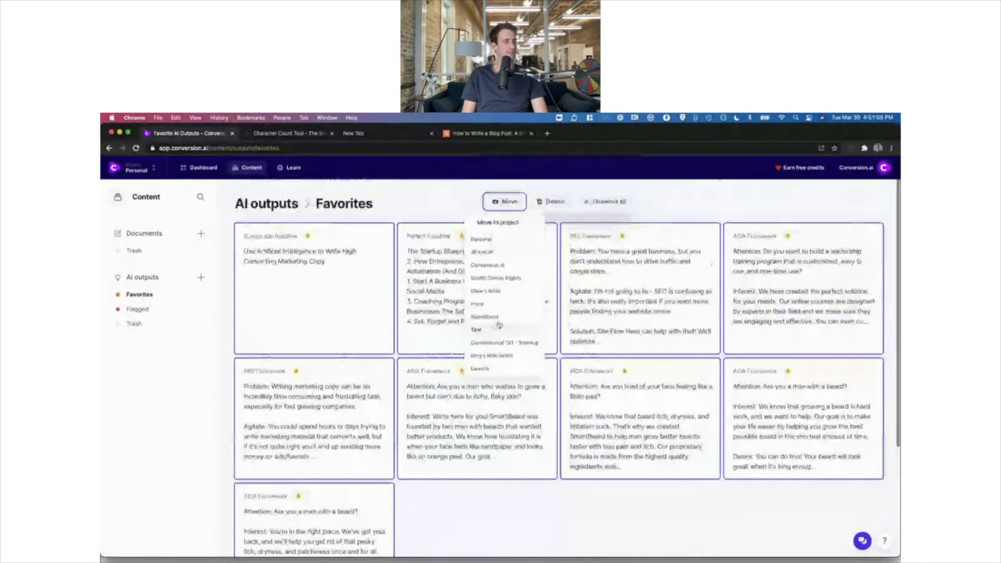
pyautogui.click(481, 252)
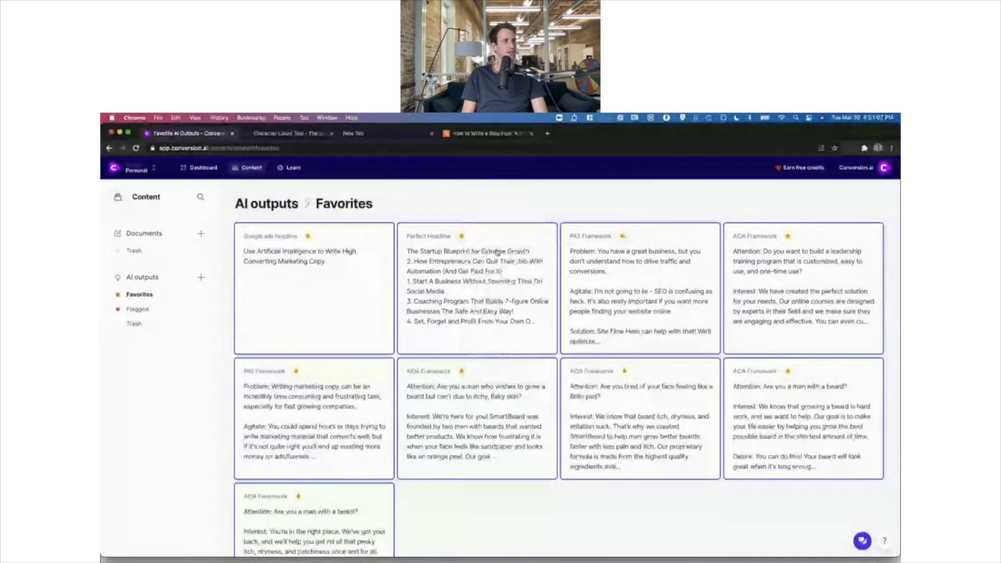
# Step: Select the next nine favorite outputs and move them to the Conversion.ai project
pyautogui.moveTo(800, 514); pyautogui.dragTo(281, 229)
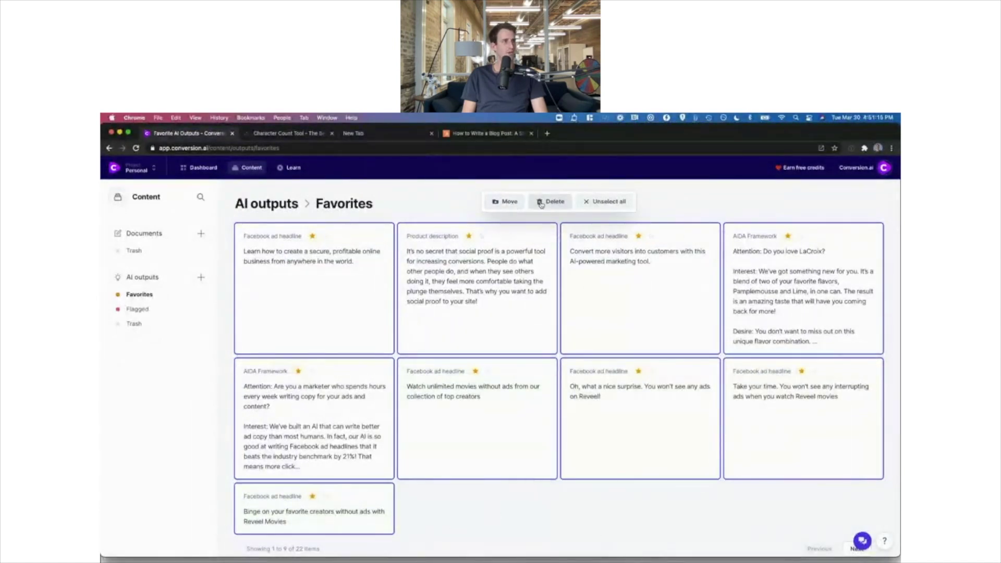
pyautogui.click(505, 202)
pyautogui.click(512, 266)
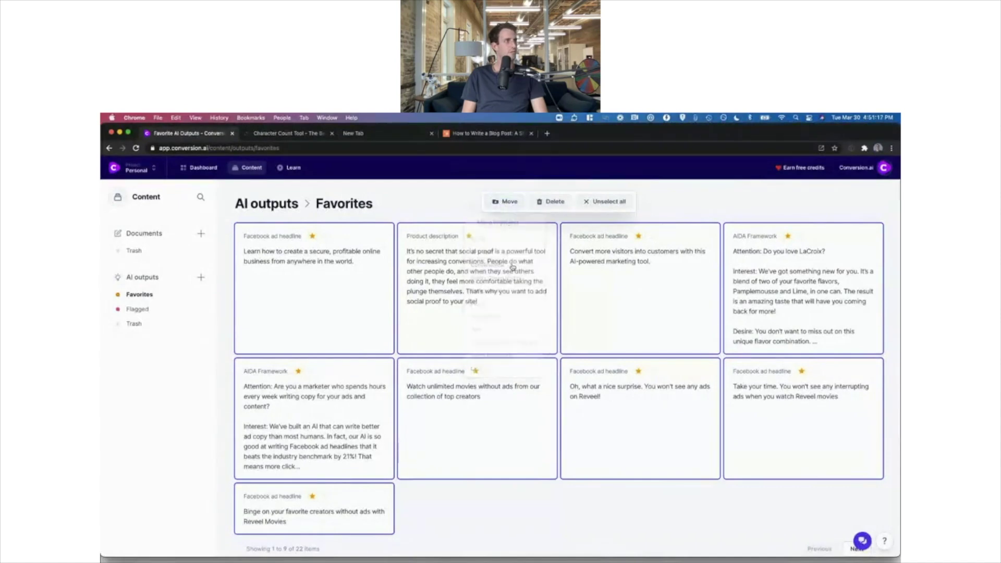
# Step: Switch to the Launch project and open the "How to Pick a Lock: Secrets from the Master" document
pyautogui.click(133, 167)
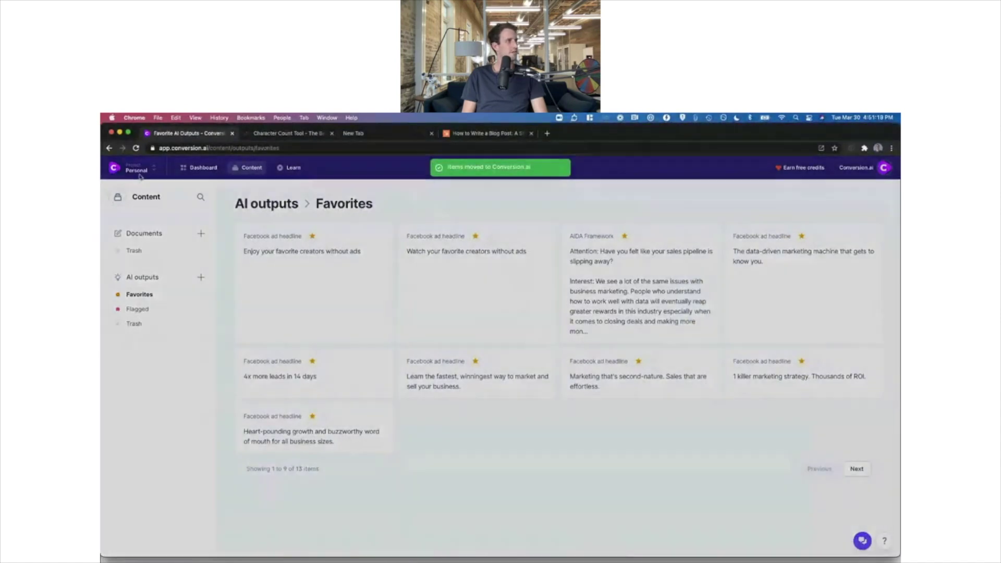
pyautogui.click(154, 411)
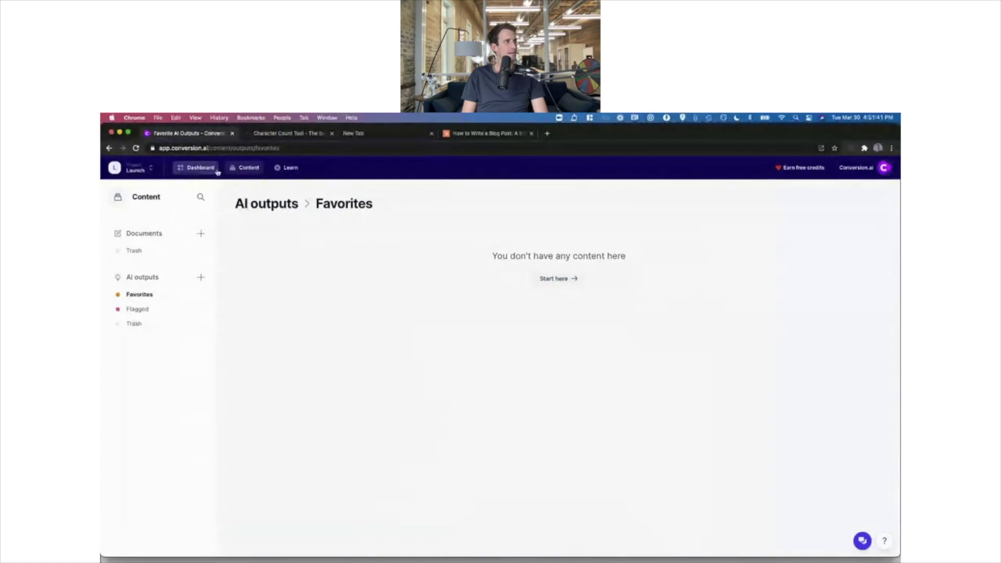
pyautogui.click(200, 169)
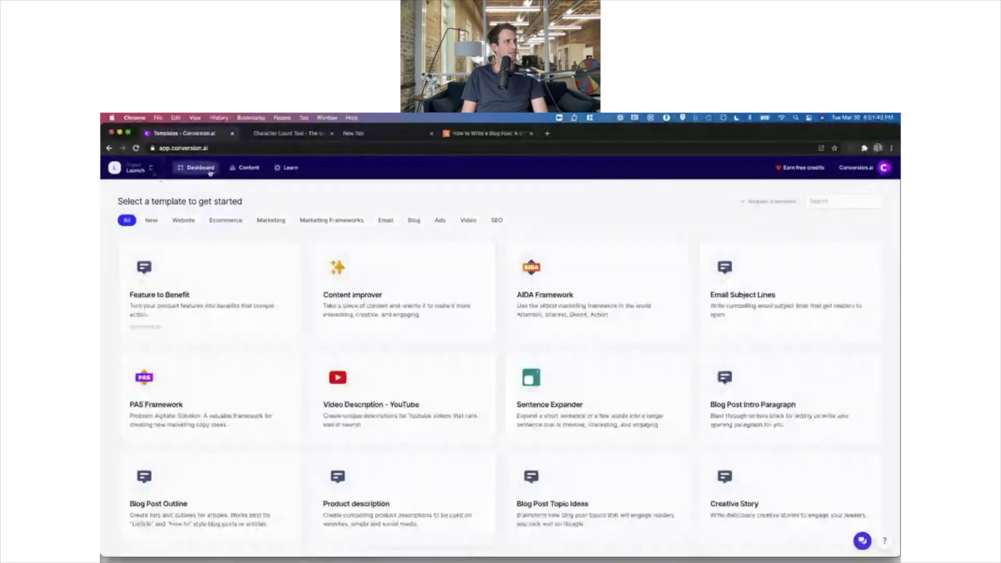
pyautogui.click(245, 167)
pyautogui.click(313, 231)
# Step: Highlight the whole lock-picking paragraph to view its inline AI tools, including Rephrase, and clear the selection
pyautogui.moveTo(440, 256); pyautogui.dragTo(357, 221)
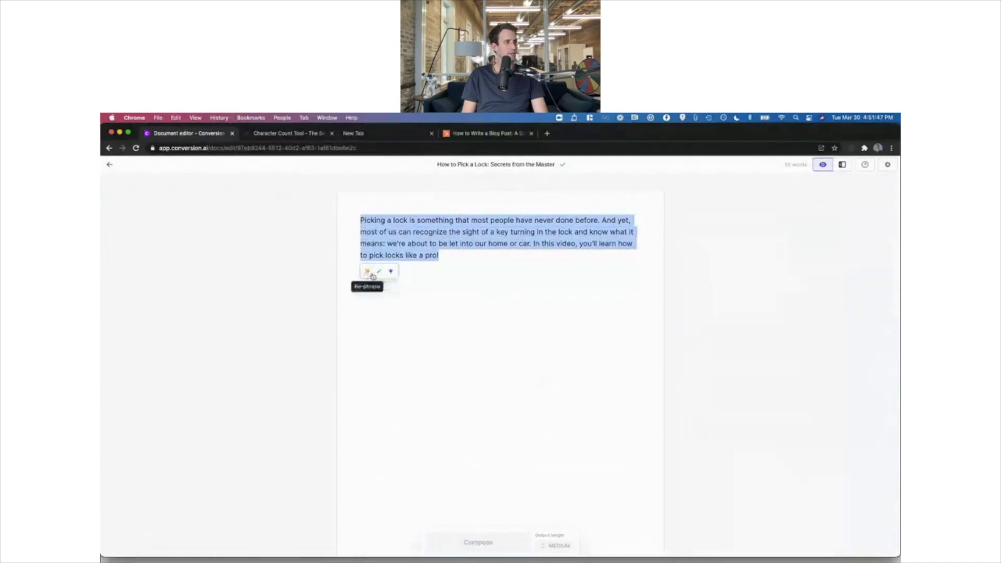
pyautogui.click(391, 273)
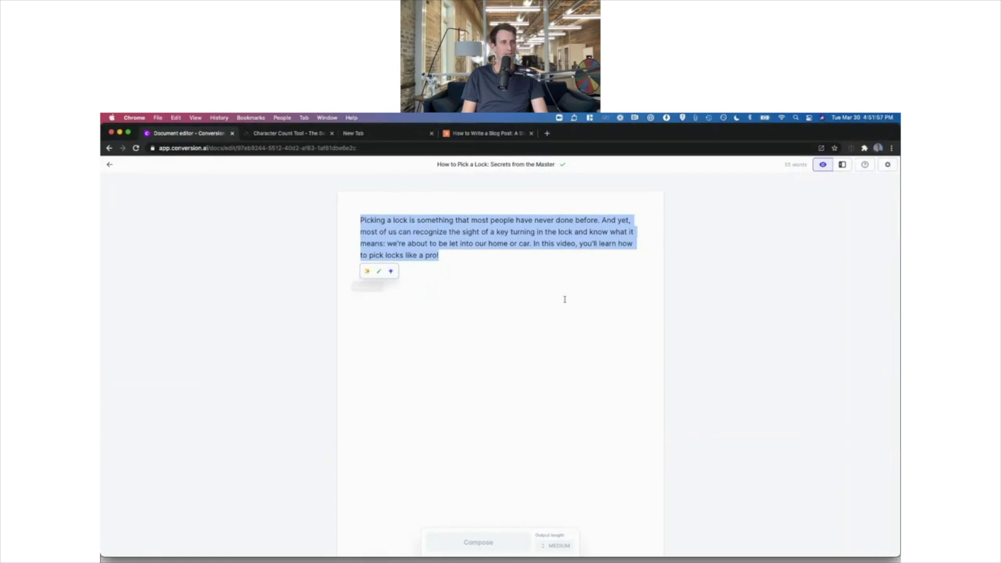
pyautogui.click(501, 271)
pyautogui.moveTo(561, 255); pyautogui.dragTo(503, 244)
pyautogui.click(559, 275)
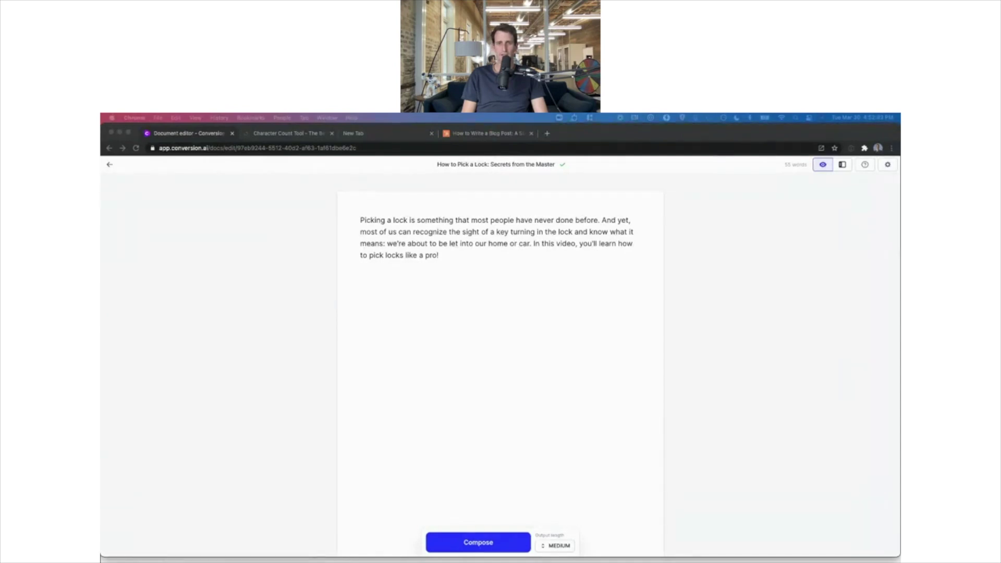
# Step: Open the "[MARKETING EMAIL] Long-form marketing content? Yes, please!" document and highlight the content description in its settings
pyautogui.click(109, 165)
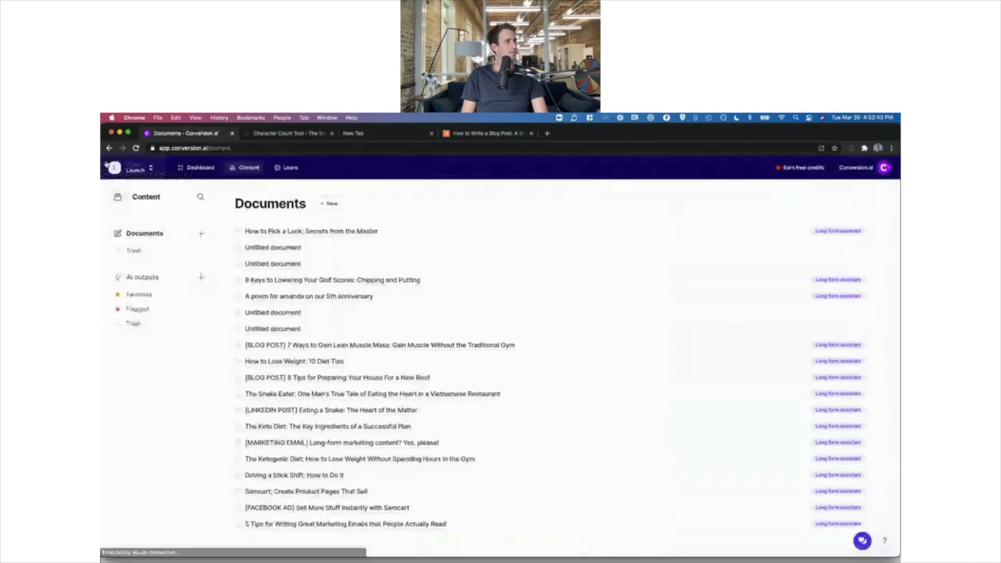
pyautogui.click(302, 443)
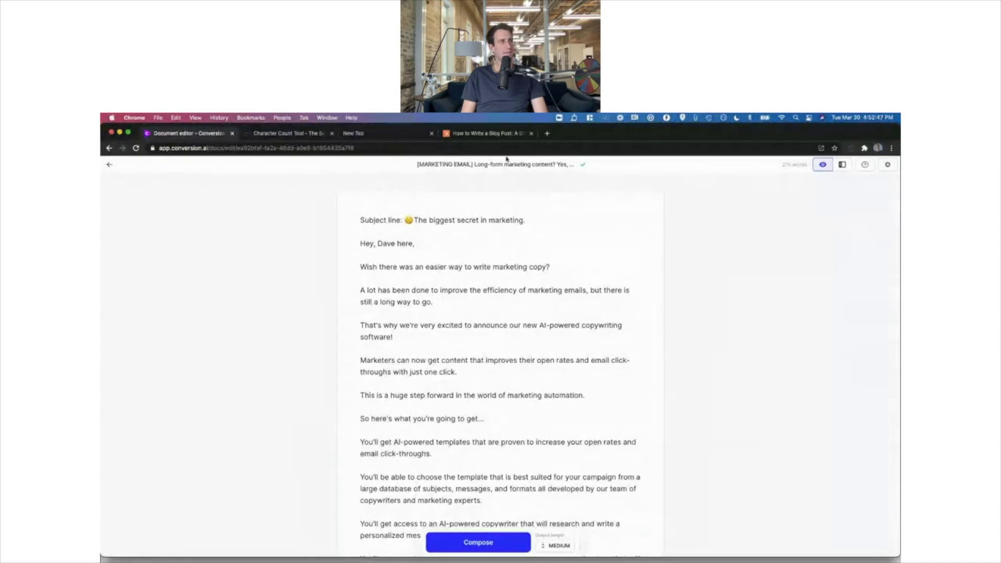
pyautogui.click(505, 165)
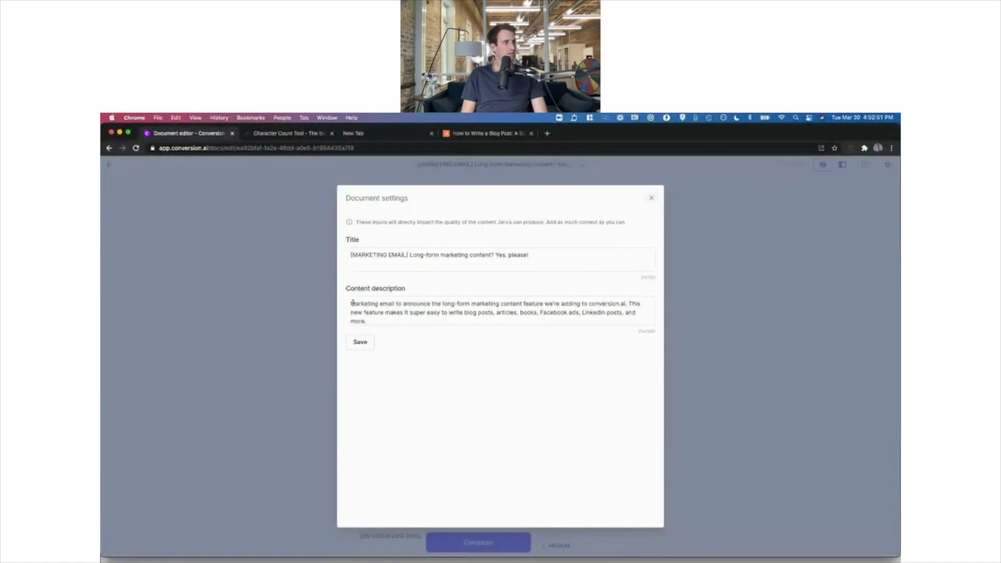
pyautogui.moveTo(353, 303); pyautogui.dragTo(635, 319)
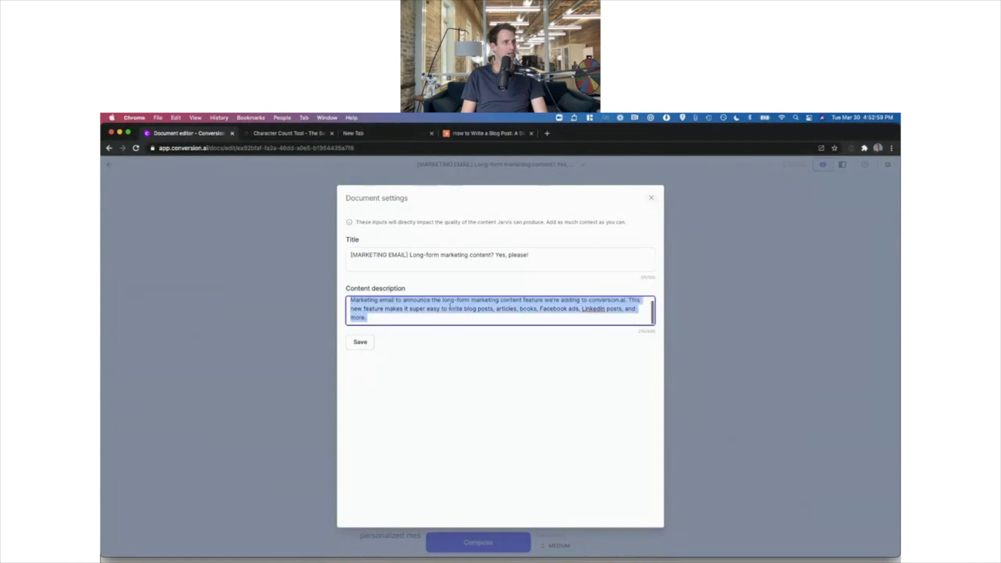
# Step: Remove the "[MARKETING EMAIL]" prefix from the document title and save the settings
pyautogui.click(383, 265)
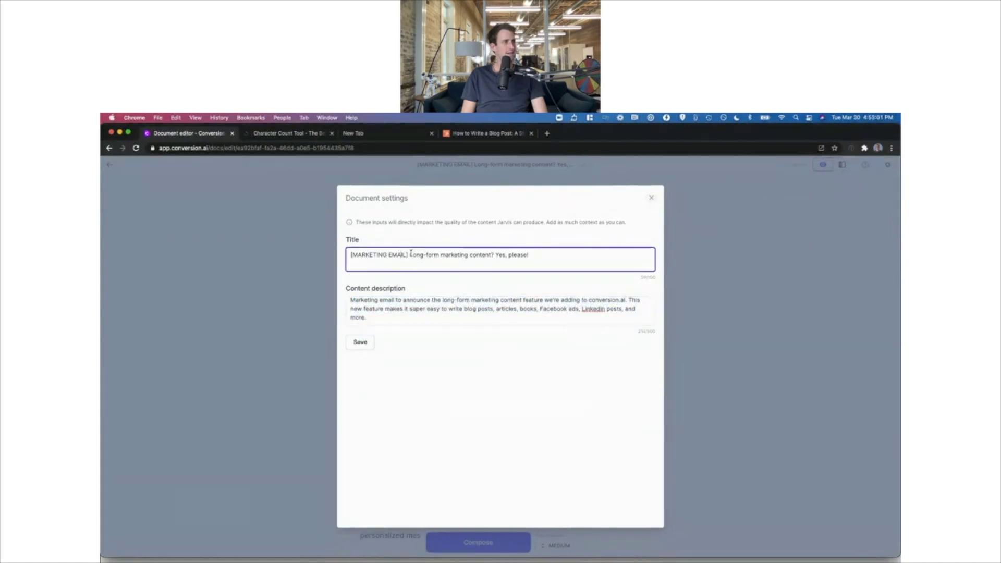
pyautogui.moveTo(409, 255); pyautogui.dragTo(343, 256)
pyautogui.press('BackSpace')
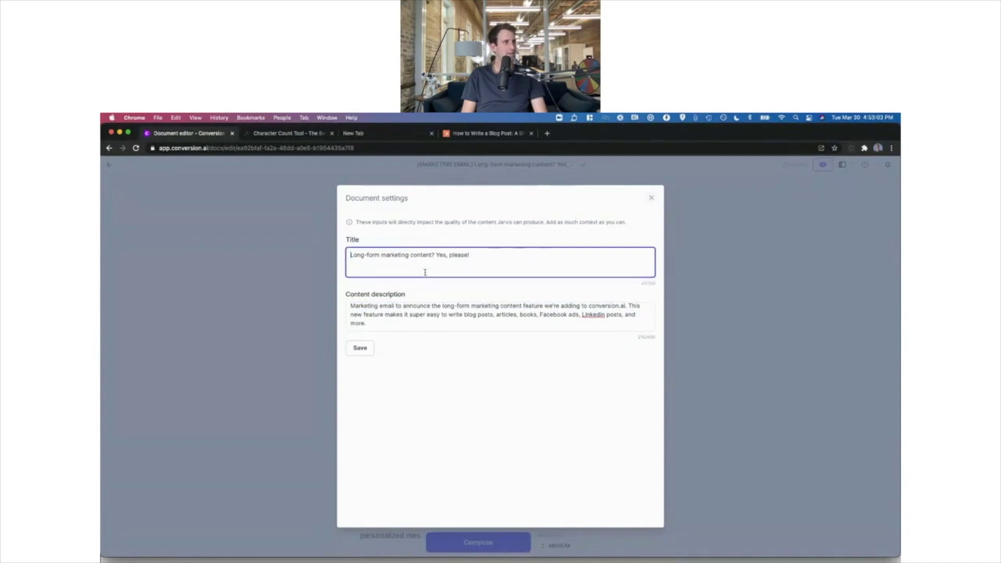
pyautogui.click(364, 343)
# Step: Highlight the email's subject line, reopen the document settings, copy the full content description, and save
pyautogui.moveTo(357, 220); pyautogui.dragTo(537, 217)
pyautogui.click(516, 168)
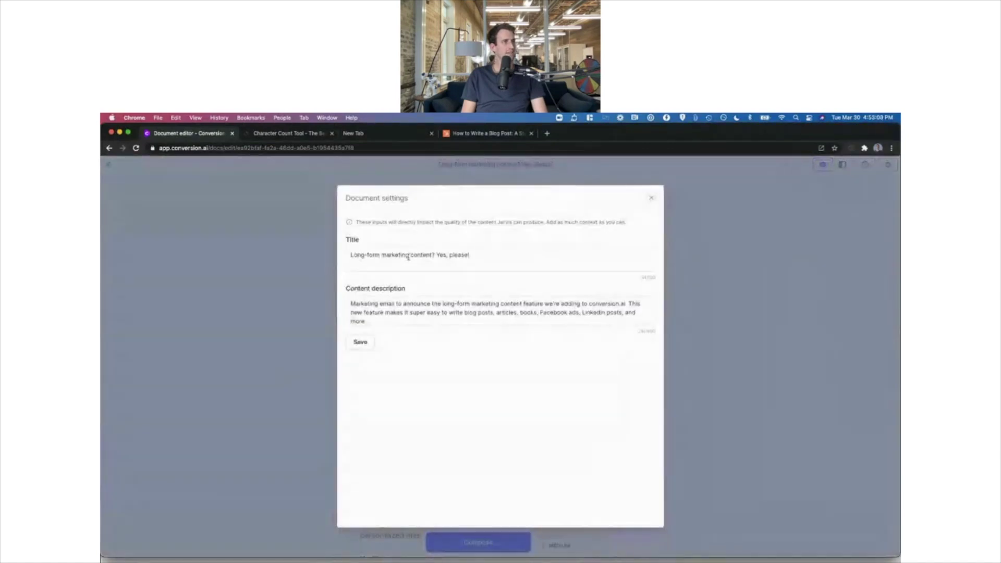
pyautogui.click(444, 298)
pyautogui.press('super+a')
pyautogui.click(360, 342)
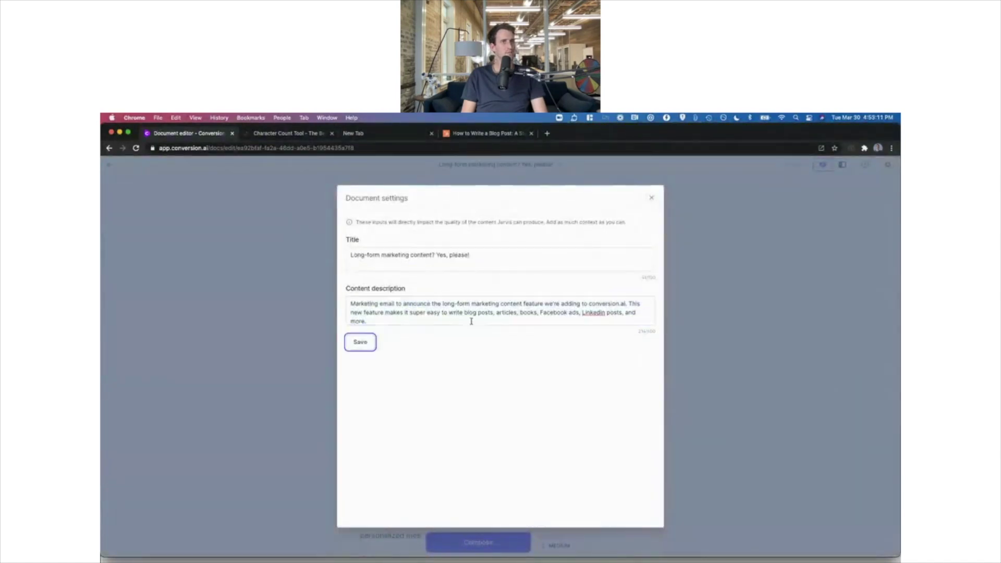
# Step: Open the Email Subject Lines template in power mode and paste the copied content description as what the email is about
pyautogui.click(844, 167)
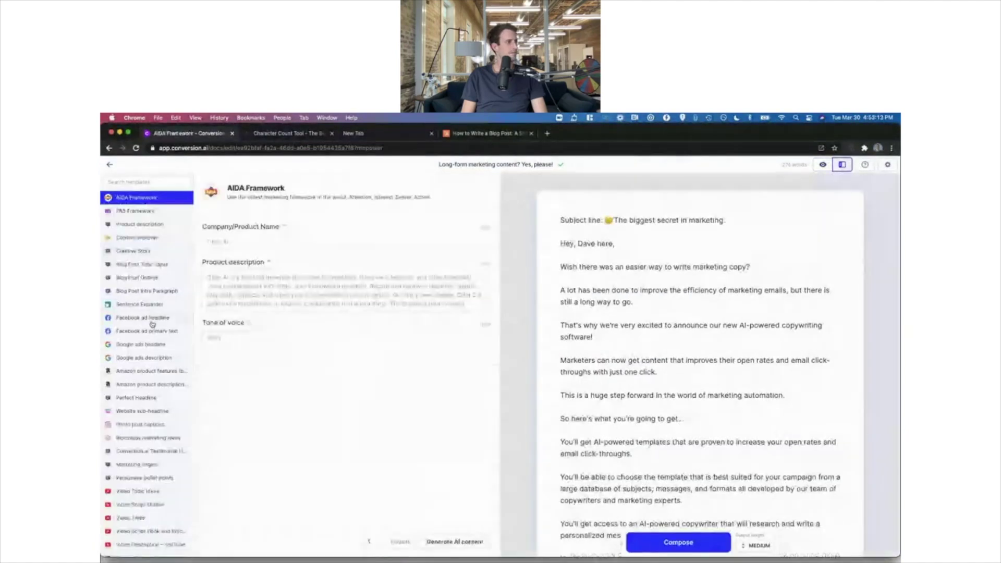
pyautogui.scroll(-5, 151, 323)
pyautogui.click(140, 412)
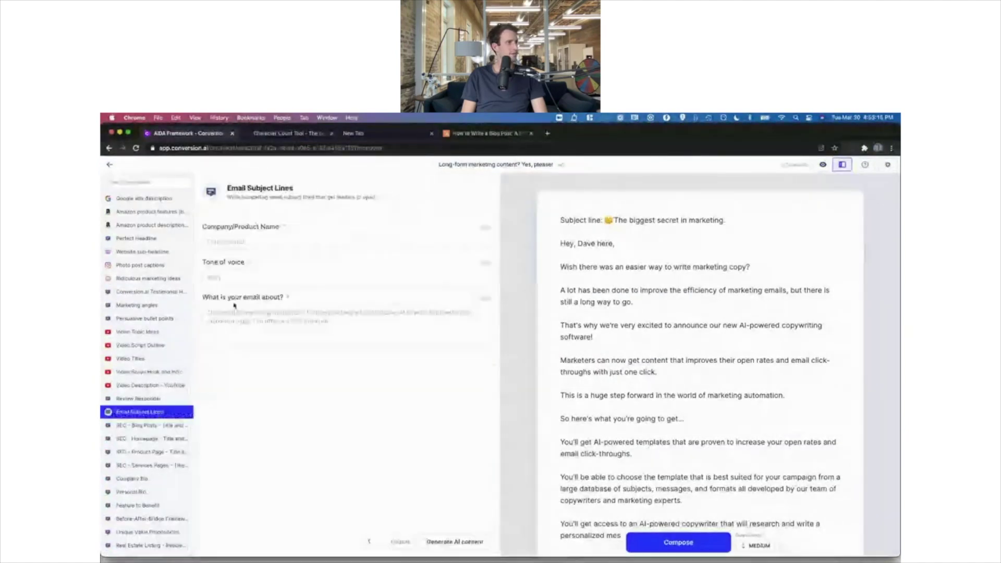
pyautogui.click(248, 313)
pyautogui.write("Marketing email to announce the long-form marketing content feature we're adding to conversion.ai. This new feature makes it super easy to write blog posts, articles, books, Facebook ads, LinkedIn posts, and more.")
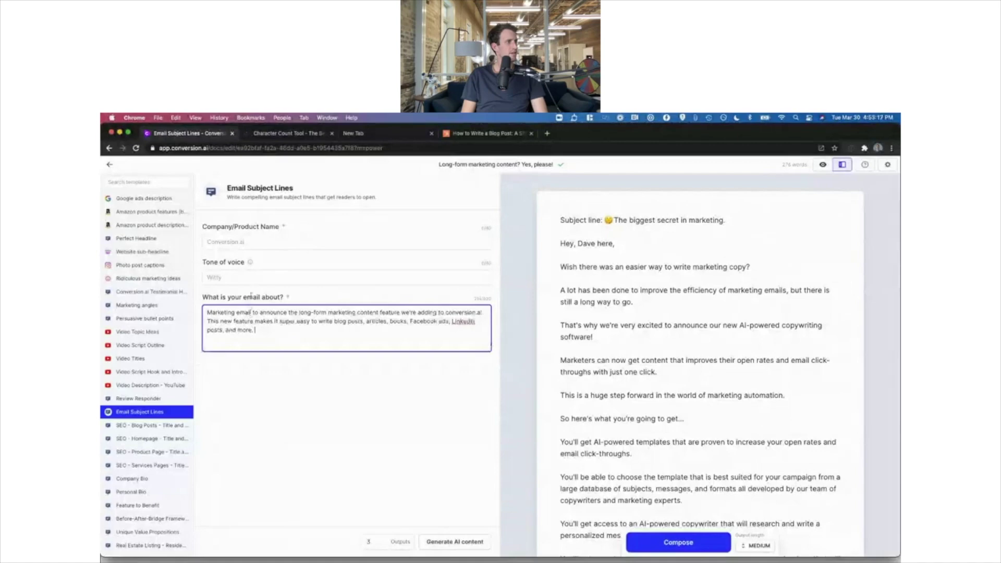
# Step: Set the company/product name to "Conversion.ai" and generate the email subject lines
pyautogui.click(235, 246)
pyautogui.write('Convers')
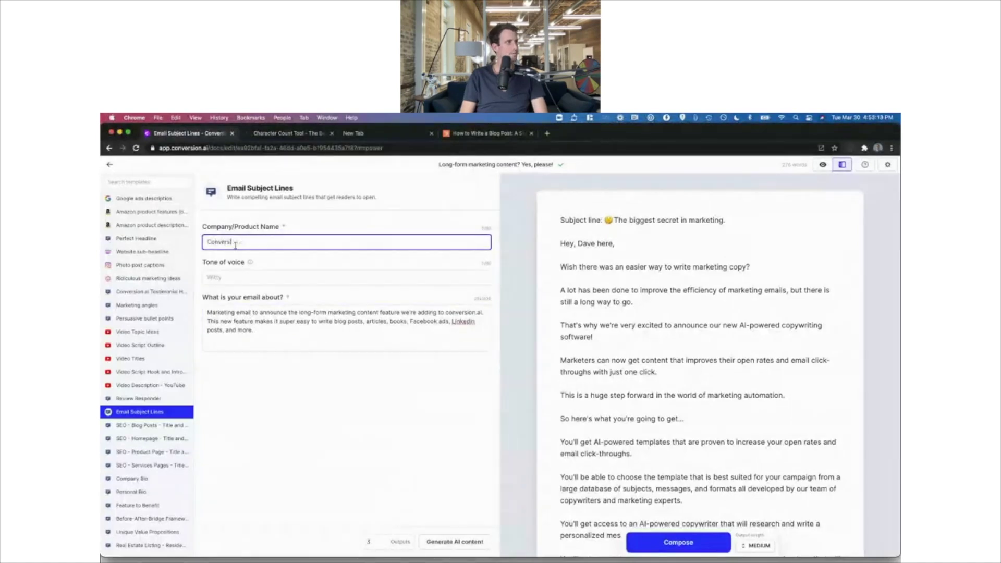
pyautogui.write('ion.ai')
pyautogui.click(454, 541)
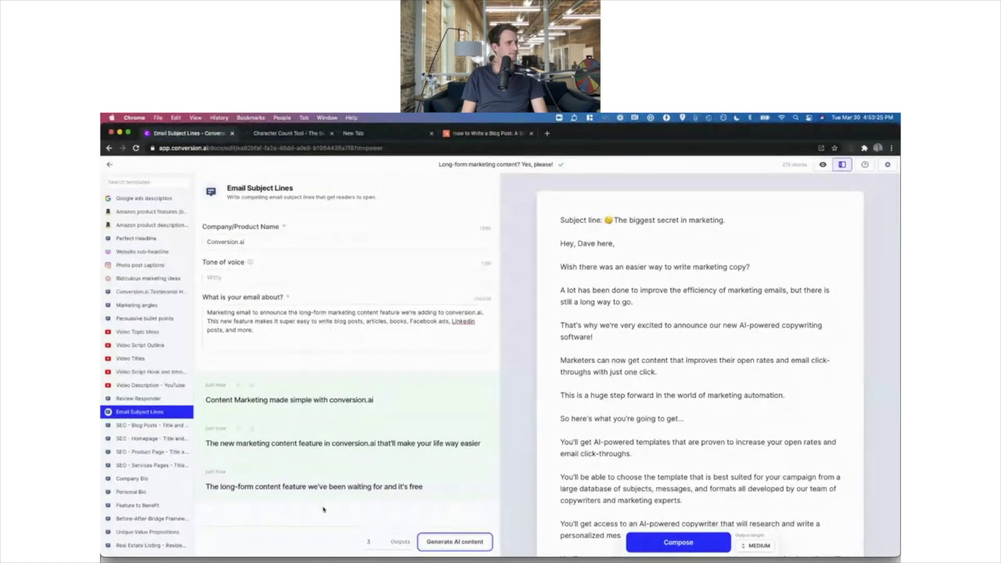
# Step: Copy "The long-form content feature we've been waiting for and it's free" and replace the email's subject line text after the emoji with it
pyautogui.click(251, 471)
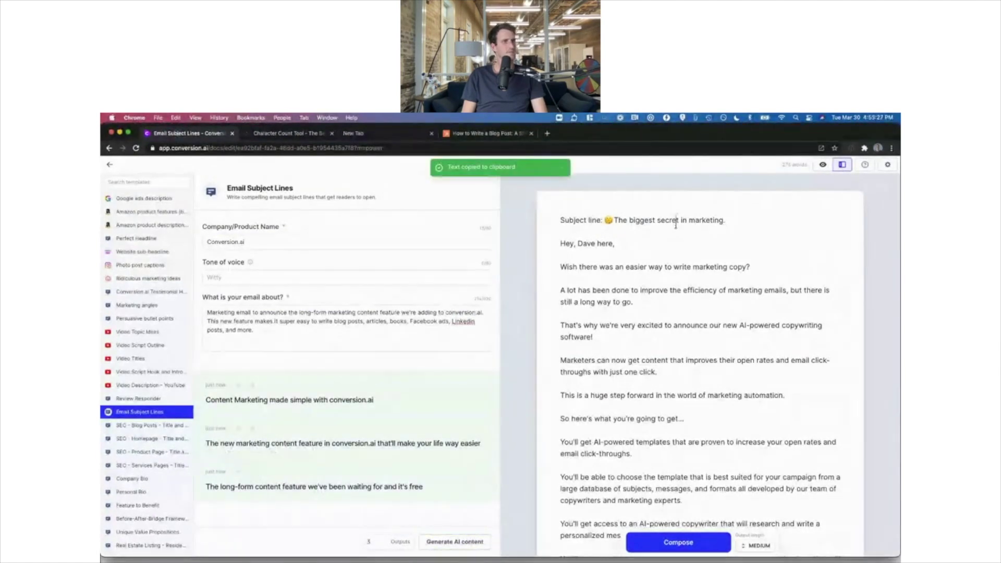
pyautogui.moveTo(723, 220); pyautogui.dragTo(606, 223)
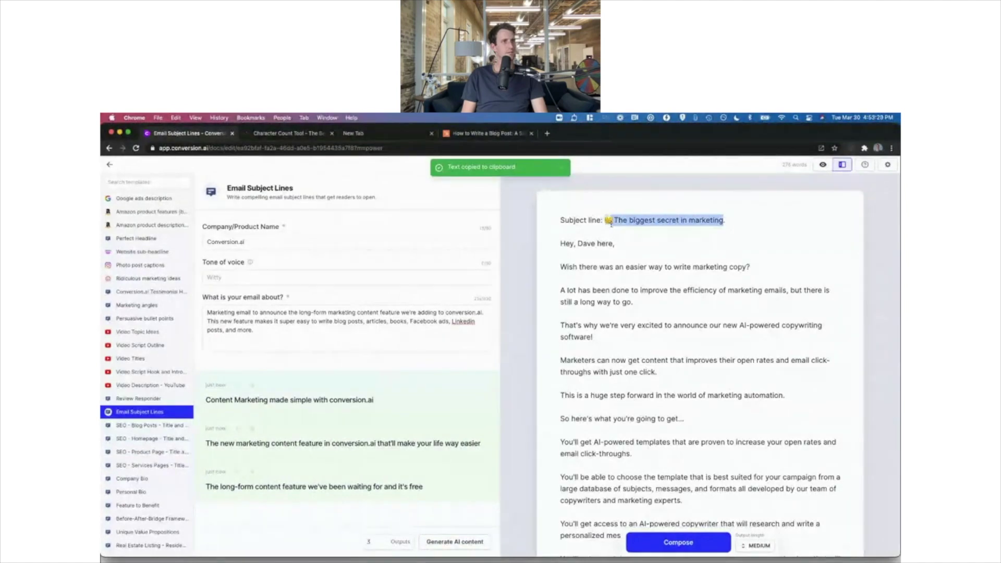
pyautogui.press('super+v')
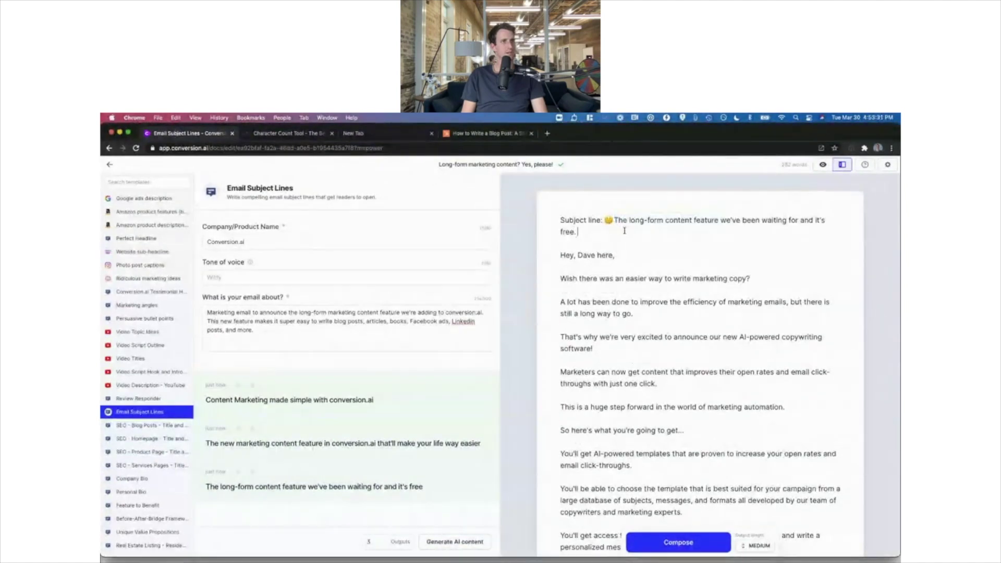
# Step: Insert a space after the emoji in the email's subject line and retype the ending as "it's free."
pyautogui.click(615, 220)
pyautogui.click(612, 231)
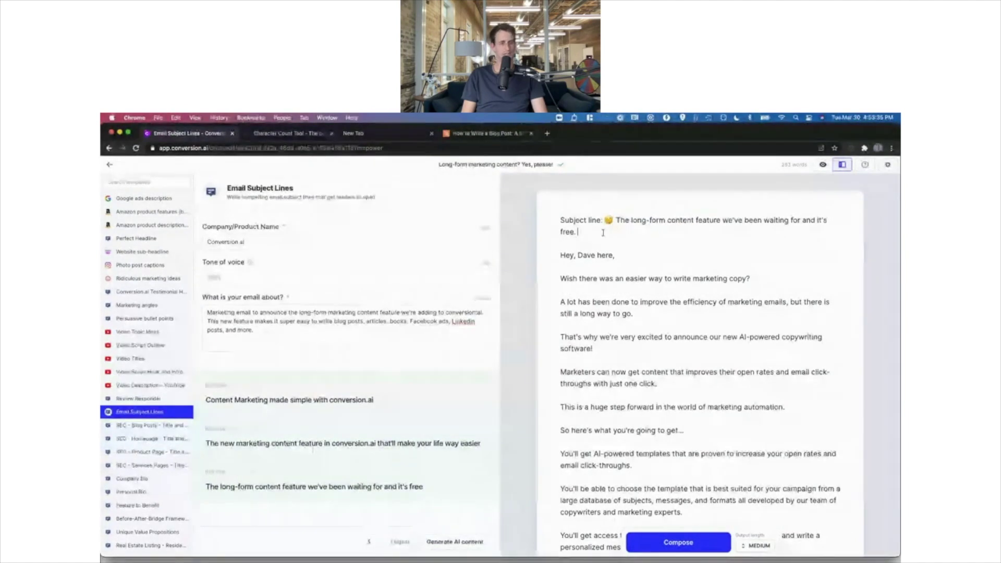
pyautogui.press('BackSpace')
pyautogui.press('BackSpace')
pyautogui.press('BackSpace')
pyautogui.press('BackSpace')
pyautogui.press('BackSpace')
pyautogui.press('BackSpace')
pyautogui.press('BackSpace')
pyautogui.press('BackSpace')
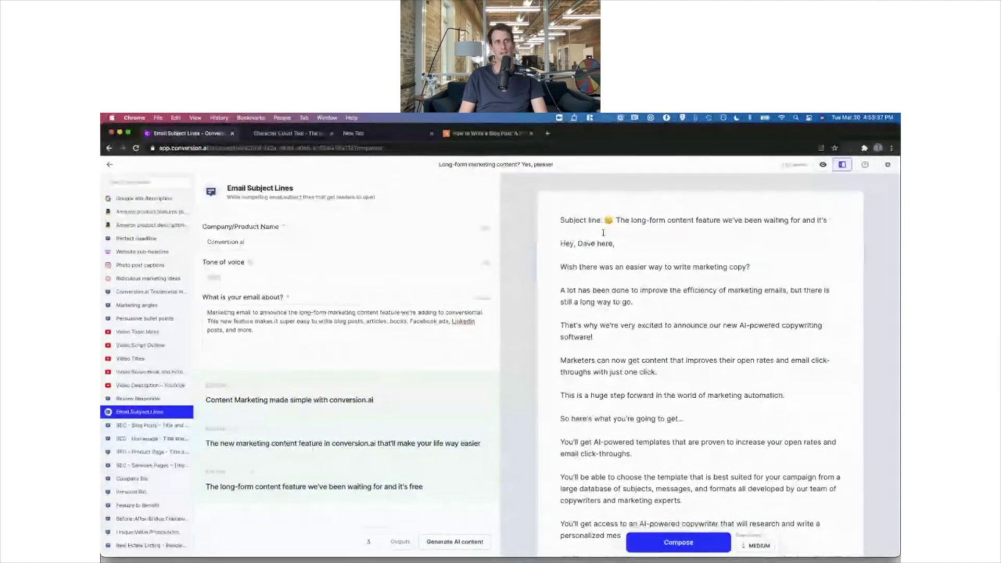
pyautogui.write("'s free.")
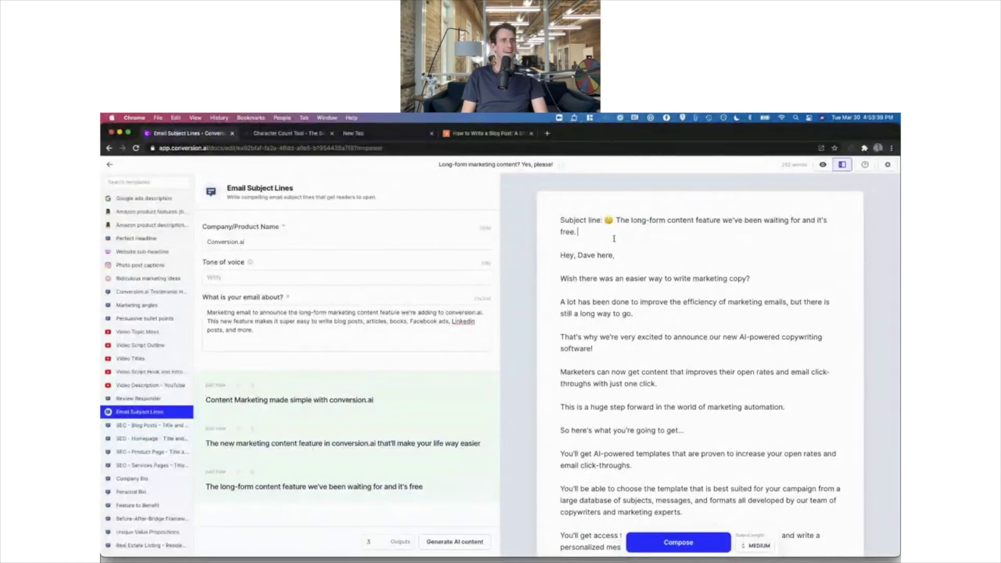
# Step: Delete all email text after "Wish there was an easier way to write marketing copy?" and compose a new AI continuation from there
pyautogui.moveTo(560, 255); pyautogui.dragTo(622, 256)
pyautogui.click(622, 256)
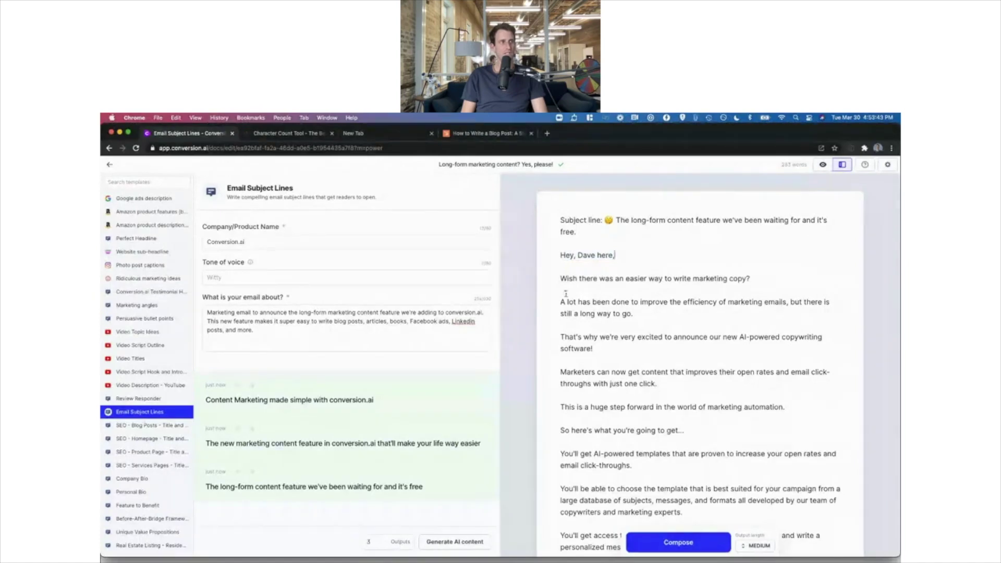
pyautogui.moveTo(561, 300); pyautogui.dragTo(854, 553)
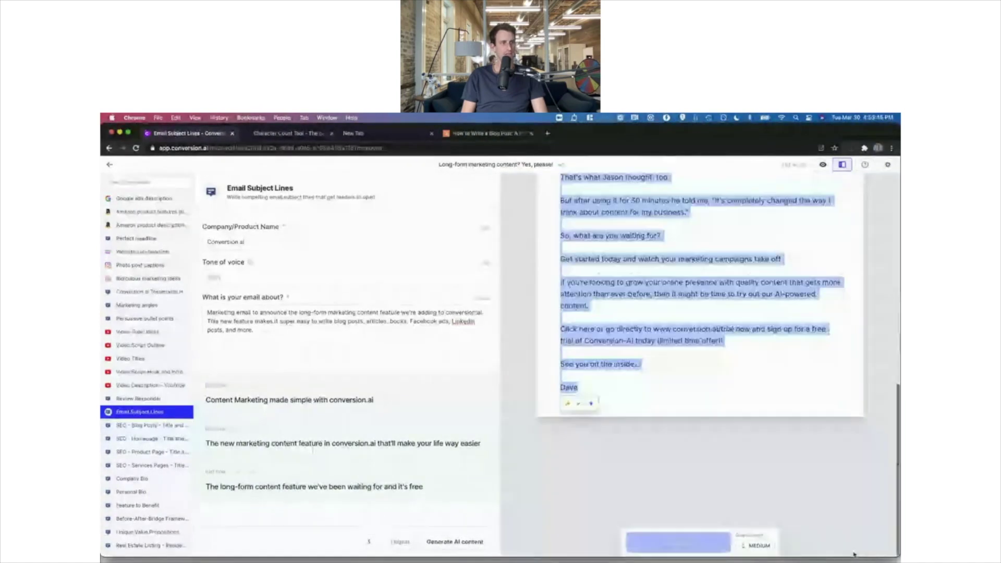
pyautogui.press('BackSpace')
pyautogui.scroll(5, 634, 252)
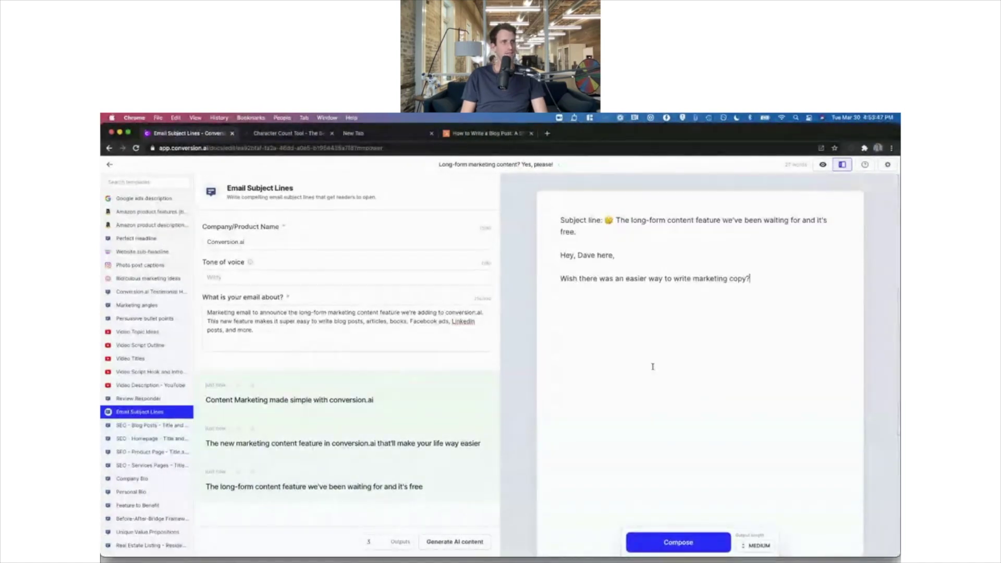
pyautogui.click(636, 547)
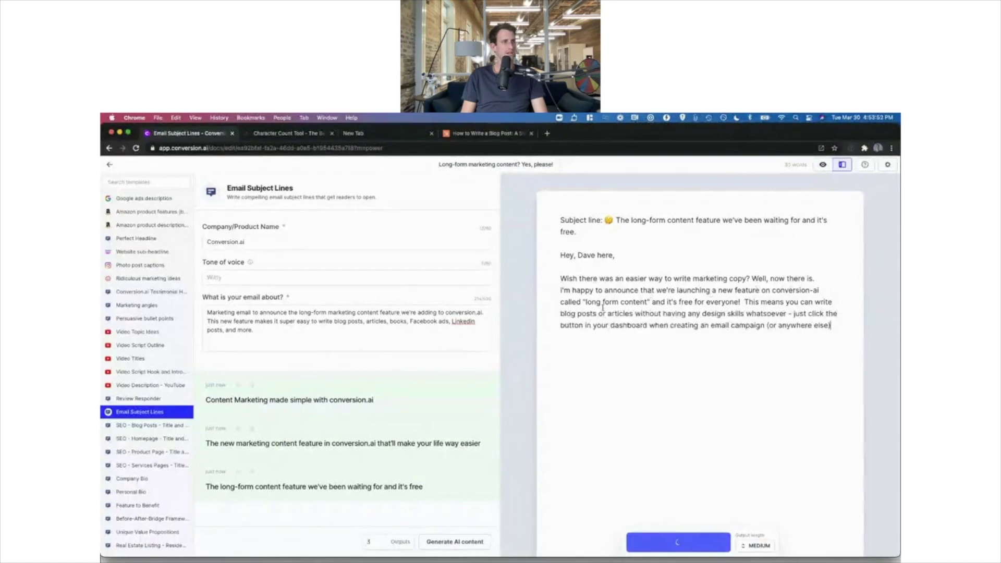
# Step: Split the generated text into separate paragraphs after "it's free for everyone!" and after "Well, now there is."
pyautogui.click(742, 300)
pyautogui.press('Return')
pyautogui.press('Return')
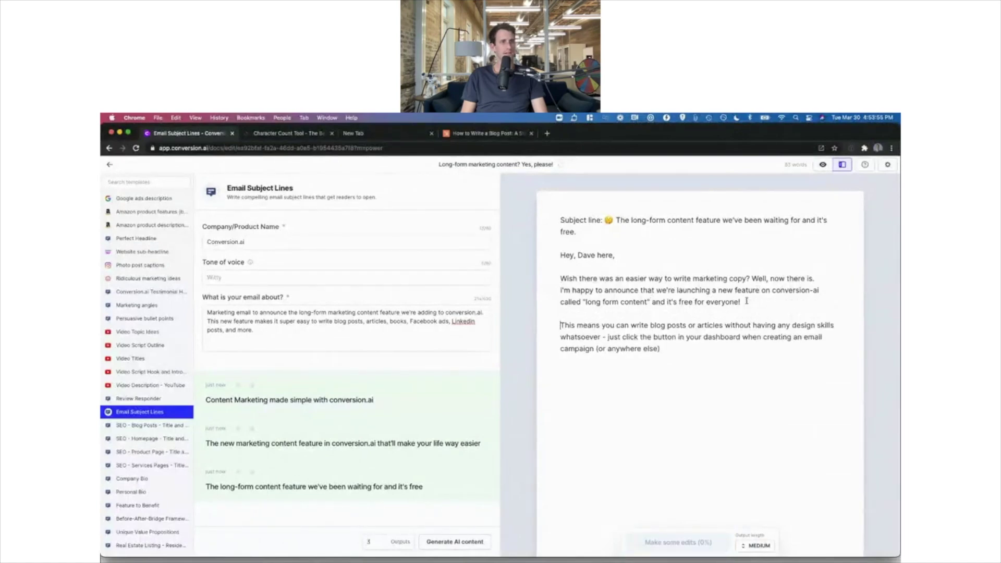
pyautogui.click(813, 279)
pyautogui.press('Return')
pyautogui.press('Return')
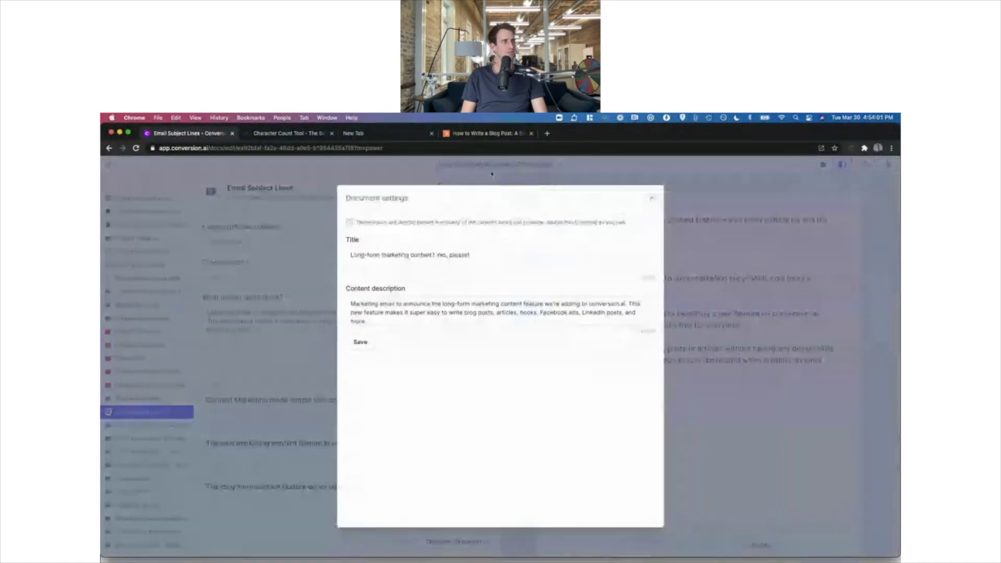
# Step: Open the document settings, highlight part of the content description to review it, and save
pyautogui.click(520, 165)
pyautogui.moveTo(361, 302); pyautogui.dragTo(432, 313)
pyautogui.click(431, 313)
pyautogui.click(360, 342)
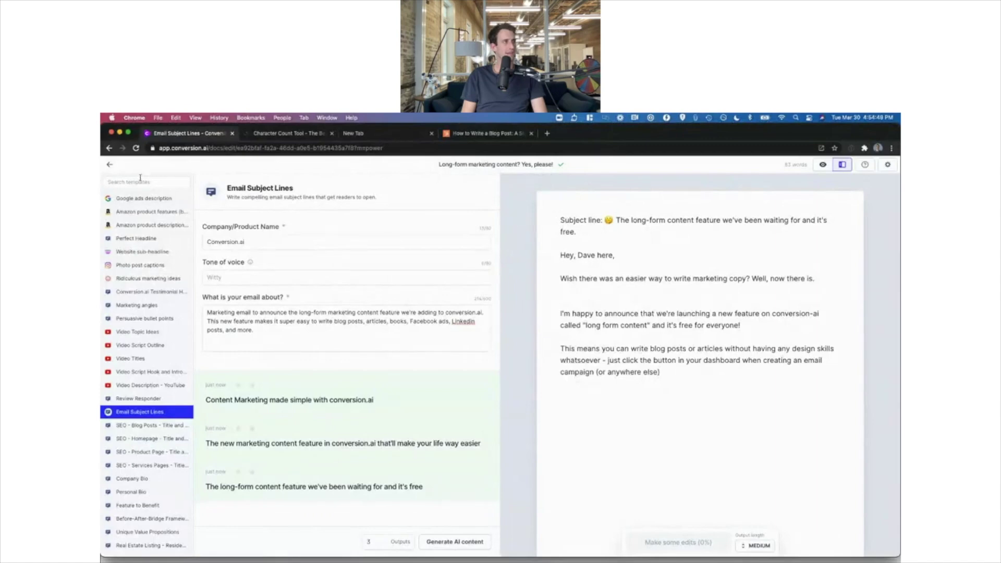
# Step: Switch the document from power mode to the view that shows only the email text
pyautogui.click(823, 165)
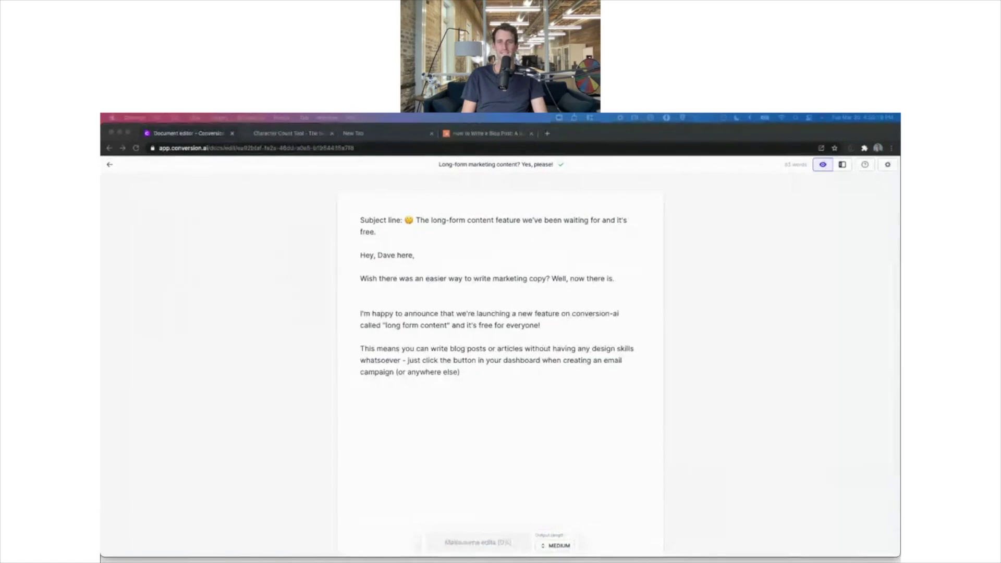
pyautogui.click(671, 263)
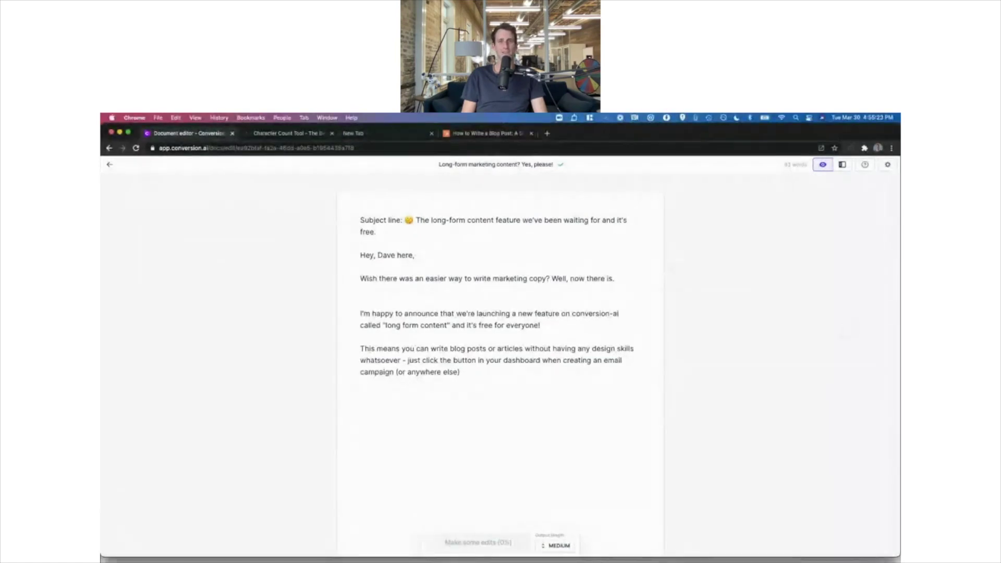